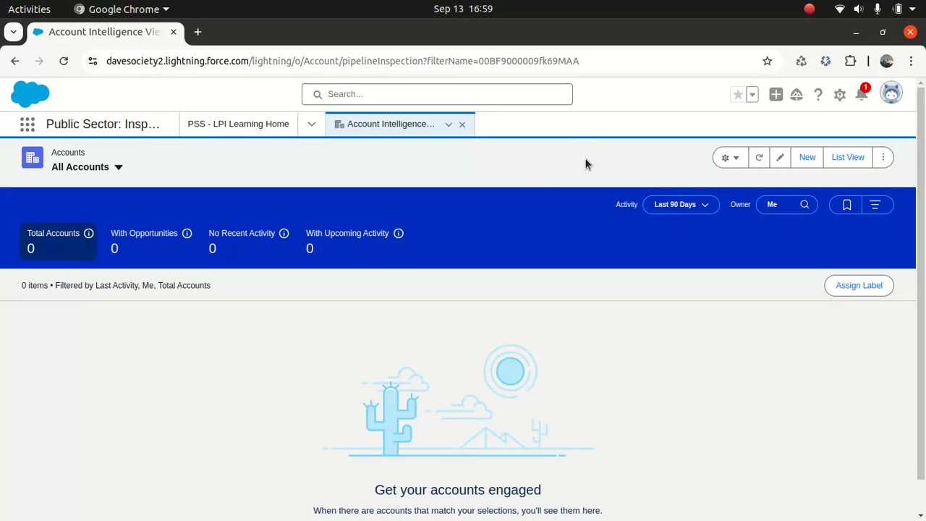
- Open Salesforce Setup from the gear menu in a new browser tab
left_click(841, 95)
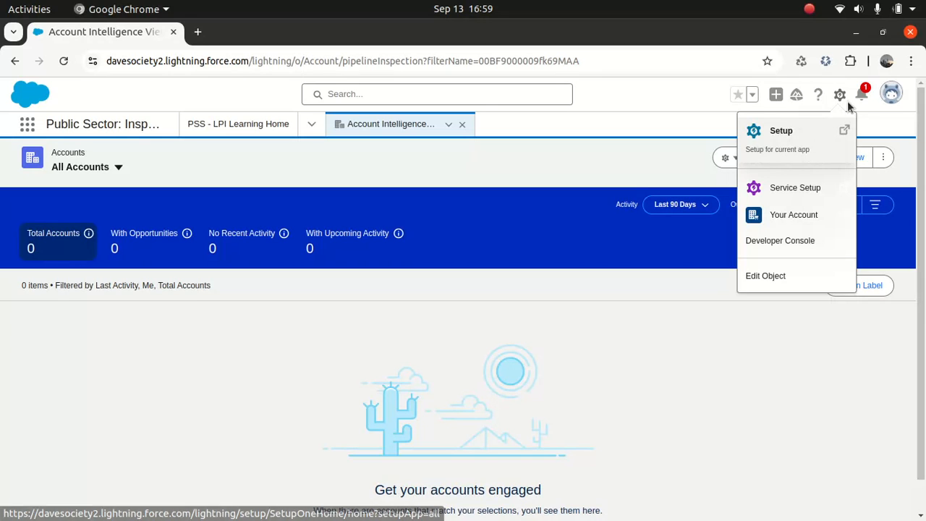
left_click(776, 136)
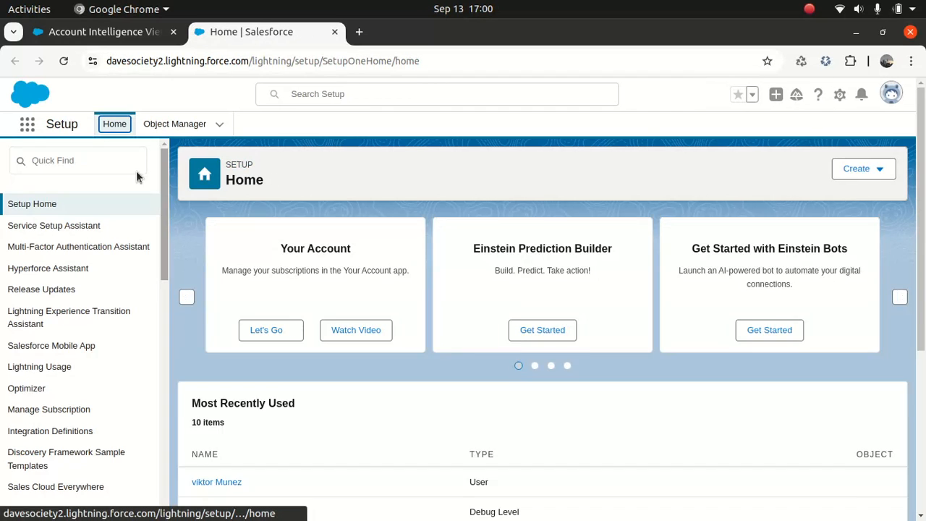
- Filter Quick Find by 'flow' and open Automation Home (Beta)
left_click(89, 167)
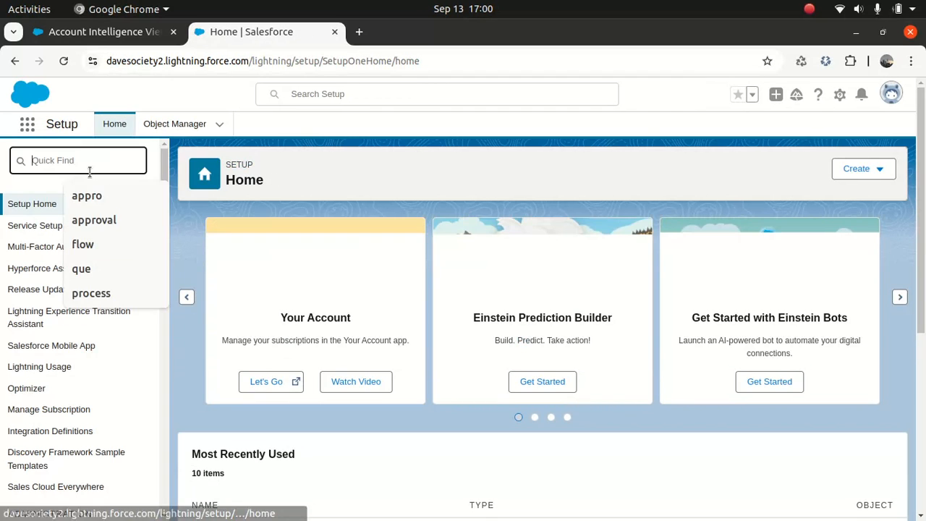
type("flow")
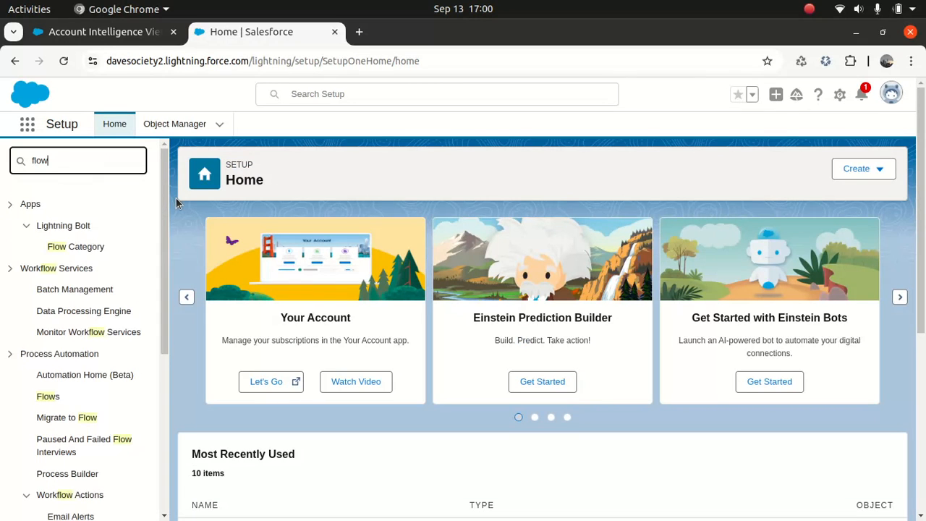
left_click_drag(162, 204, 163, 245)
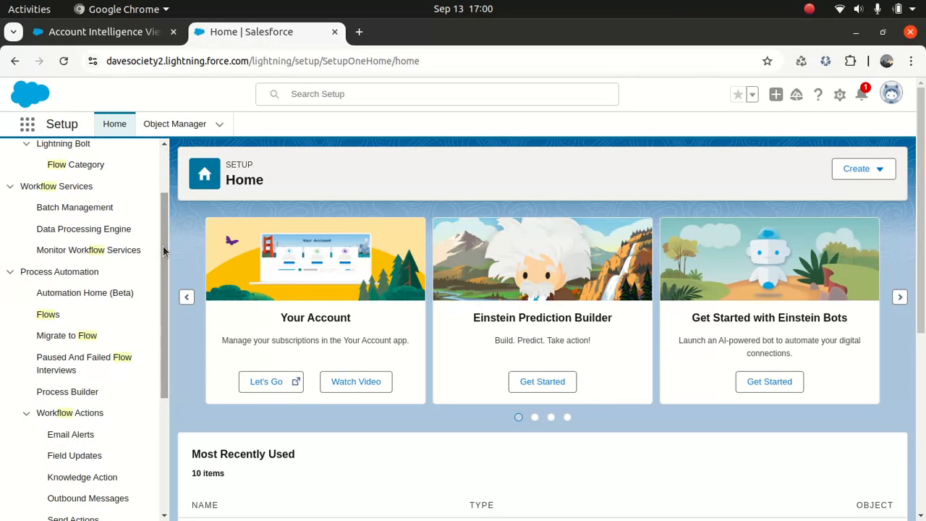
left_click(84, 296)
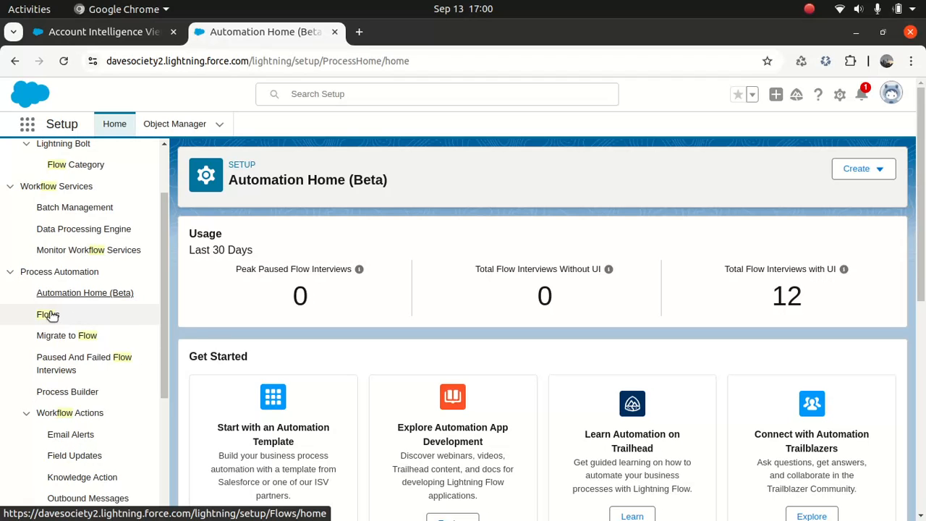
- Look over Paused Flow Interviews and the Create menu, then open the Flows list under Process Automation
left_click(75, 361)
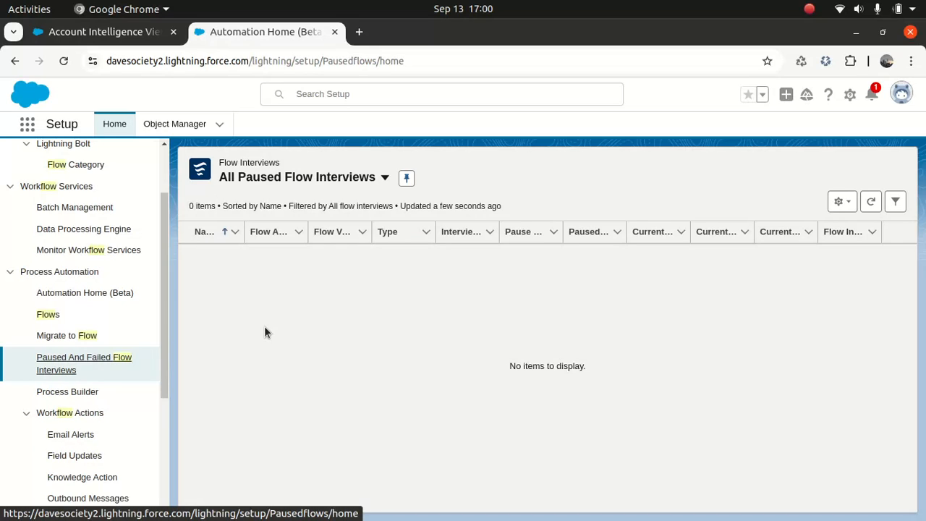
left_click(69, 295)
mouse_move(366, 270)
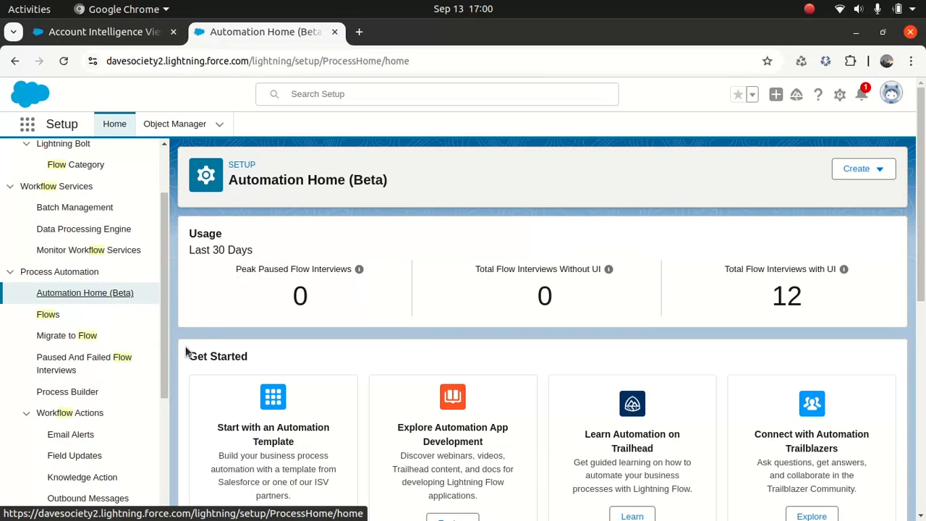
left_click(880, 174)
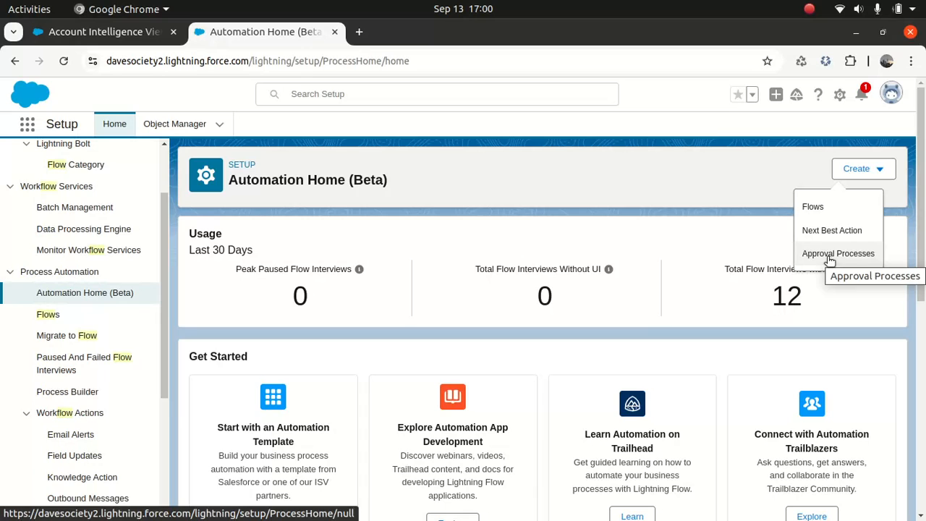
left_click(682, 193)
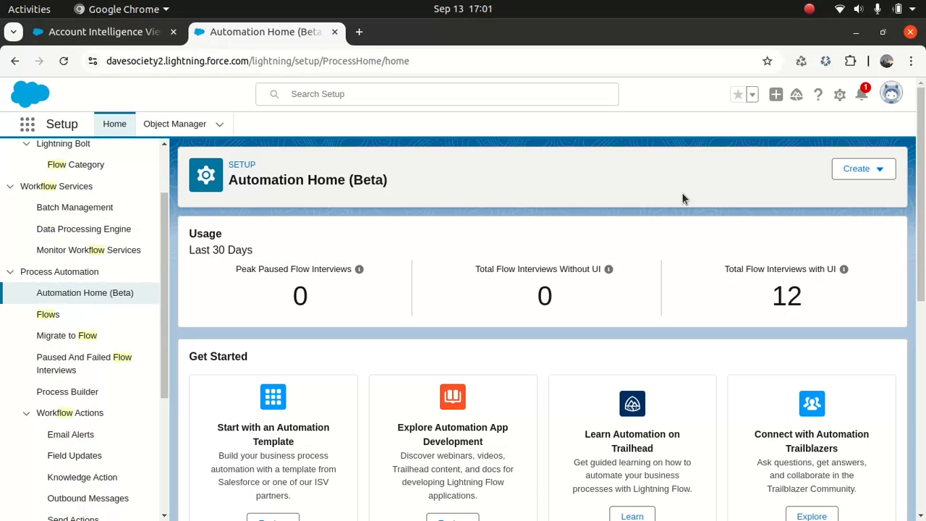
left_click(65, 318)
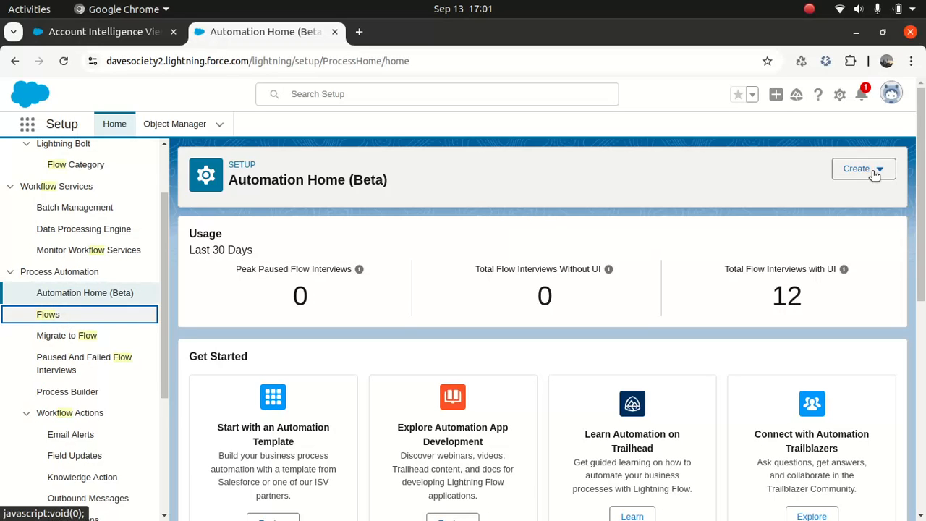
left_click(40, 316)
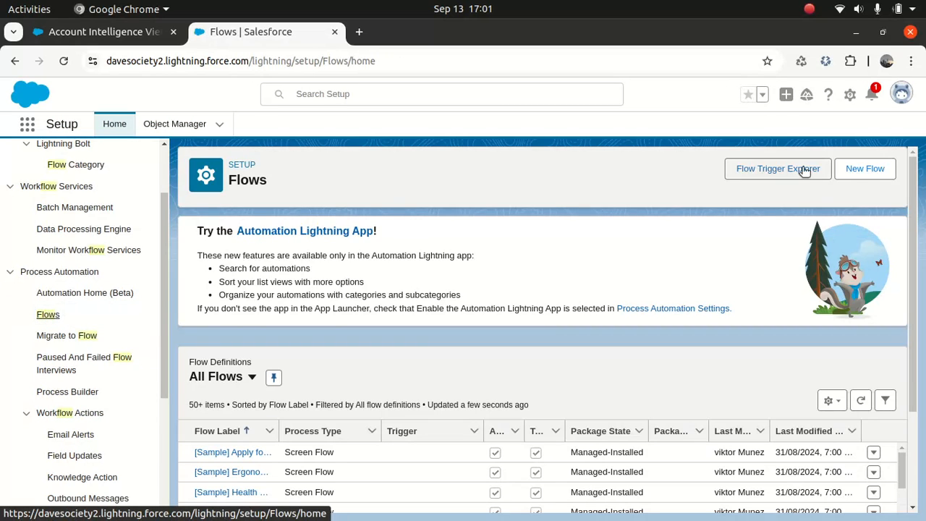
- Launch New Flow, opening Flow Builder with Start From Scratch selected
left_click(870, 173)
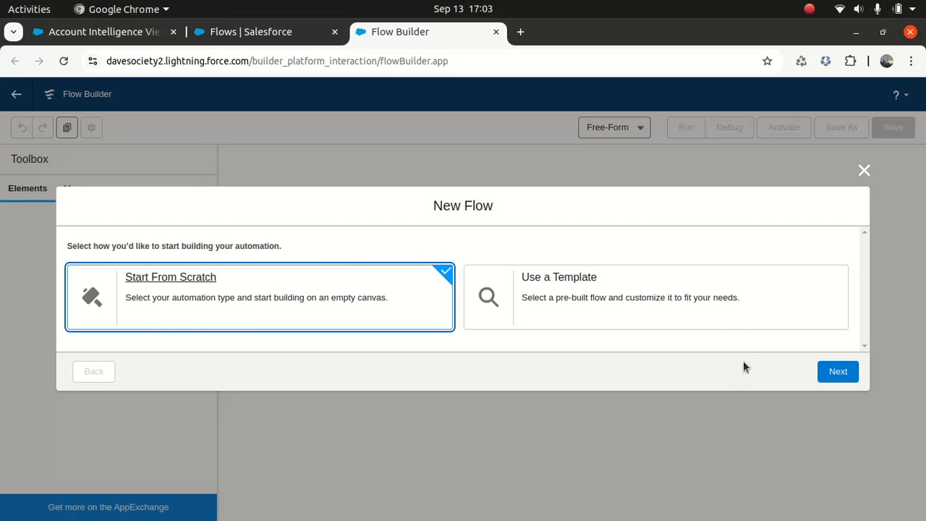
- Continue from scratch and create a Screen Flow, leaving only Start and End
left_click(841, 374)
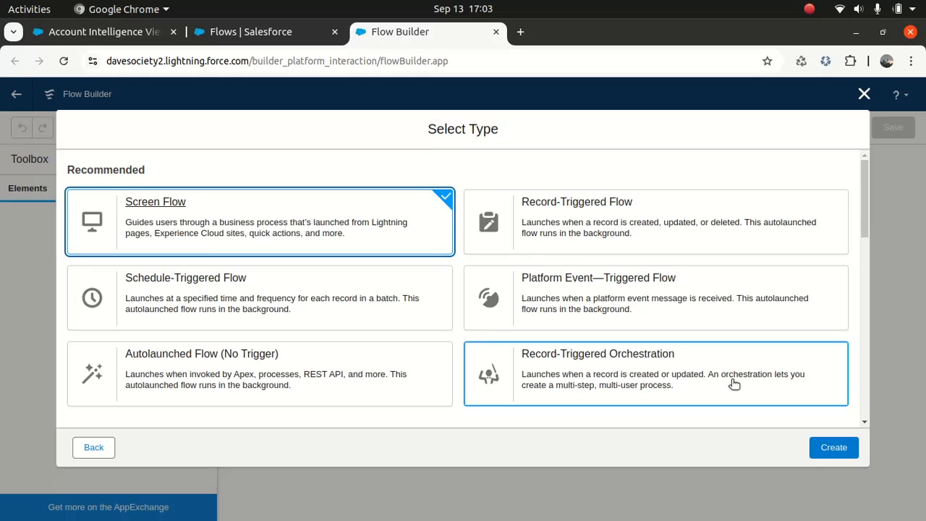
left_click(822, 450)
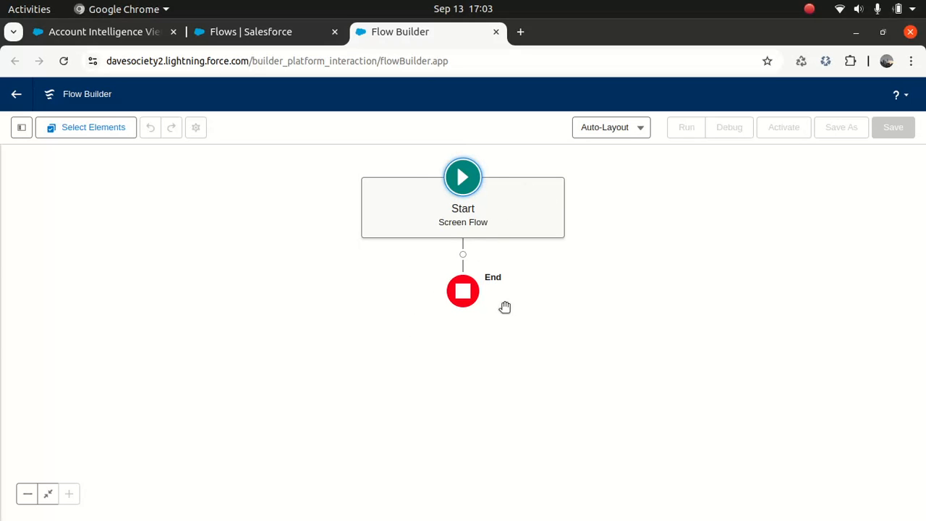
left_click(637, 128)
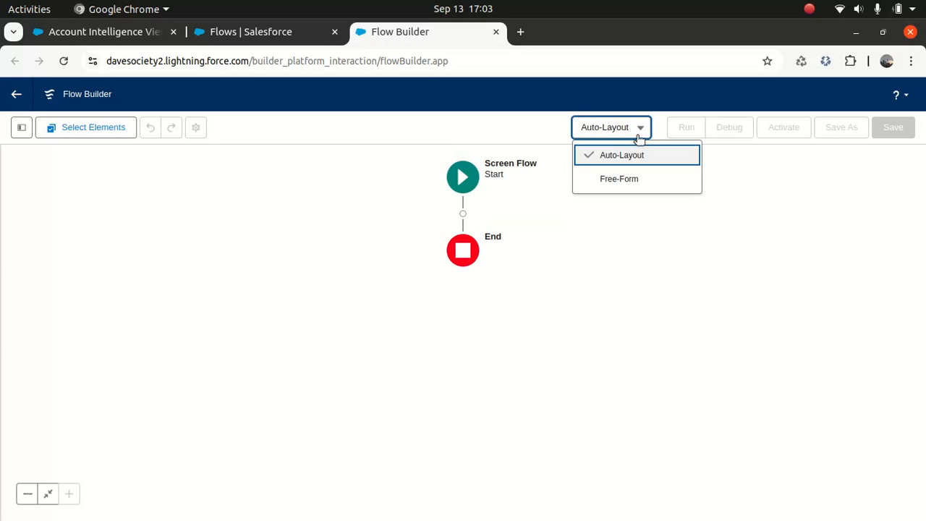
left_click(619, 181)
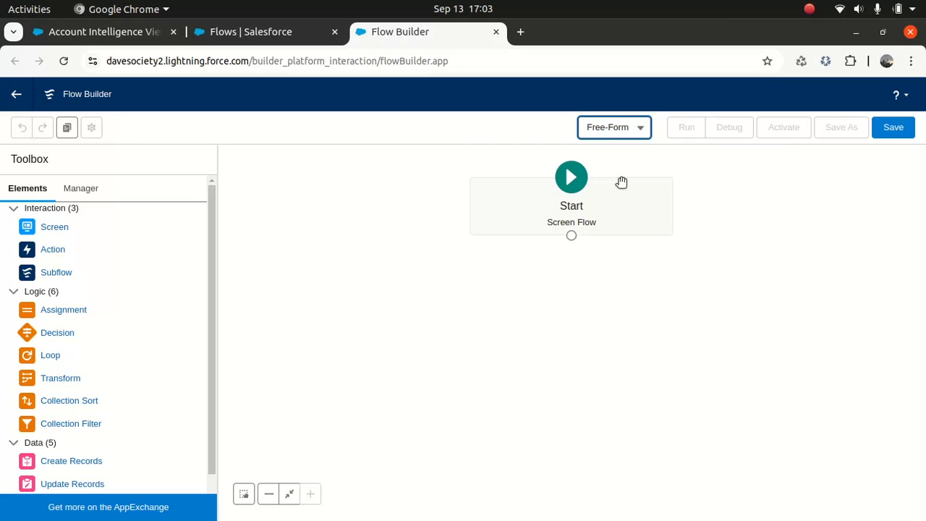
mouse_move(217, 217)
left_mouse_down()
mouse_move(216, 349)
mouse_move(229, 209)
left_mouse_up()
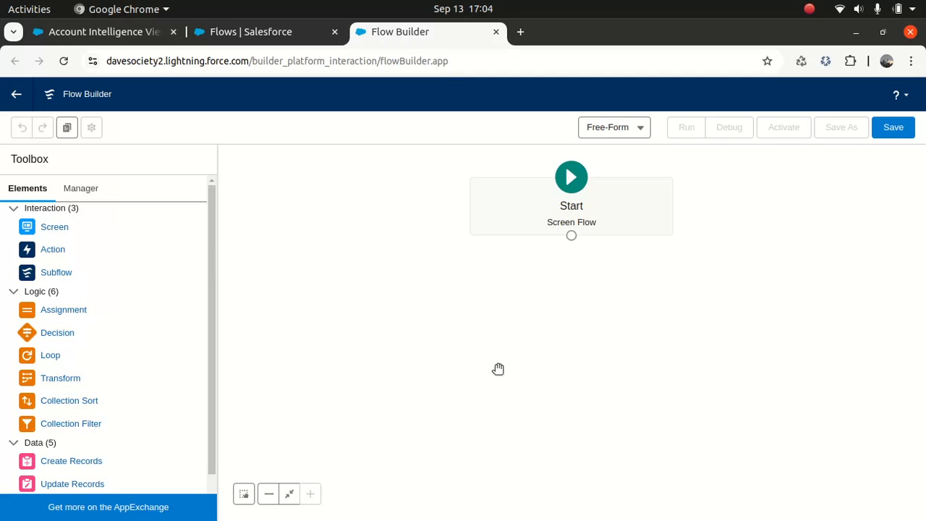
left_click(621, 129)
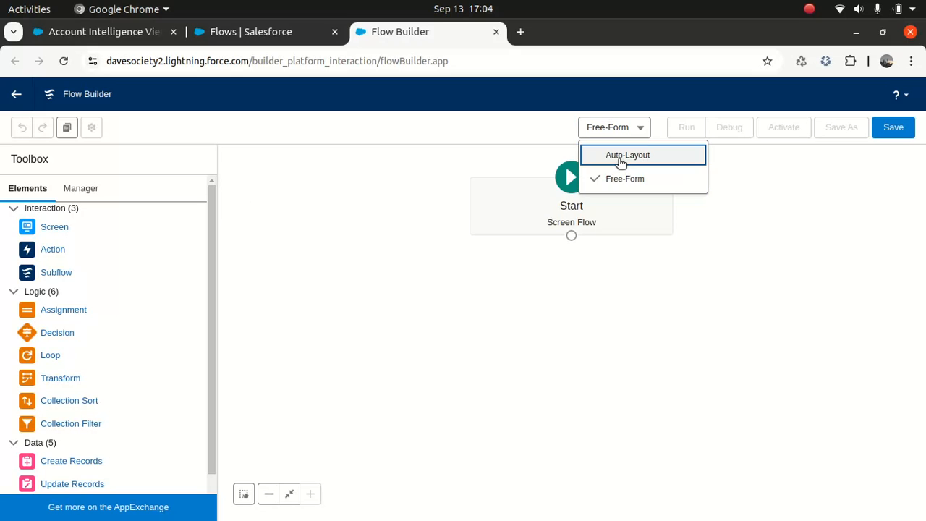
left_click(620, 156)
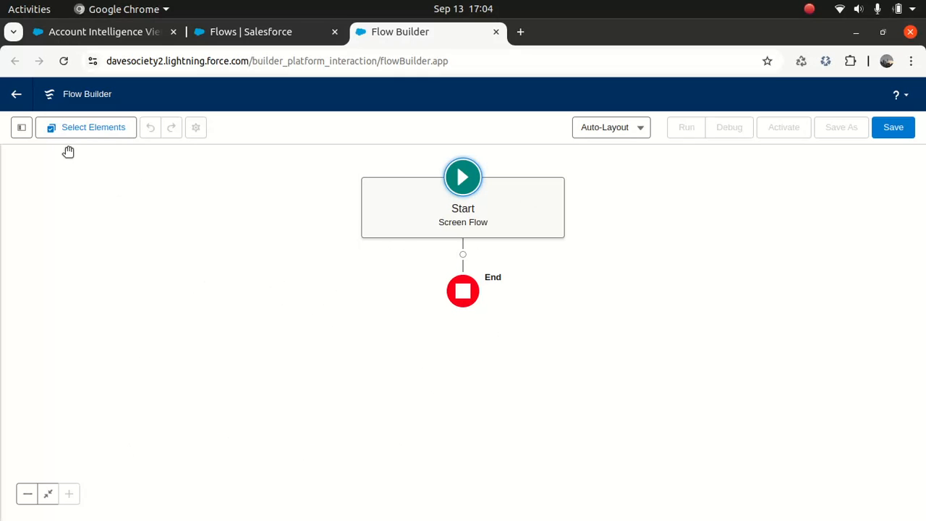
left_click(87, 127)
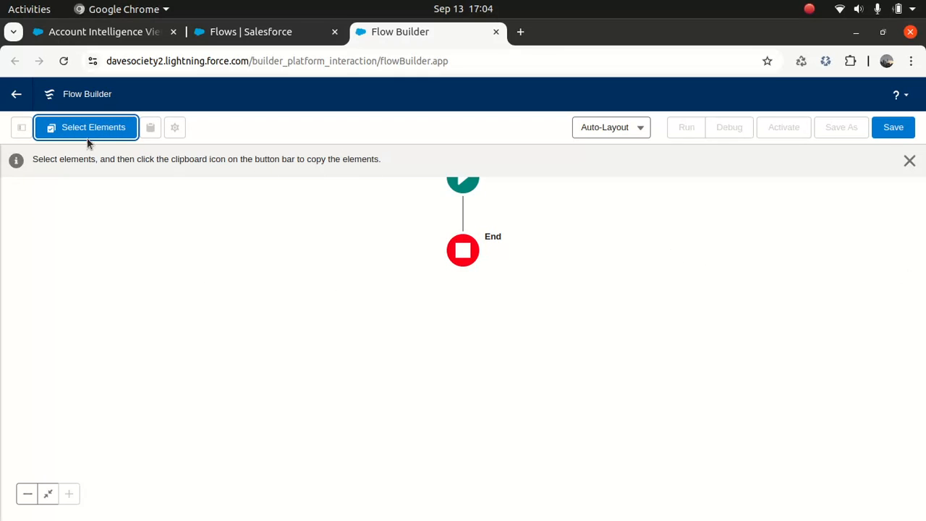
left_click(75, 134)
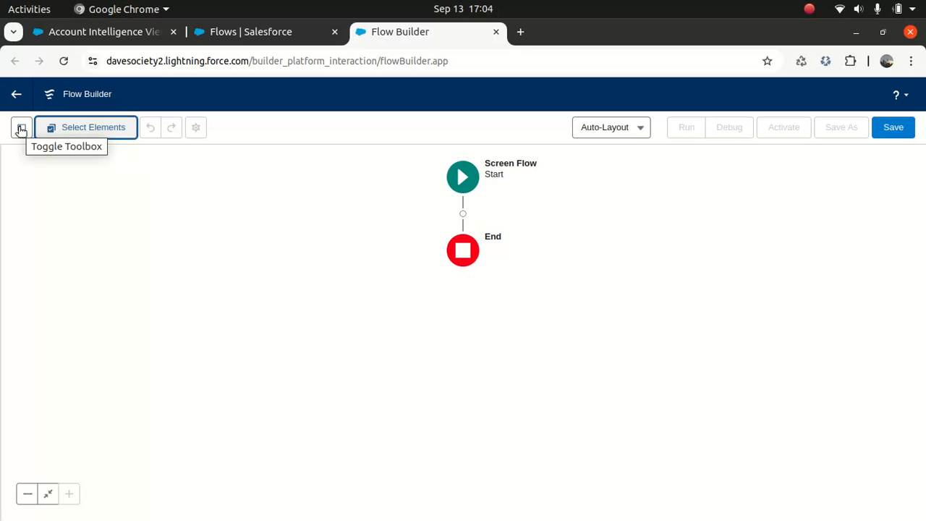
left_click(49, 495)
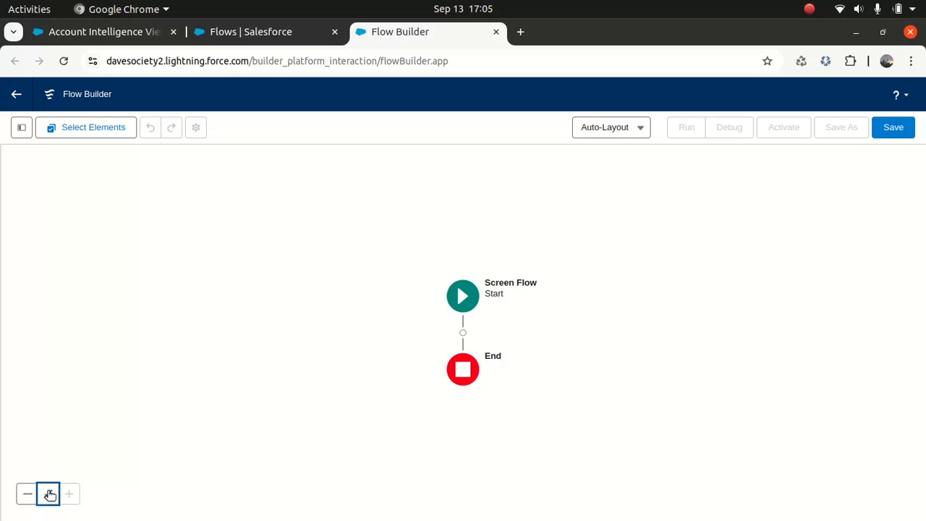
left_click(26, 494)
left_click(27, 494)
left_click(27, 494)
left_click(69, 494)
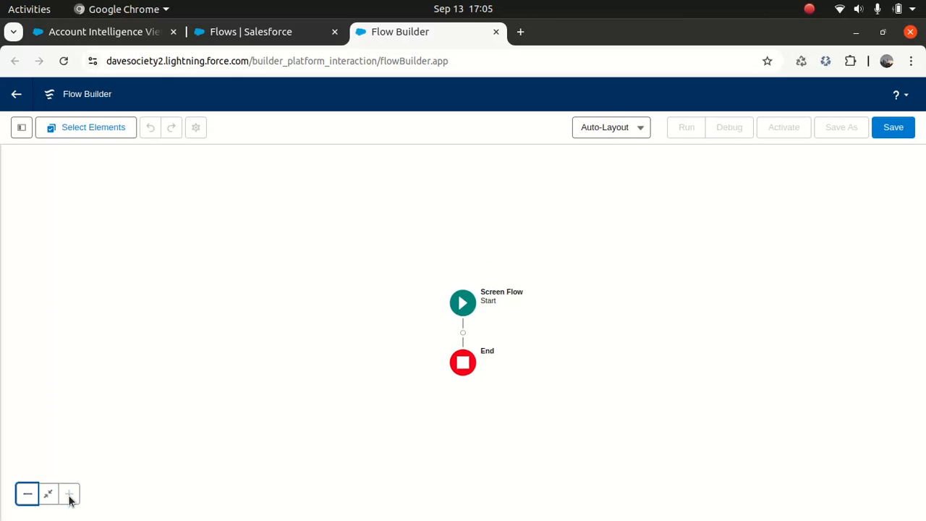
left_click(68, 494)
left_click_drag(234, 348, 243, 254)
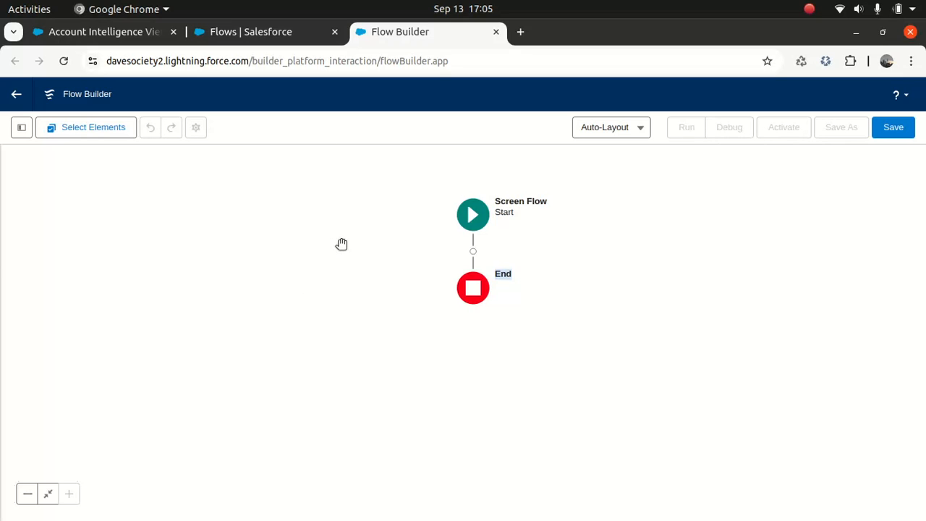
left_click_drag(353, 249, 342, 220)
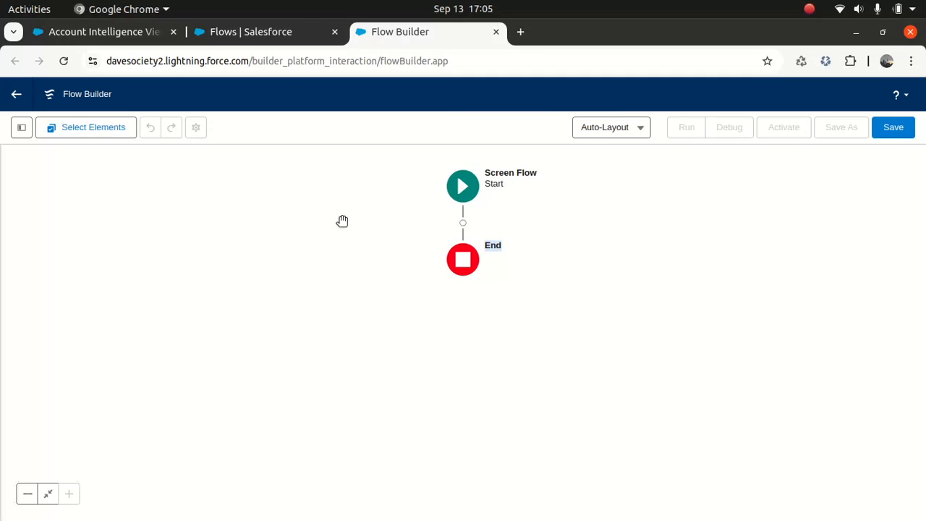
- Insert a Screen element on the connector between Start and End
left_click(463, 223)
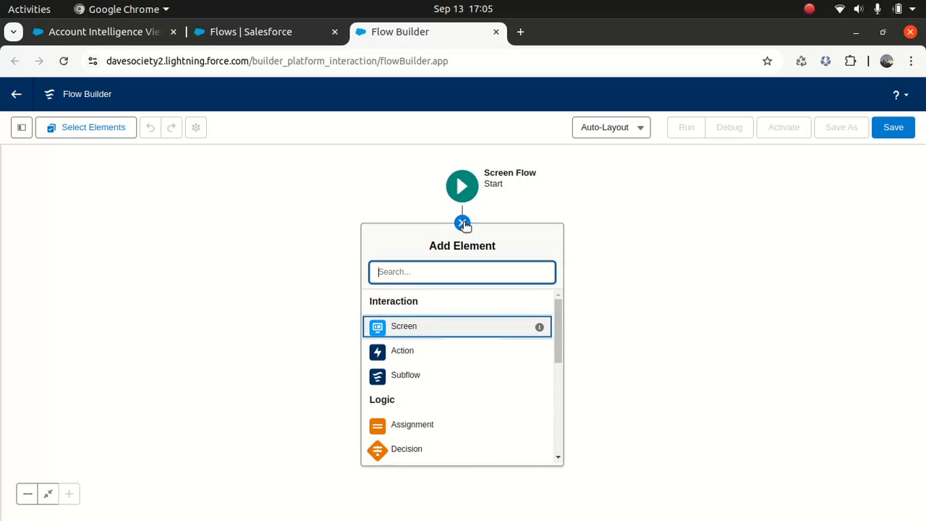
left_click(405, 331)
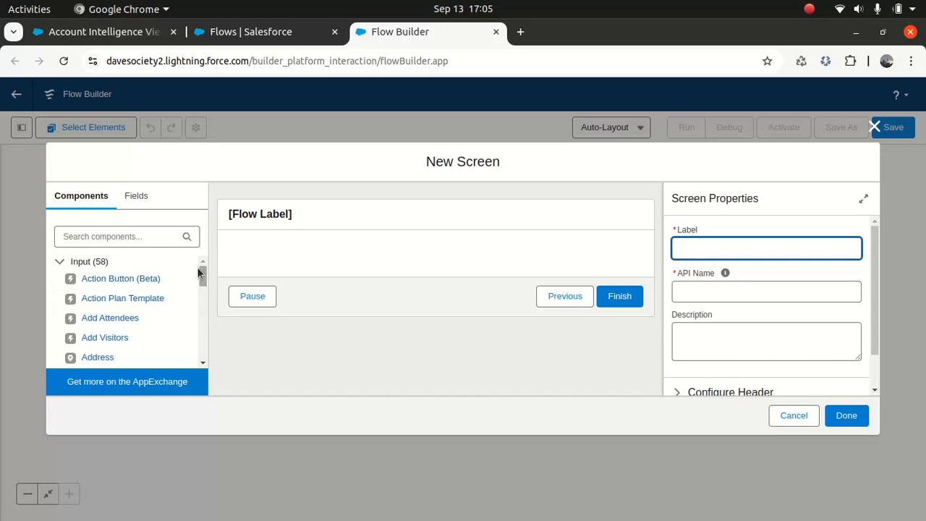
left_click_drag(198, 272, 205, 224)
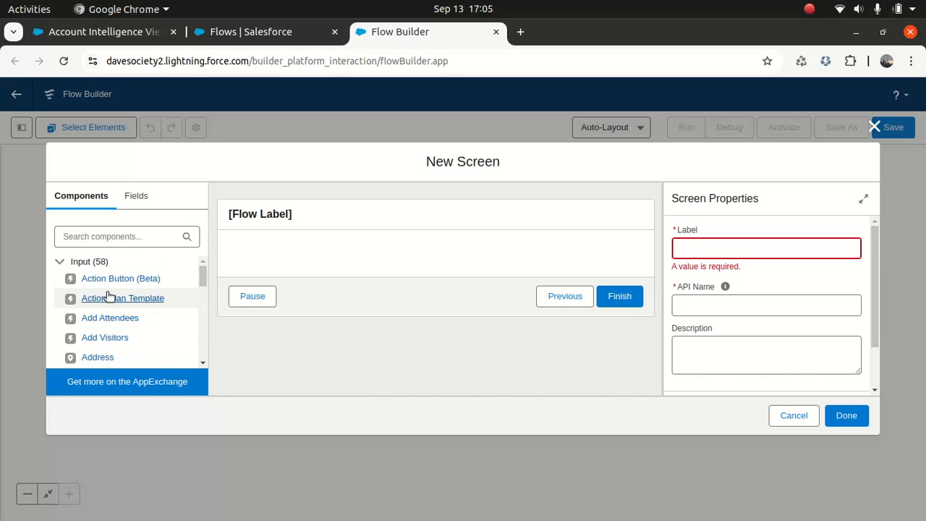
left_click_drag(203, 279, 200, 284)
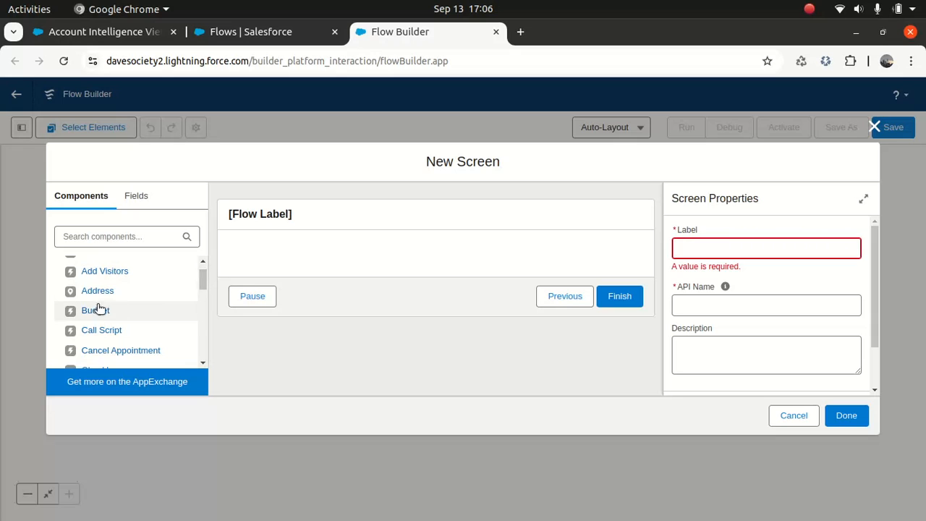
left_click_drag(202, 278, 201, 303)
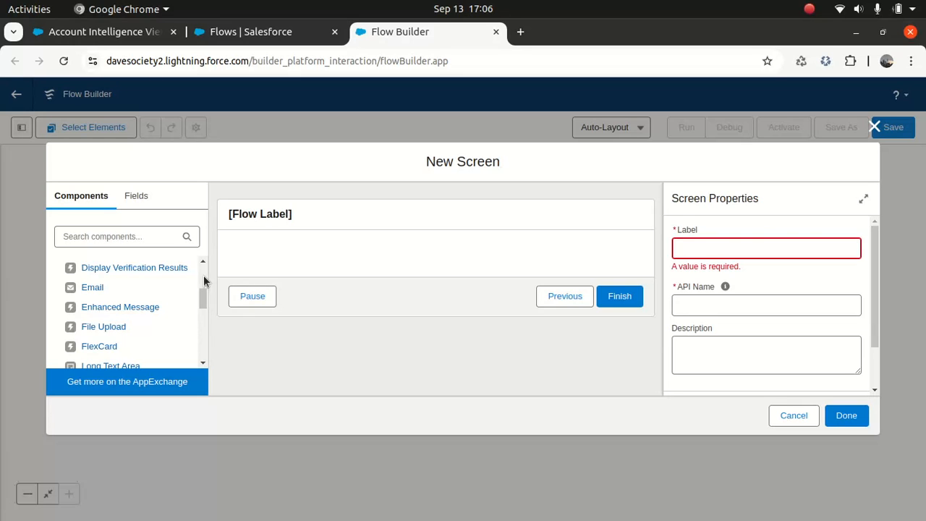
scroll(205, 269, "up", 4)
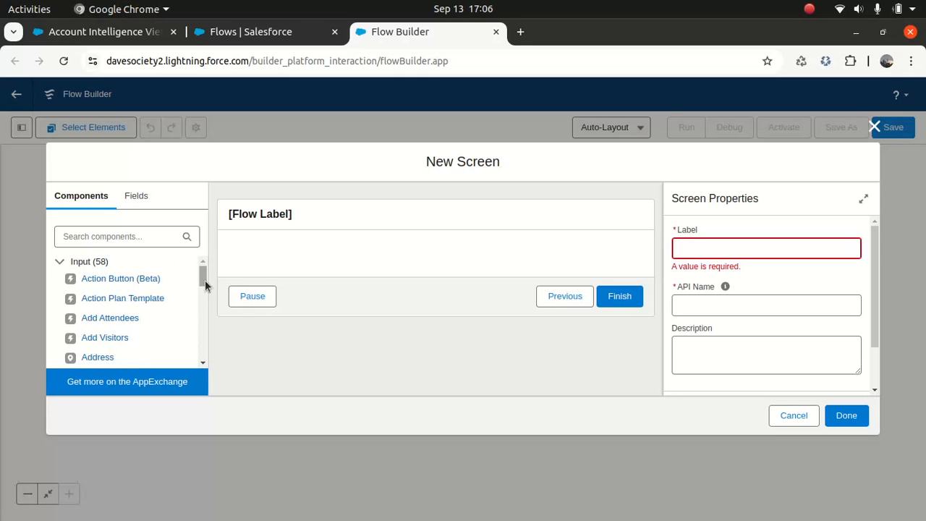
scroll(205, 280, "down", 3)
scroll(203, 276, "up", 3)
scroll(201, 283, "down", 1)
left_click_drag(202, 283, 202, 292)
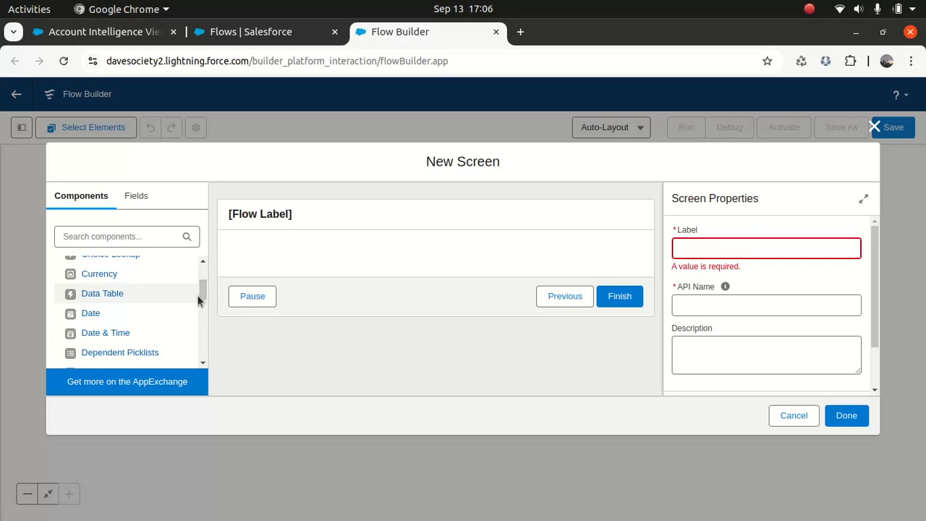
left_click_drag(201, 290, 201, 300)
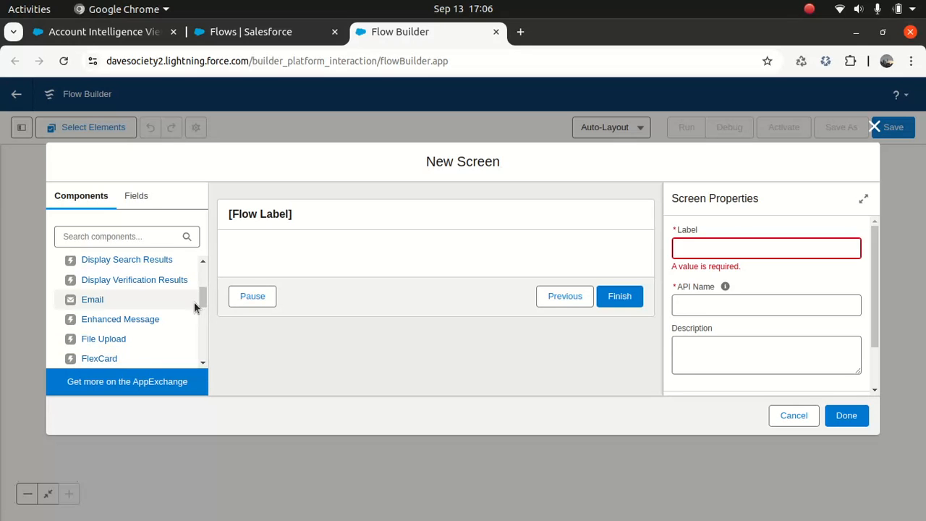
scroll(174, 307, "down", 3)
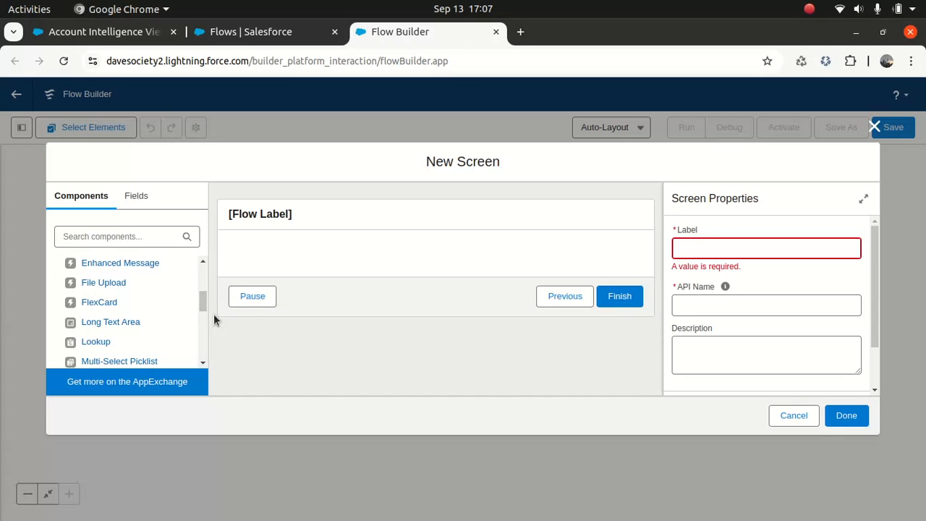
left_click_drag(201, 308, 204, 311)
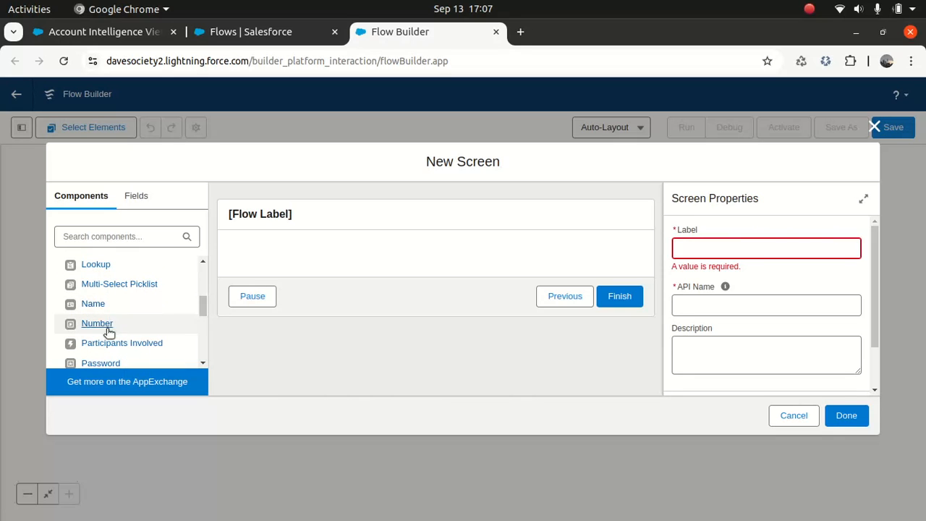
left_click_drag(203, 304, 201, 315)
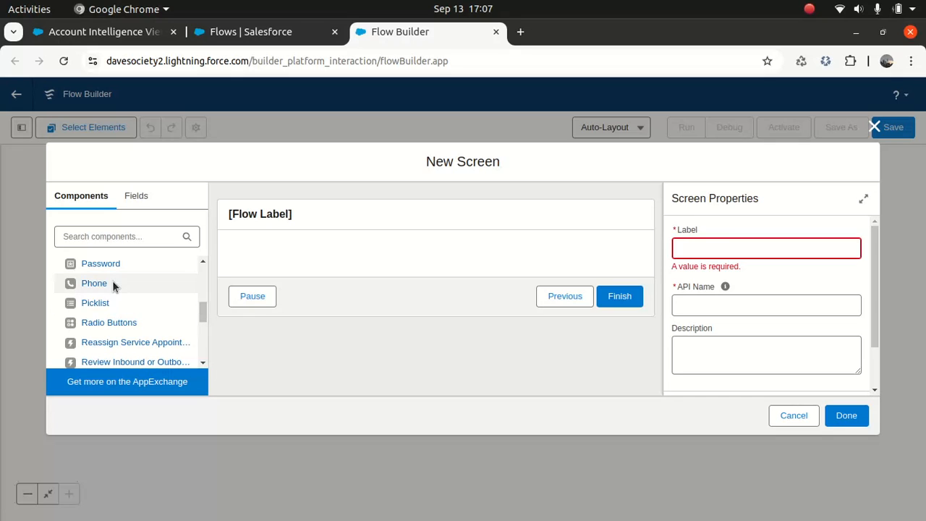
left_click_drag(203, 317, 196, 376)
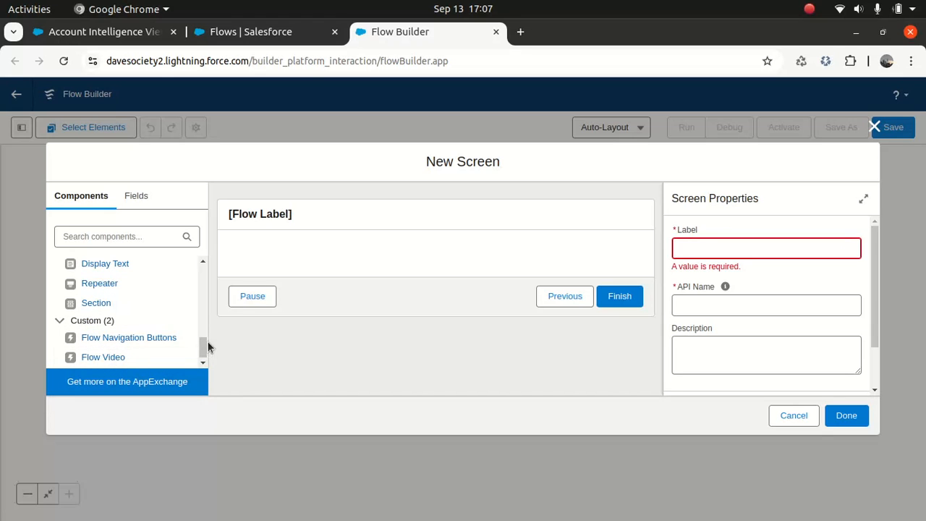
left_click_drag(199, 344, 206, 199)
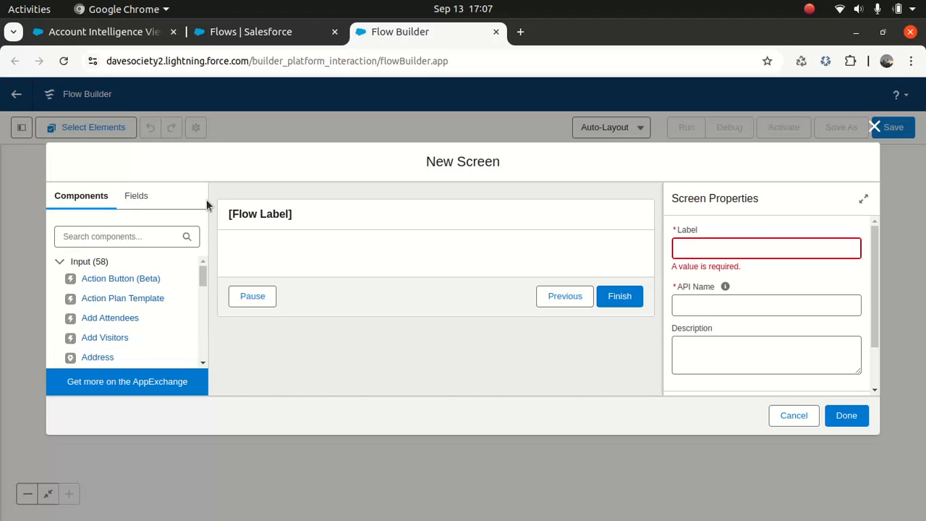
left_click(129, 235)
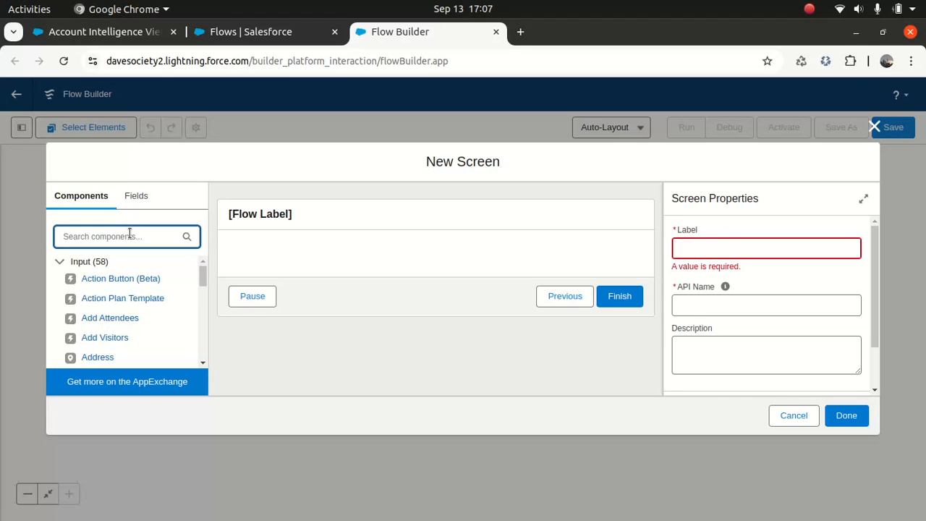
- Search components for 'text' and place a Display Text component on the New Screen canvas
type("tecx")
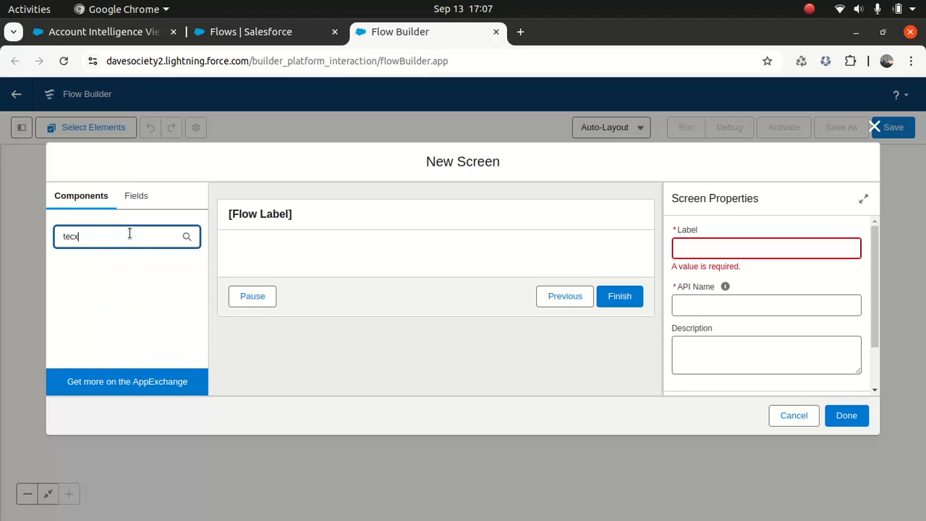
type("t")
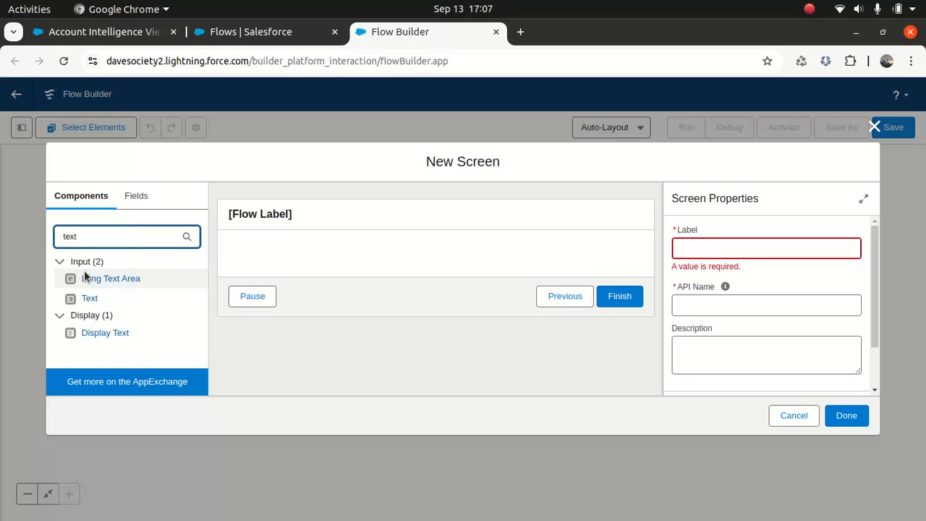
left_click_drag(97, 335, 294, 256)
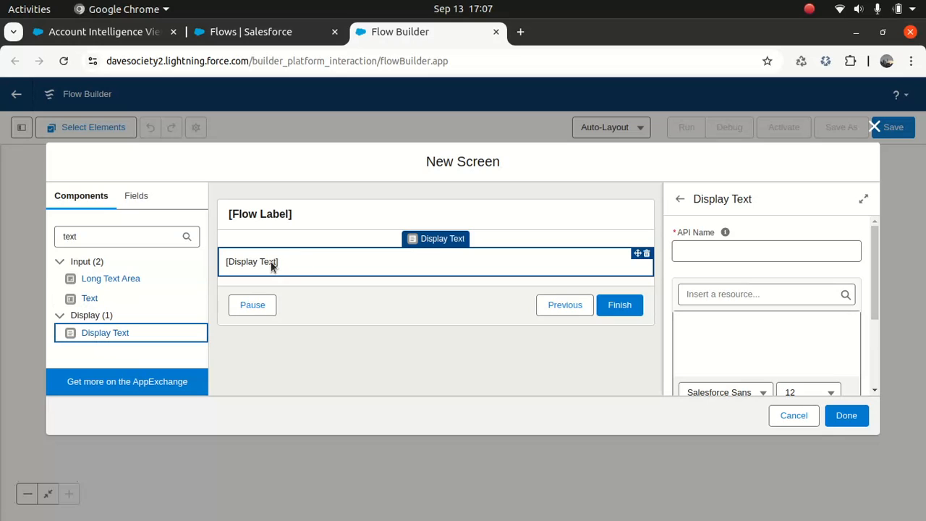
left_click(709, 248)
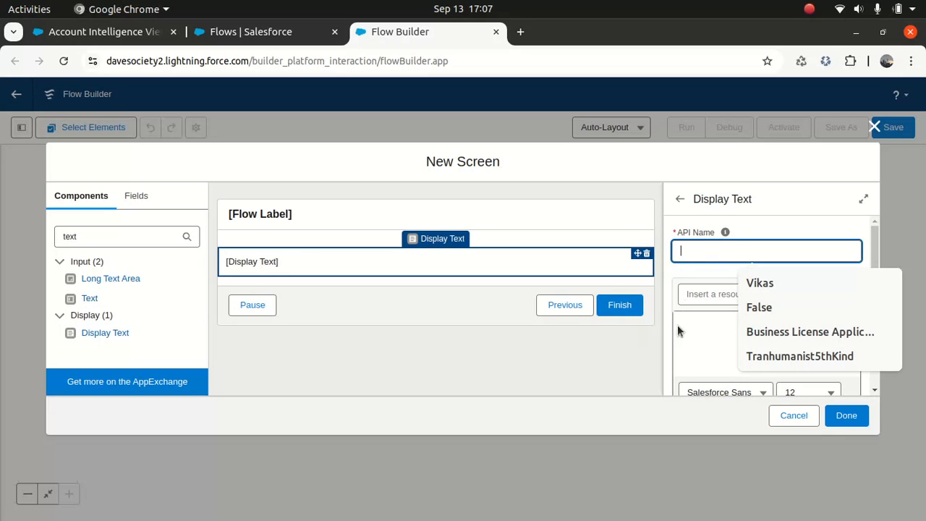
left_click(617, 348)
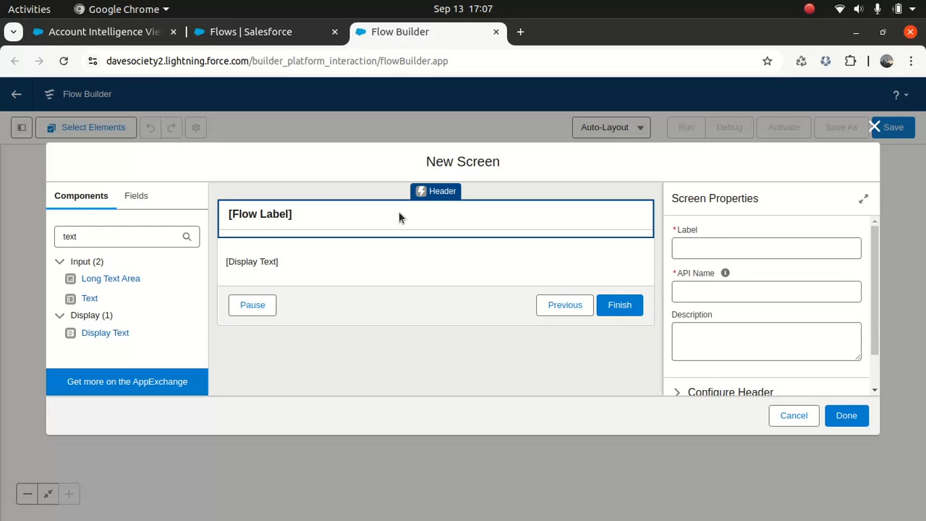
- Label the screen IntroScreen with description 'Introduction Main Screen'
left_click(709, 249)
type("INtro")
key("BackSpace")
key("BackSpace")
key("BackSpace")
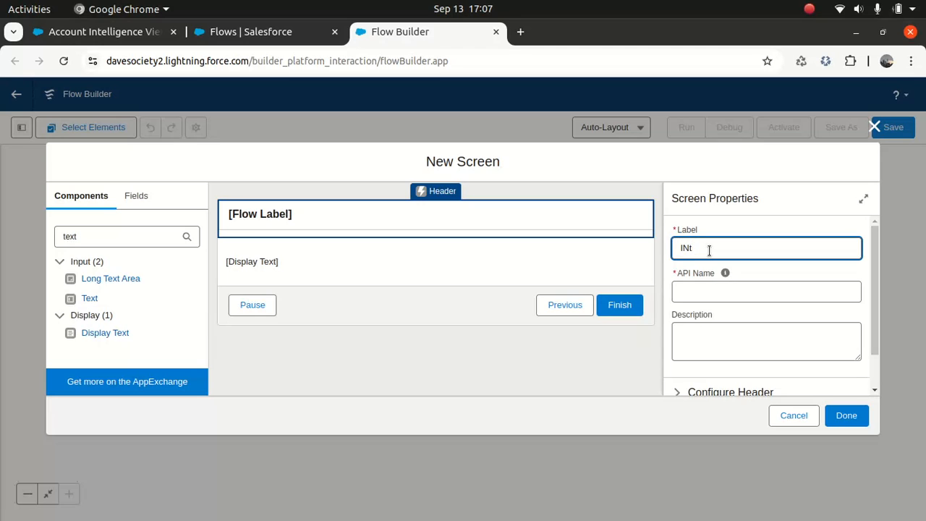
type("roScreen")
key("Tab")
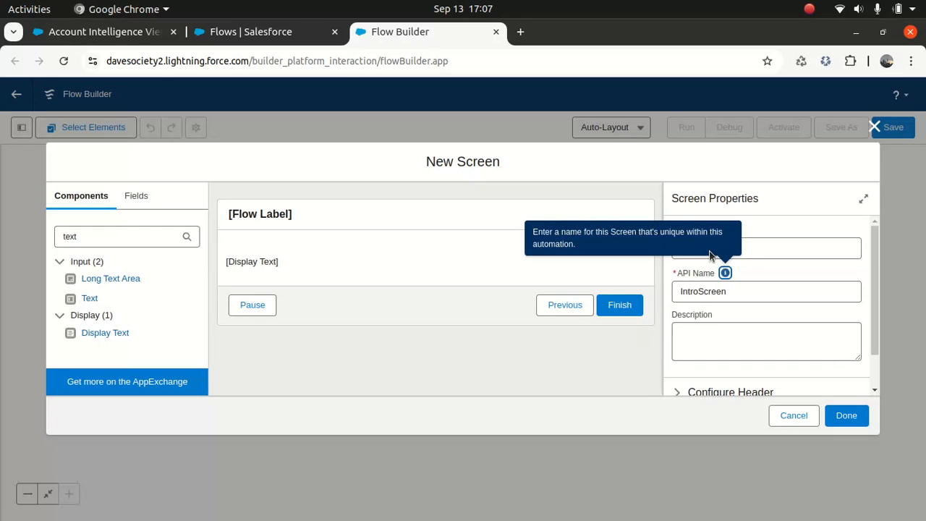
left_click(718, 335)
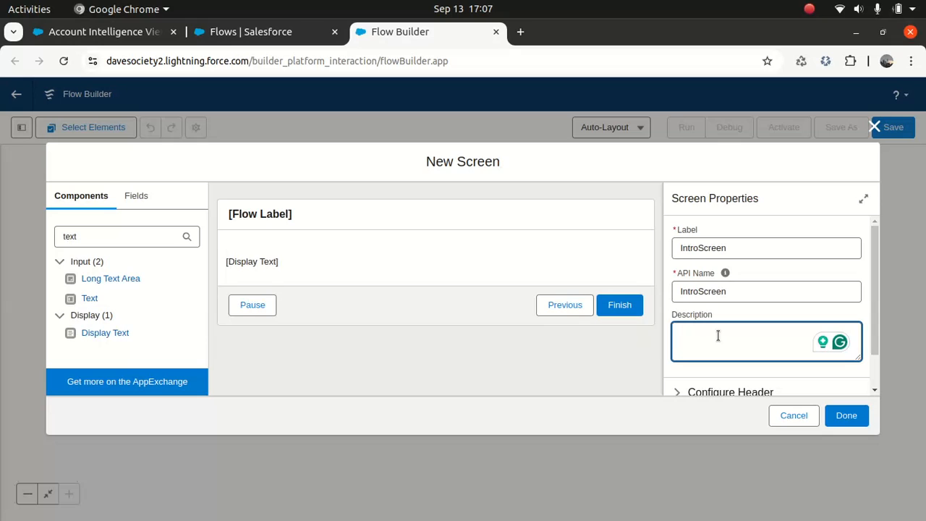
type("Introduction")
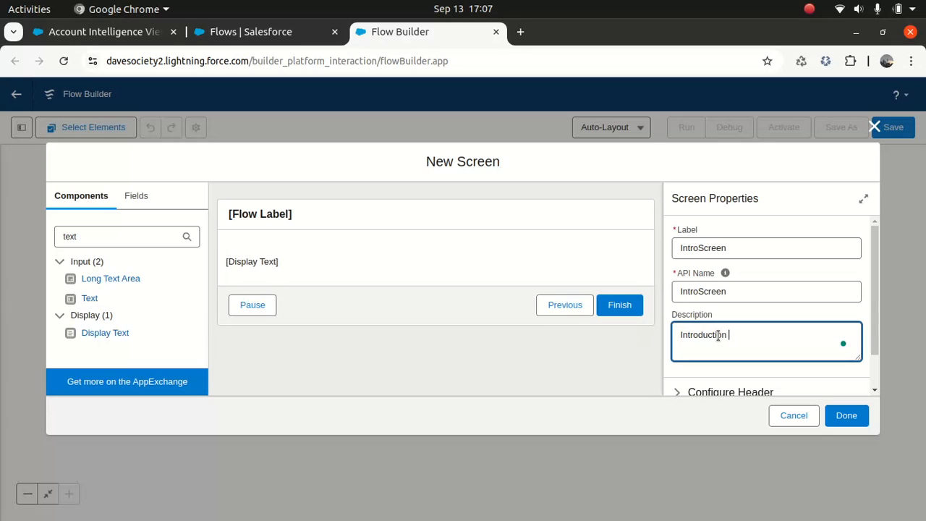
type(" Main Screen")
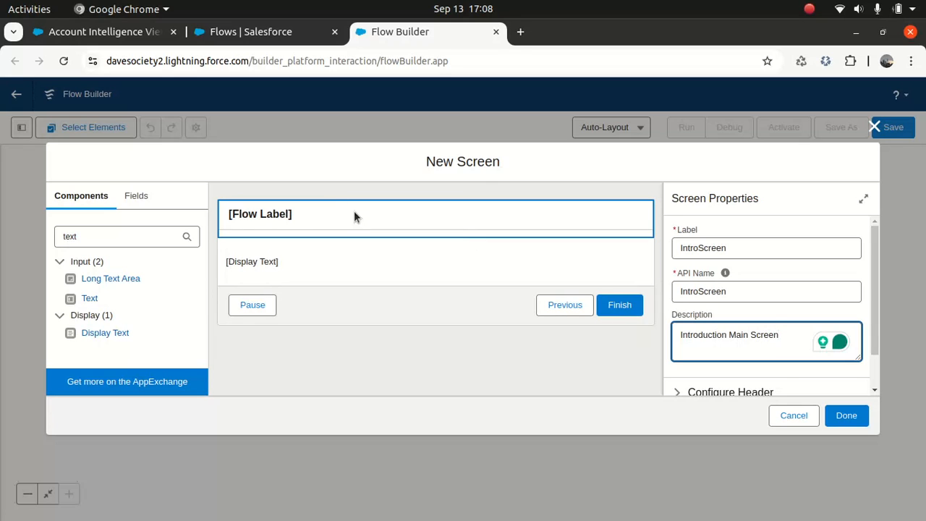
- Turn off Show Header in the screen's Configure Header settings
left_click(319, 228)
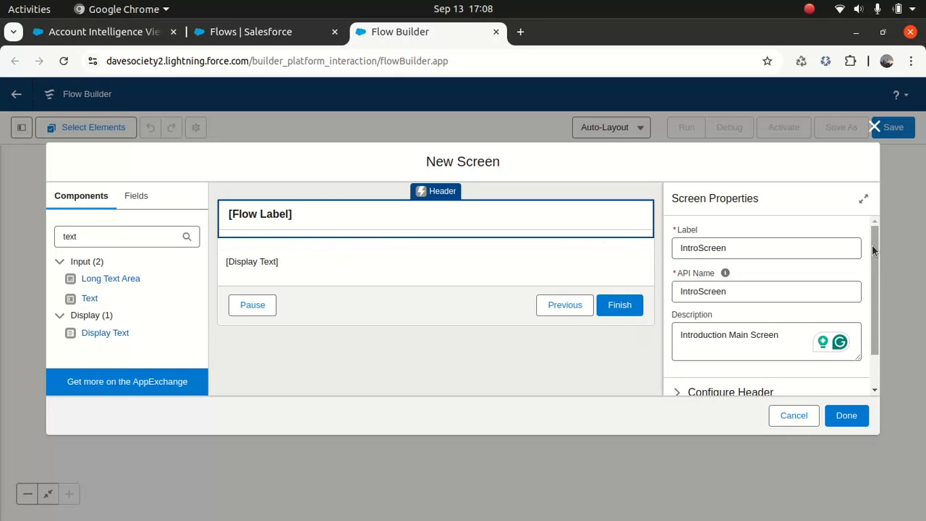
left_click_drag(873, 250, 869, 300)
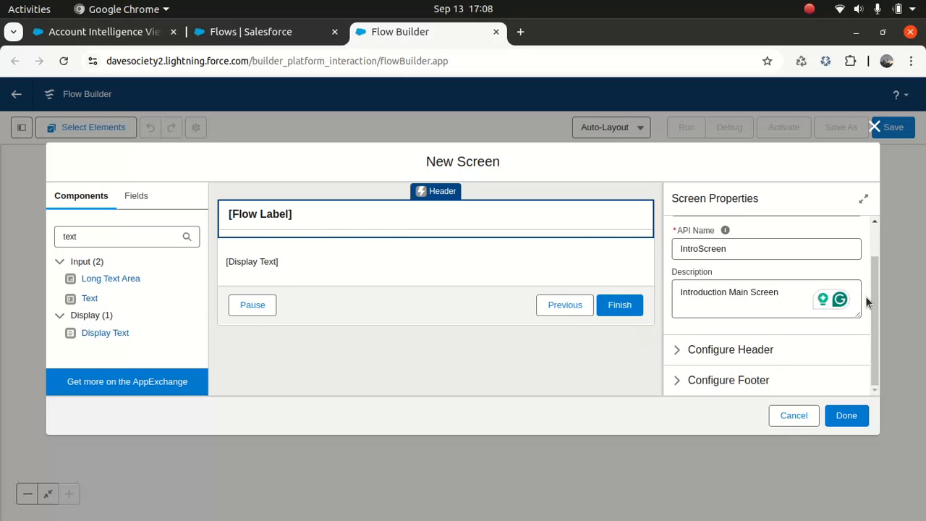
left_click(677, 350)
left_click(677, 372)
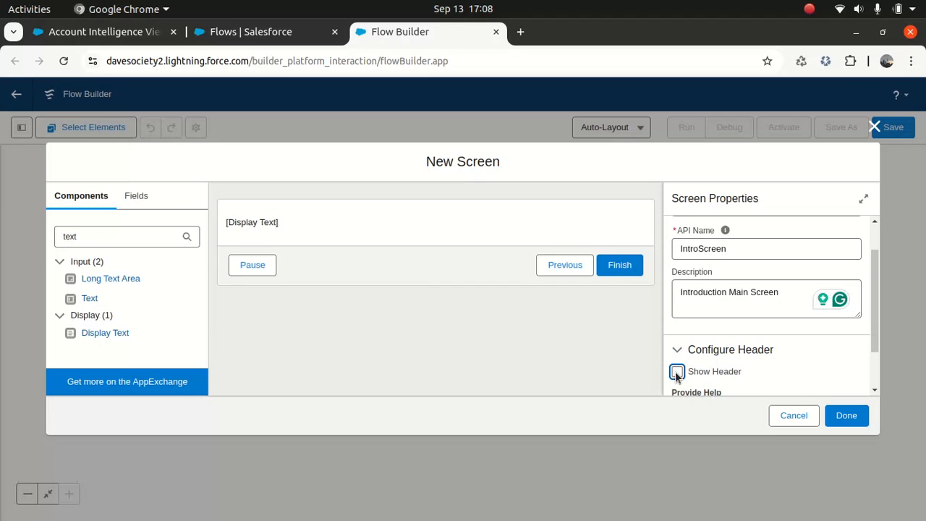
left_click(259, 223)
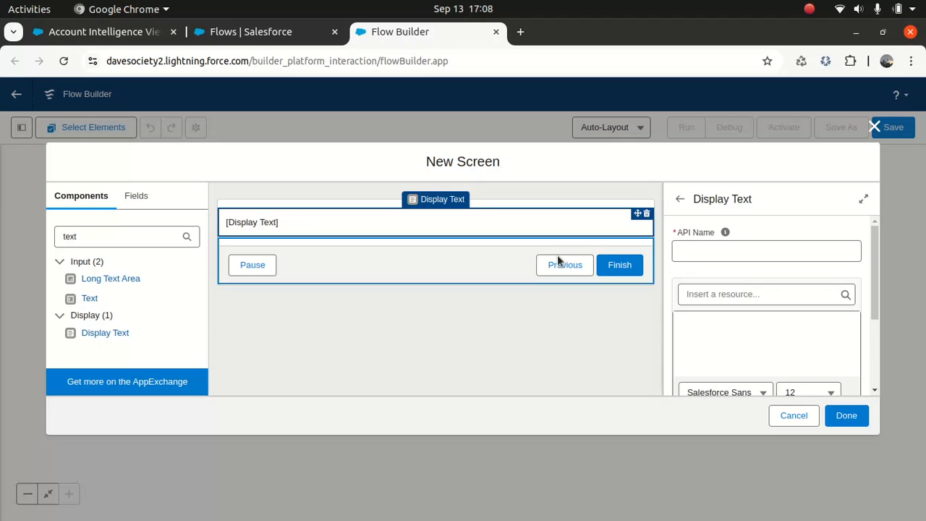
- Give the Display Text an API name and the text 'Welcome to User onboarding. Please click next to continue'
left_click(726, 253)
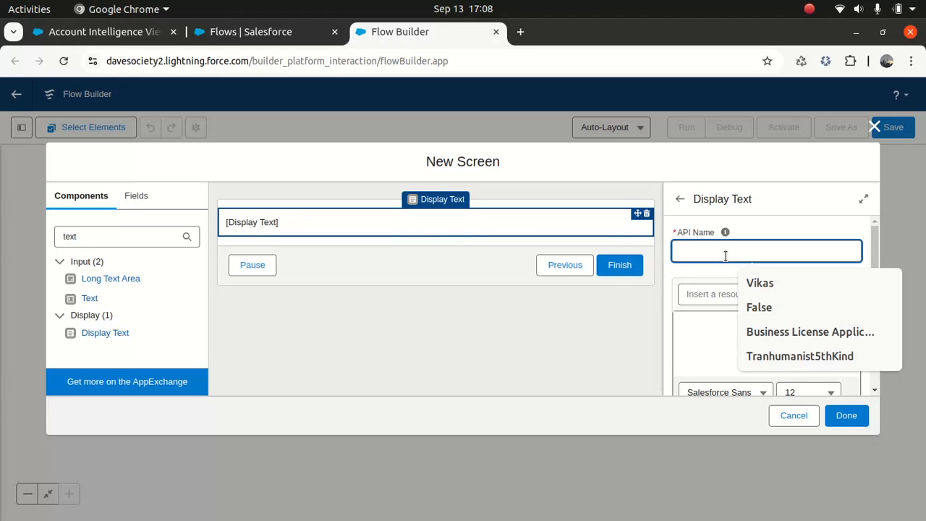
type("Screen")
key("BackSpace")
key("BackSpace")
type("IntroDisplay")
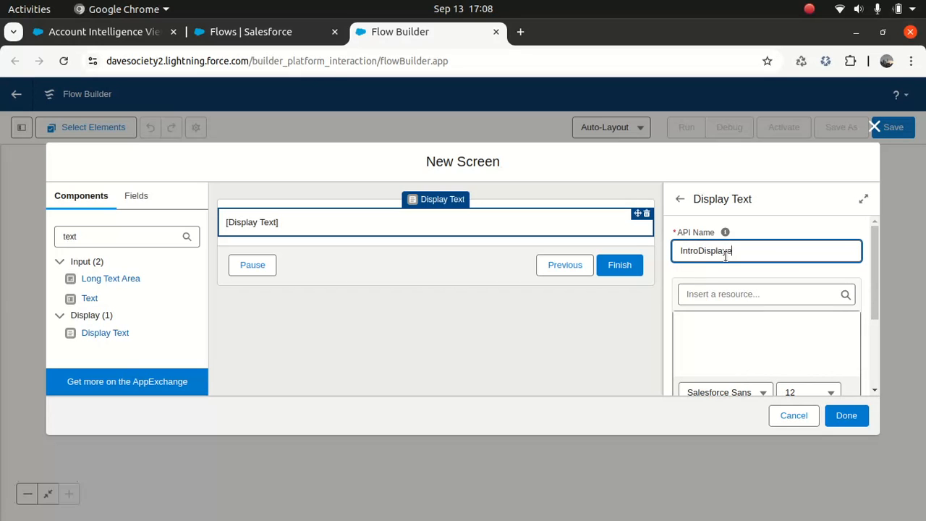
type("Text")
left_click(733, 329)
type("Welcome to User o")
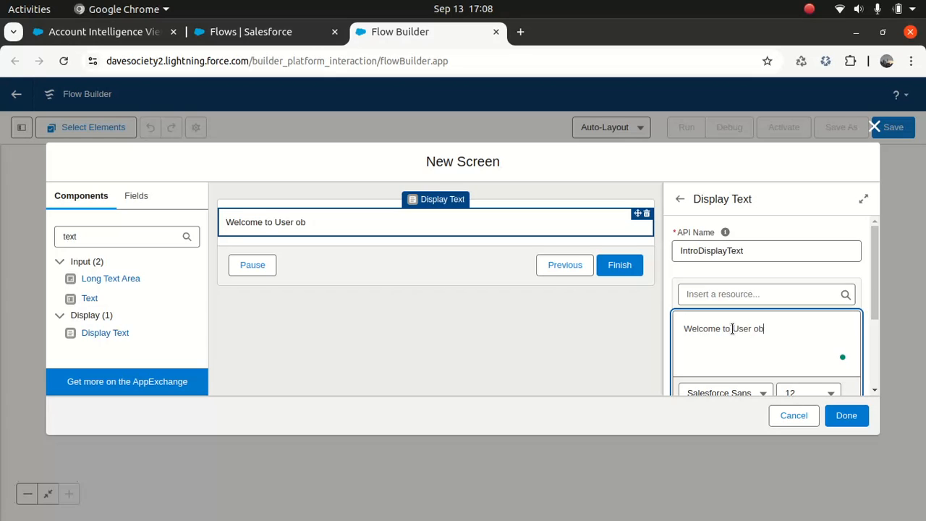
type("nboarding. Please ")
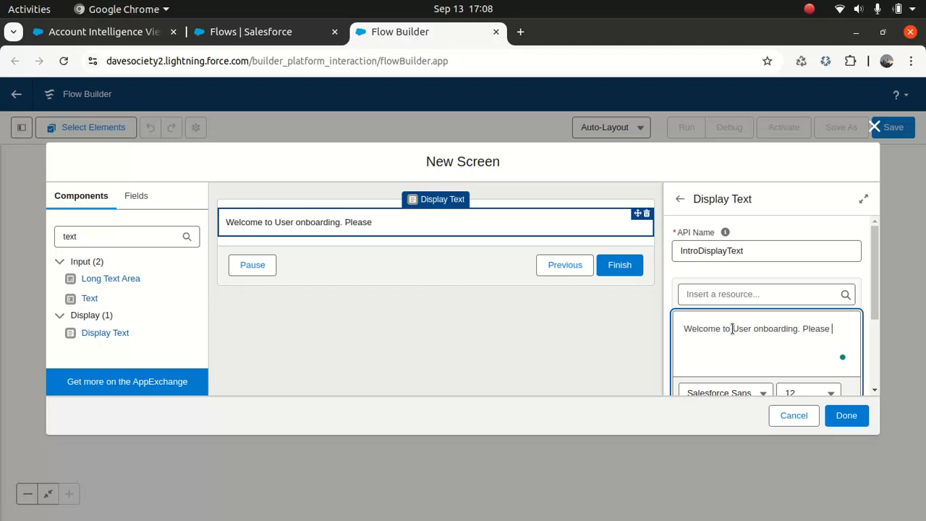
type("click next to continue")
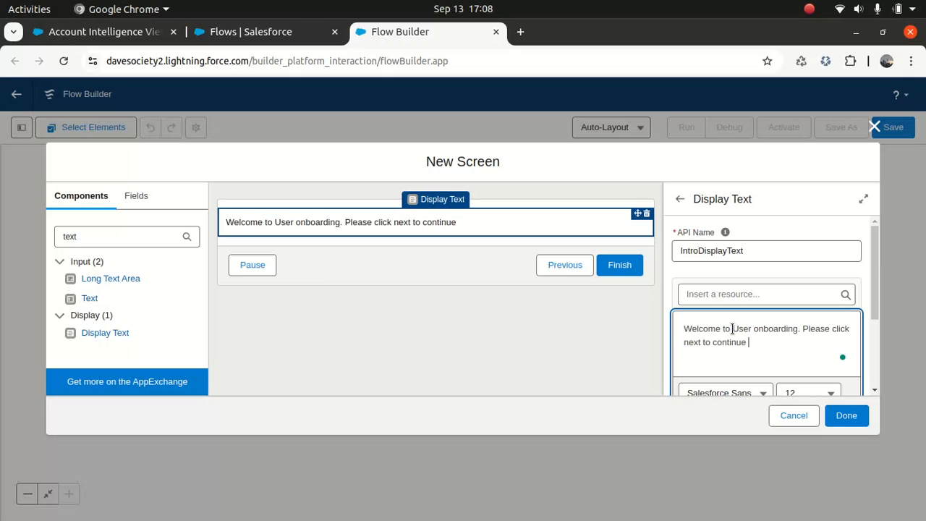
- Format the welcome text as 18-point, bold and centre-aligned
left_click_drag(880, 265, 873, 301)
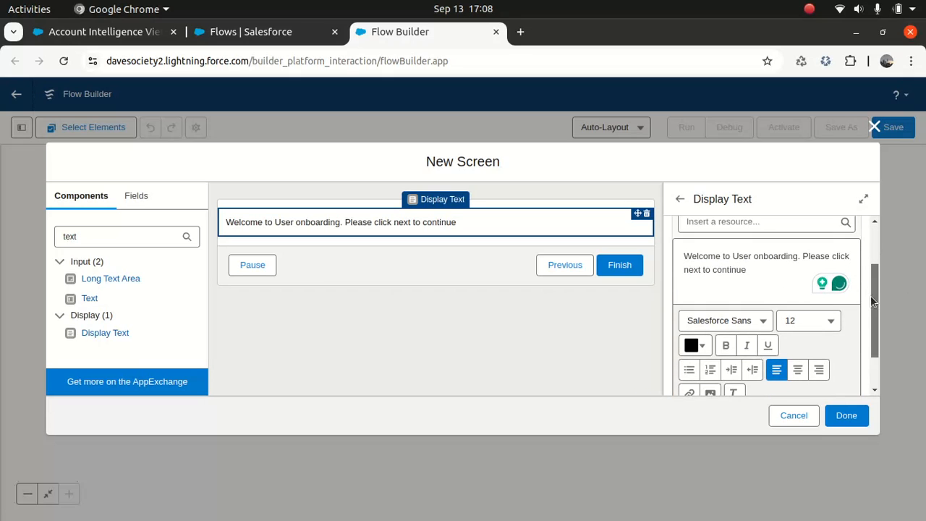
left_click_drag(753, 268, 674, 252)
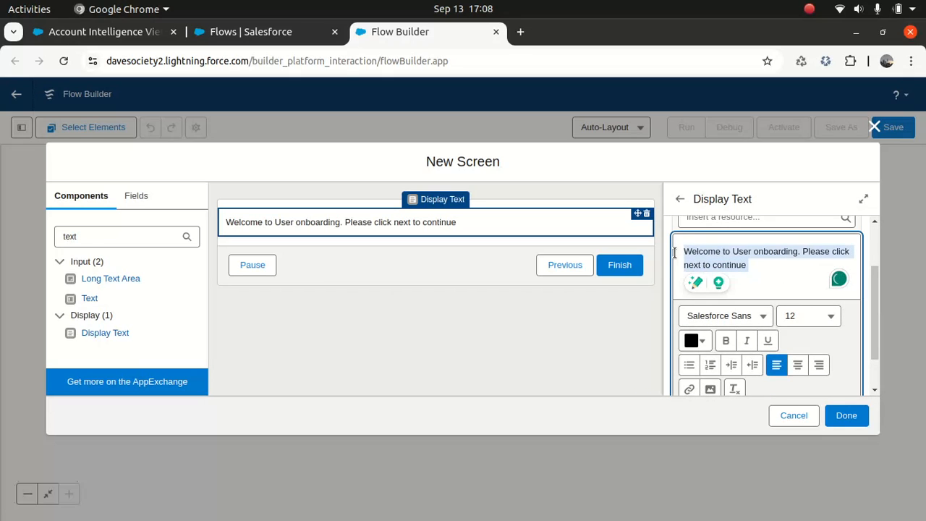
left_click(832, 318)
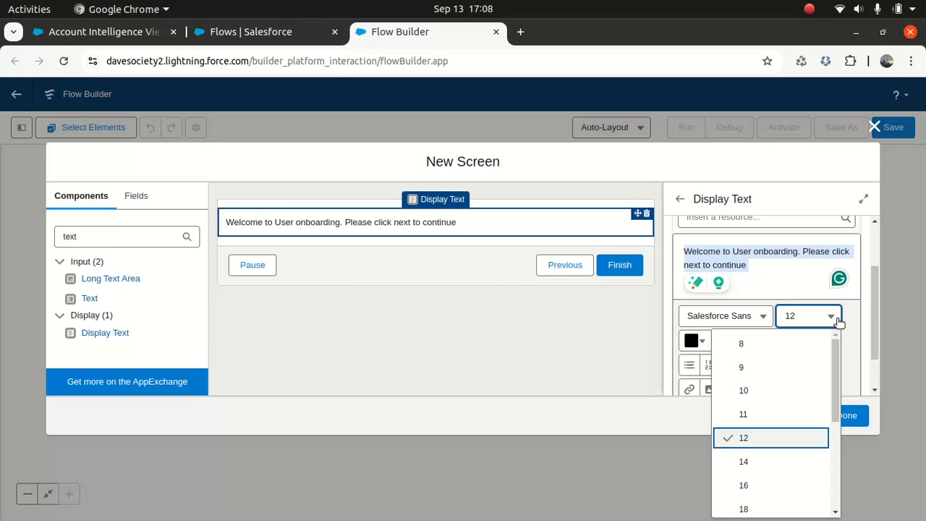
left_click(756, 510)
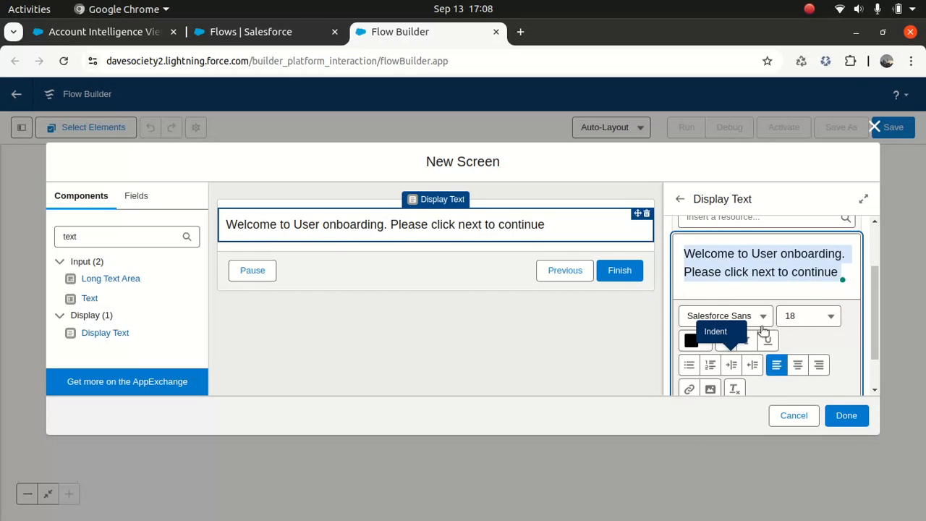
left_click(726, 340)
left_click(798, 378)
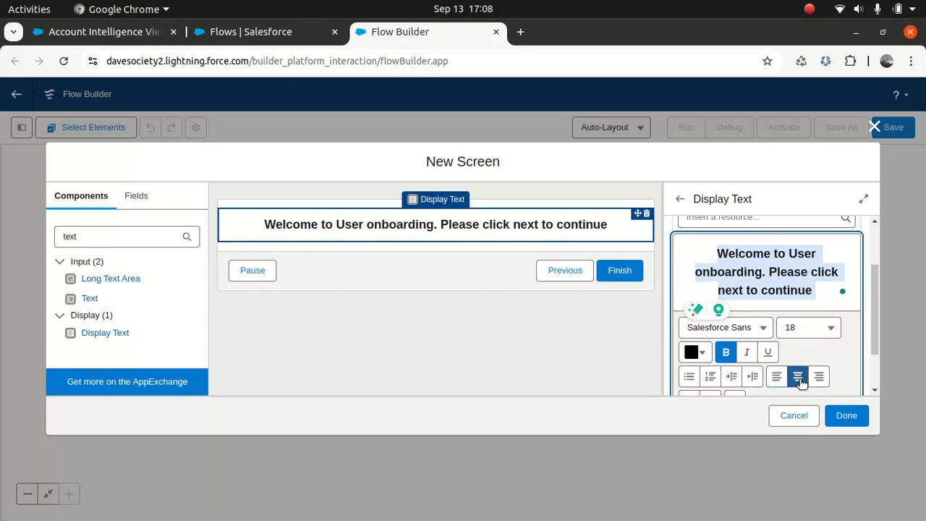
left_click(429, 333)
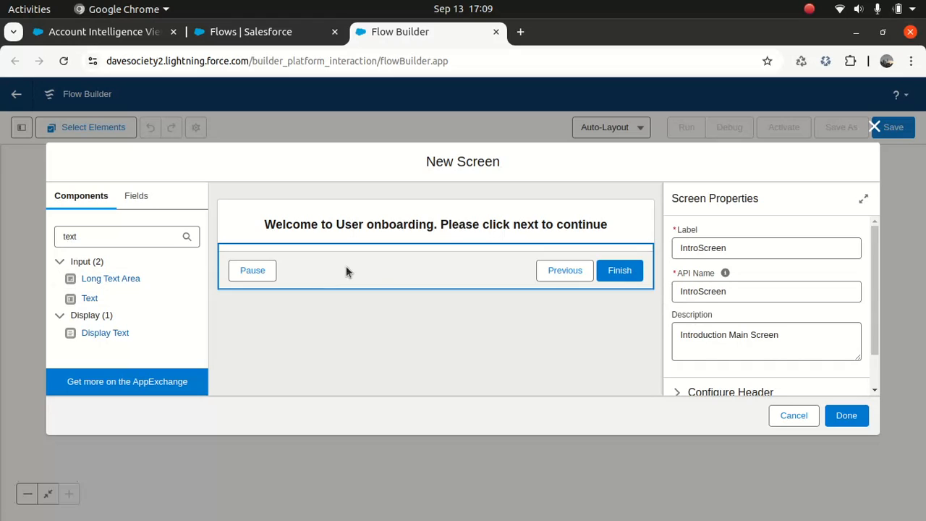
- In Configure Footer, give the Next or Finish button the custom label 'Next'
left_click(371, 271)
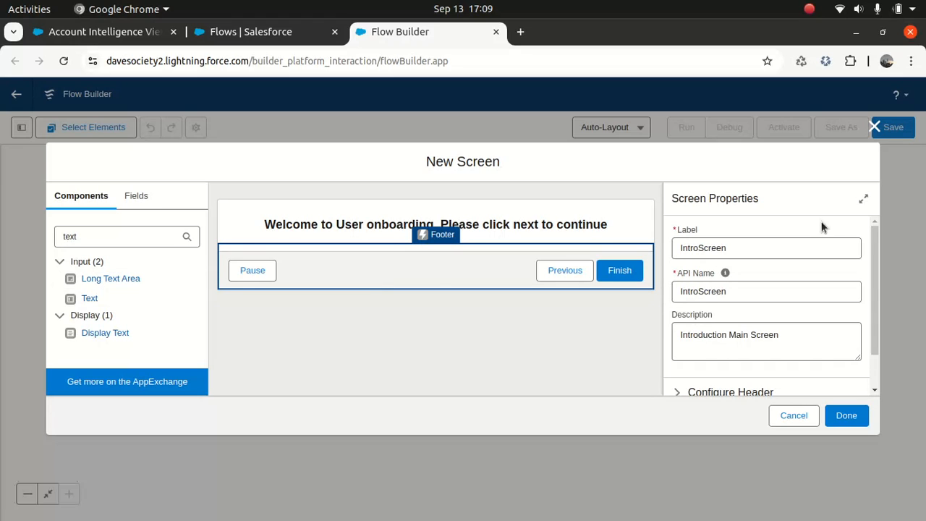
scroll(876, 242, "down", 2)
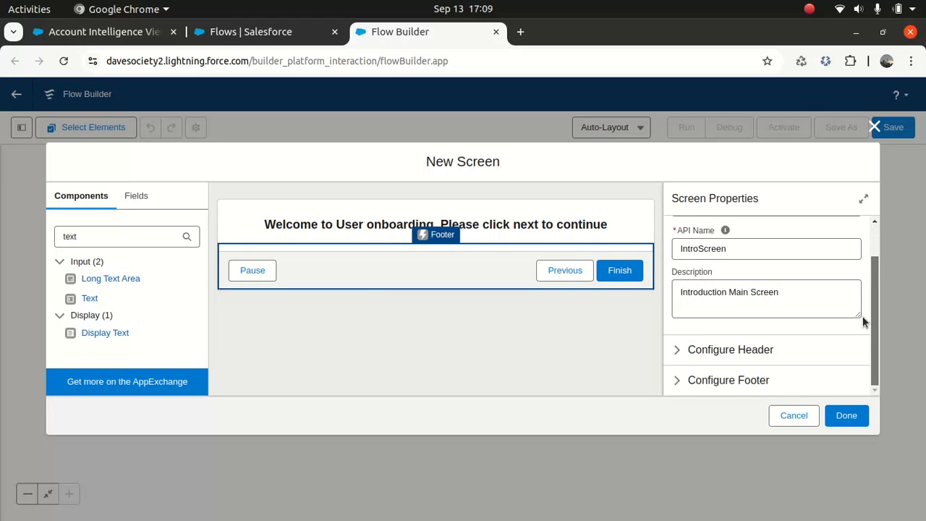
left_click(679, 382)
left_click_drag(876, 276, 870, 312)
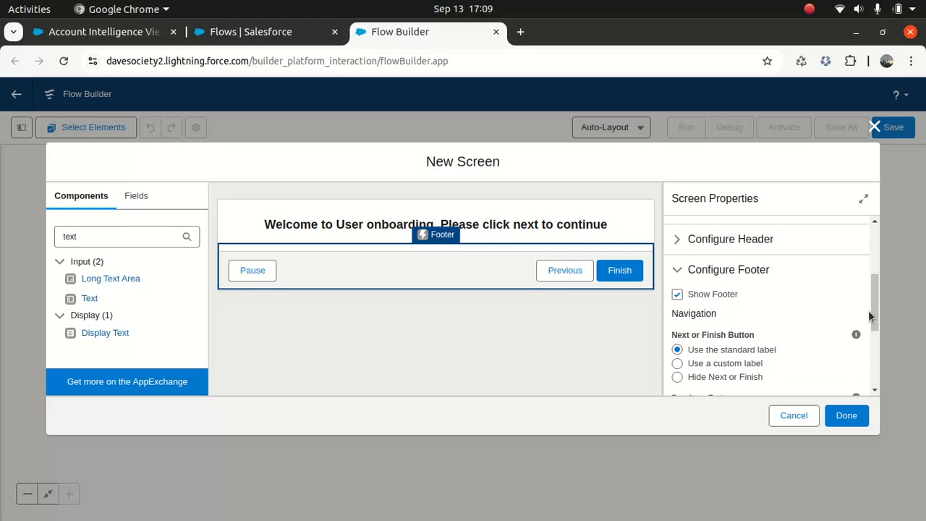
left_click(677, 295)
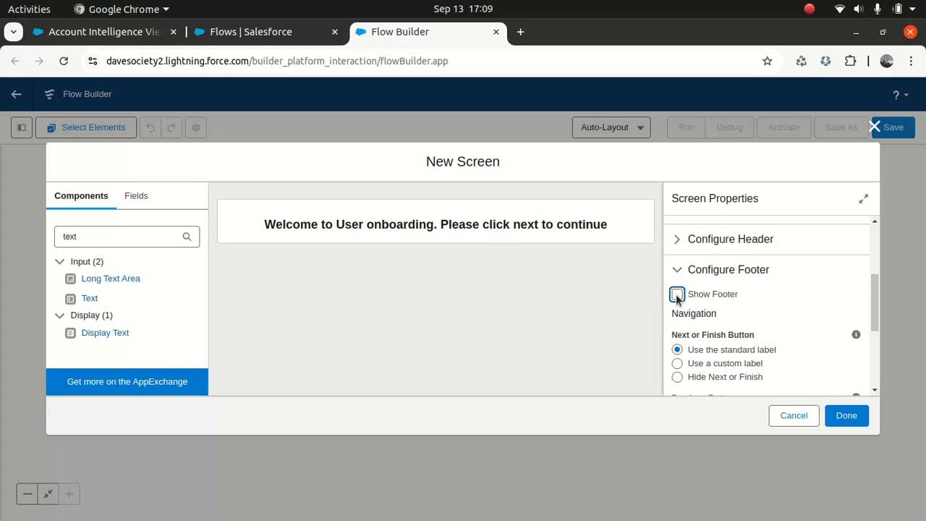
left_click(678, 295)
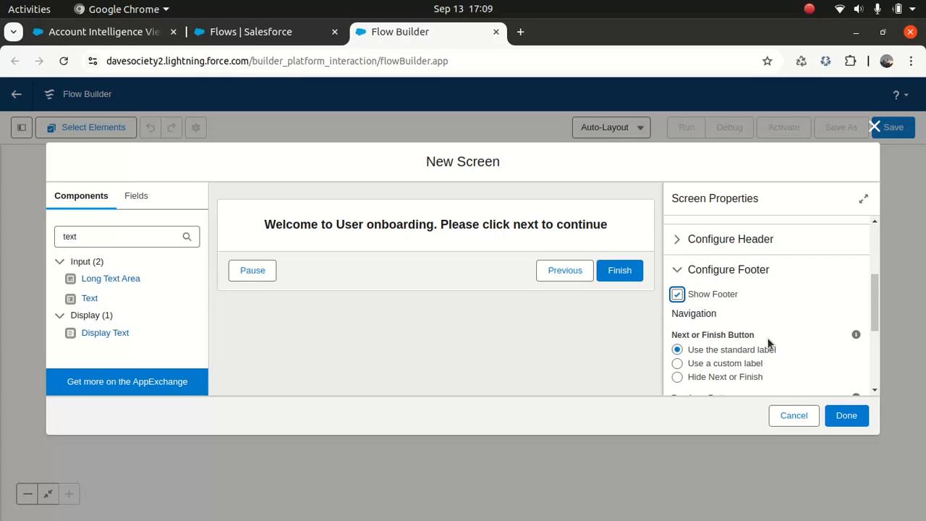
left_click_drag(873, 283, 876, 310)
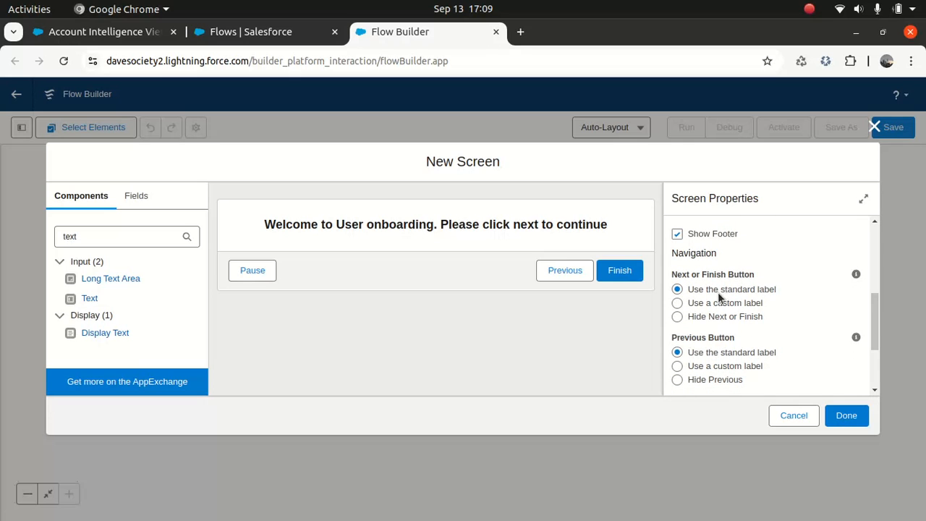
left_click(677, 303)
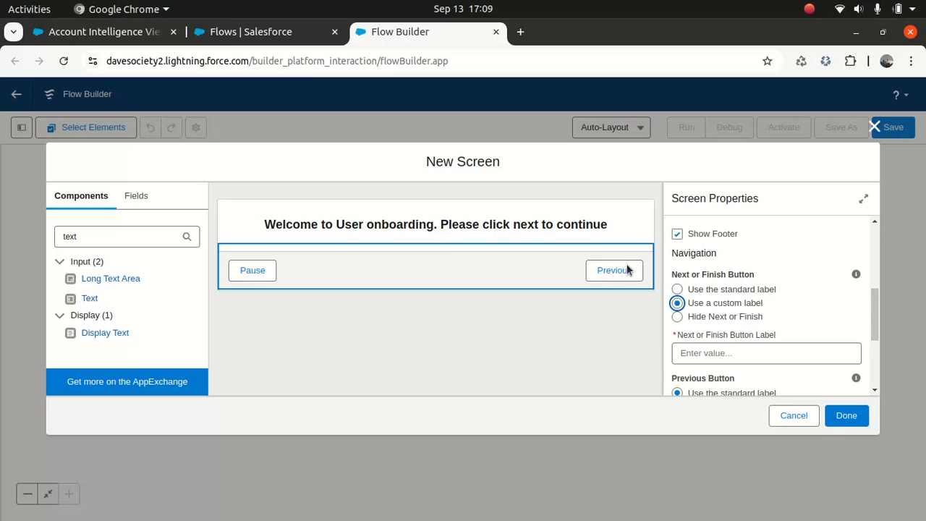
left_click(703, 353)
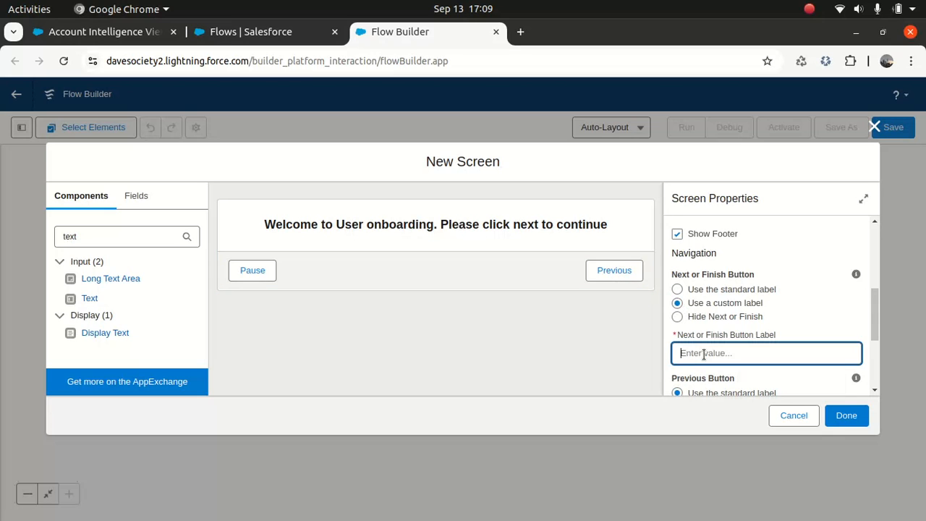
type("Next")
left_click(807, 299)
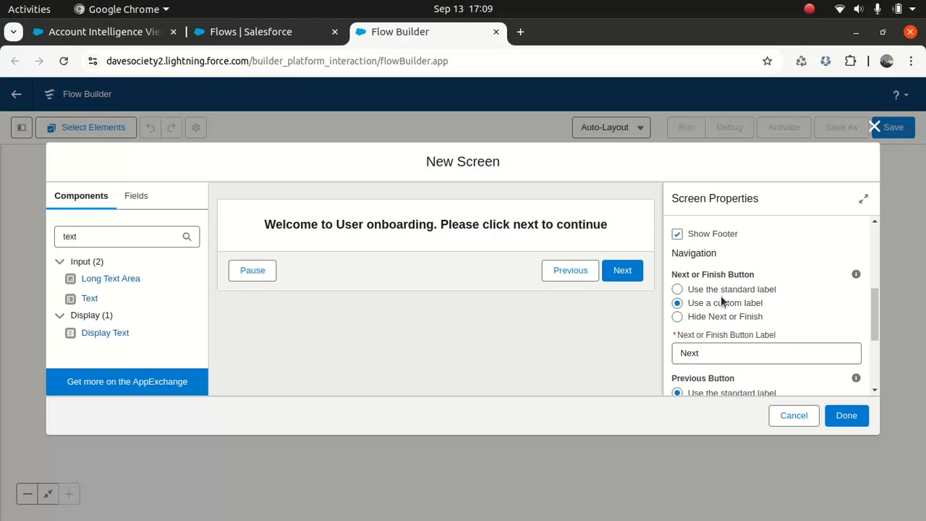
- Hide the Previous and Pause buttons in the footer
left_click_drag(874, 312, 871, 337)
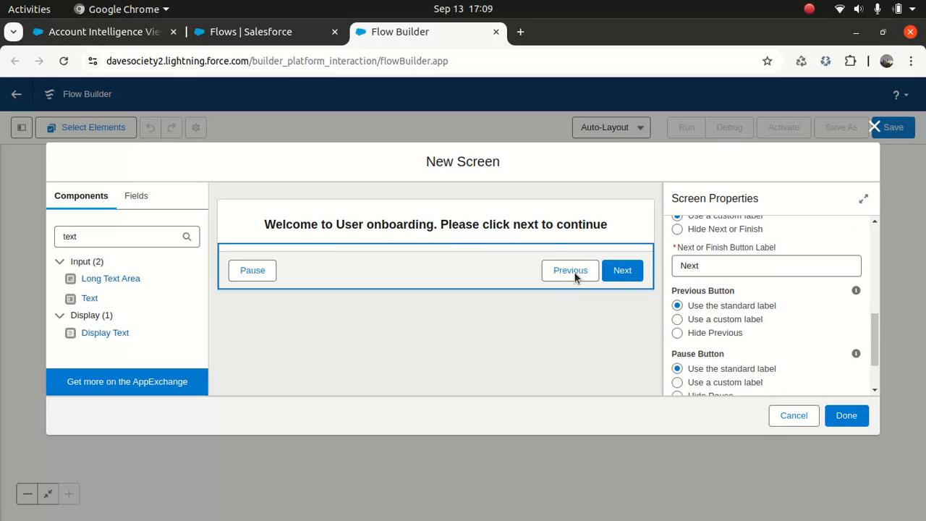
left_click(677, 333)
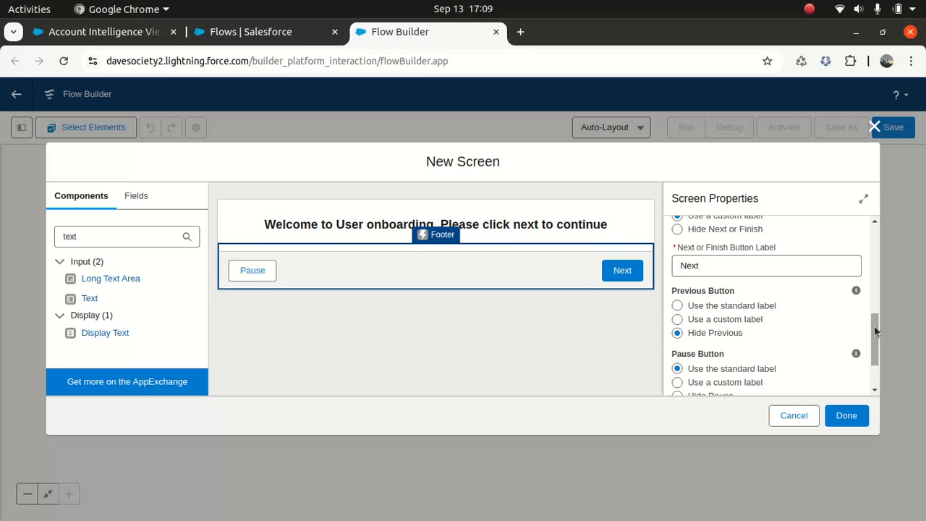
scroll(875, 333, "down", 2)
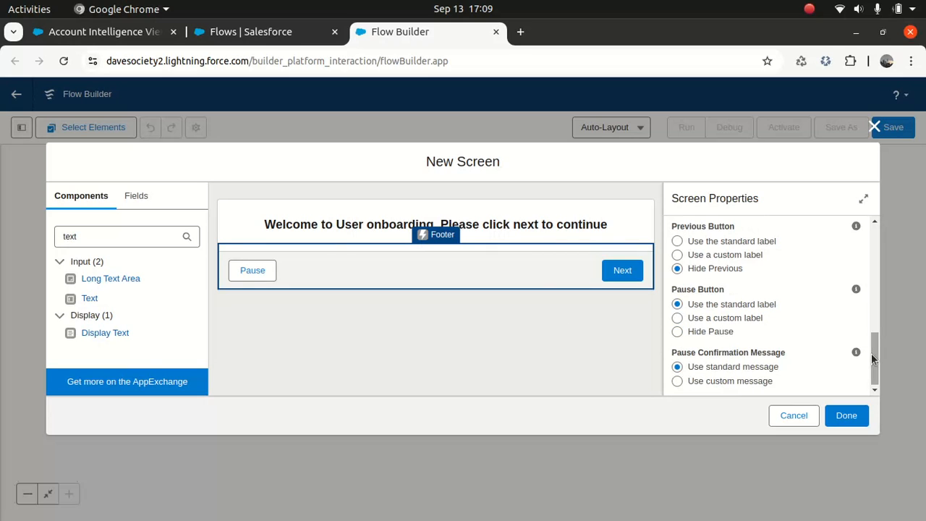
left_click(677, 332)
left_click_drag(875, 353, 844, 434)
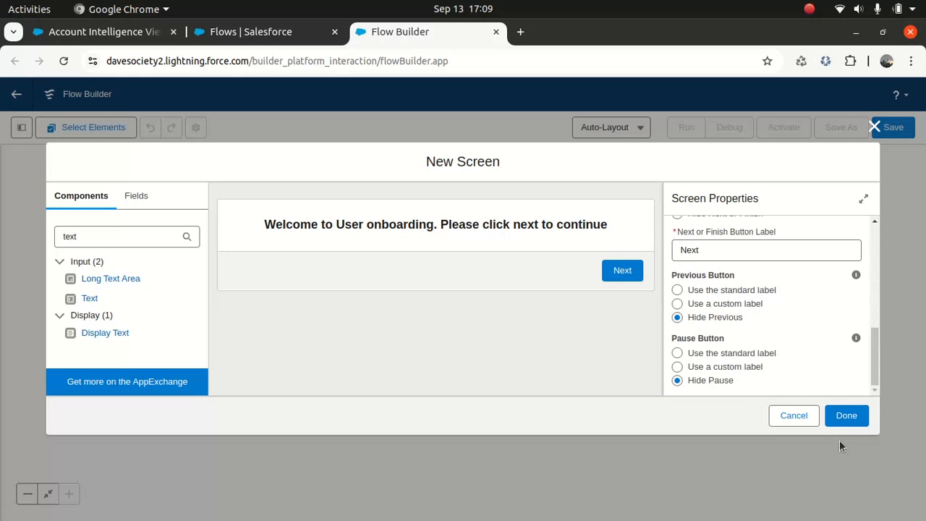
- Place IntroScreen between Start and End, then open the save form at the Flow Label field
left_click(848, 420)
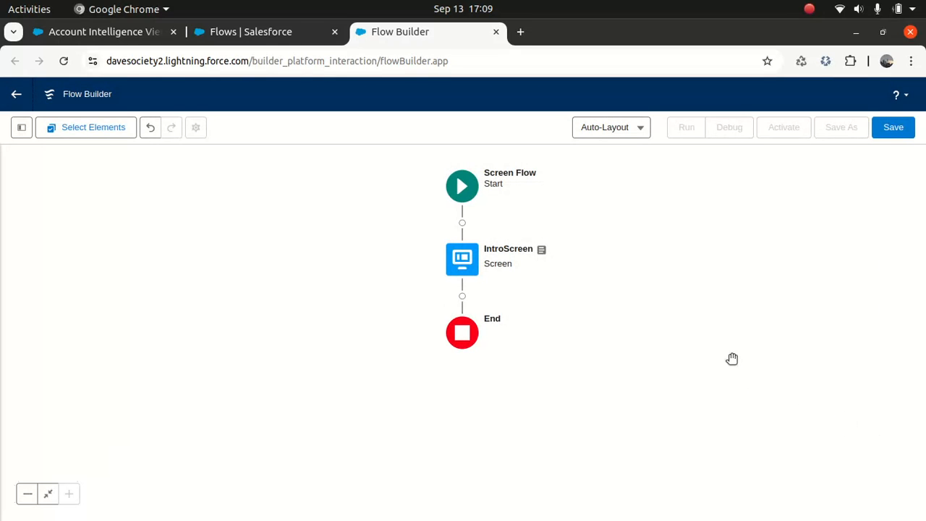
left_click(892, 129)
left_click(365, 251)
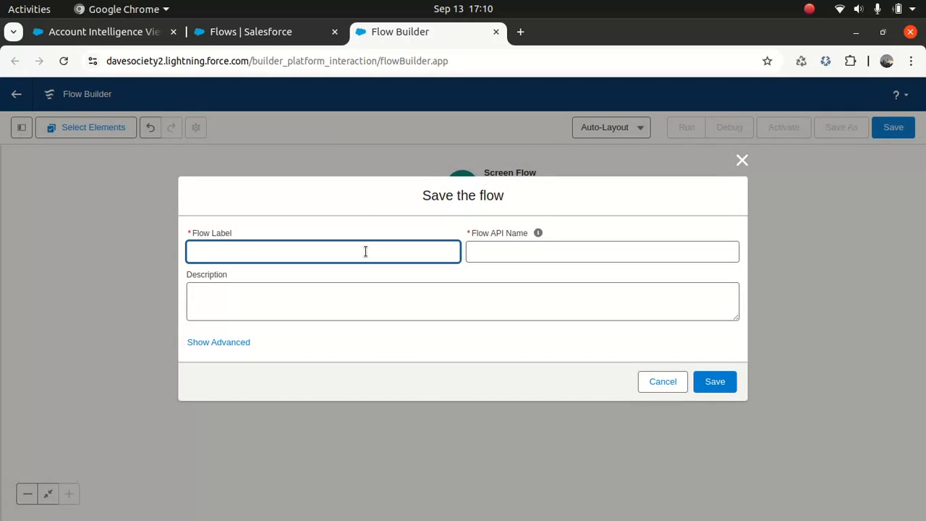
- Label the flow 'User On boarding flow', fixing the spelling, and auto-fill its API name
type("User Onboarding FLow")
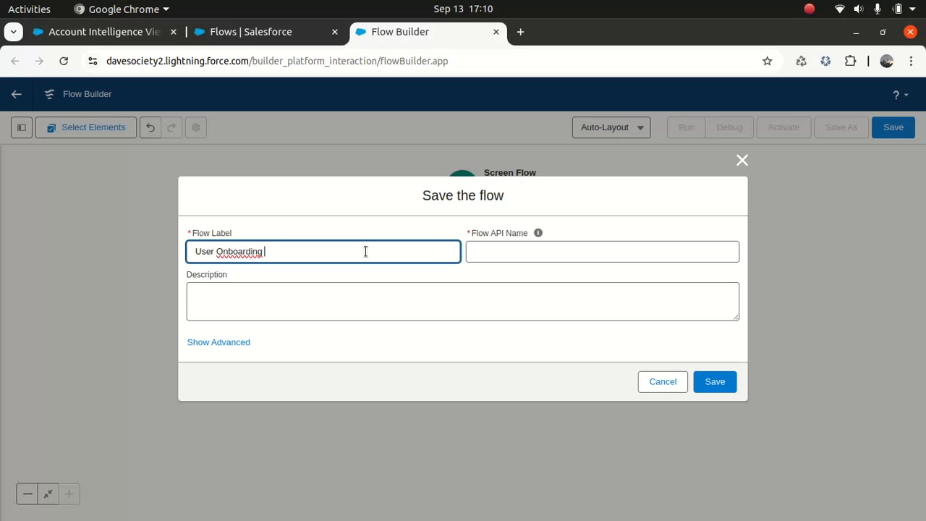
double_click(246, 251)
right_click(246, 251)
left_click(283, 264)
left_click(273, 252)
type("fl")
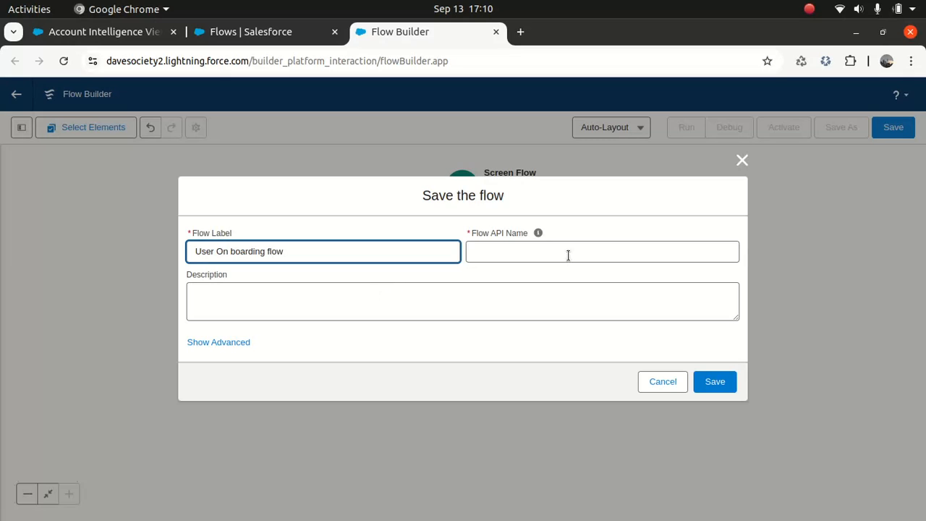
left_click(522, 251)
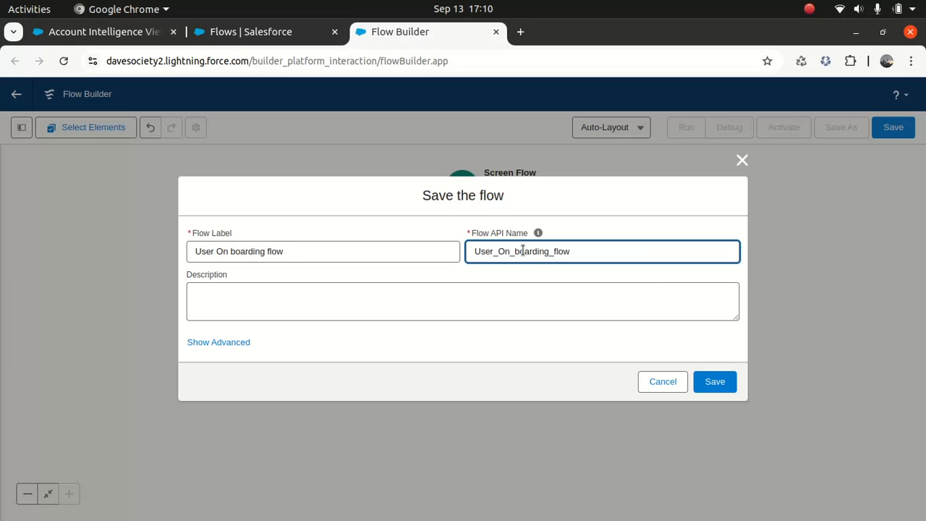
- Enter the description 'User Onboarding flow' and reveal the advanced save options
left_click(433, 297)
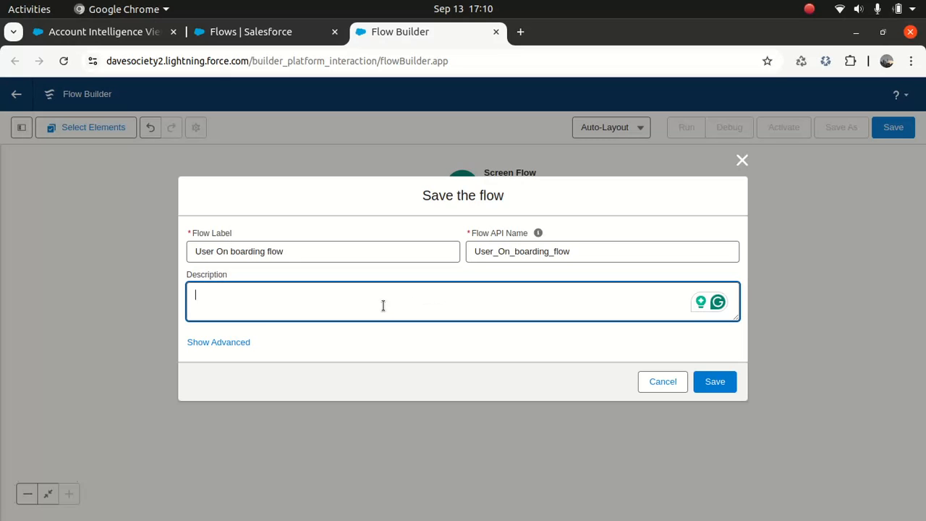
type("User Onboarding")
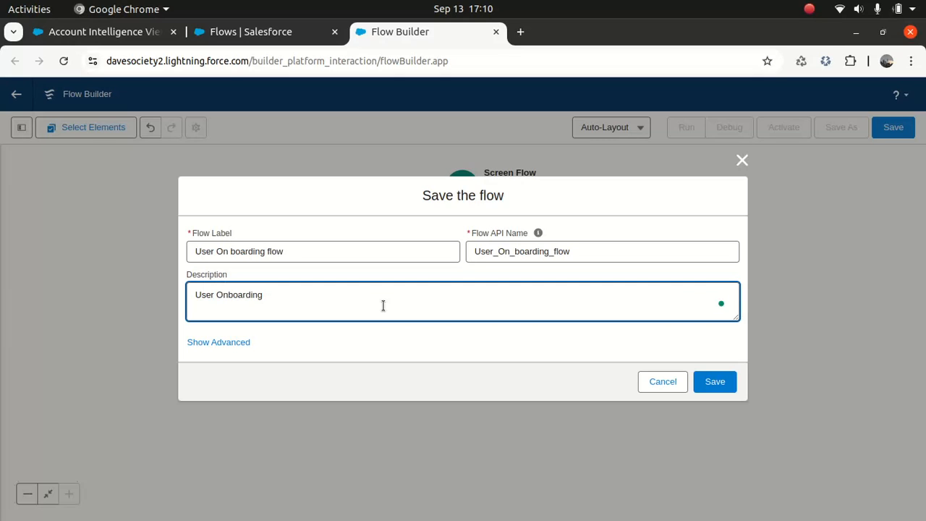
type(" flow")
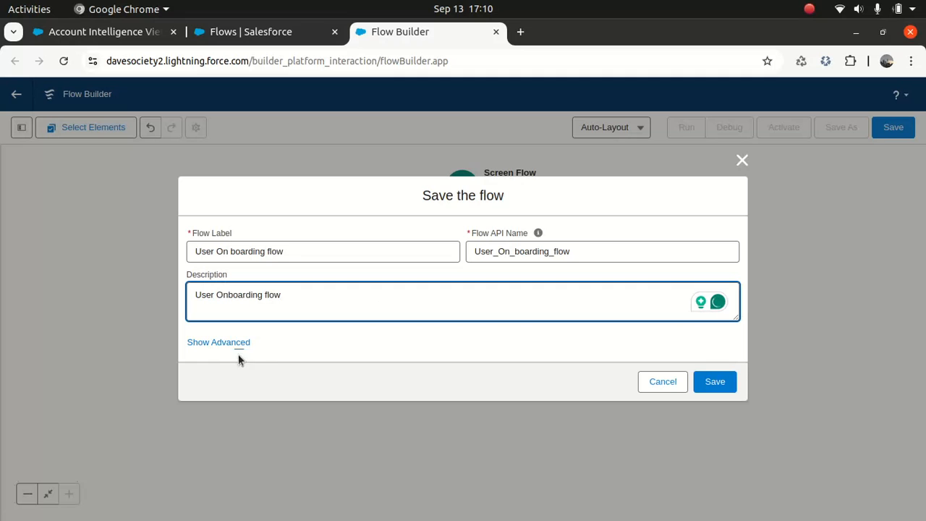
left_click(220, 343)
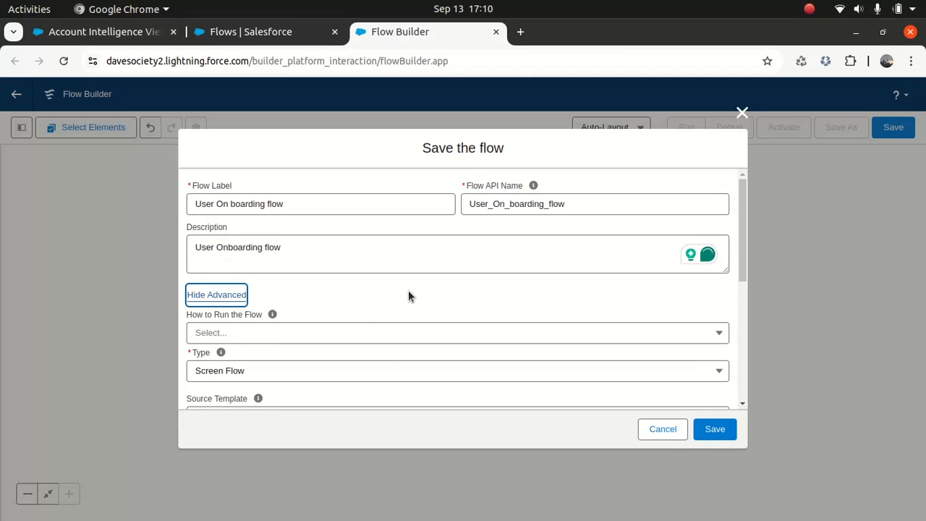
- Run the flow in System Context Without Sharing—Access All Data, keep Screen Flow, and check API version 61
left_click(253, 334)
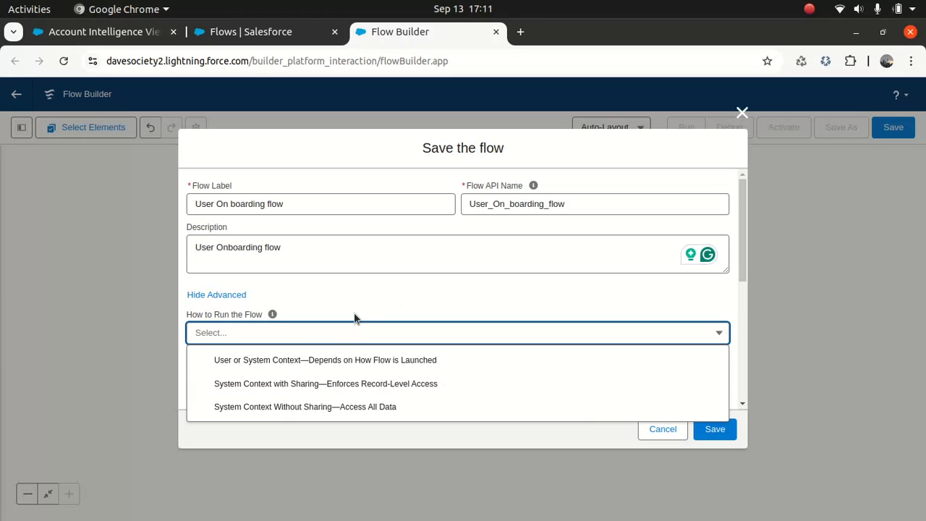
left_click(301, 409)
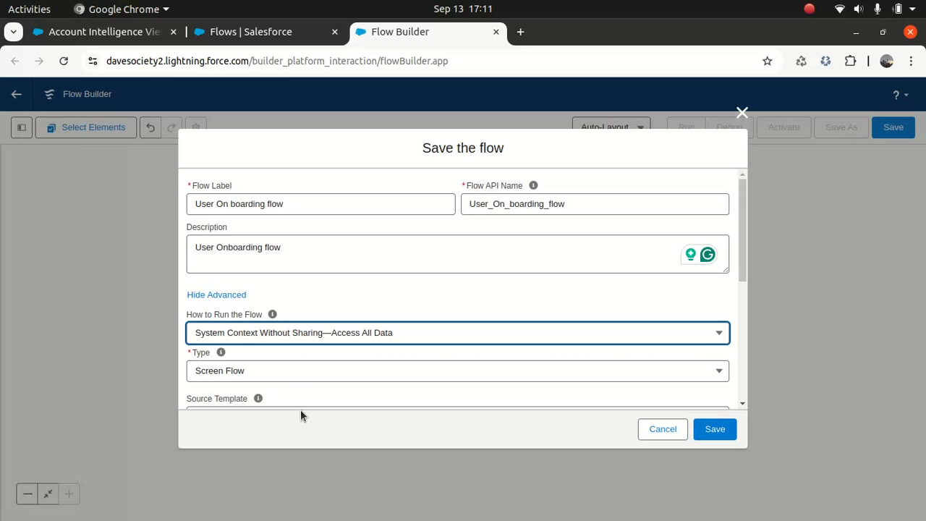
left_click(297, 376)
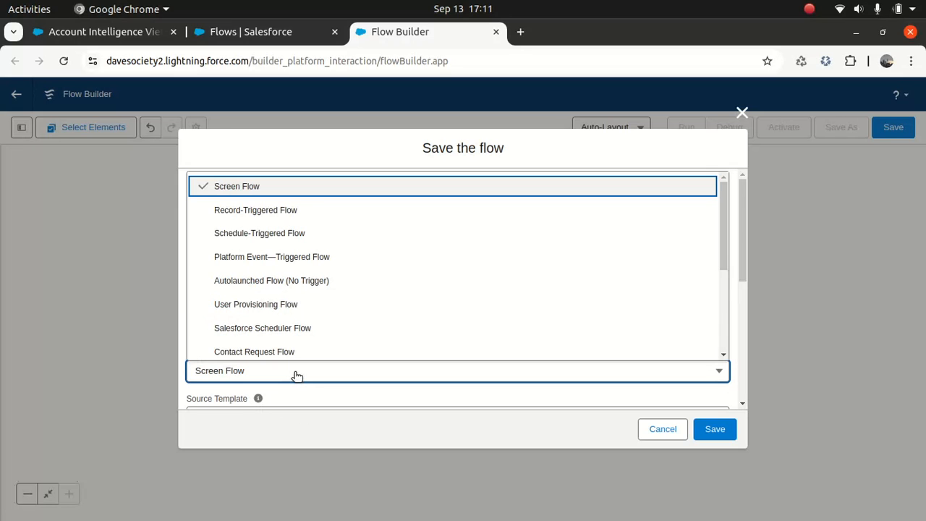
left_click(297, 376)
left_click_drag(739, 226, 735, 267)
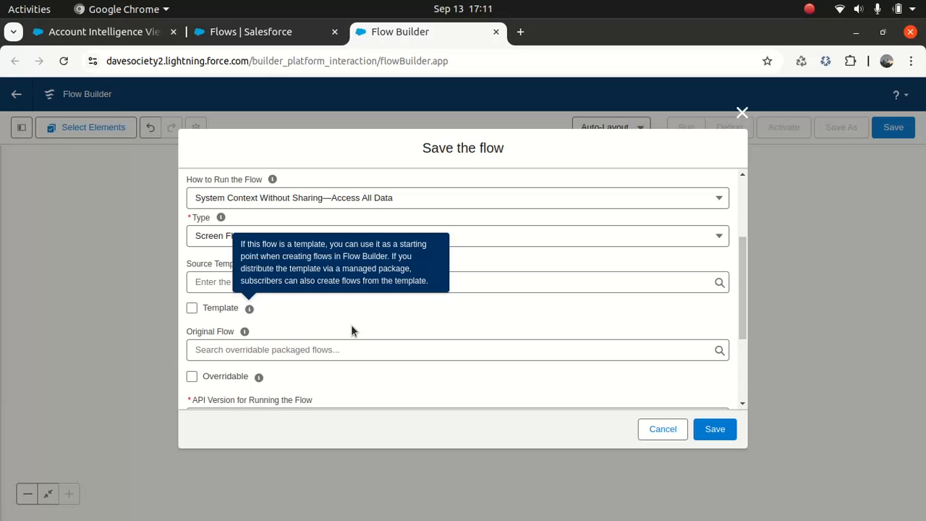
left_click_drag(746, 283, 740, 345)
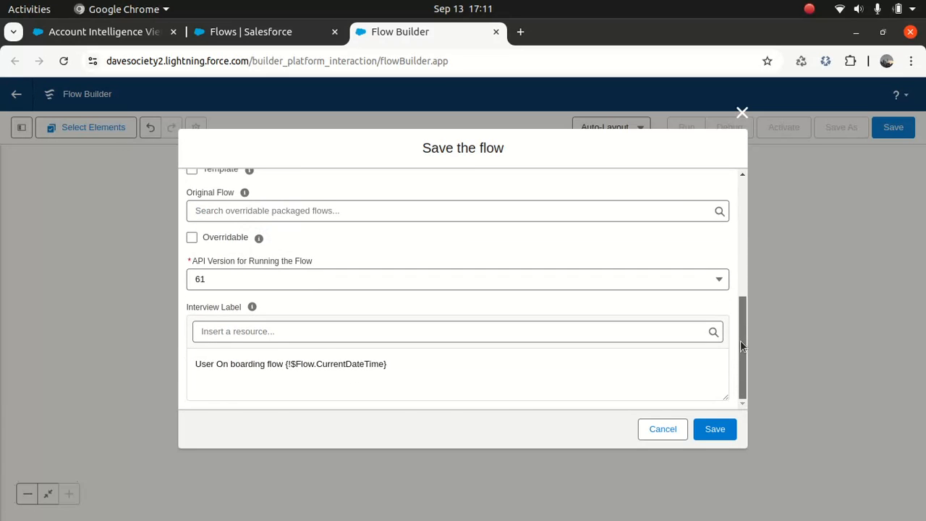
- Save the flow as User On boarding flow V1 and add a Screen element after IntroScreen
left_click(715, 430)
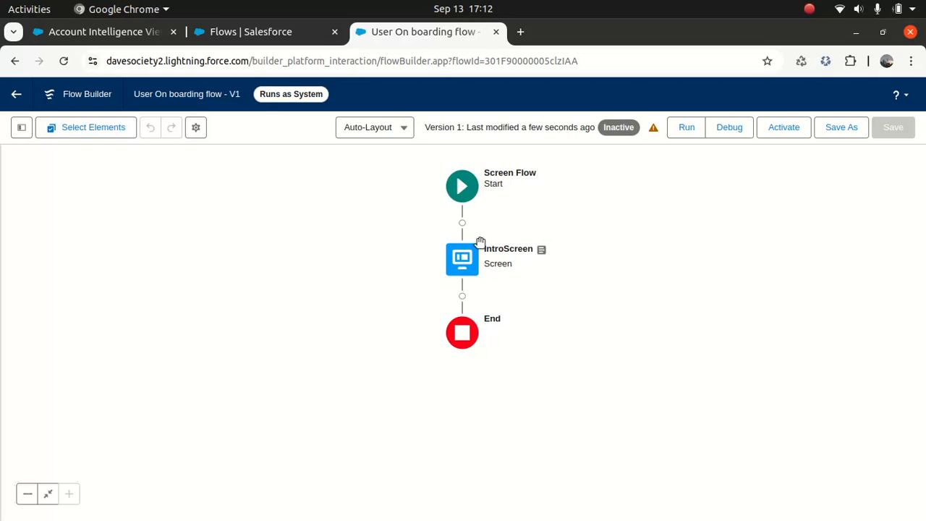
left_click(462, 296)
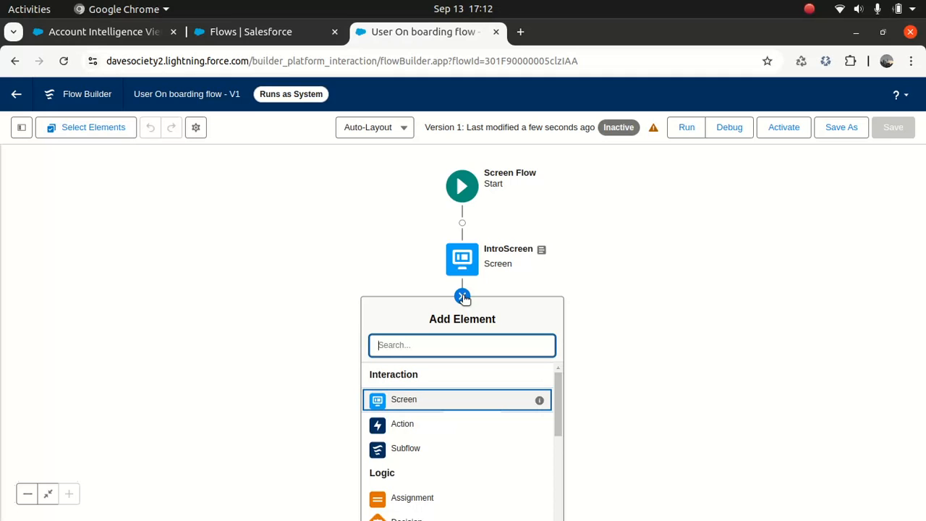
left_click(408, 401)
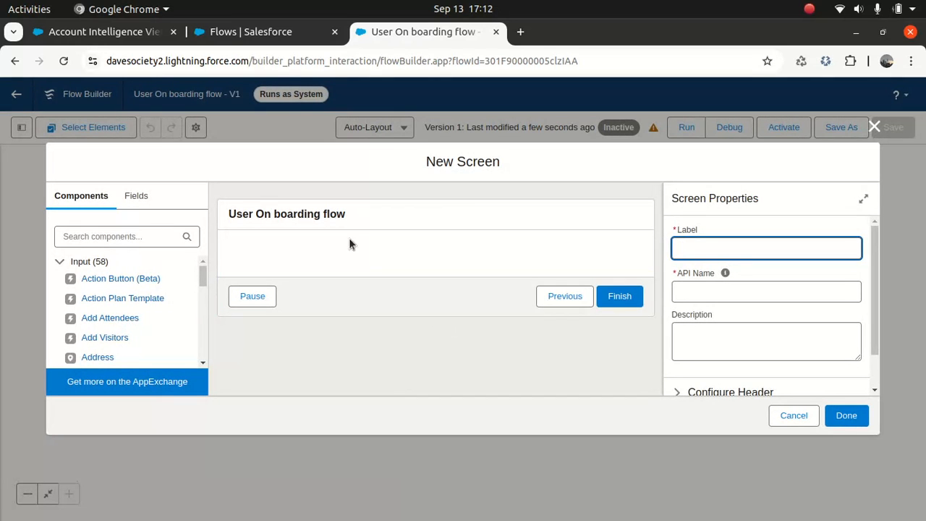
- Label the new screen 'Customer Type Selection' and paste the same text as its description
left_click(327, 213)
left_click(772, 248)
type("Cus")
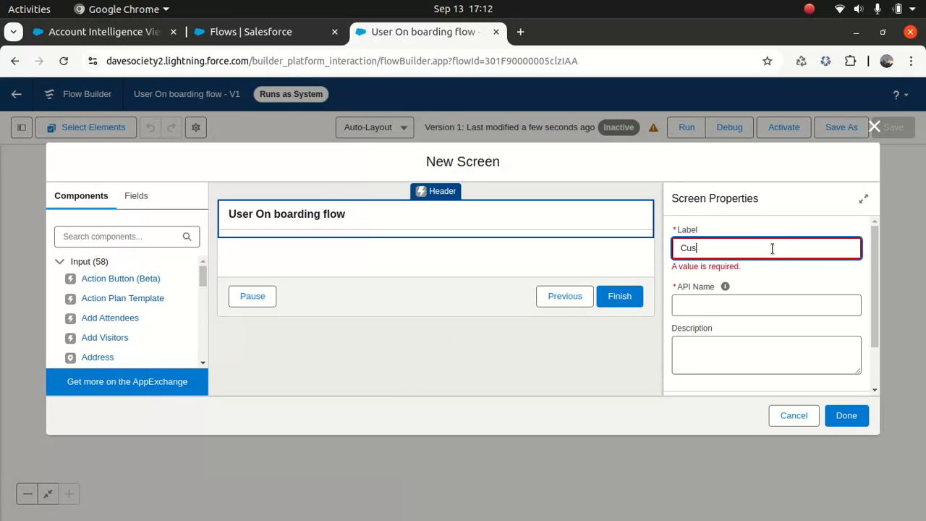
type("tomer Type Selection")
left_click_drag(799, 251, 672, 249)
key("ctrl+c")
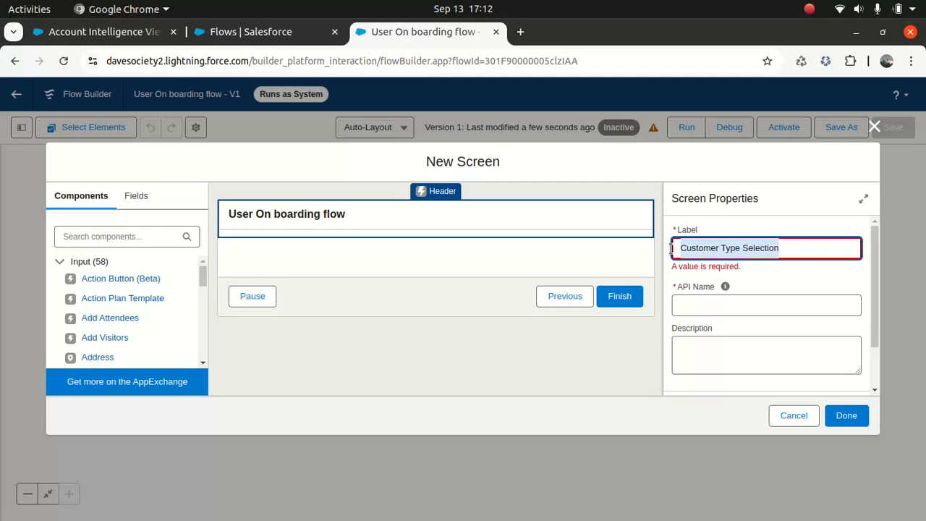
left_click(723, 359)
key("ctrl+v")
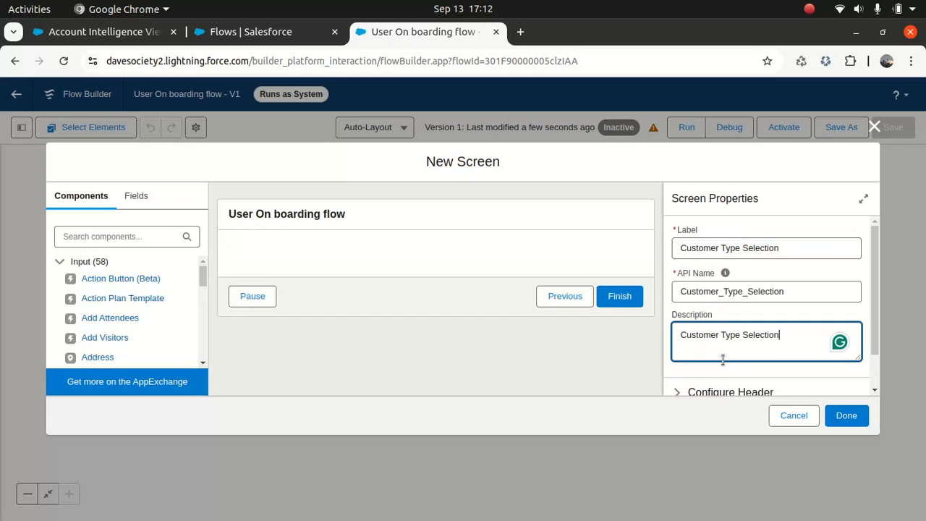
left_click(671, 371)
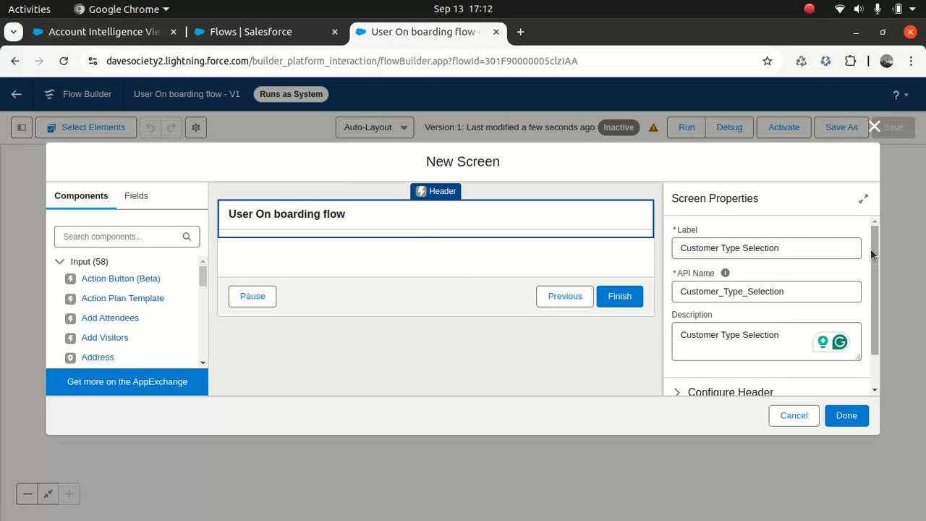
- Uncheck Show Header in the screen's header settings
left_click_drag(870, 249, 870, 312)
left_click(677, 351)
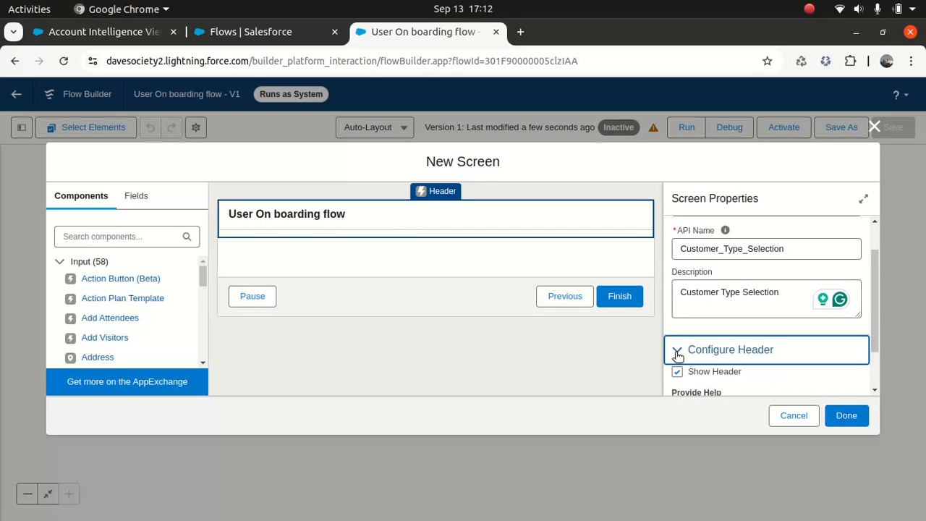
left_click(677, 372)
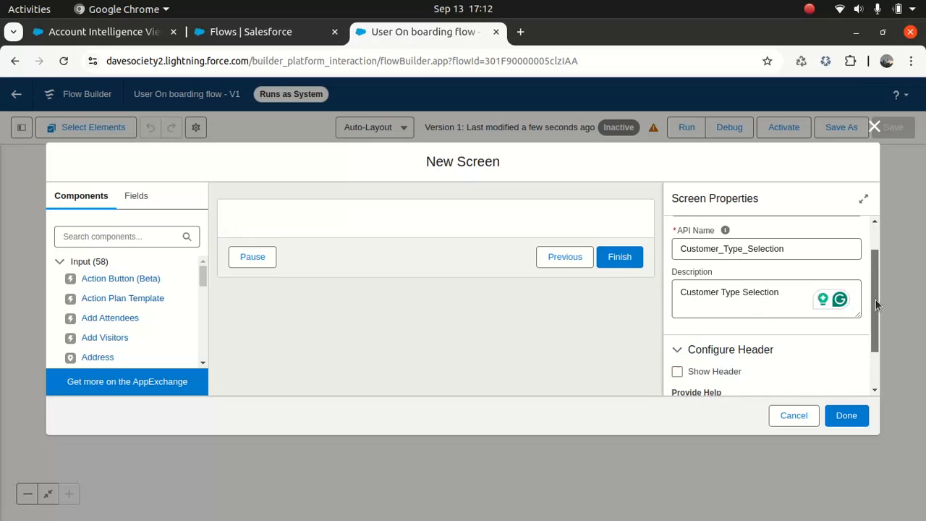
left_click_drag(875, 300, 872, 269)
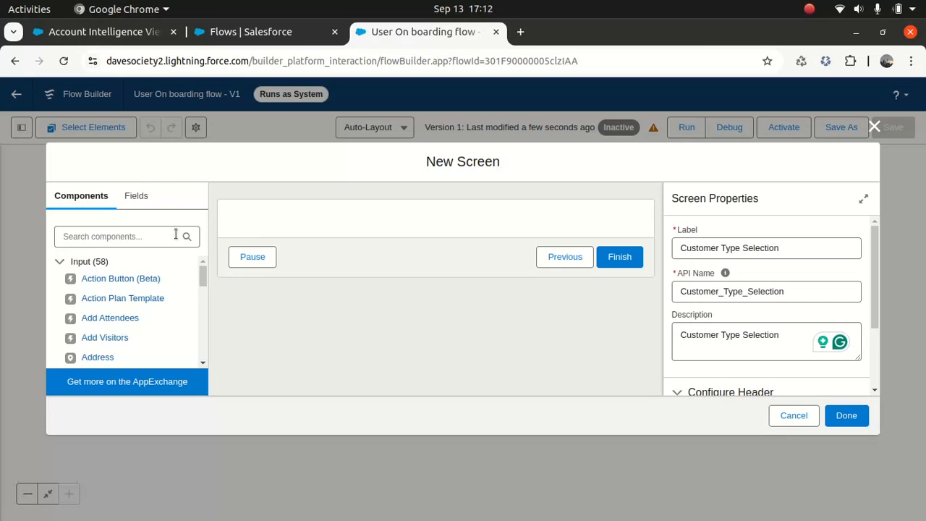
- Search components for 'pick' and place a Picklist on the screen
left_click(143, 239)
type("pic")
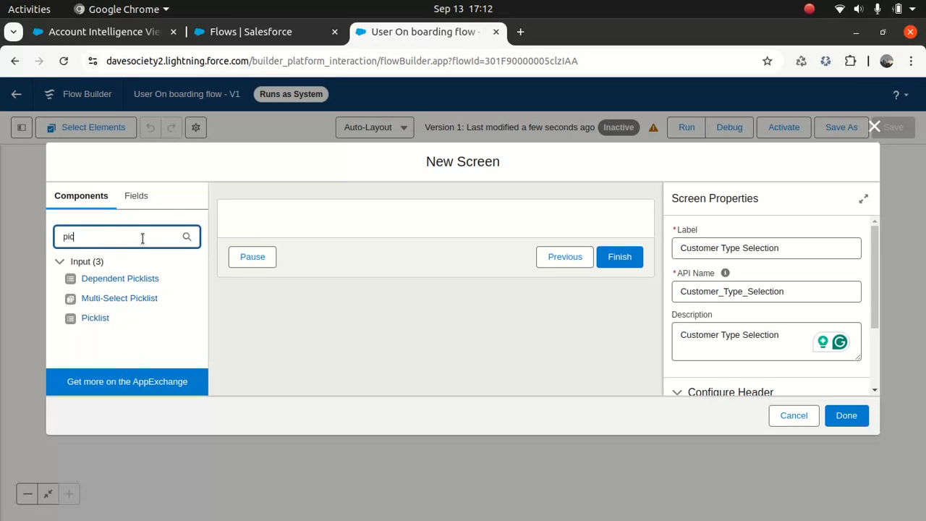
type("k")
left_click_drag(90, 318, 305, 222)
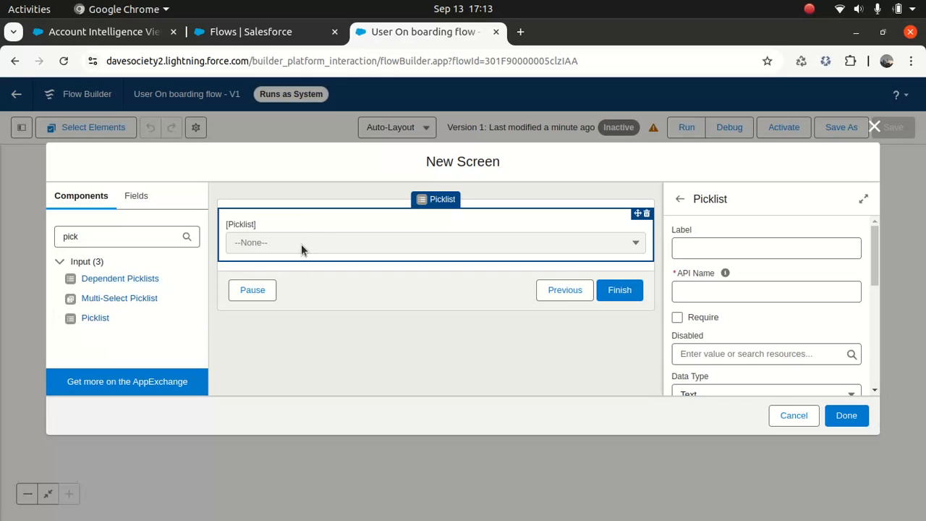
- Label the picklist Customer Type (API name Customer_Type), make it required, and begin adding a choice
left_click(698, 248)
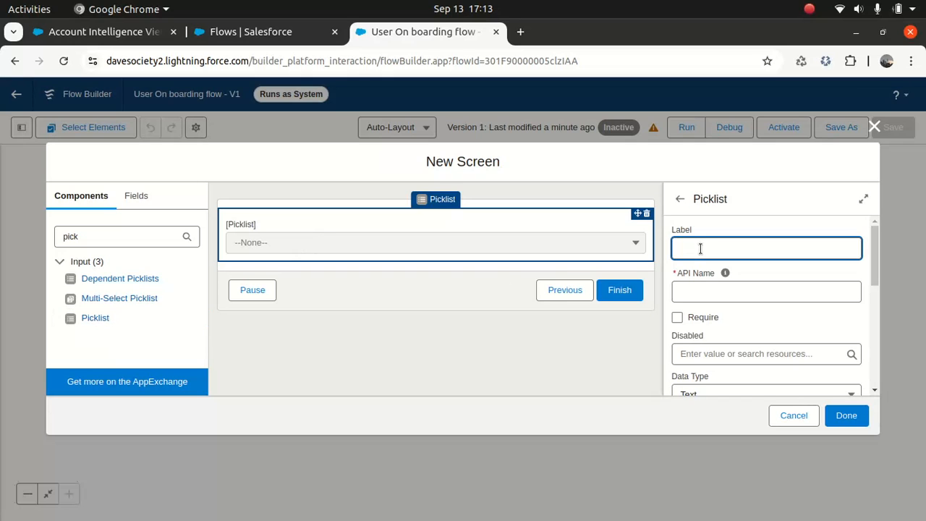
type("Customer Type")
key("Tab")
left_click(677, 318)
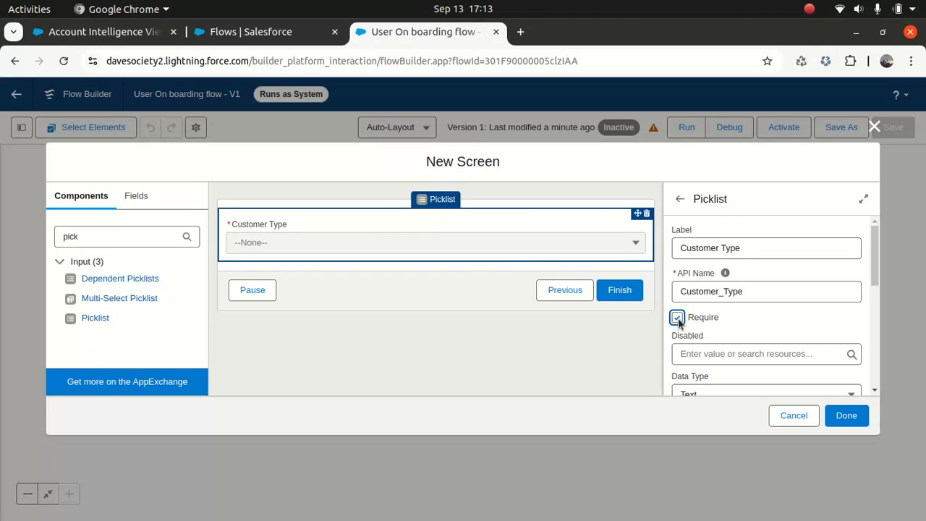
left_click_drag(876, 266, 868, 299)
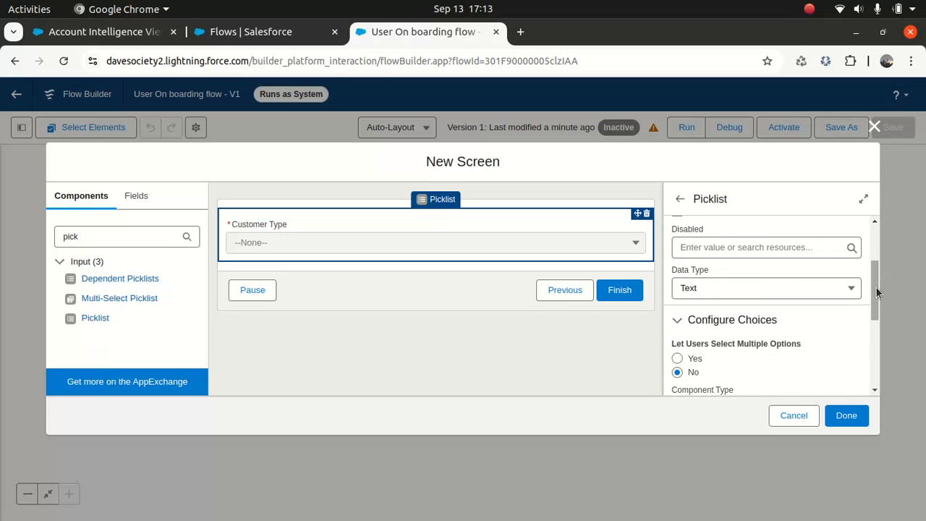
left_click_drag(876, 284, 868, 323)
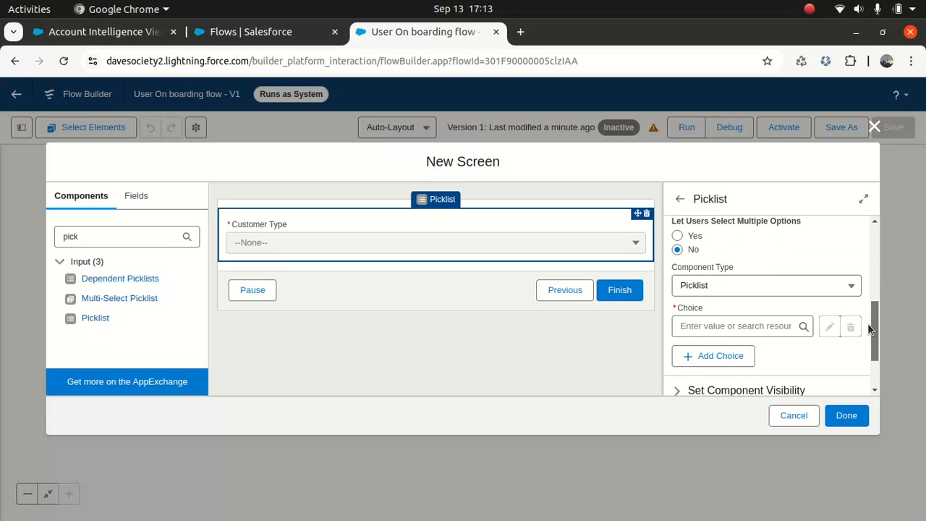
left_click(732, 326)
- Create a Choice resource 'Commercial' used as its API name, description, label and value
left_click(726, 353)
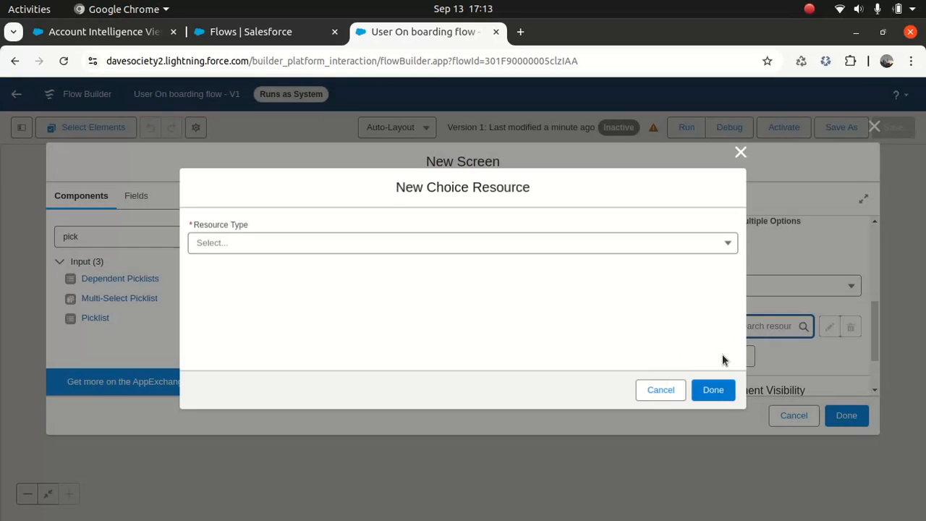
left_click(315, 246)
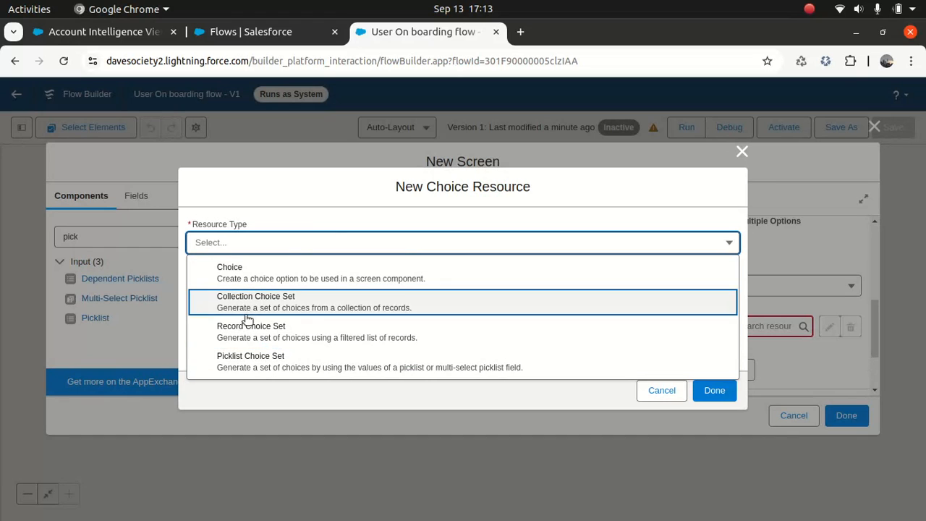
left_click(263, 281)
left_click(262, 246)
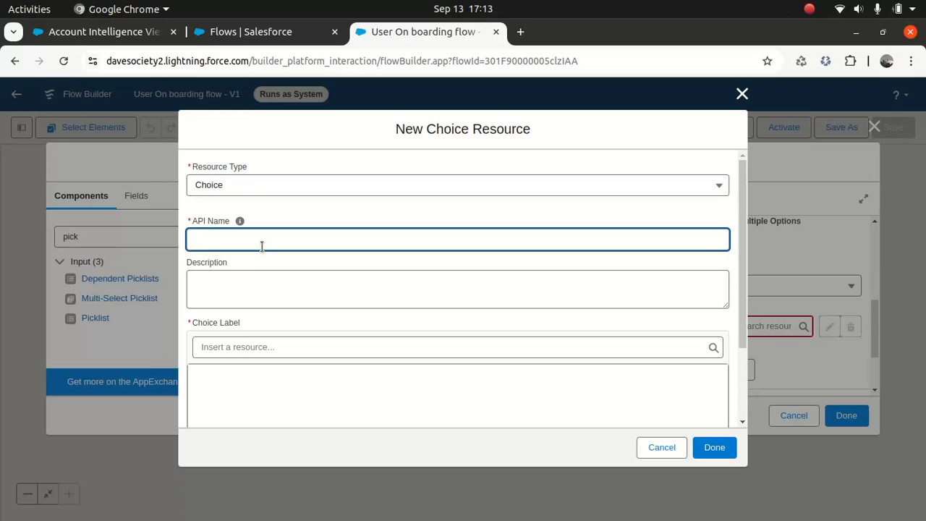
type("Commercial")
key("Tab")
key("shift+Tab")
key("ctrl+c")
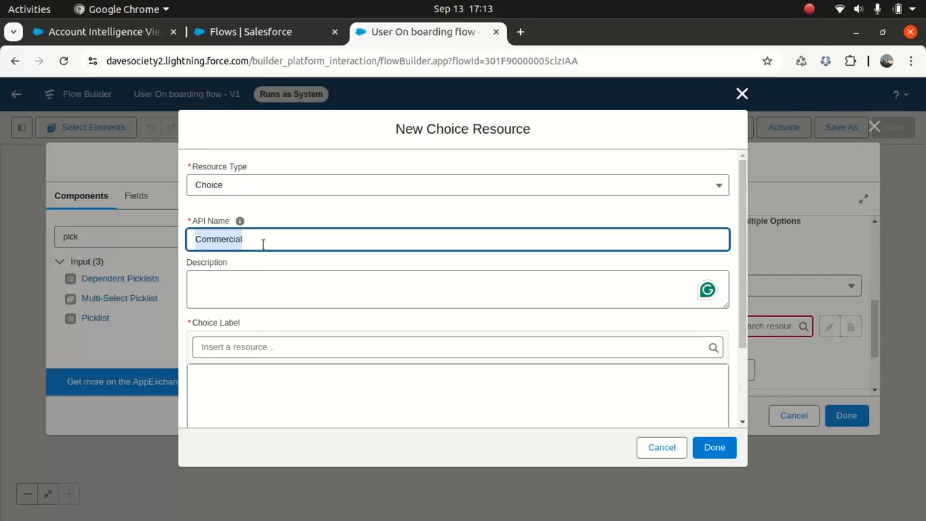
left_click(257, 293)
key("ctrl+v")
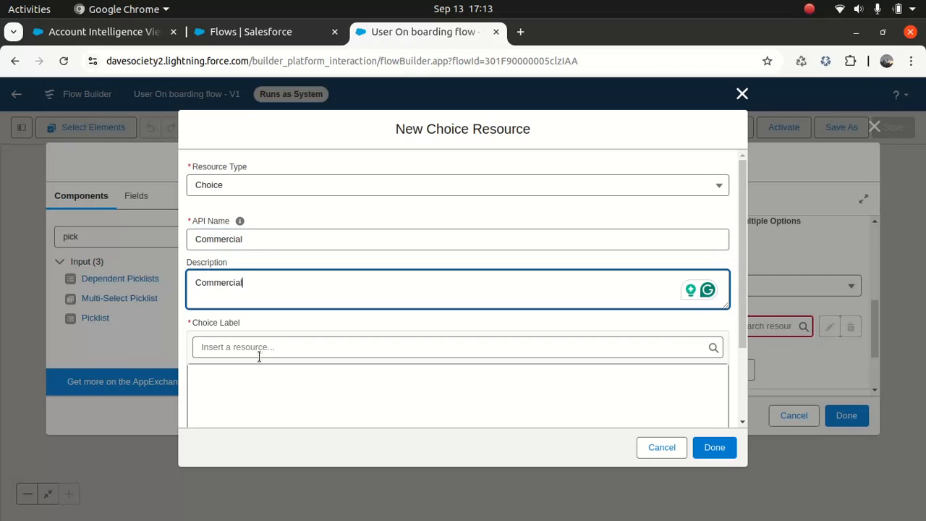
left_click(251, 391)
key("ctrl+v")
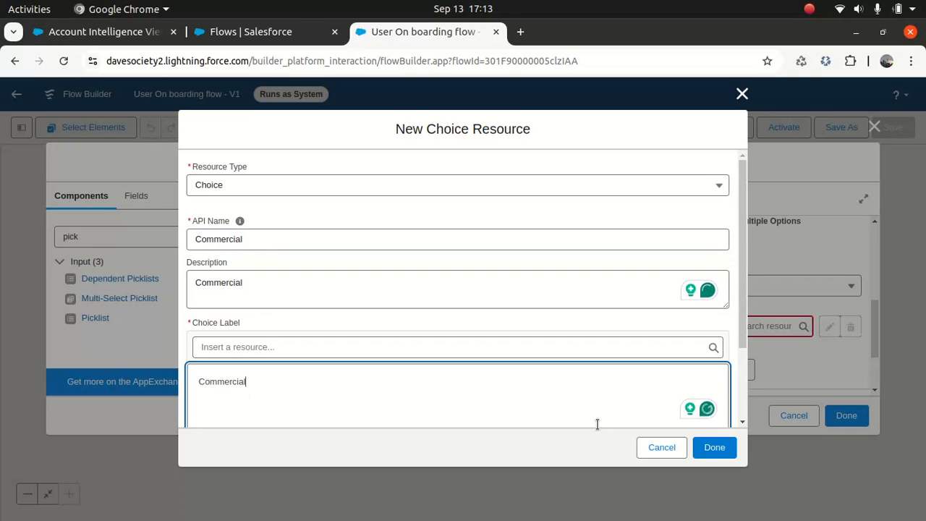
scroll(743, 315, "down", 3)
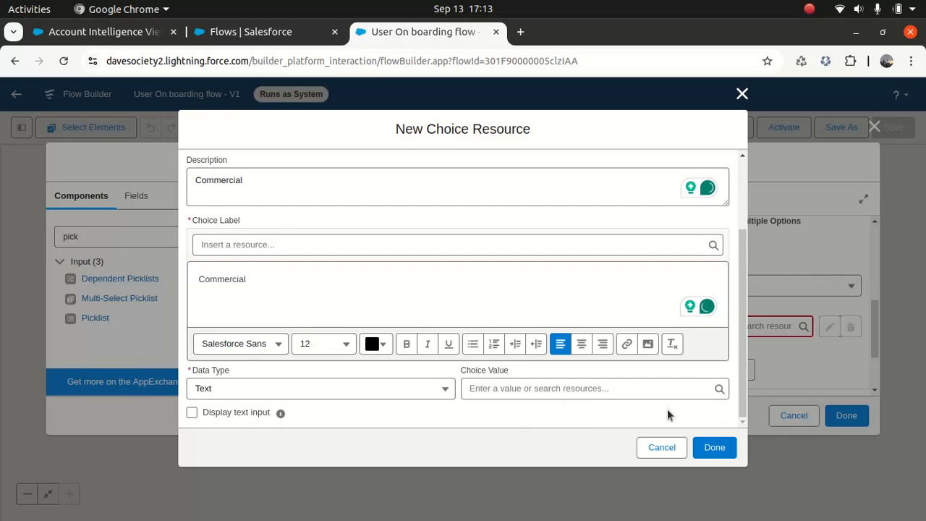
key("ctrl+v")
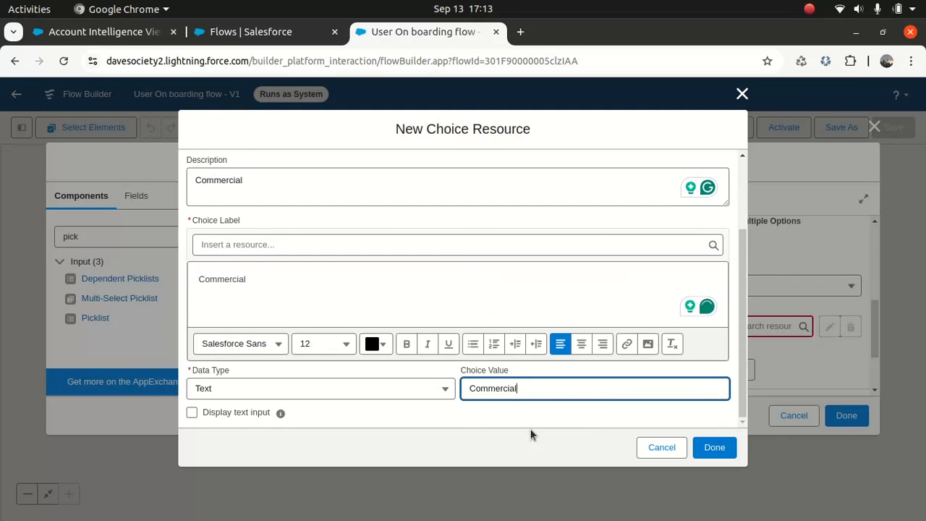
left_click(723, 447)
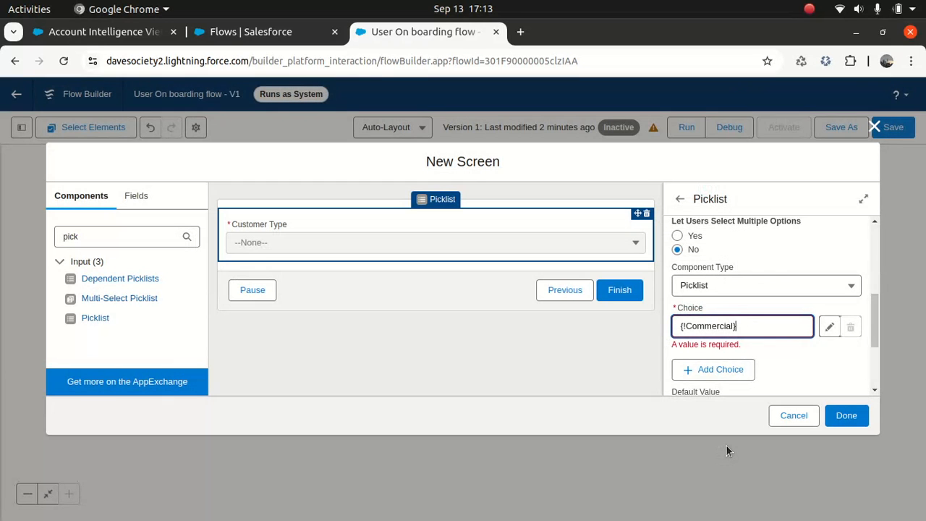
- Start a second Choice resource for the picklist with API name Individual
left_click(738, 355)
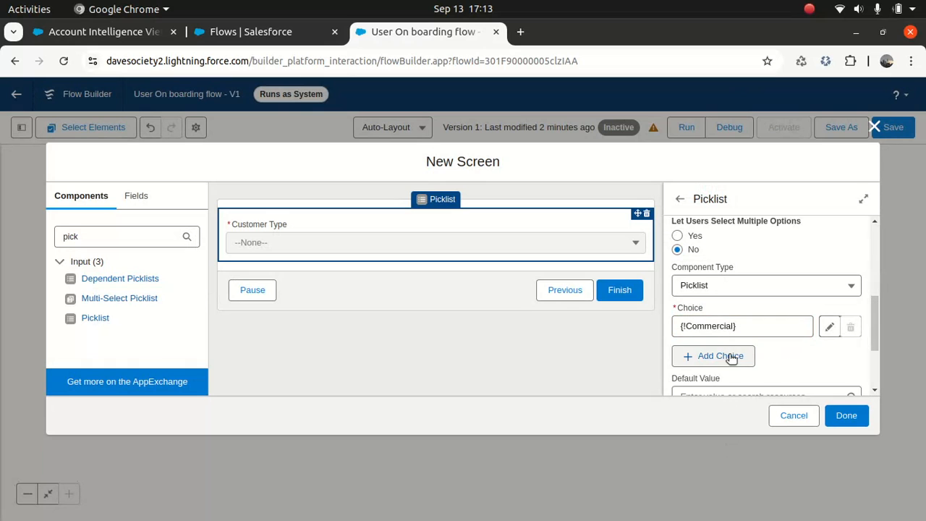
left_click(735, 368)
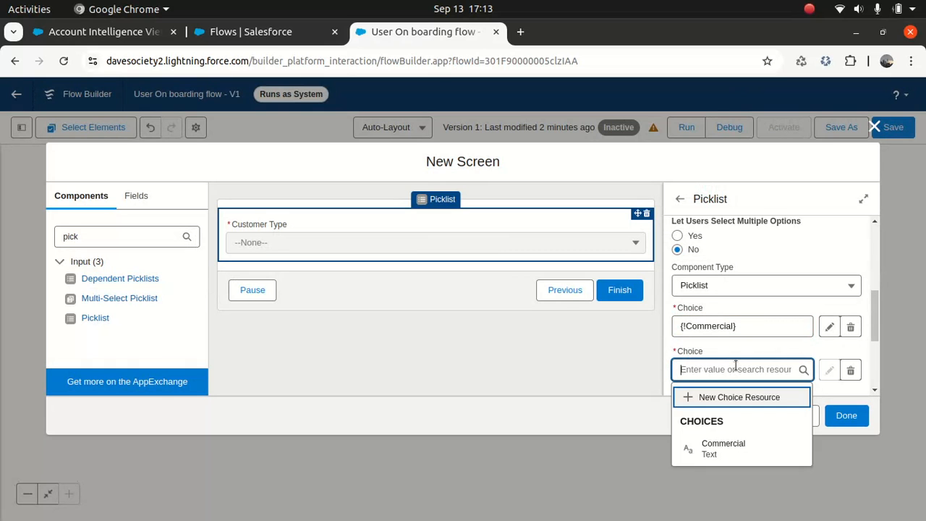
left_click(718, 399)
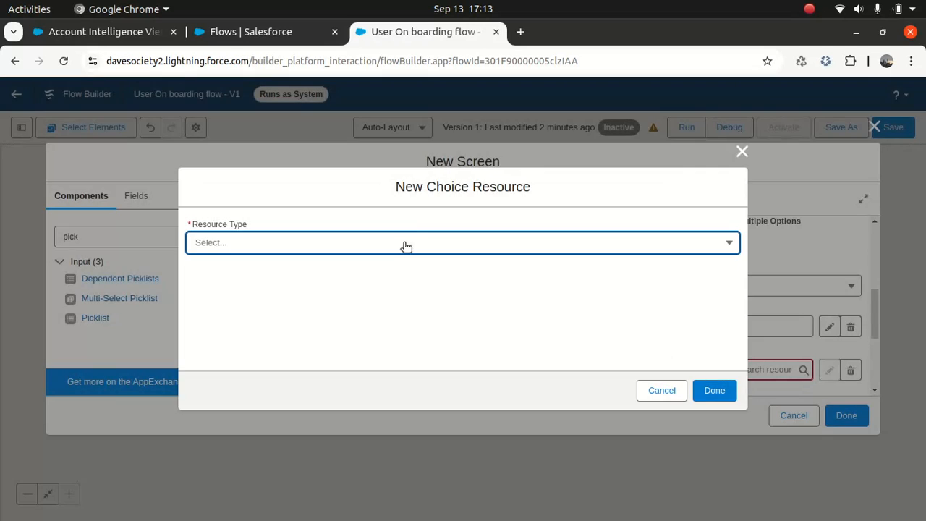
left_click(378, 241)
left_click(344, 278)
left_click(315, 245)
type("Individual")
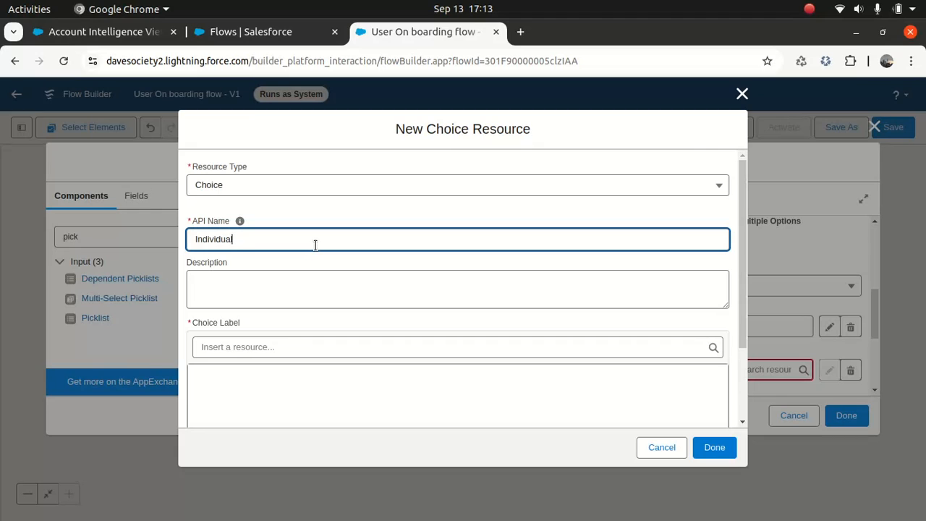
key("ctrl+a")
key("ctrl+c")
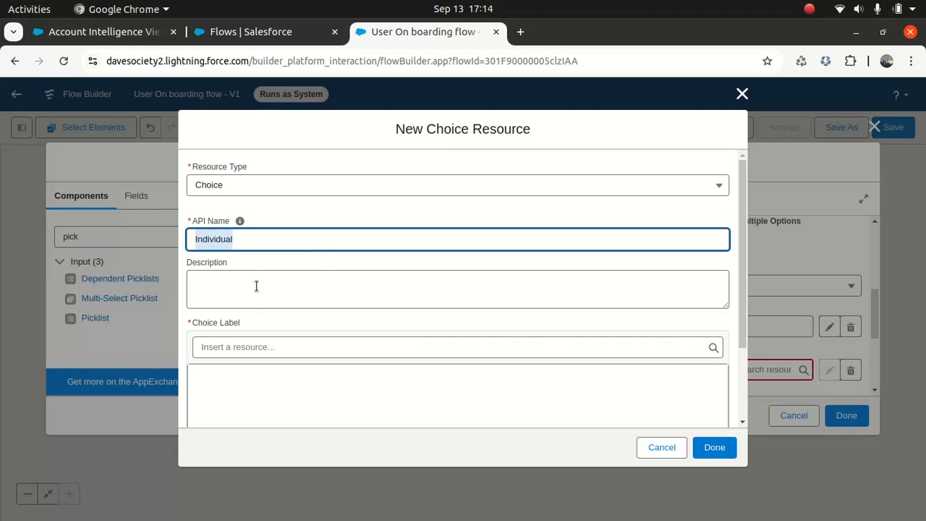
- Use Individual as the choice's description, label and value, and save the choice
left_click(256, 285)
key("ctrl+v")
left_click(255, 376)
key("ctrl+v")
scroll(738, 295, "down", 3)
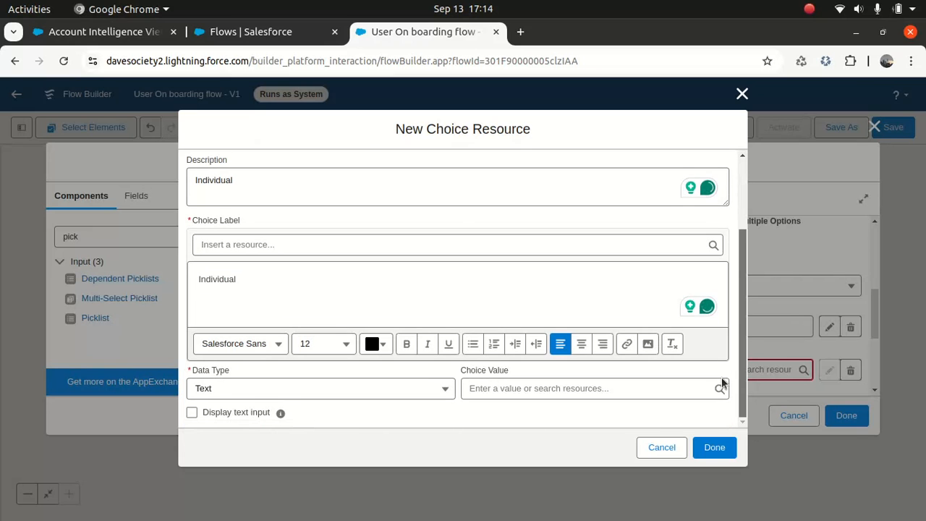
left_click(585, 387)
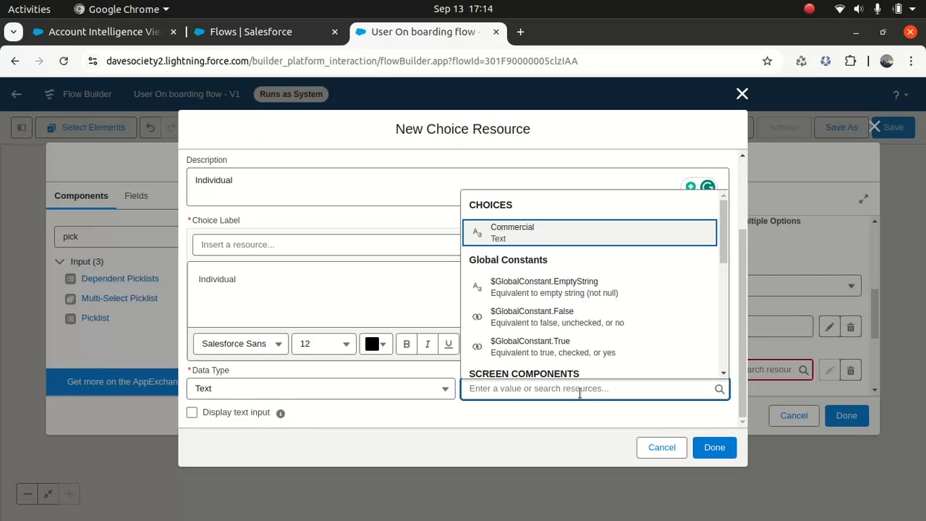
left_click(547, 434)
left_click(539, 388)
key("ctrl+v")
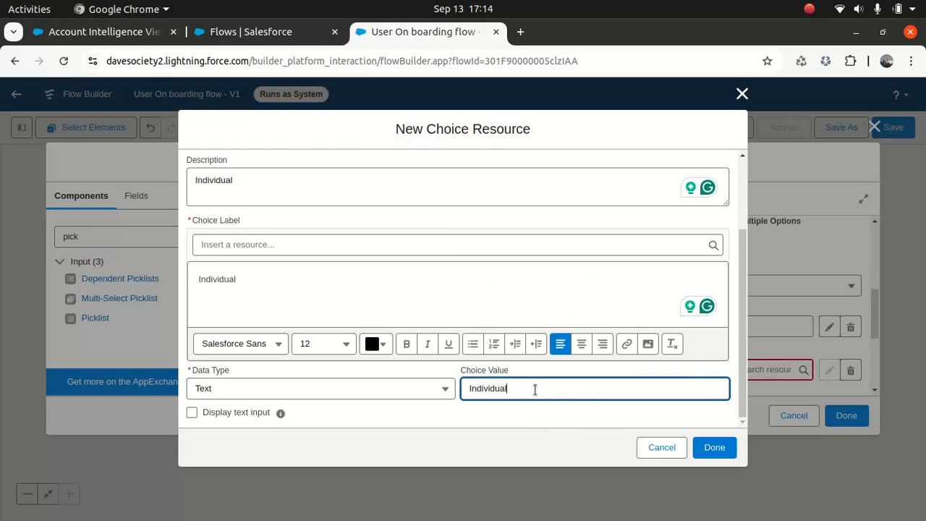
left_click(506, 427)
left_click(709, 450)
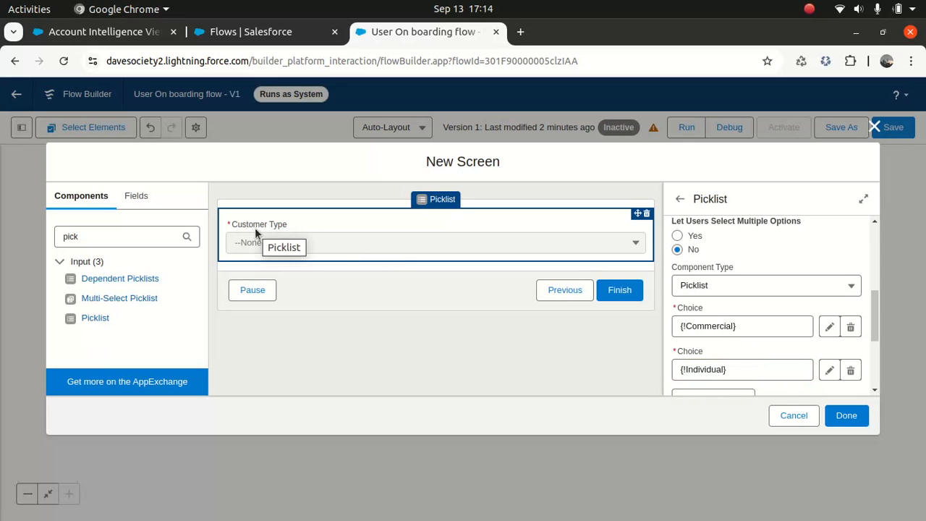
- Give the screen's next/finish button the custom label 'Next'
left_click_drag(875, 309, 878, 228)
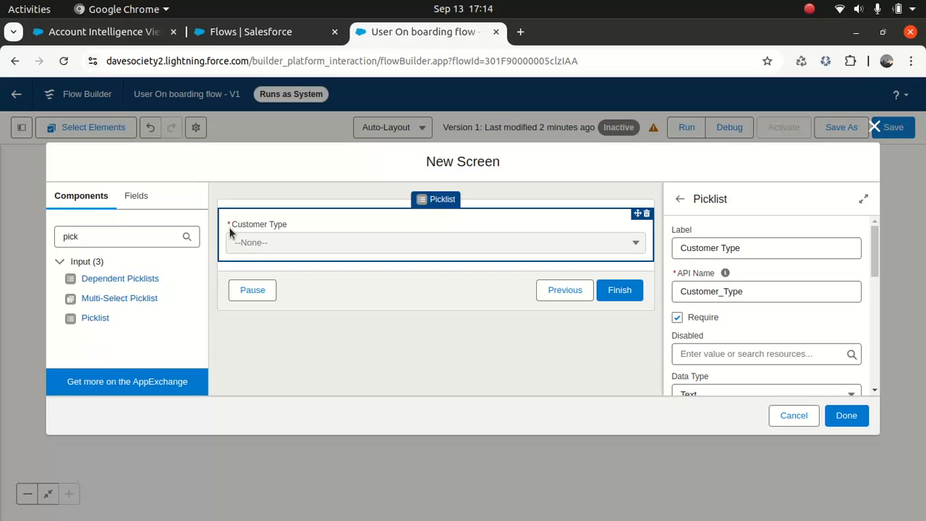
left_click(330, 294)
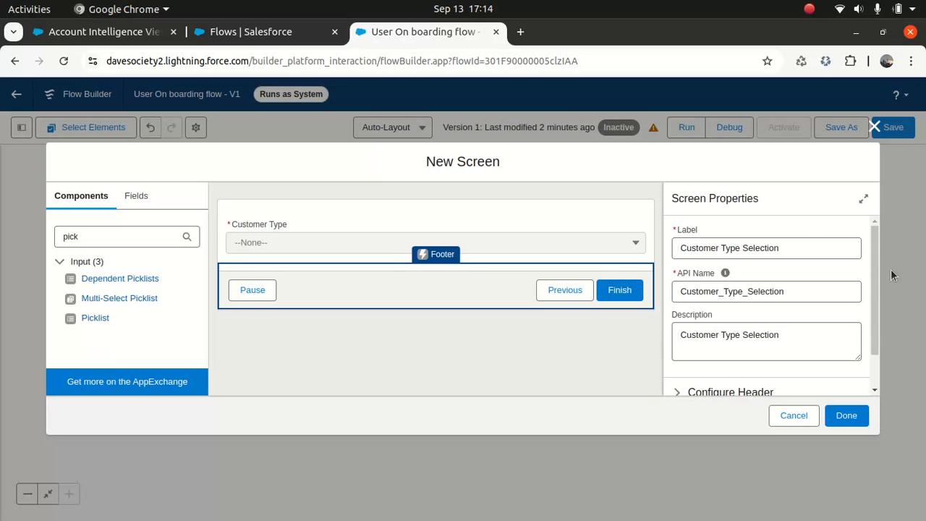
left_click_drag(876, 313, 874, 367)
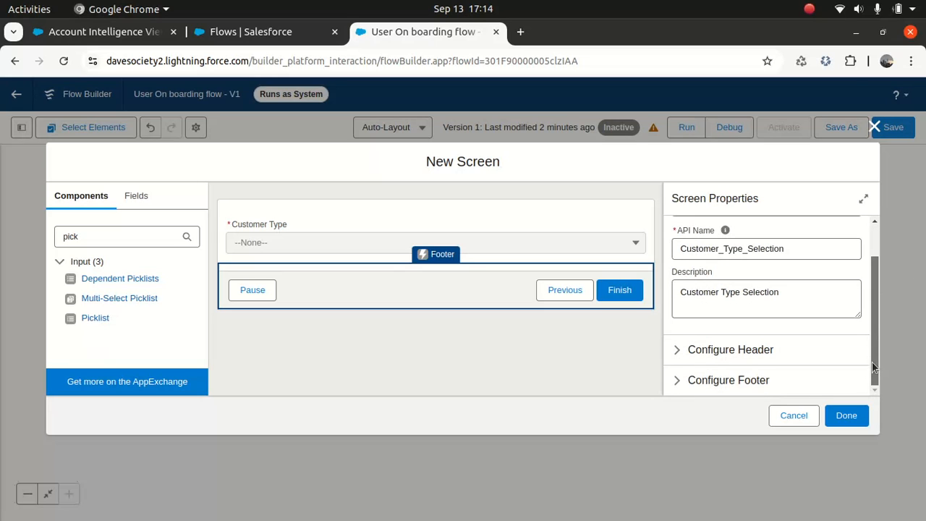
left_click(678, 352)
left_click(679, 351)
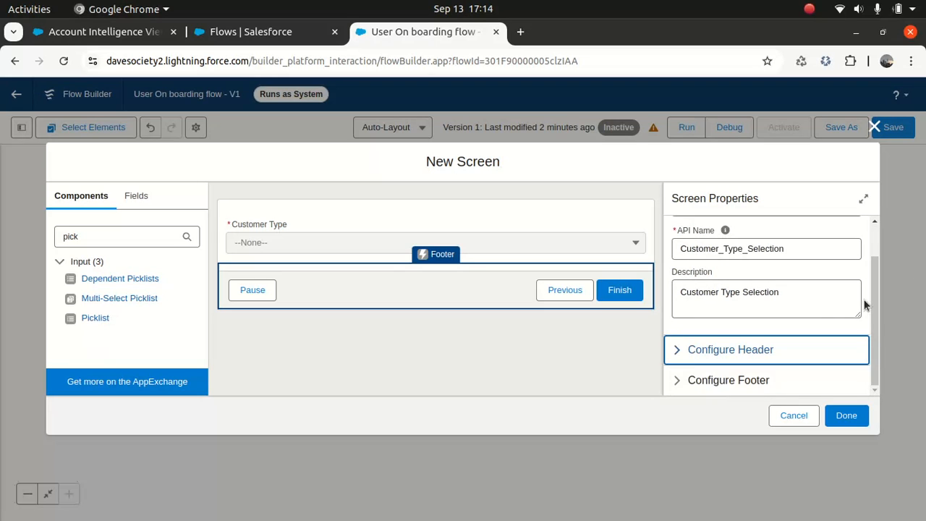
left_click(677, 381)
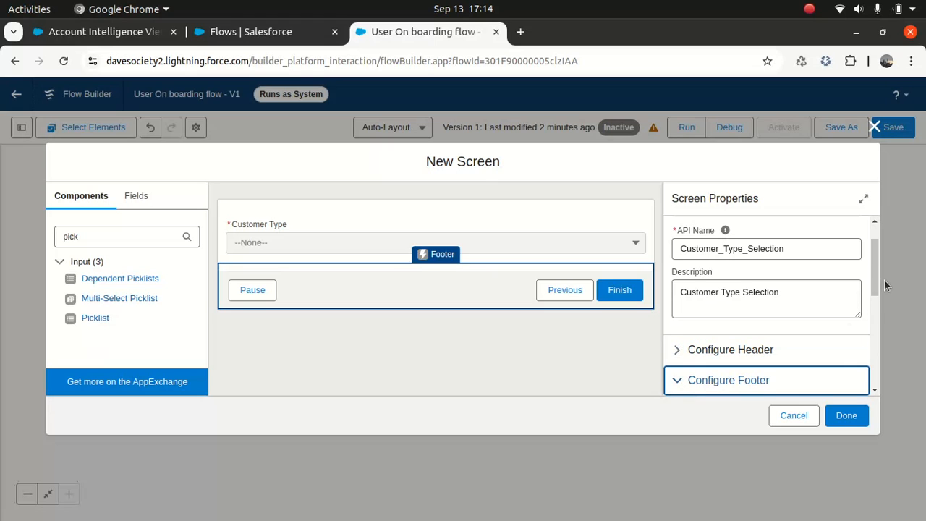
scroll(871, 305, "down", 2)
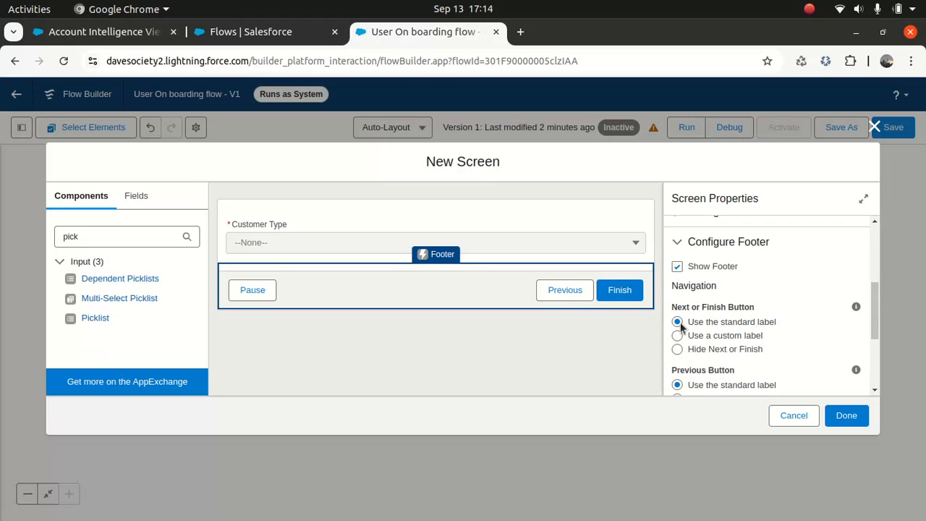
left_click(677, 335)
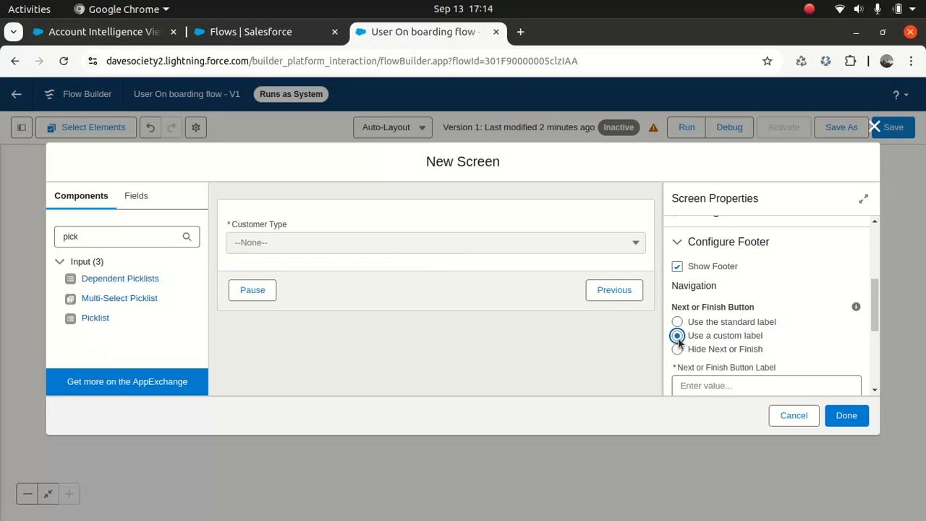
left_click(703, 384)
type("Next")
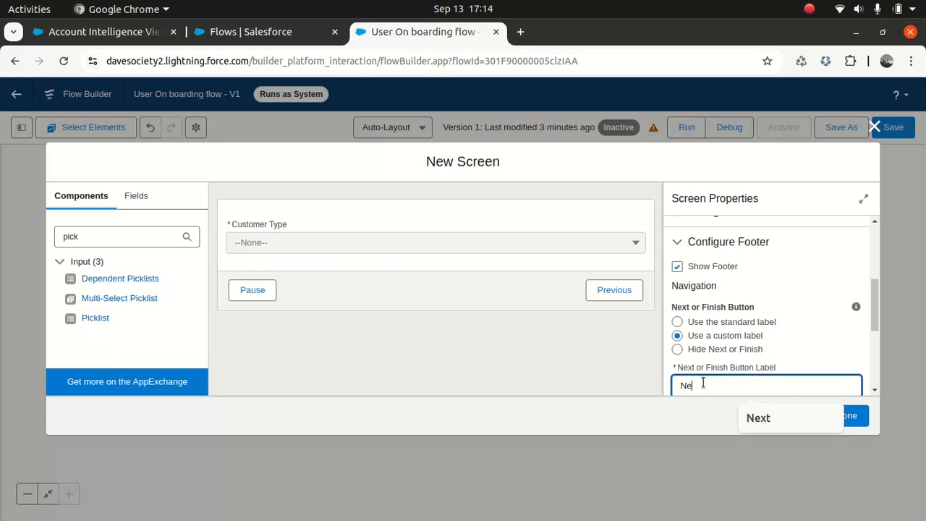
left_click(809, 338)
- Hide the Pause button and add Customer Type Selection between IntroScreen and End
left_click_drag(875, 306, 861, 361)
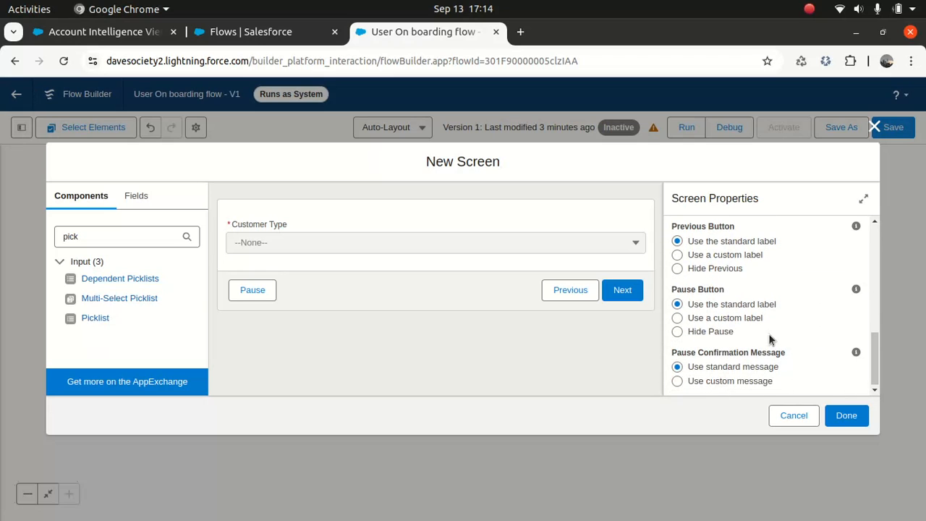
left_click(677, 332)
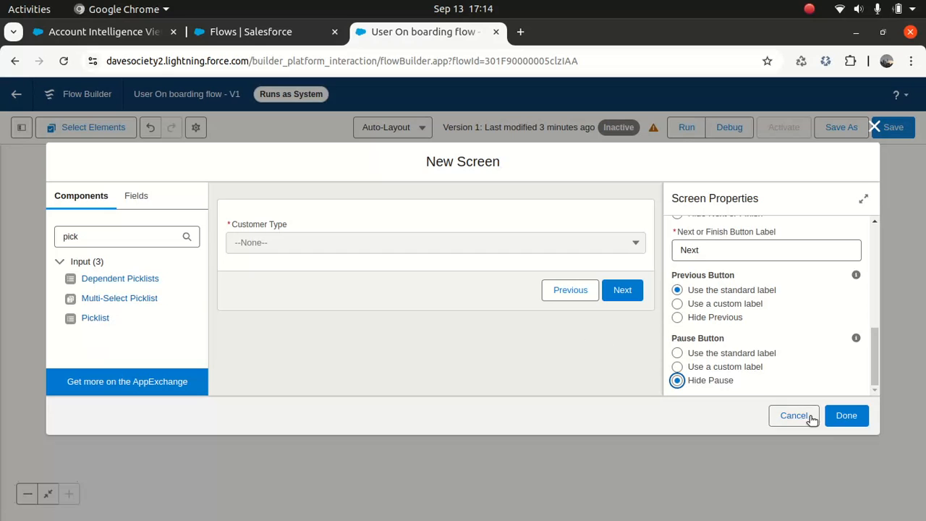
left_click(843, 417)
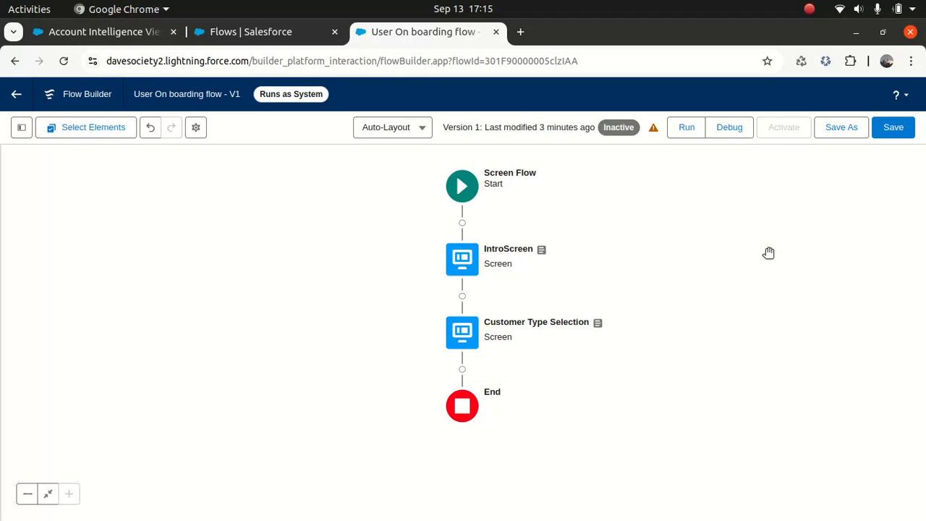
- Save the User On boarding flow as inactive Version 1
left_click(904, 124)
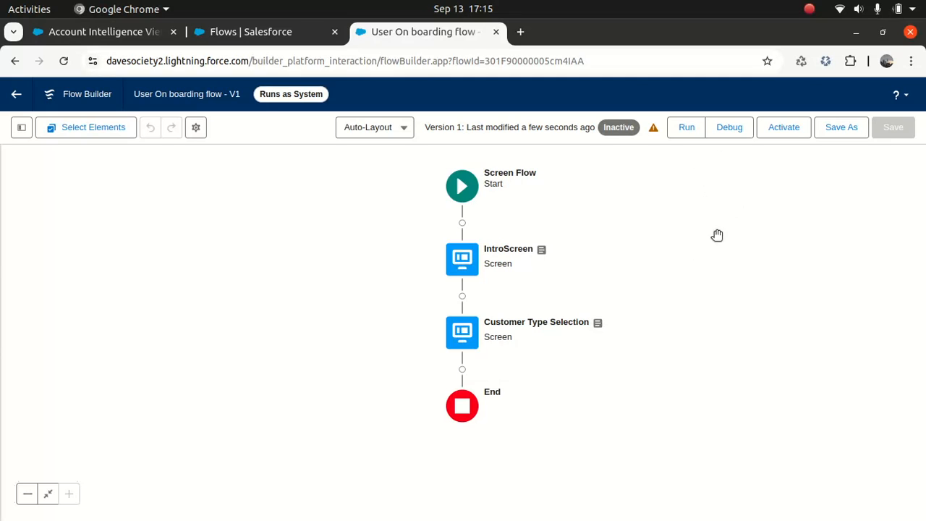
- Start a debug run of the flow and continue past the welcome screen
left_click(729, 130)
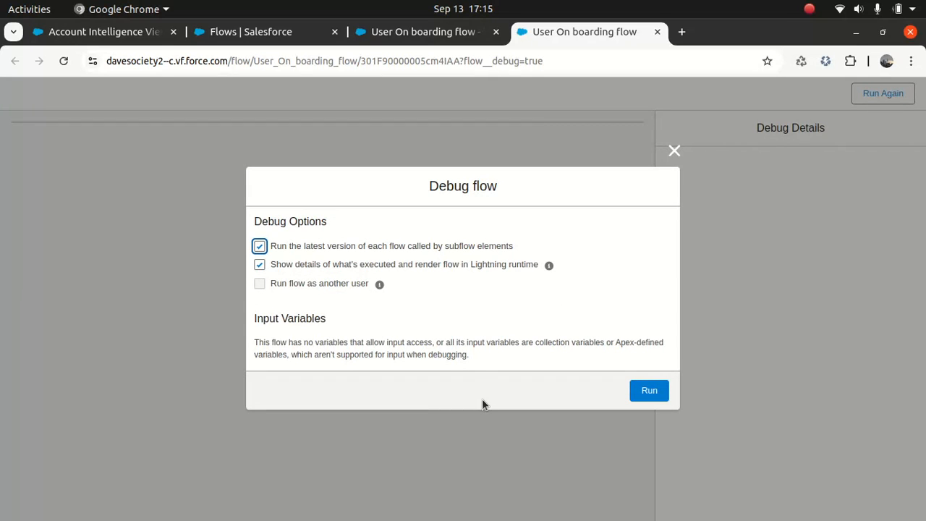
left_click(649, 391)
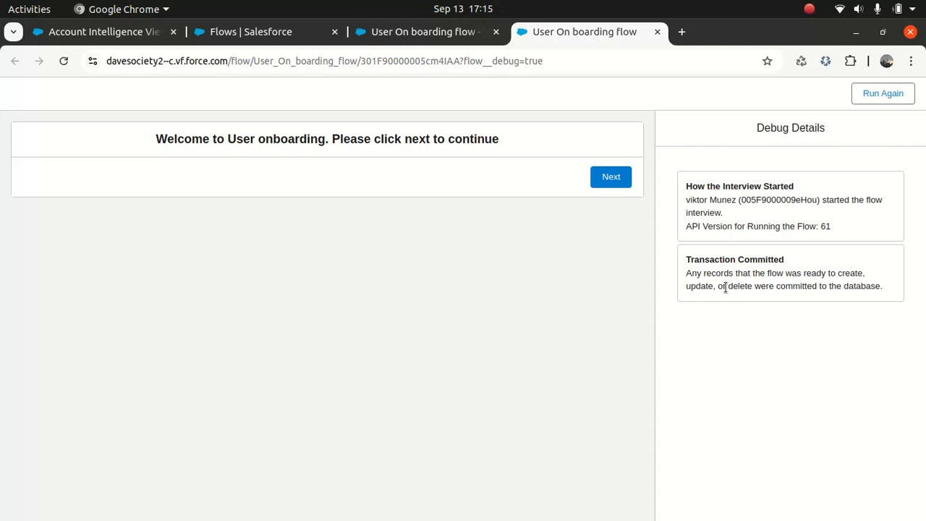
left_click(608, 177)
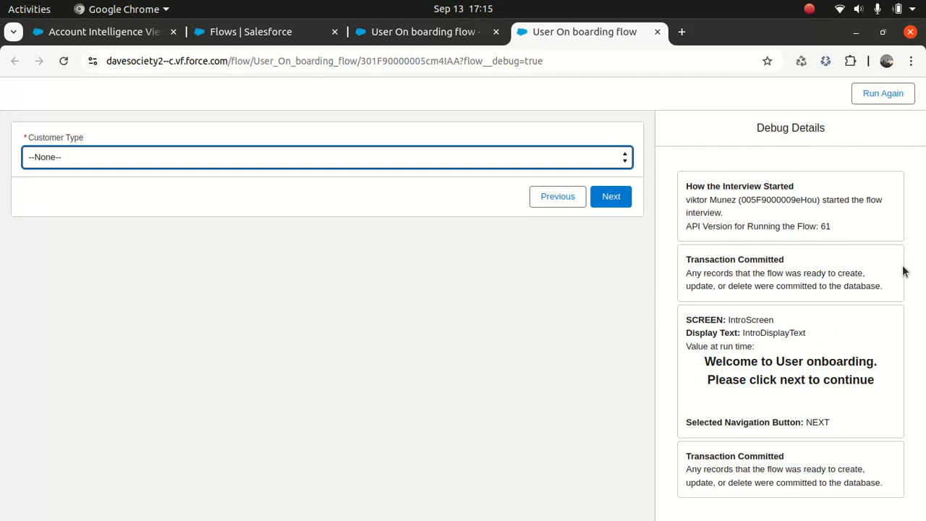
- Choose Commercial as Customer Type, finish the run, and close the debug tab
left_click(534, 155)
left_click(472, 193)
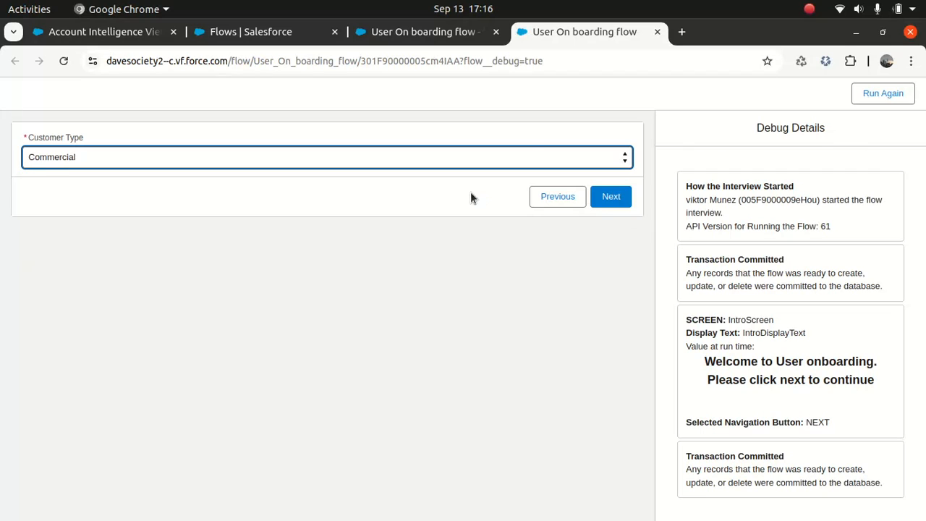
left_click(607, 199)
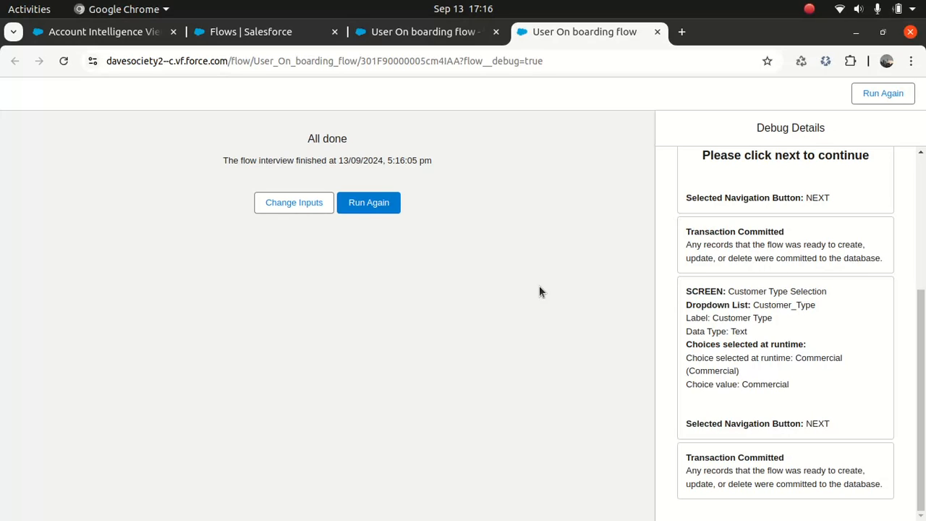
left_click(657, 32)
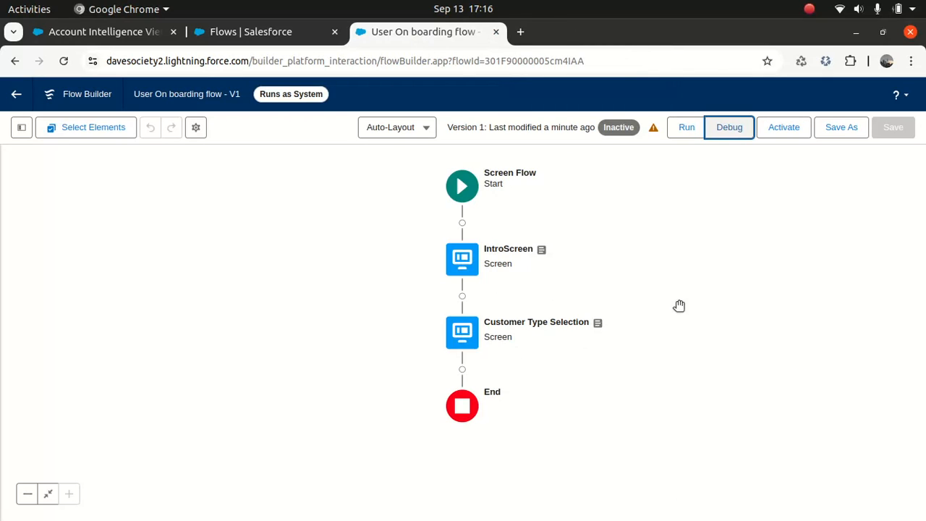
- Insert a Decision element after the Customer Type Selection screen
left_click_drag(694, 295, 696, 248)
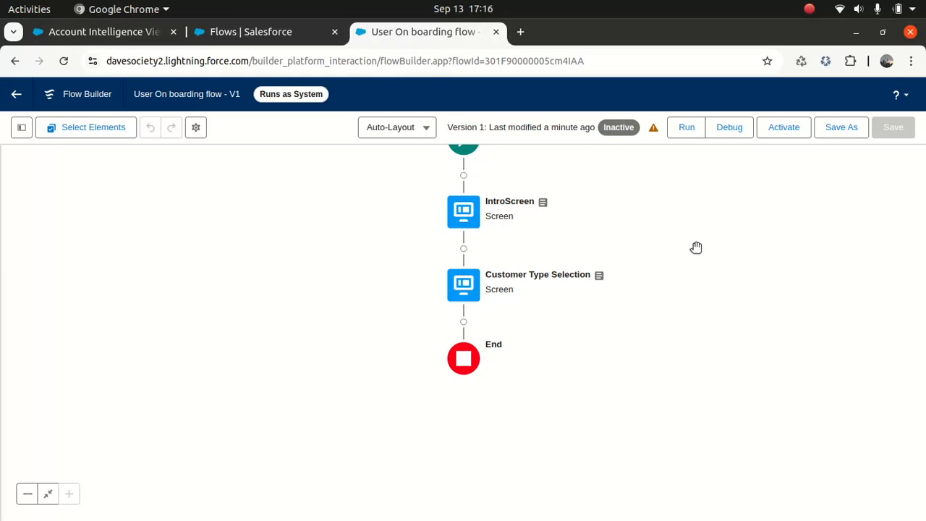
left_click(463, 321)
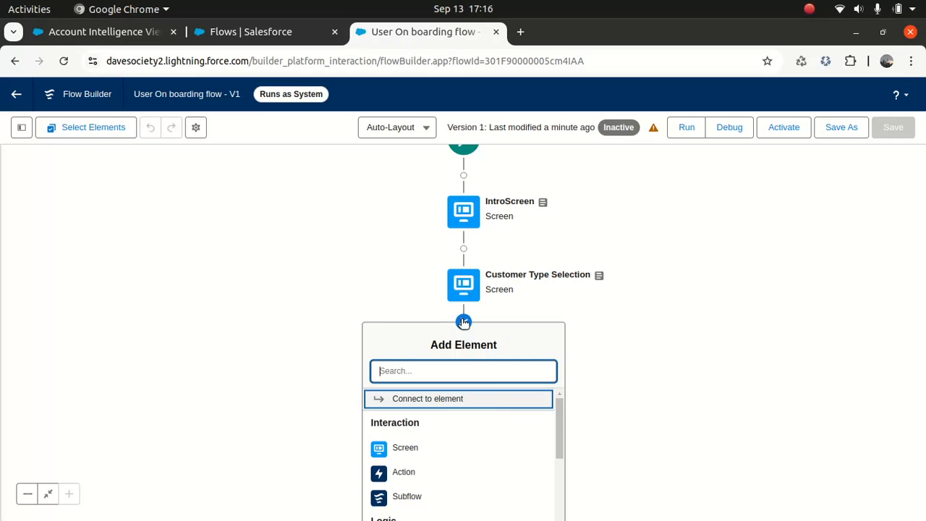
left_click_drag(633, 398, 652, 266)
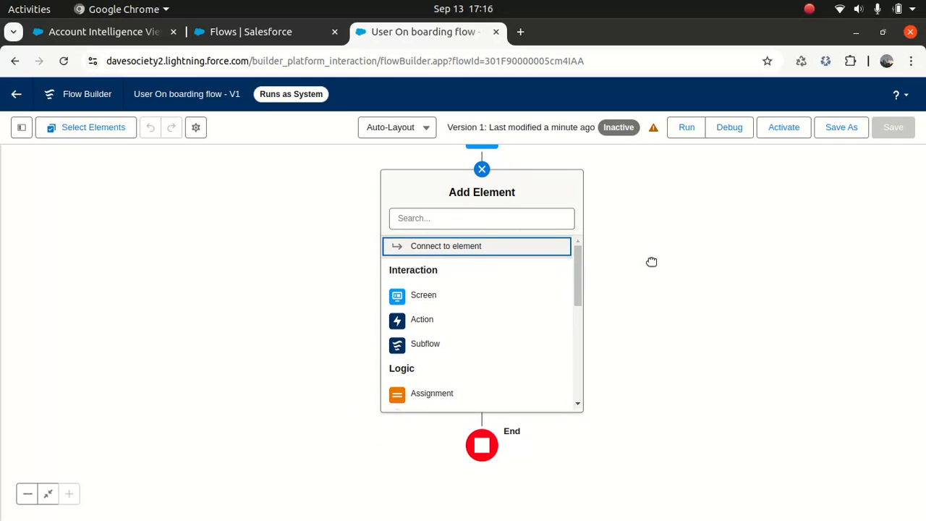
left_click_drag(576, 277, 575, 327)
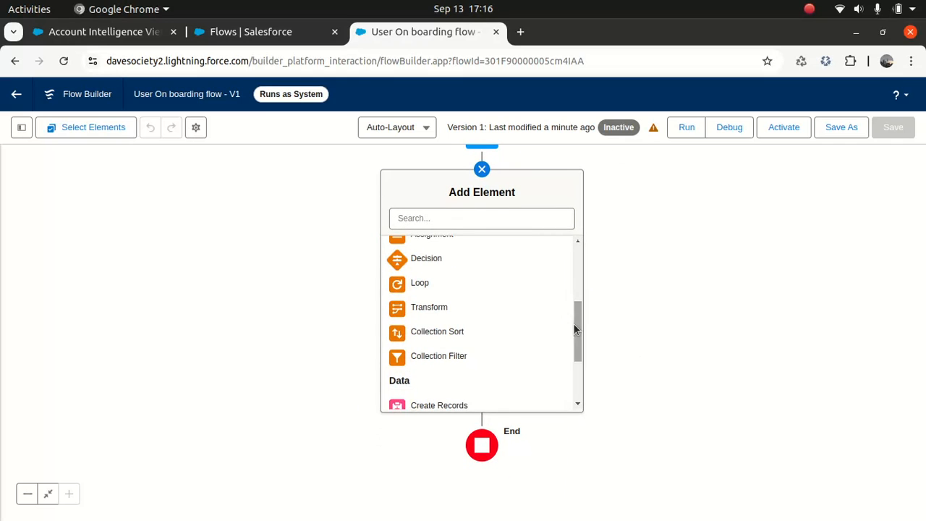
left_click(449, 261)
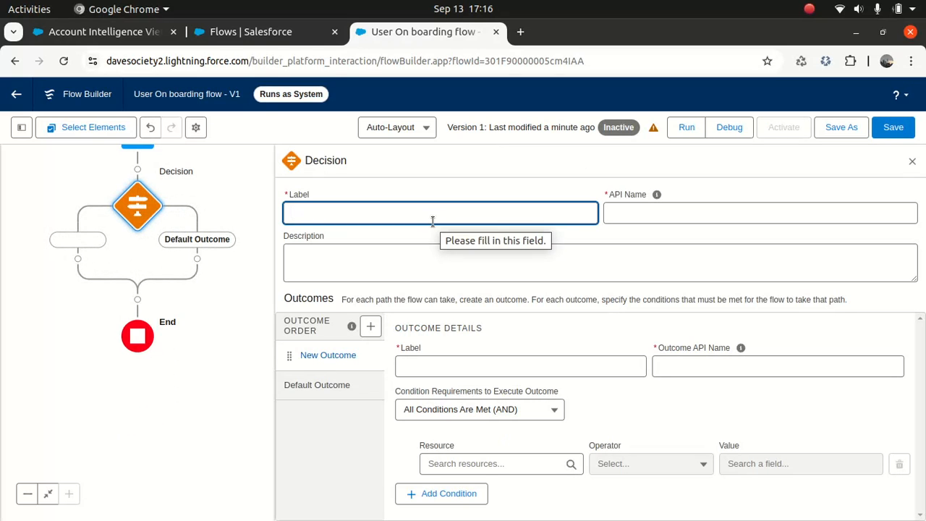
- Label the Decision 'Decide to create commercial or Individual Account' and reuse that text as its description
type("create")
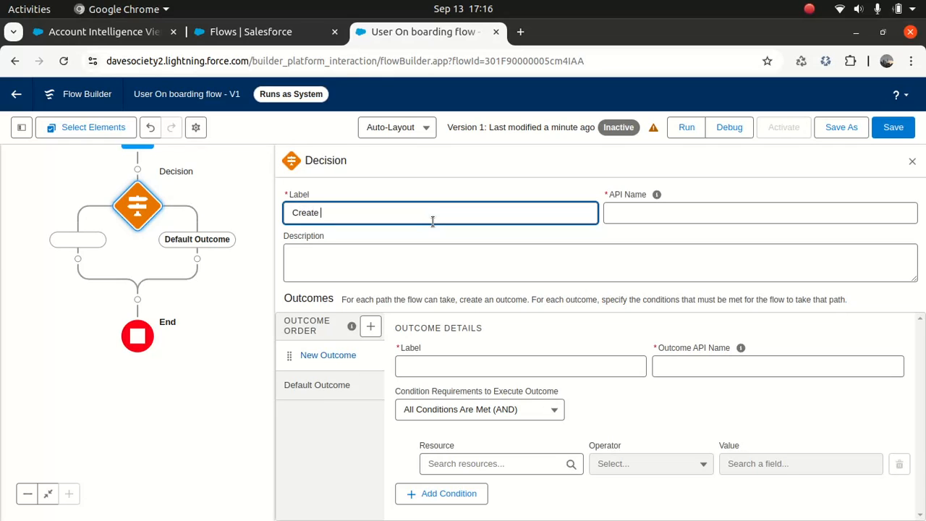
key("ctrl+a")
type("d")
key("BackSpace")
type("Decisi")
key("BackSpace")
key("BackSpace")
key("BackSpace")
type("ide to create commerc")
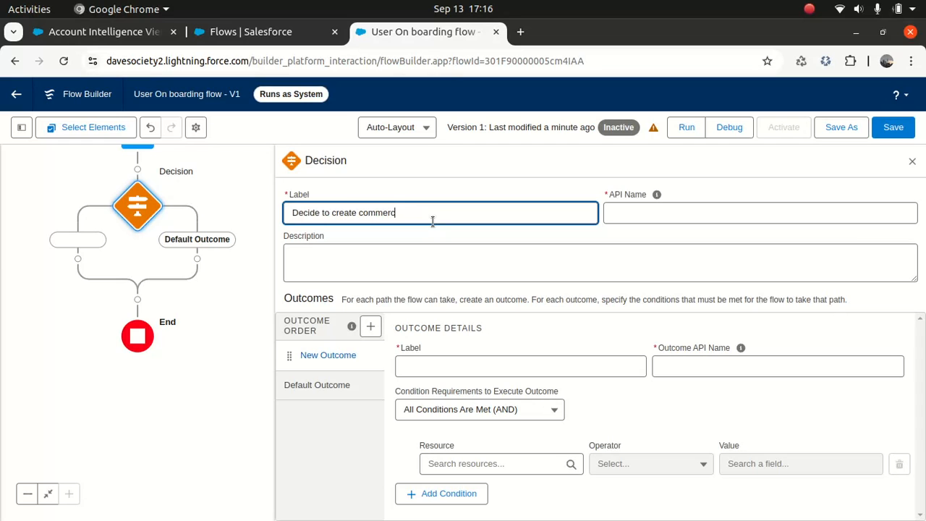
type("ial or lndividual Account")
key("Tab")
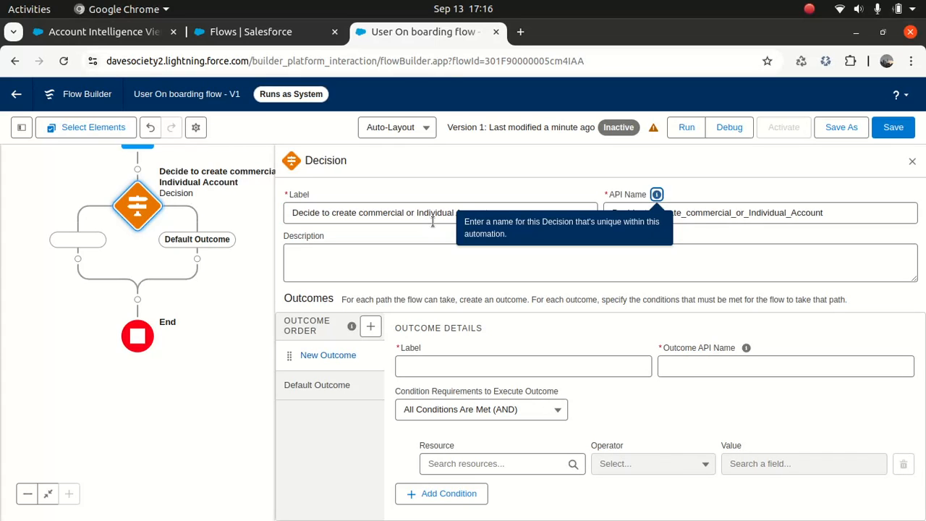
triple_click(403, 213)
key("ctrl+c")
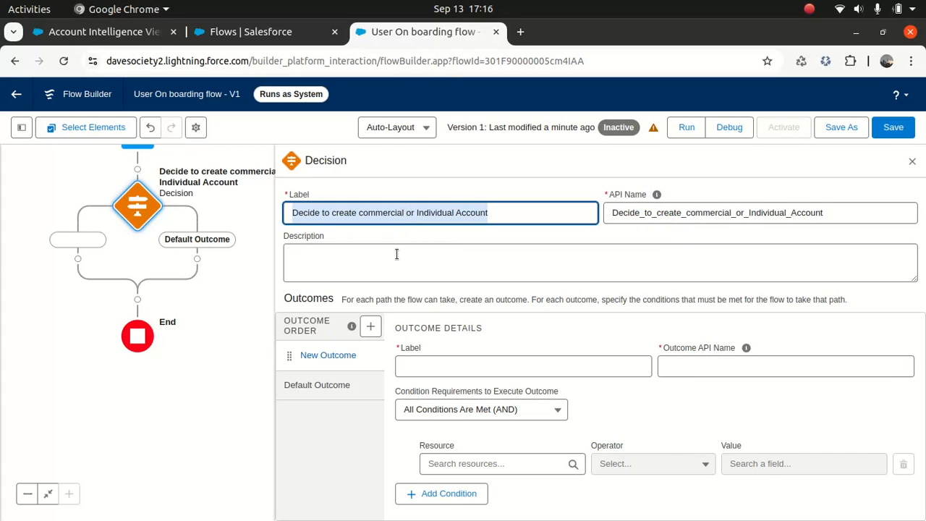
left_click(380, 254)
key("ctrl+v")
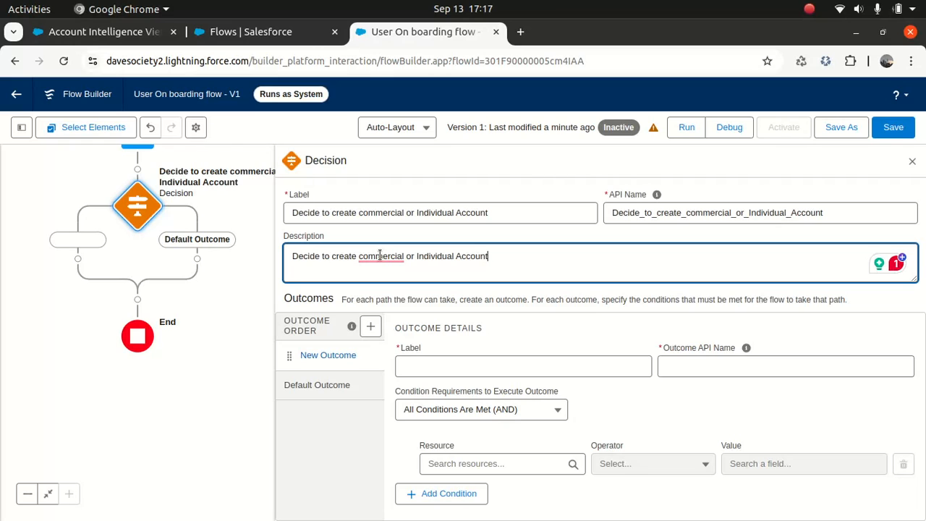
- Add outcome 'Commercial Account' with condition Customer Type Selection > Customer_Type Equals the Commercial choice
left_click(425, 368)
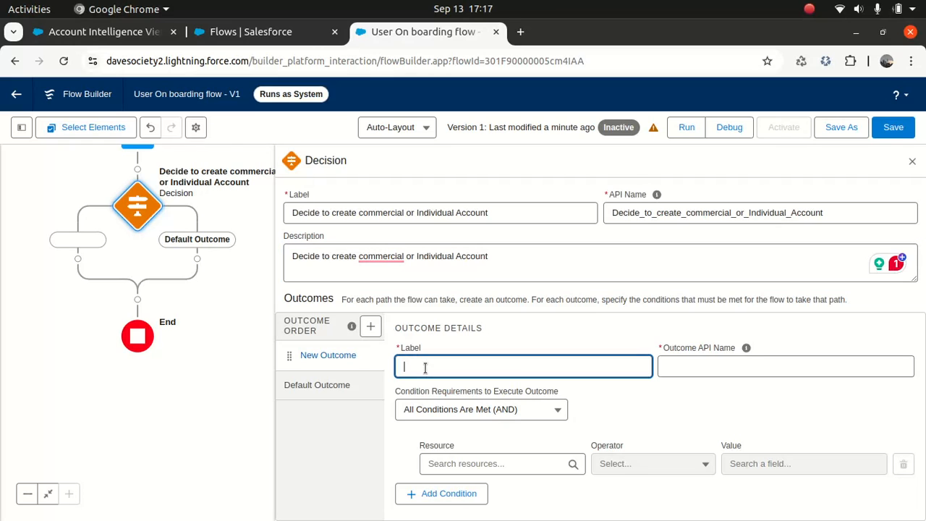
type("C")
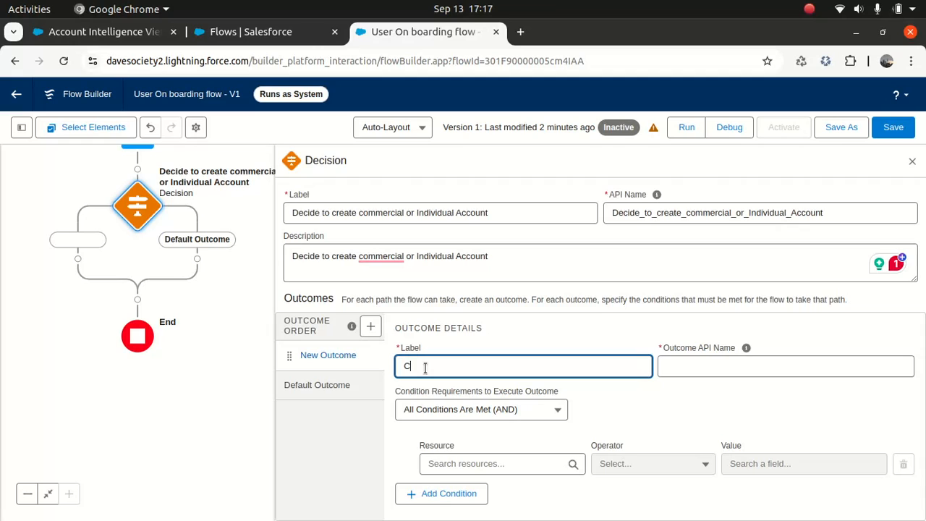
type("ommercial Account")
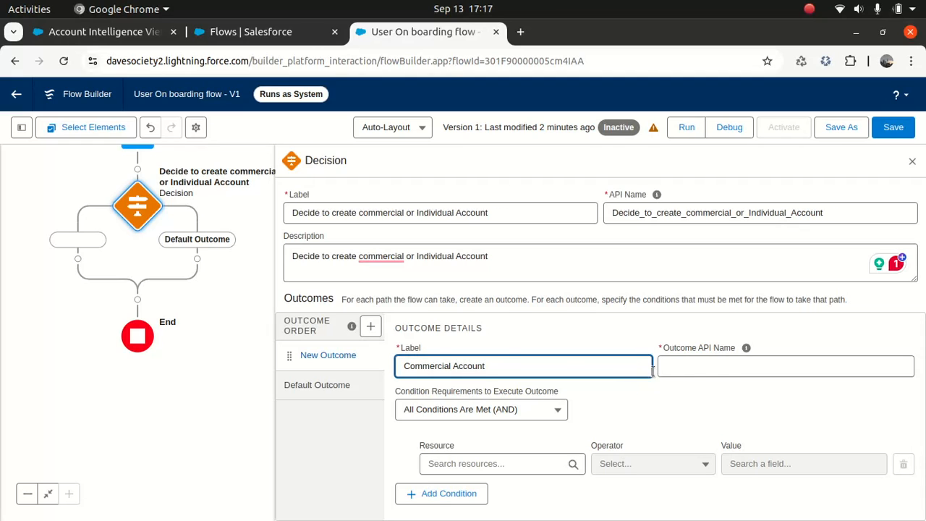
left_click(706, 364)
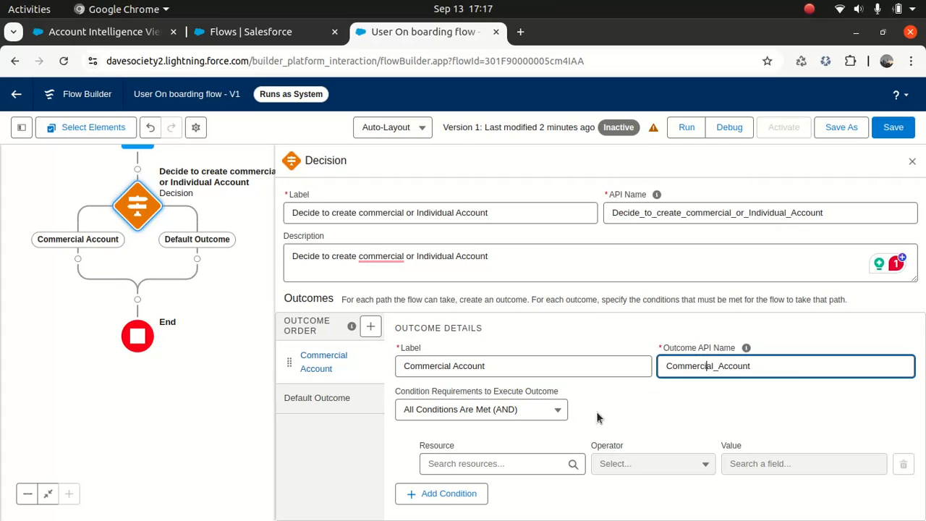
left_click(498, 463)
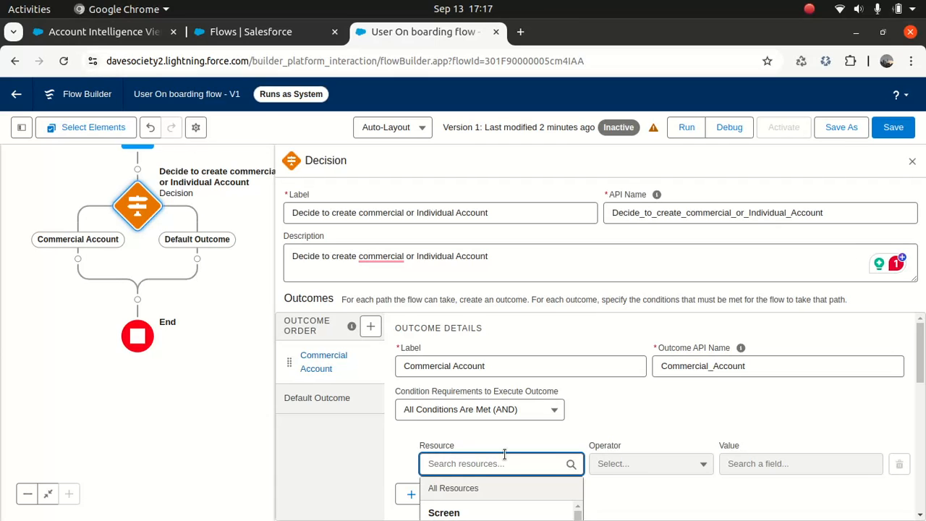
left_click_drag(920, 374, 909, 416)
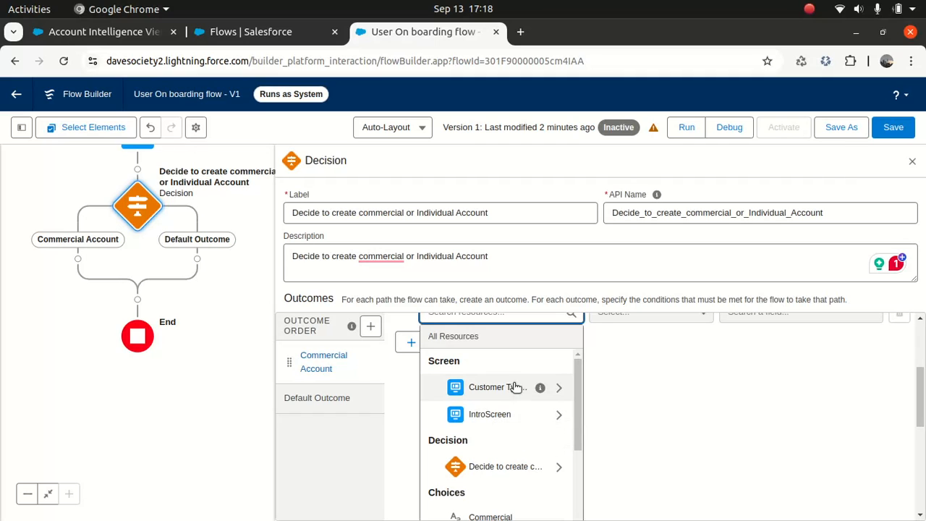
left_click(492, 391)
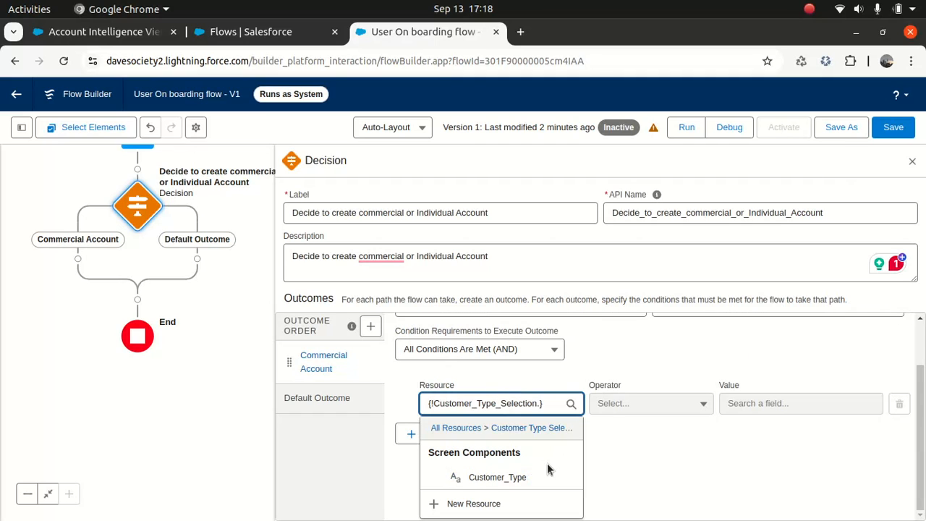
left_click(499, 479)
left_click(758, 463)
scroll(924, 383, "down", 3)
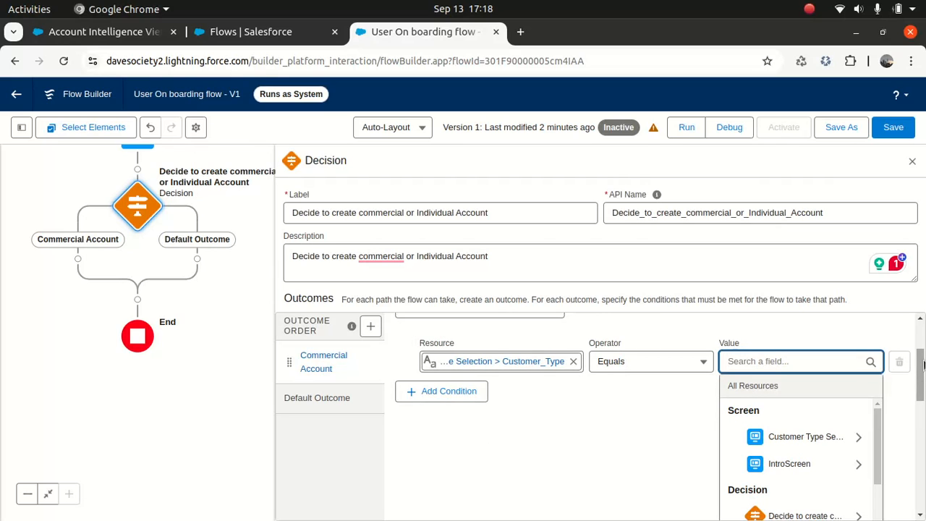
scroll(918, 376, "down", 4)
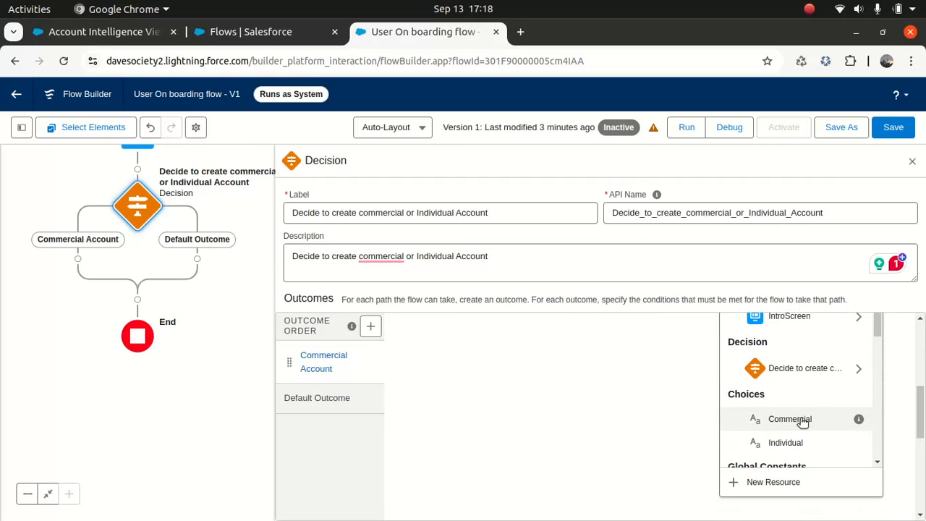
left_click(800, 421)
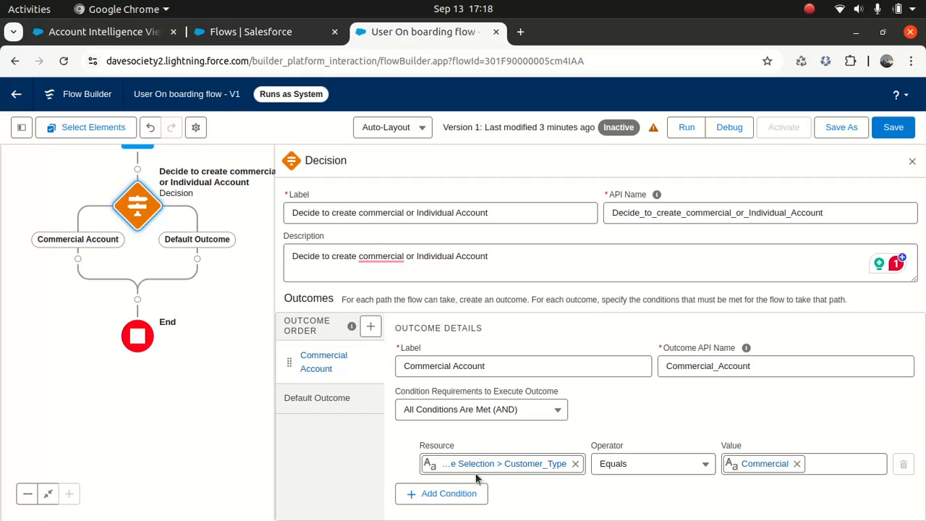
- Rename the default outcome to Individual, fixing the misspelling with the spell-check suggestion
left_click(330, 398)
left_click(494, 365)
key("ctrl+shift+Left")
key("ctrl+shift+Left")
type("Indovidual")
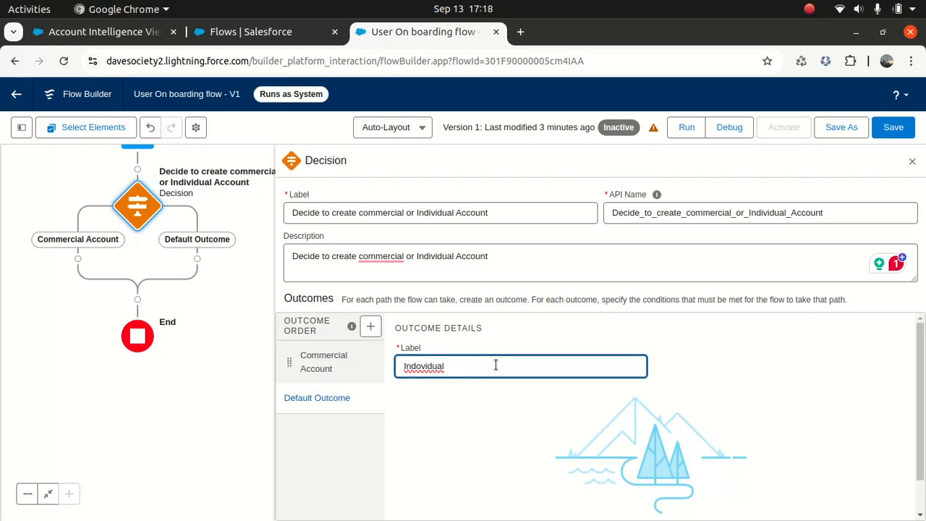
right_click(429, 367)
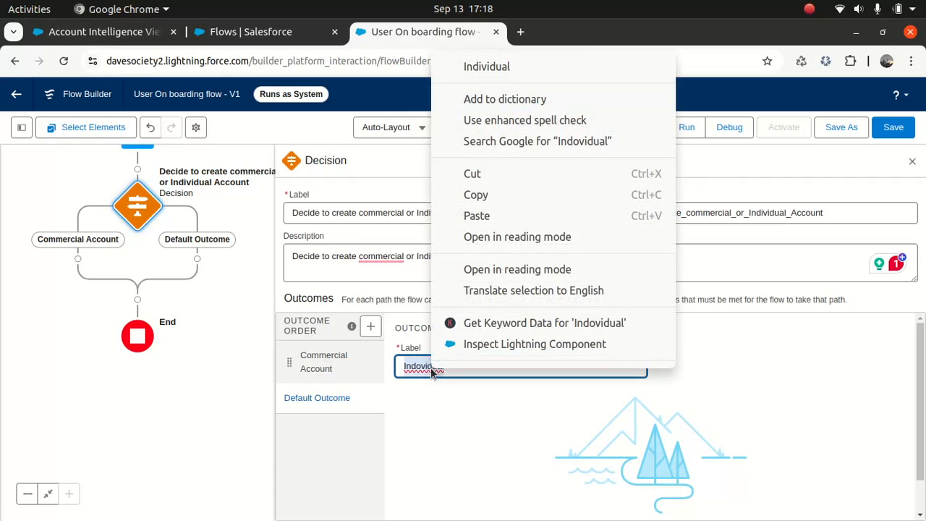
left_click(481, 65)
- Correct the description to read 'a commercial' and save the flow
left_click(325, 362)
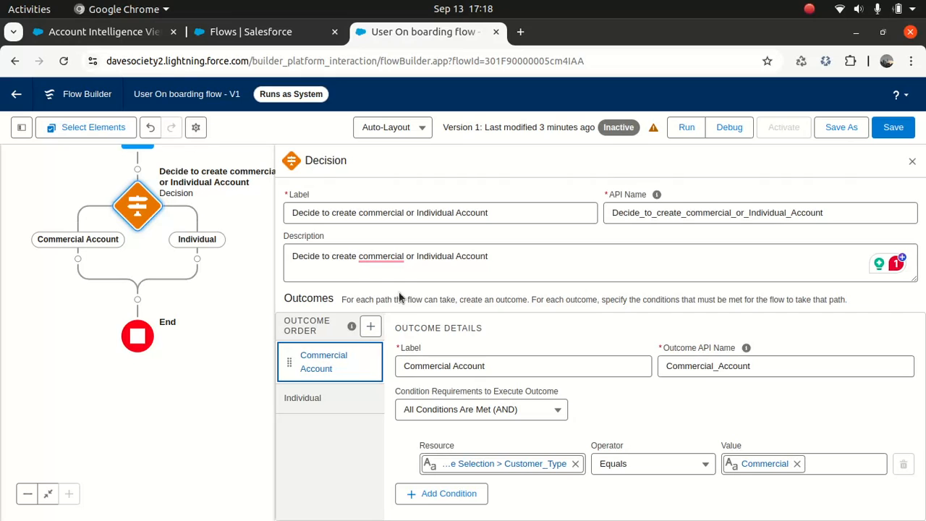
right_click(391, 259)
key("Escape")
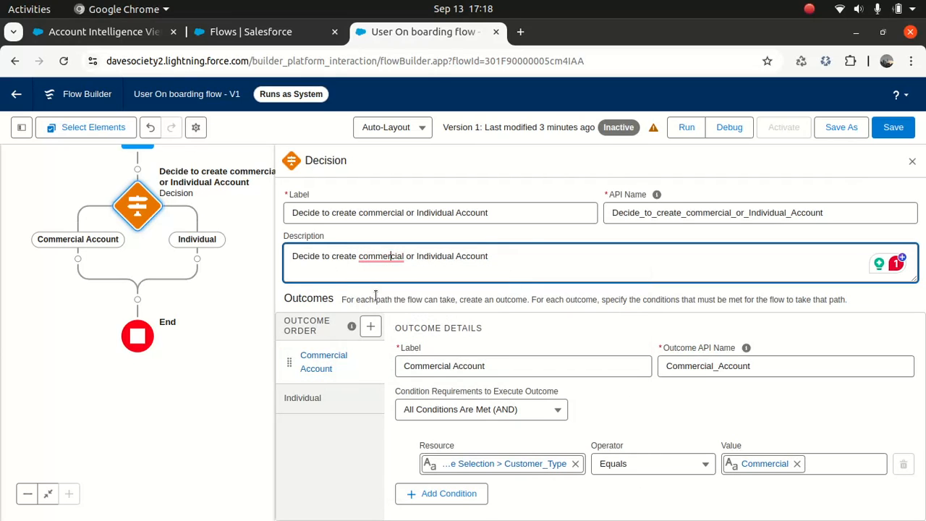
right_click(387, 256)
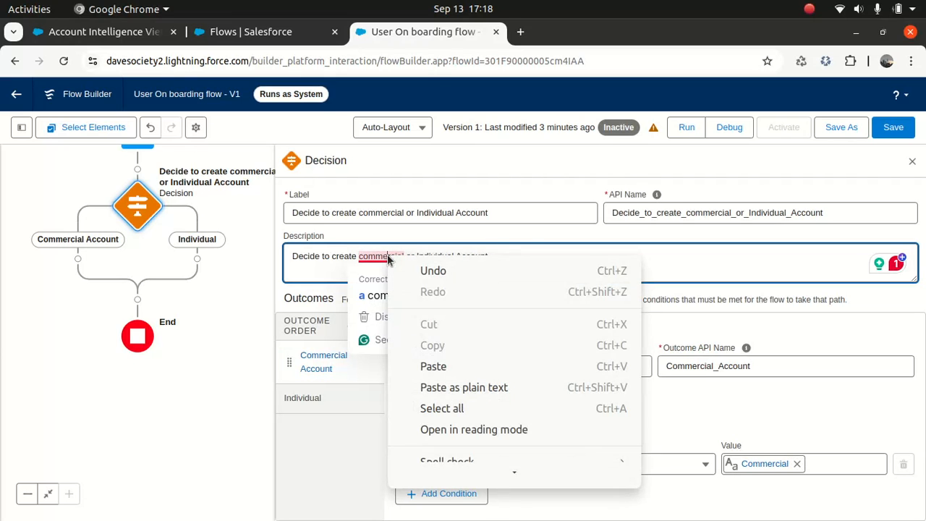
key("Escape")
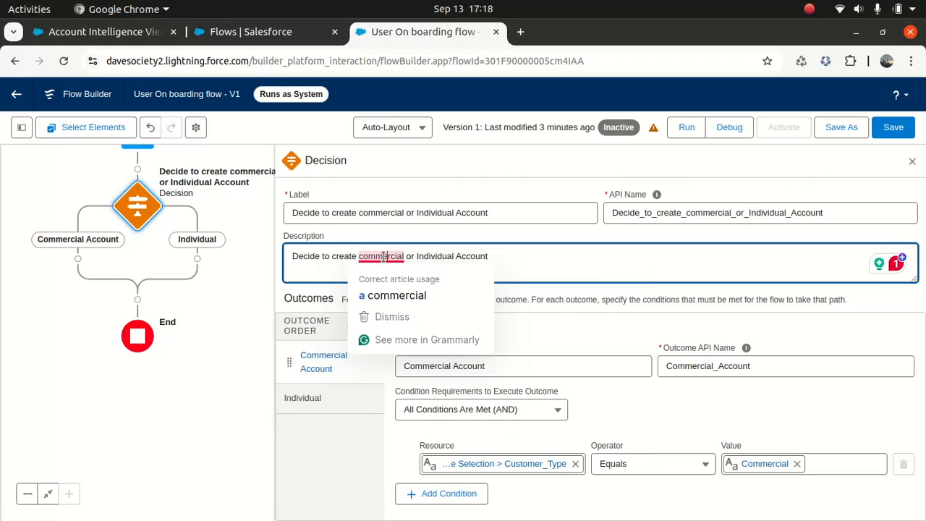
left_click(390, 293)
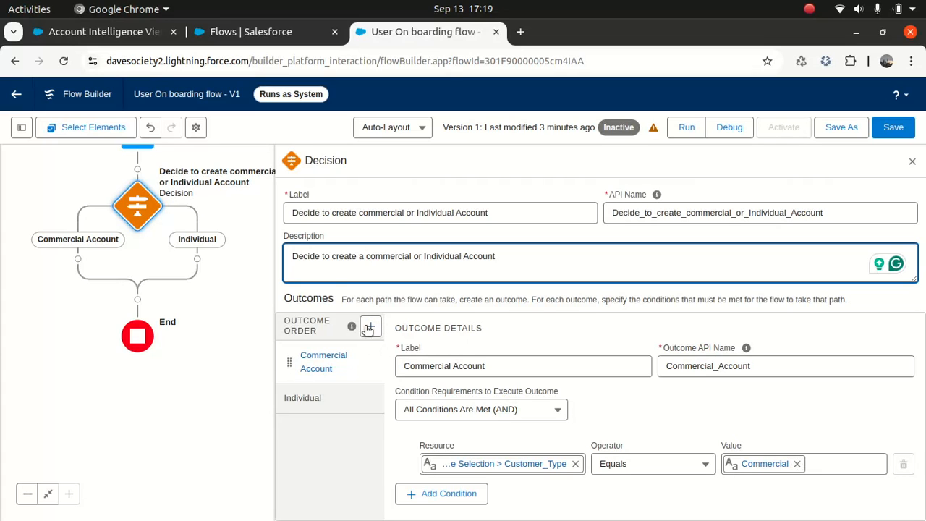
left_click(324, 369)
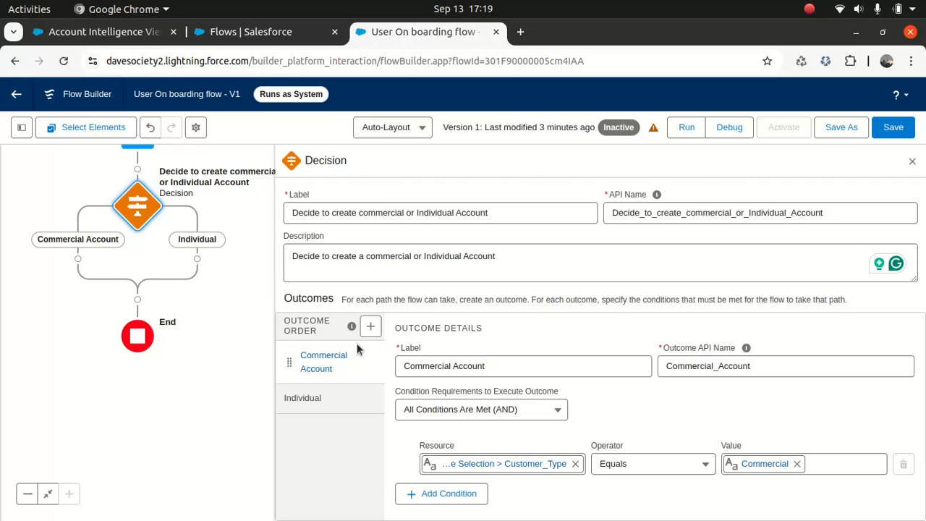
left_click(893, 130)
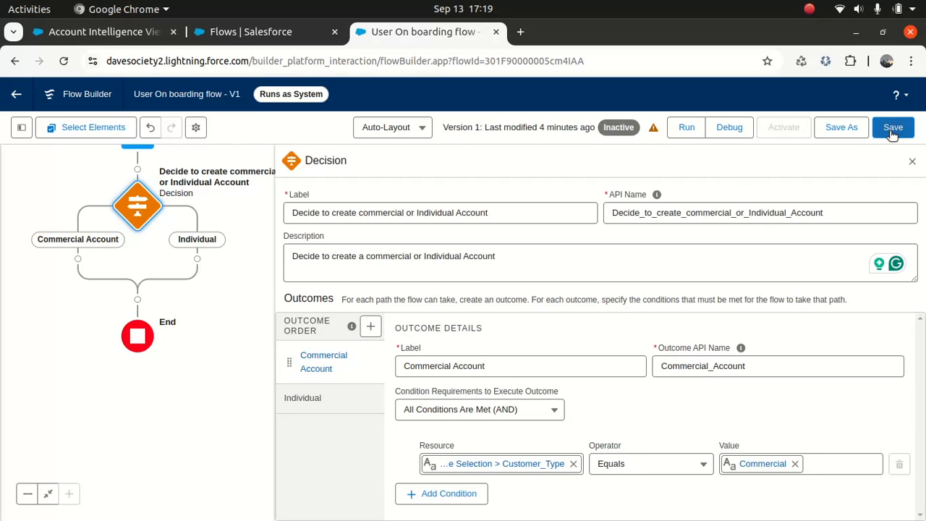
left_click(912, 162)
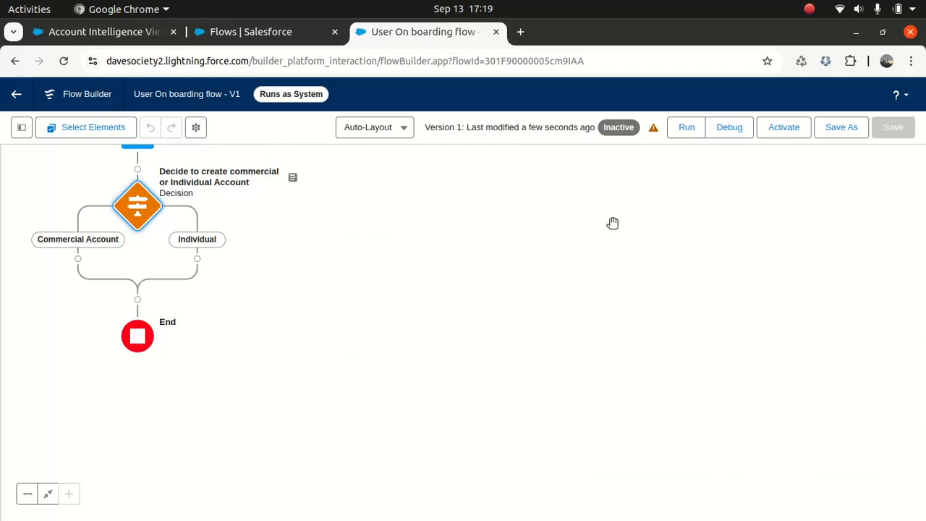
left_click_drag(343, 261, 665, 335)
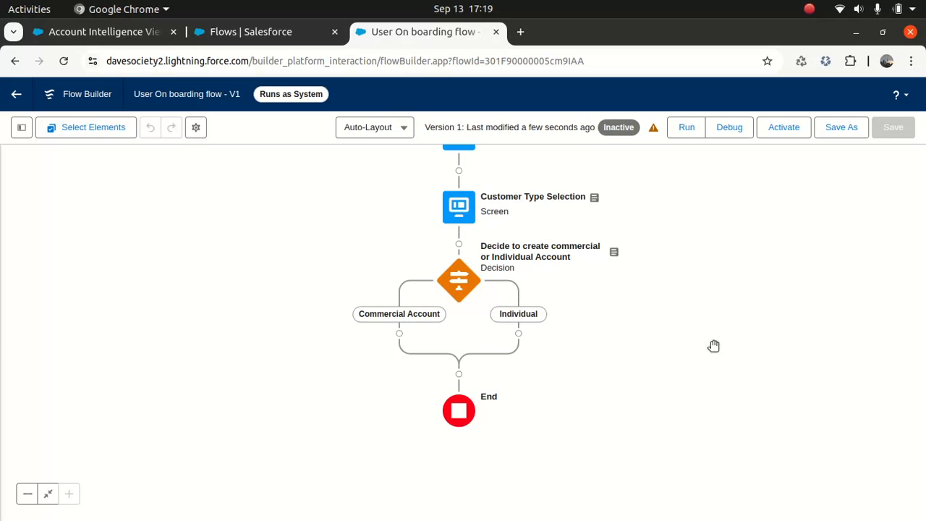
- Open the Developer Console from Setup and maximize it
left_click(269, 31)
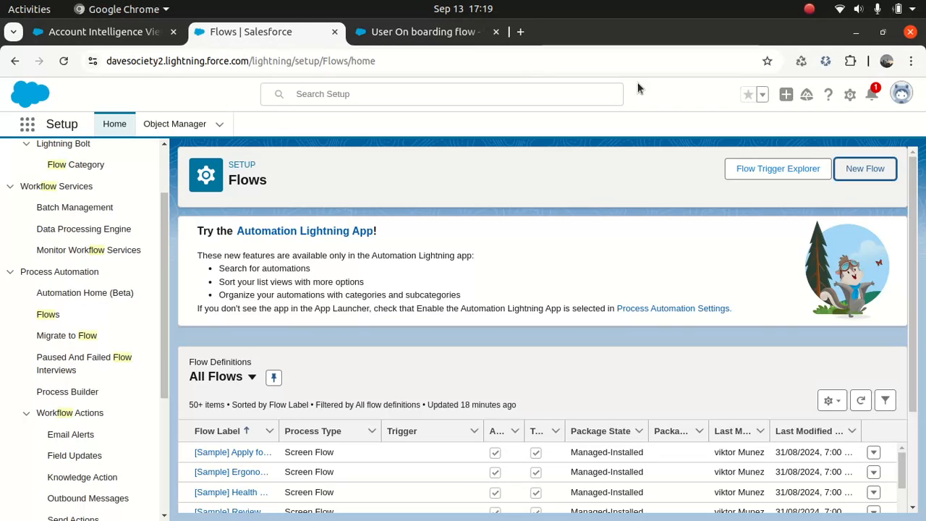
left_click(850, 94)
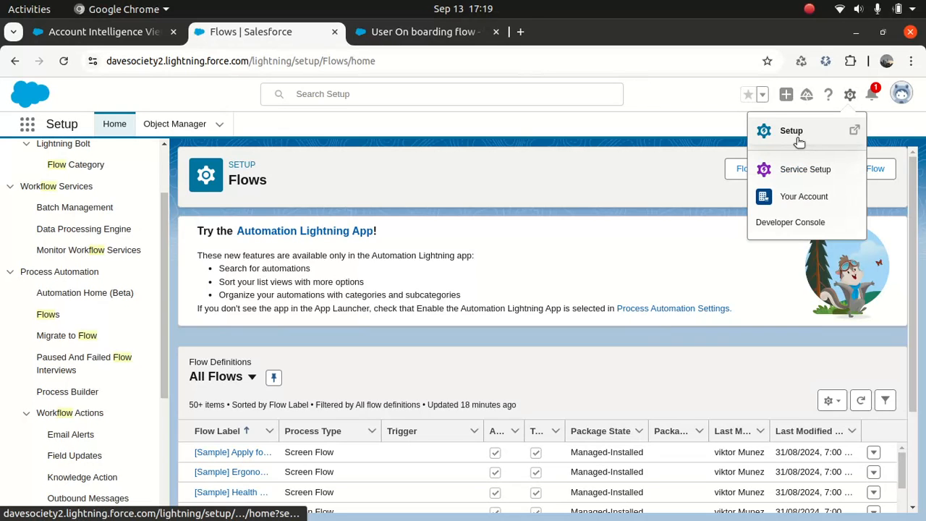
left_click(794, 225)
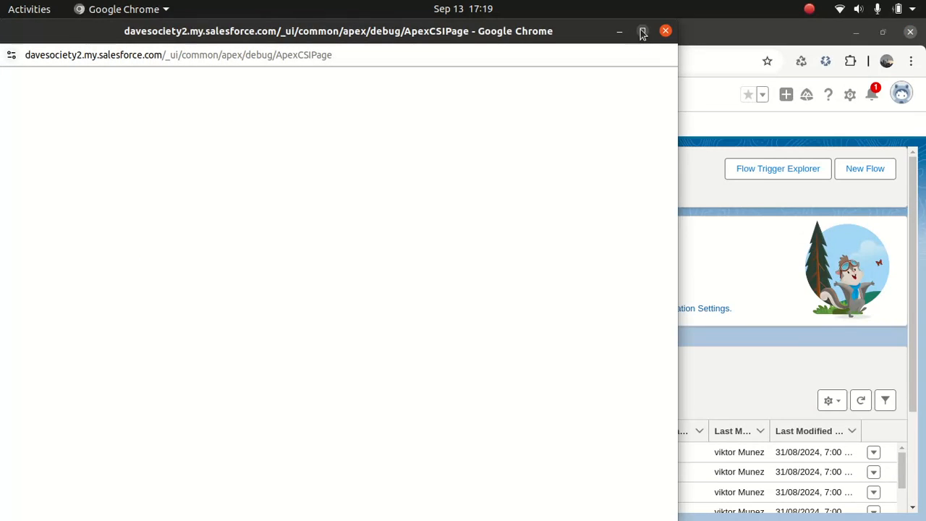
left_click(643, 31)
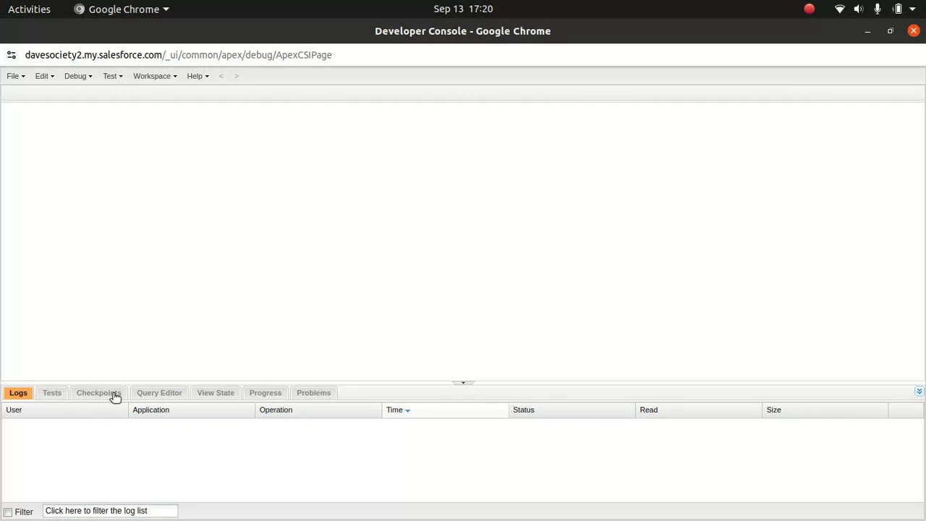
- Run the query select developername, isactive from recordtype where sobjecttype = 'Account' in the Query Editor
left_click(156, 398)
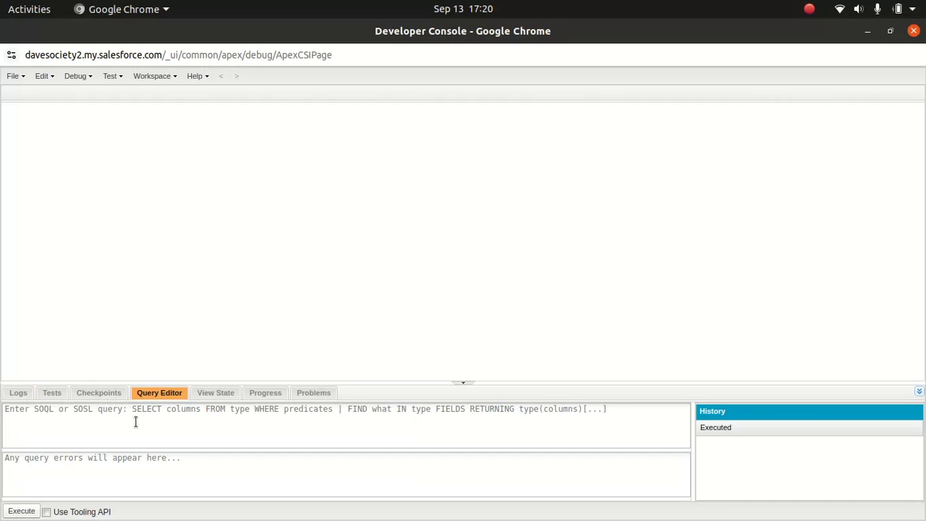
type("select")
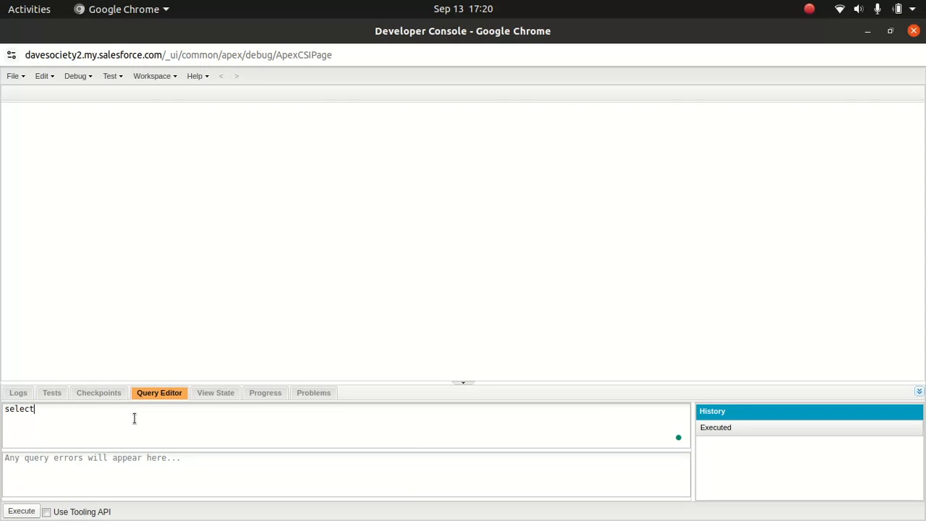
type(" developername, isactive")
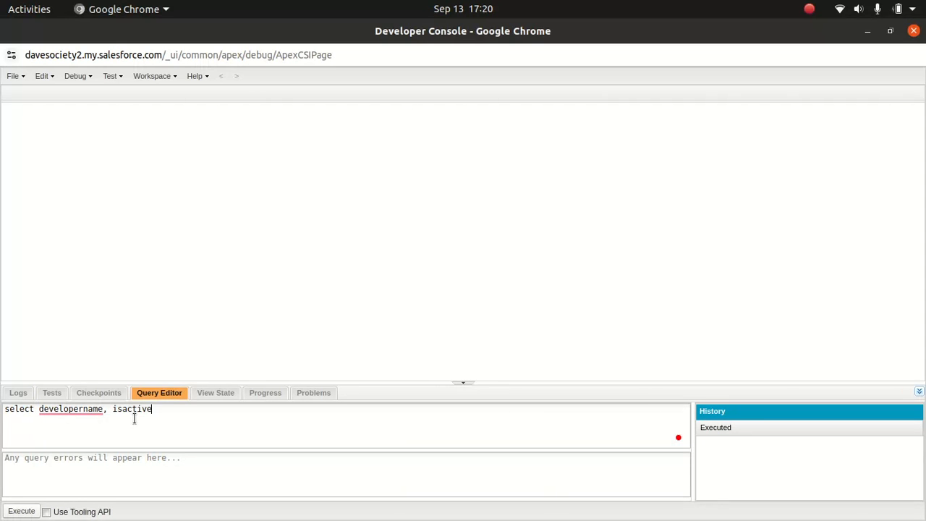
type(" from recordtype where so")
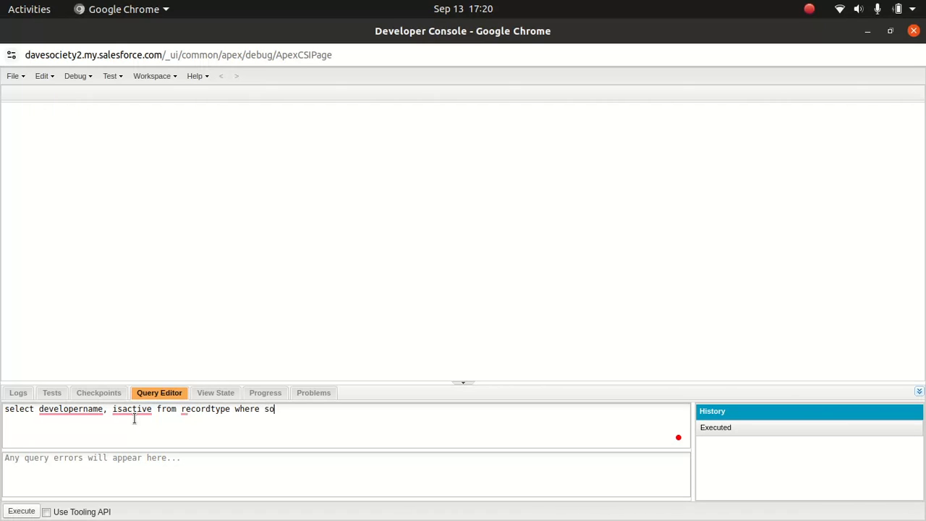
type("bjecttype = ''")
key("Left")
type("Account")
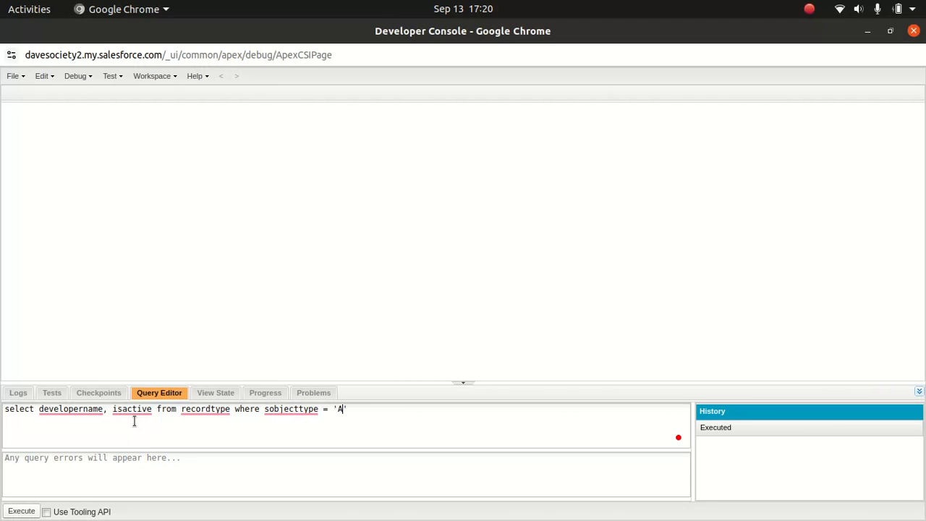
left_click(19, 511)
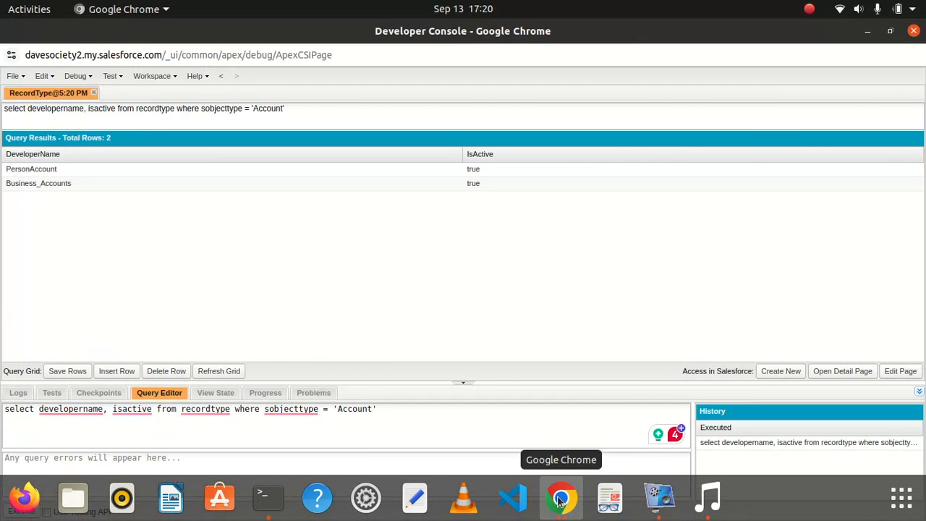
left_click(560, 498)
- Return to the Salesforce Flows window and open the User On boarding flow in Flow Builder
left_click(492, 390)
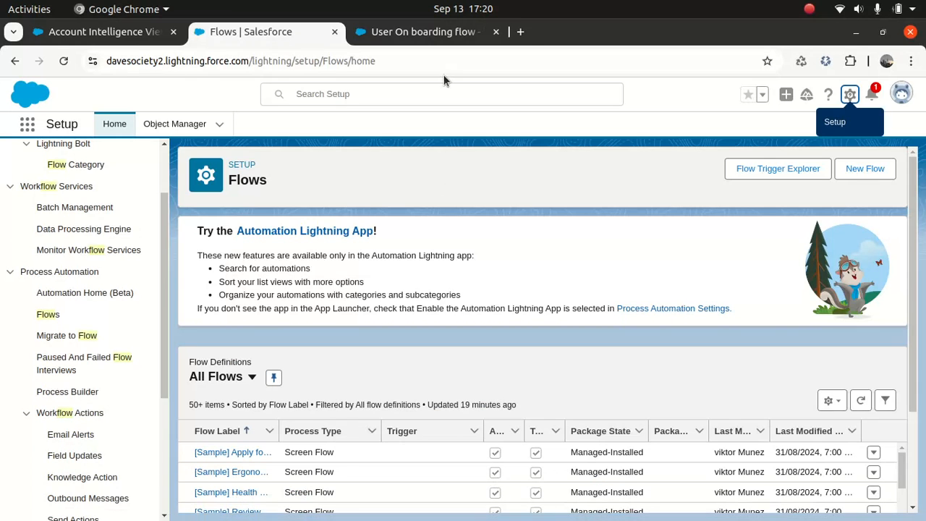
left_click(423, 32)
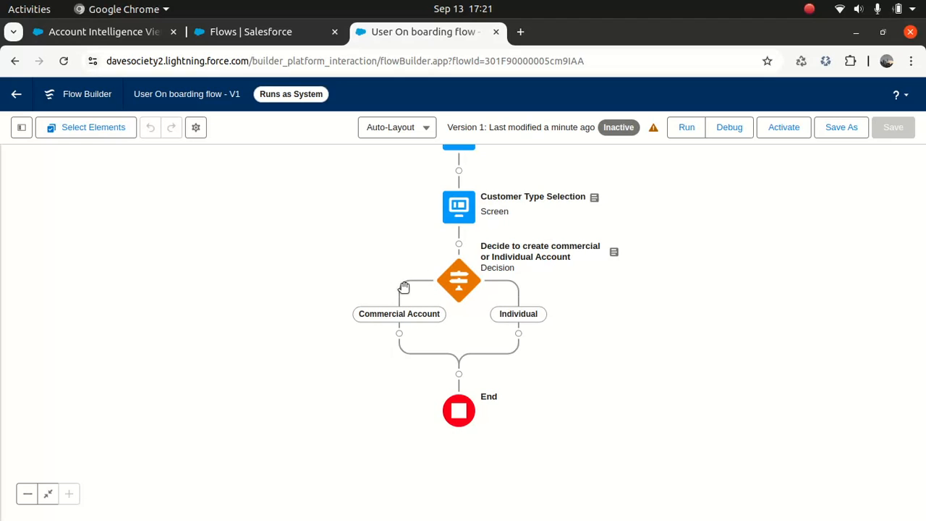
mouse_move(398, 336)
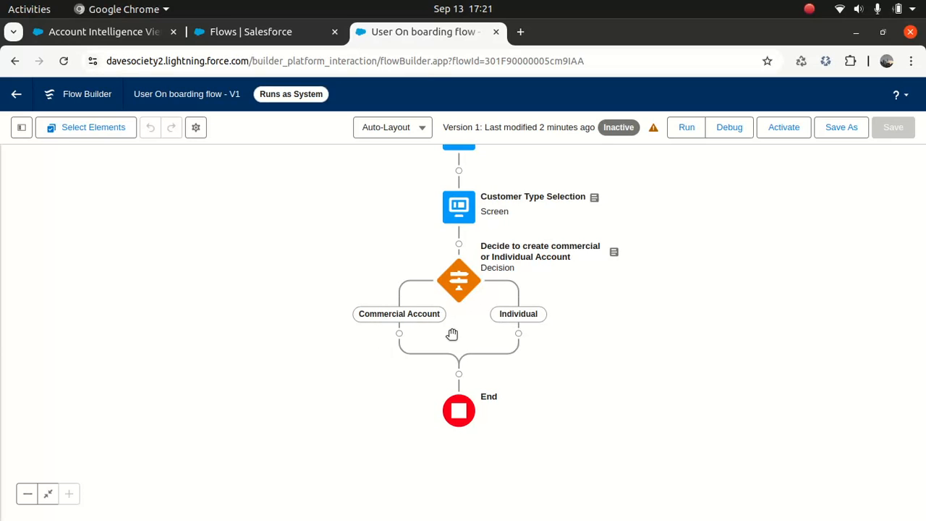
- Insert a Get Records element labelled 'Get Record type', with the label as its description
left_click(459, 244)
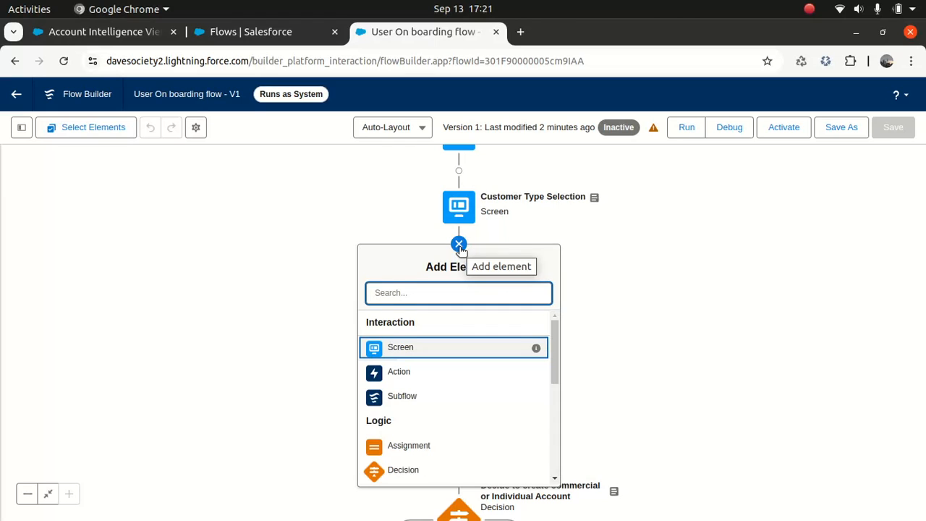
type("get")
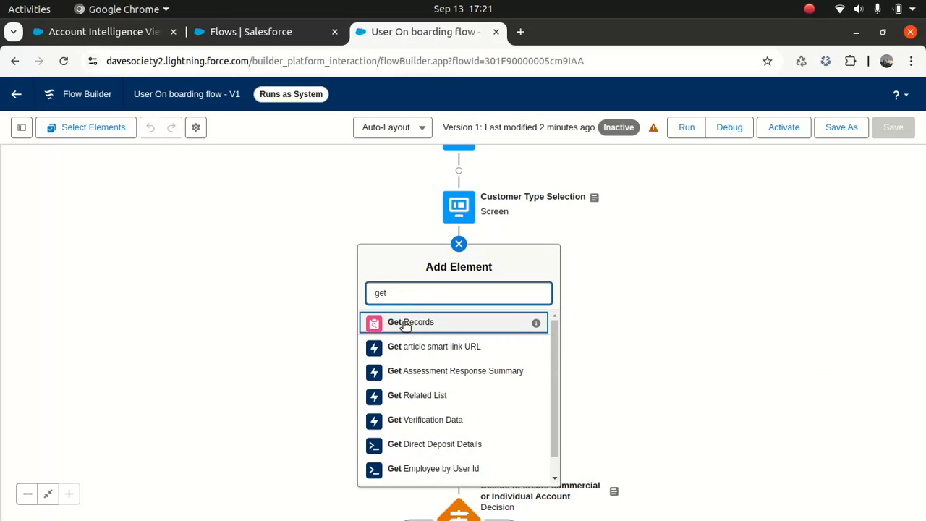
left_click(402, 327)
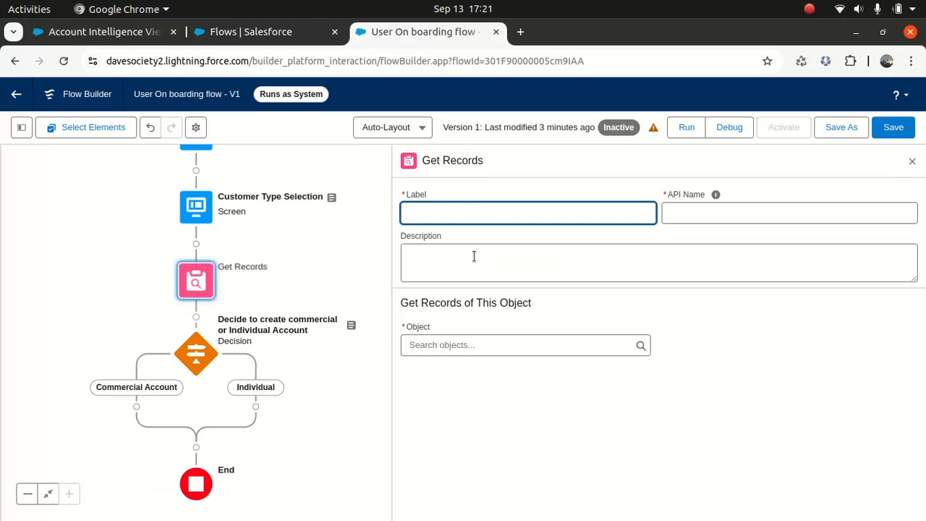
type("Get R")
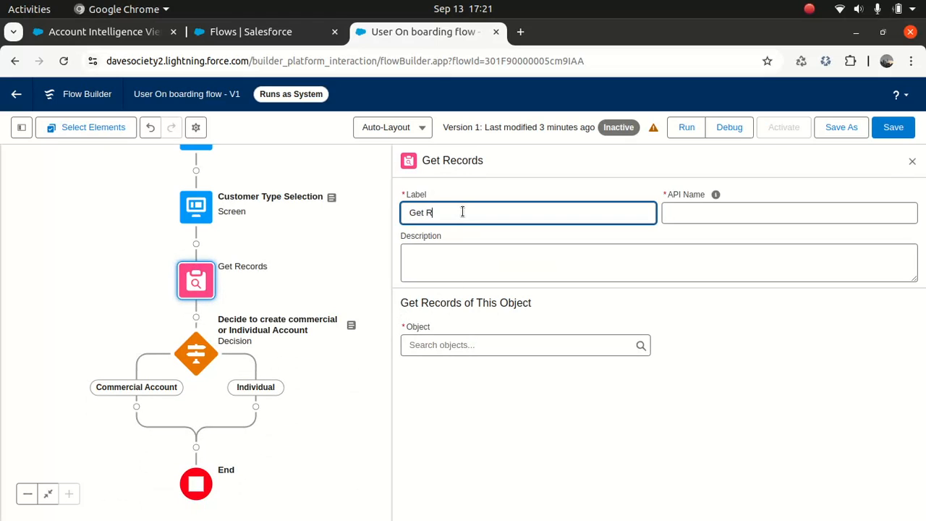
type("ecord type")
key("Tab")
triple_click(497, 213)
key("ctrl+c")
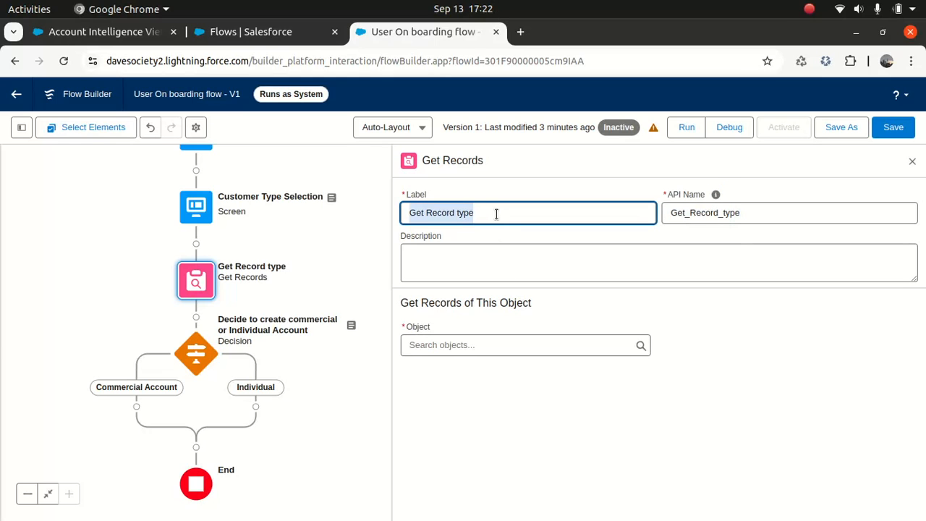
left_click(467, 266)
key("ctrl+v")
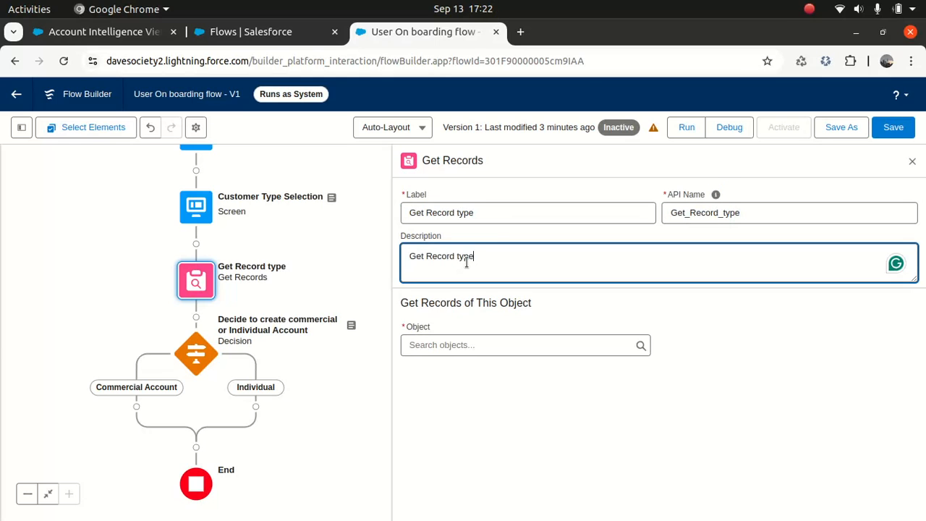
- Fetch the Record Type object, filtered on SobjectType equals Account
left_click(468, 345)
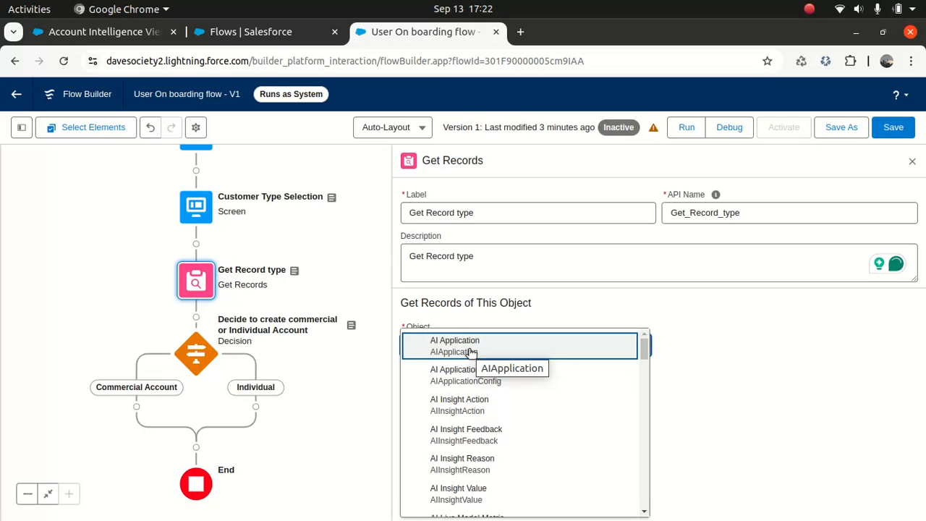
type("recordtype")
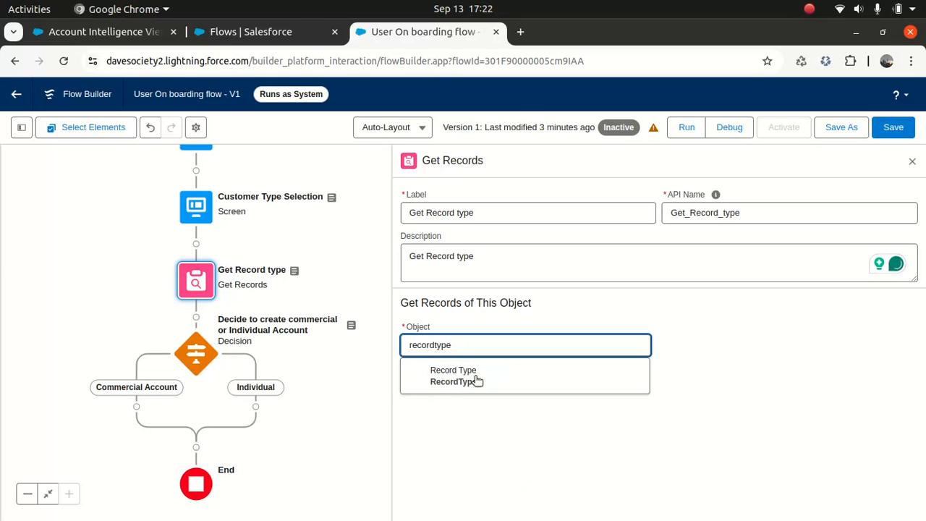
left_click(466, 377)
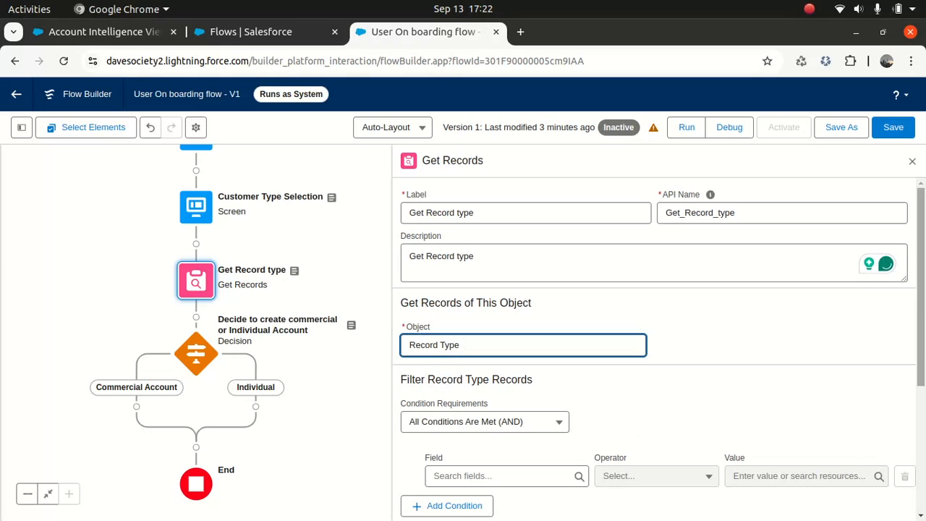
scroll(910, 308, "down", 2)
left_click(499, 366)
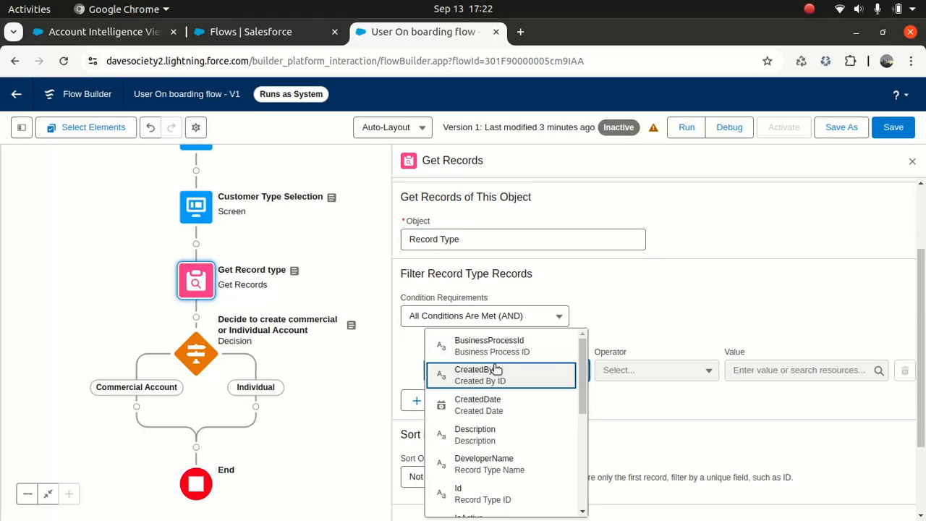
type("sobje")
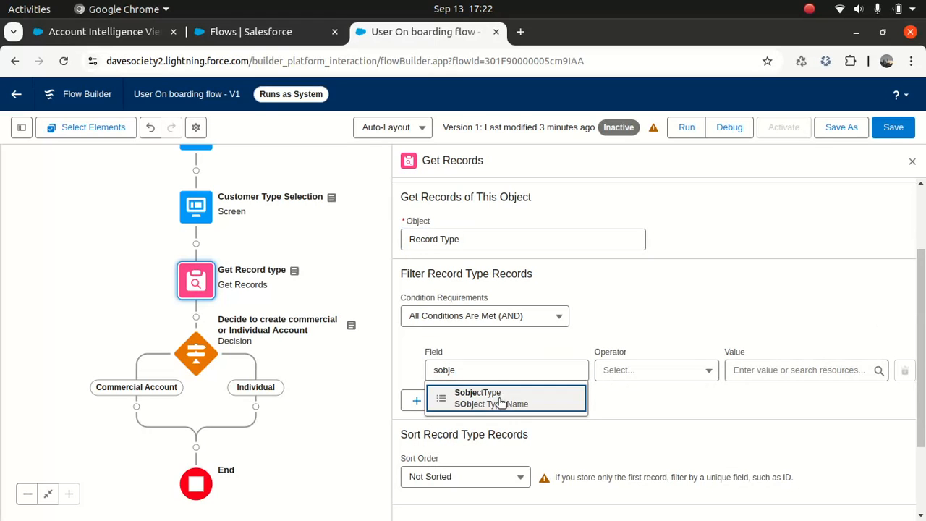
left_click(500, 402)
left_click(747, 370)
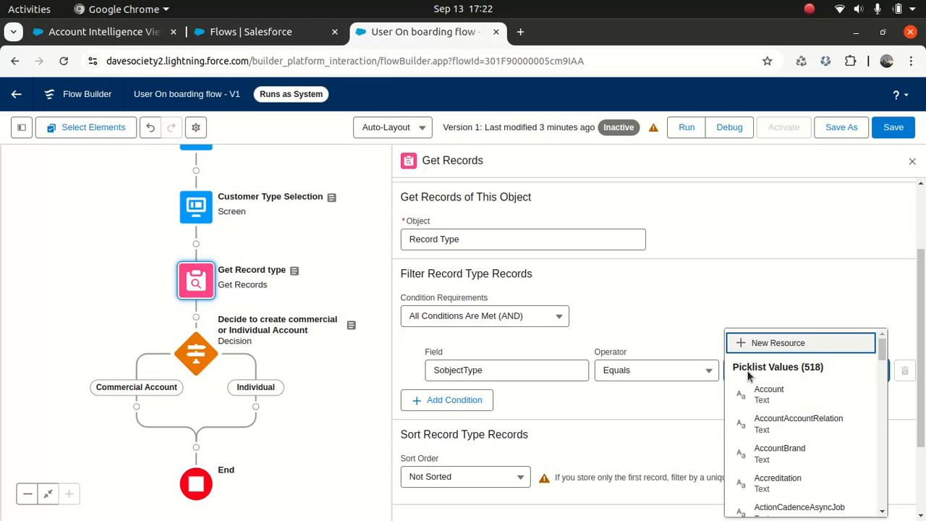
left_click(769, 393)
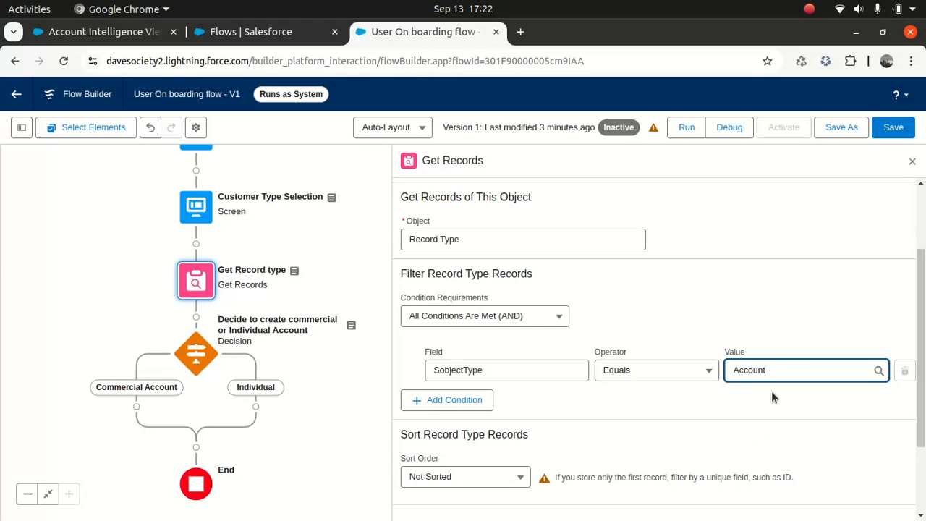
- Add a second filter IsActive equals True and store all matching records
left_click(470, 399)
left_click(497, 414)
type("ISA")
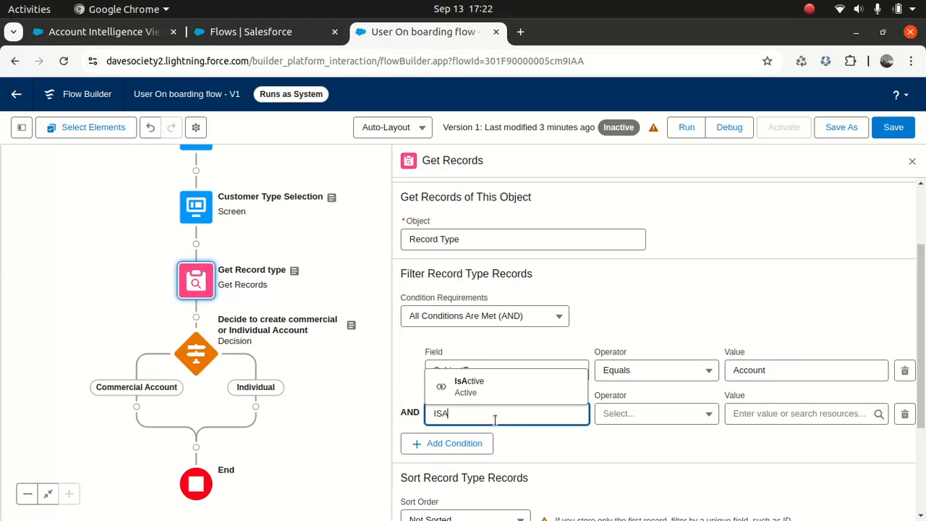
left_click(472, 388)
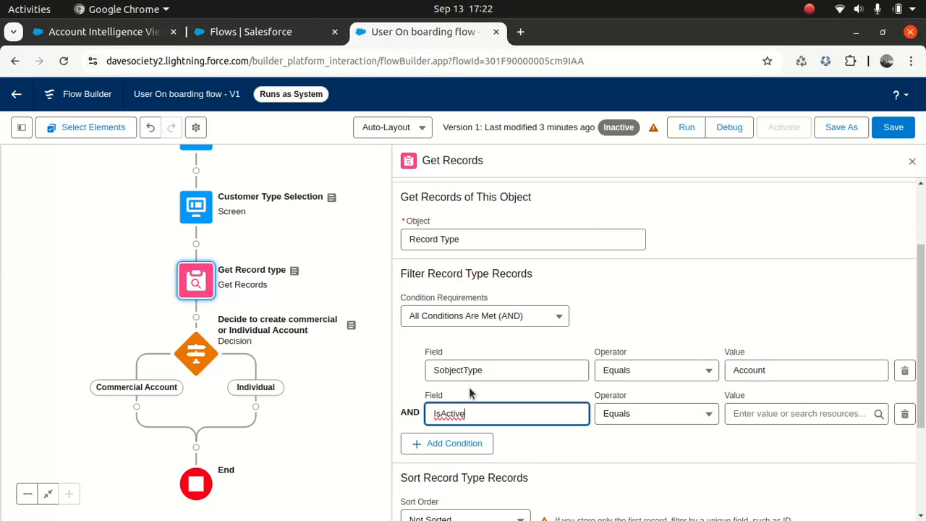
left_click(780, 416)
type("TRUE")
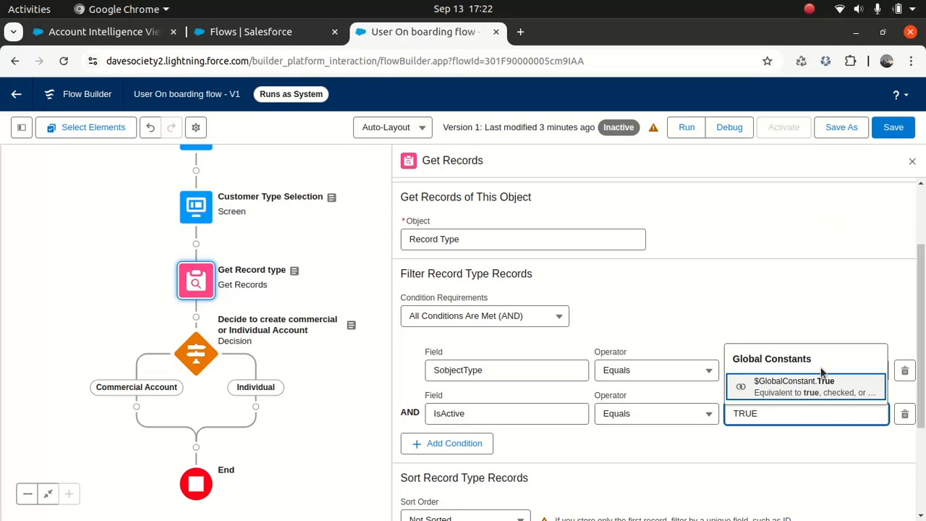
left_click(820, 387)
left_click(871, 320)
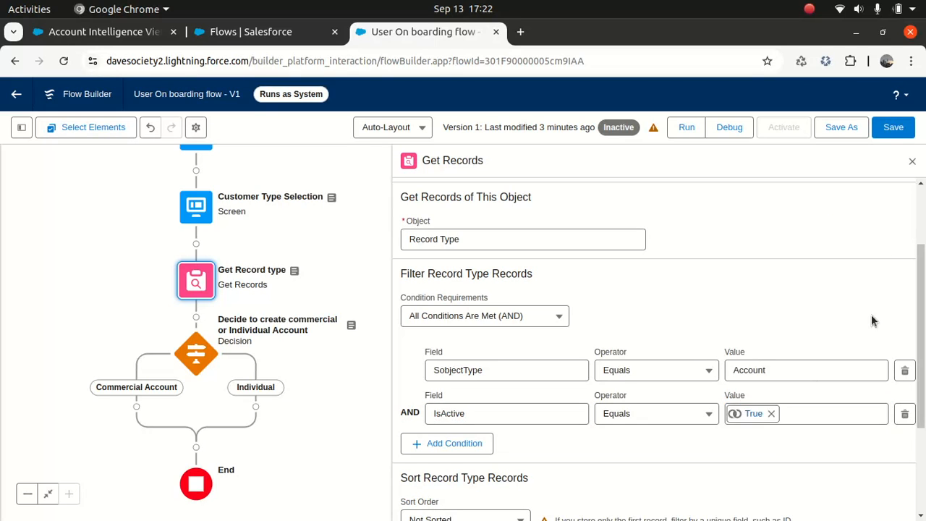
left_click_drag(920, 323, 918, 411)
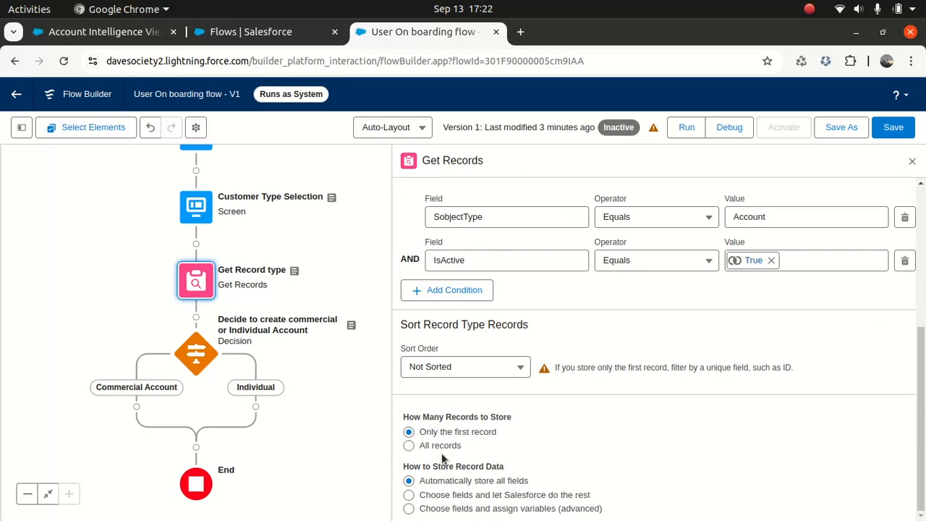
left_click(409, 445)
- Store the IsActive and DeveloperName fields from the fetched record types
left_click(409, 495)
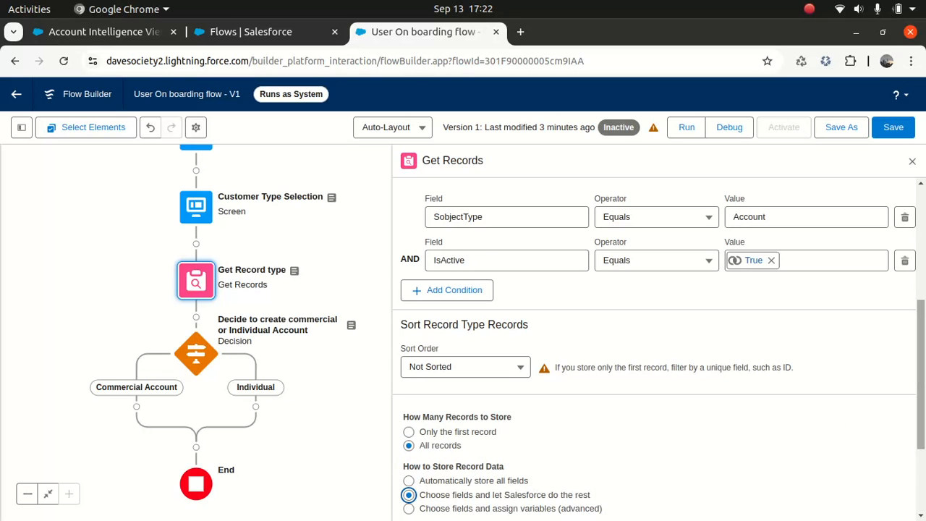
scroll(921, 405, "down", 2)
left_click(497, 471)
type("ISAC")
left_click(486, 447)
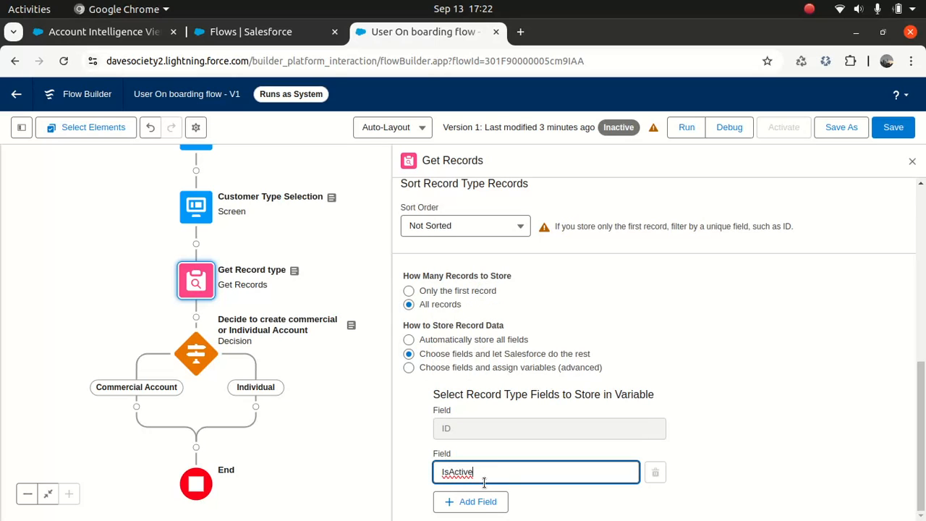
left_click(478, 501)
left_click(479, 515)
type("DEVE")
left_click(507, 486)
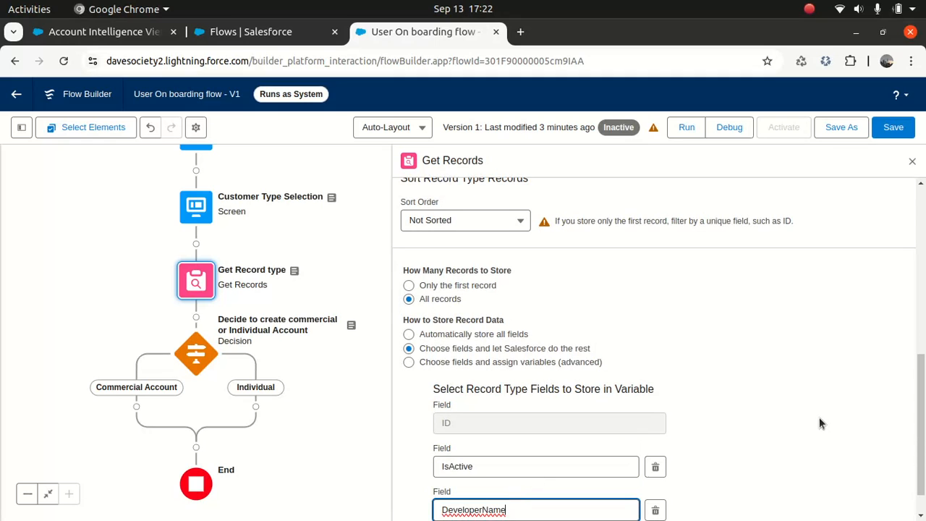
- Also store the SobjectType field, then save the flow
scroll(904, 470, "down", 1)
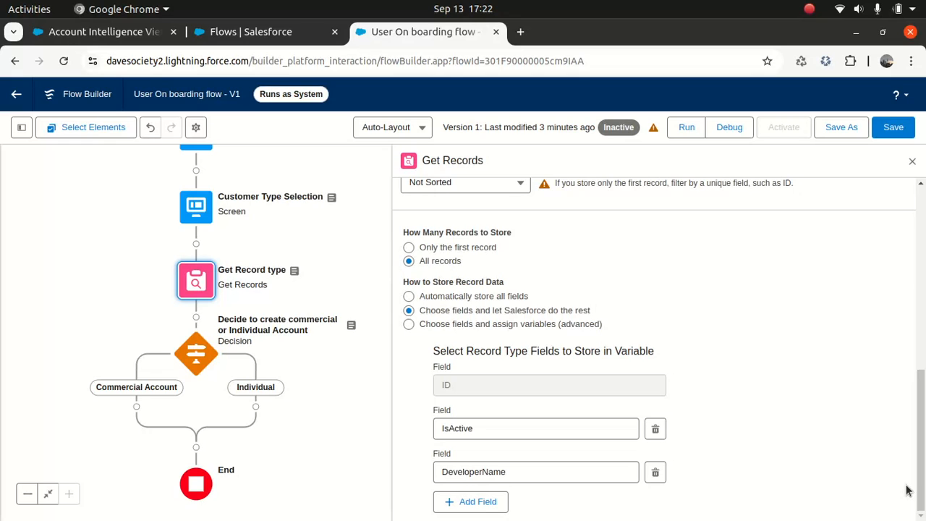
left_click(495, 502)
left_click(507, 515)
type("SOBJEC")
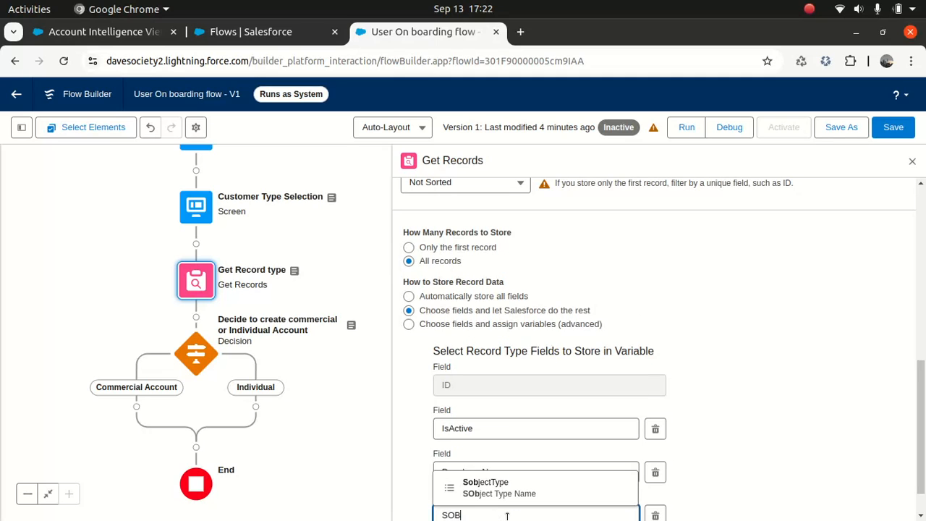
left_click(512, 486)
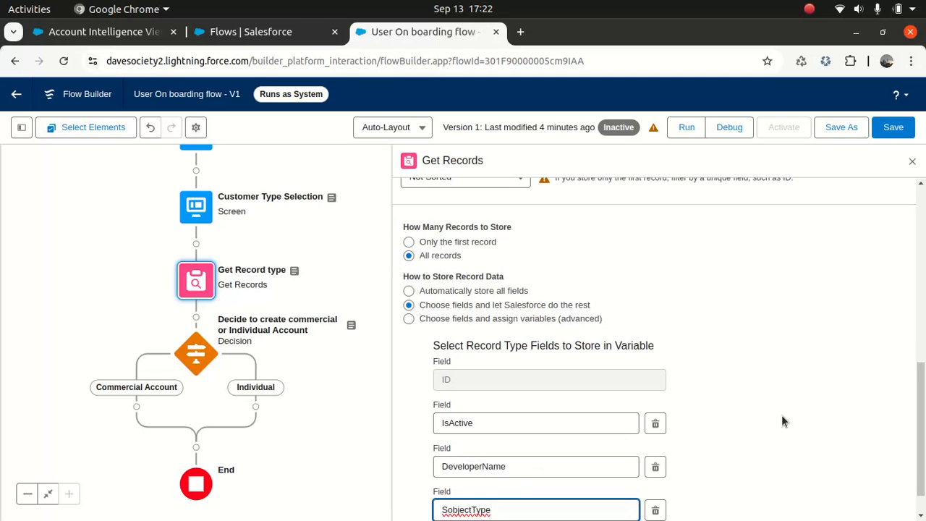
scroll(923, 400, "down", 1)
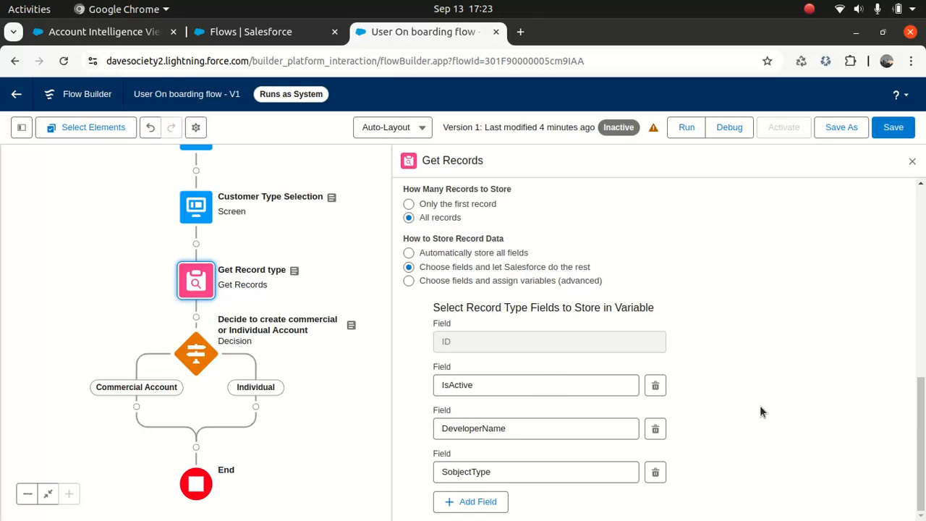
left_click(894, 127)
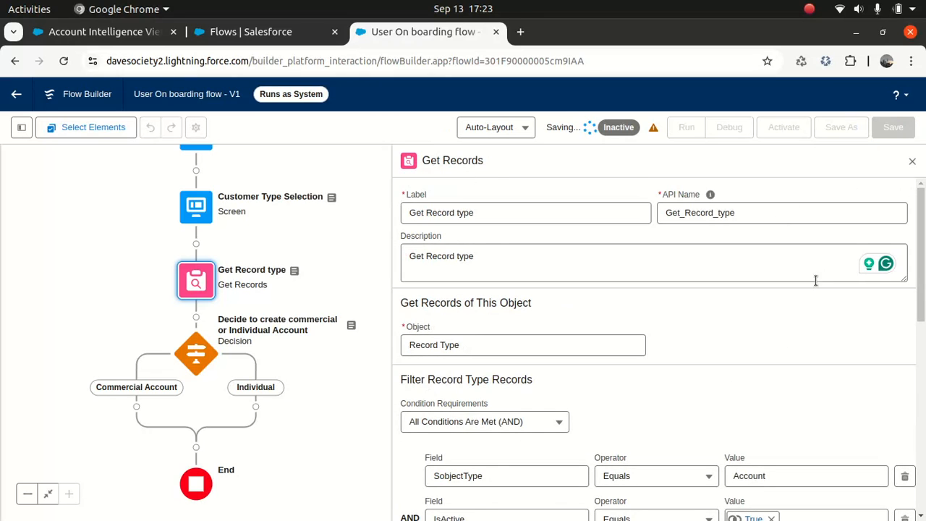
- Close the Get Record type settings and pan the canvas to show the lower elements
left_click(911, 161)
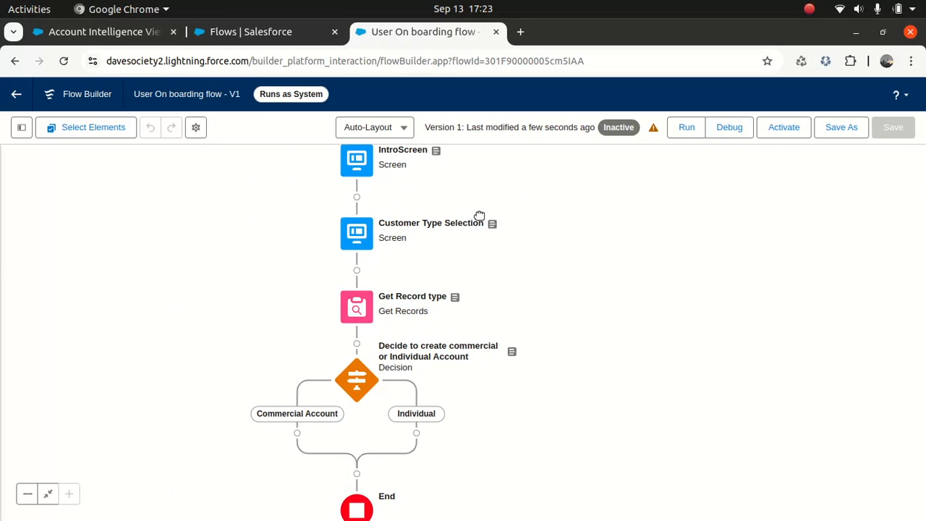
left_click_drag(570, 289, 594, 235)
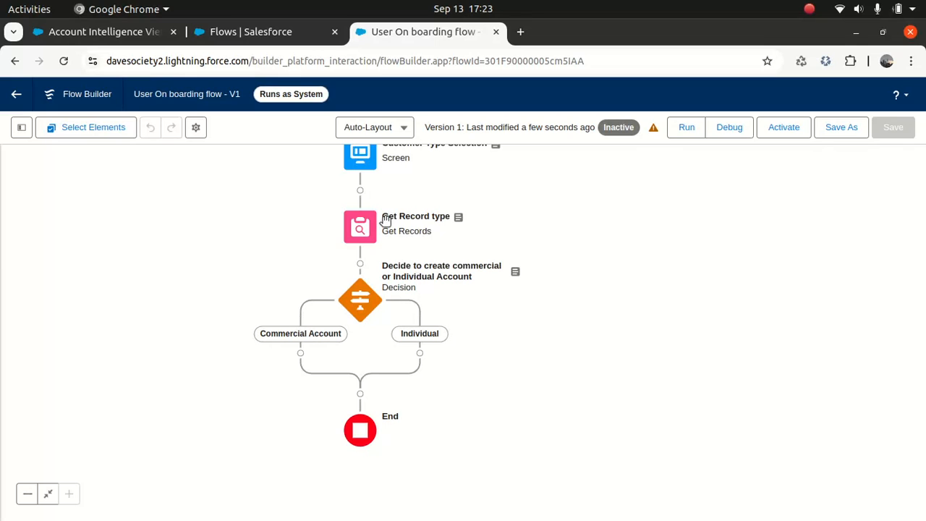
- Insert a Collection Filter element after Get Record type
left_click(359, 264)
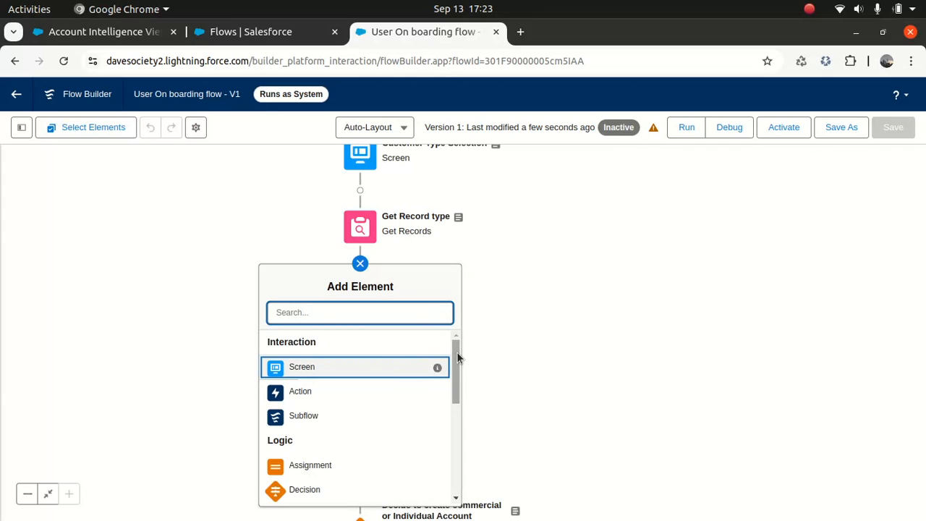
scroll(445, 436, "down", 3)
left_click_drag(446, 437, 447, 432)
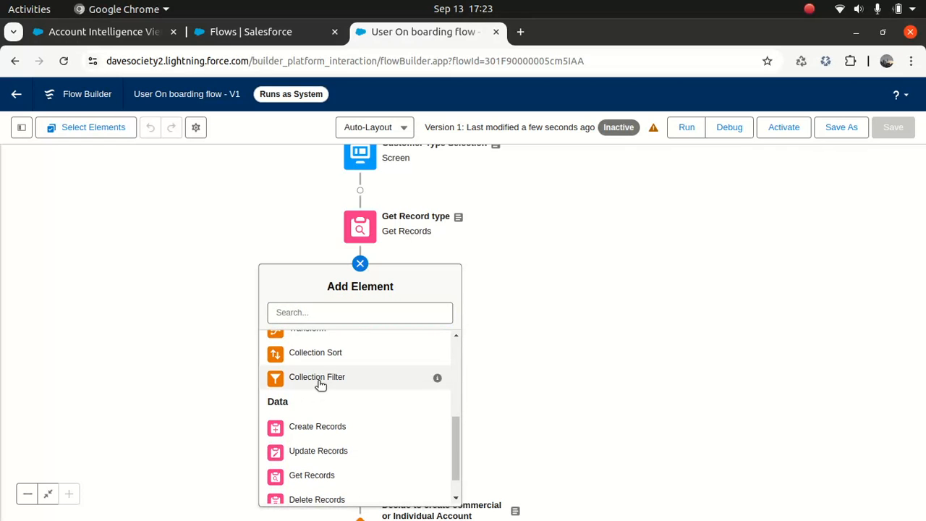
left_click(321, 380)
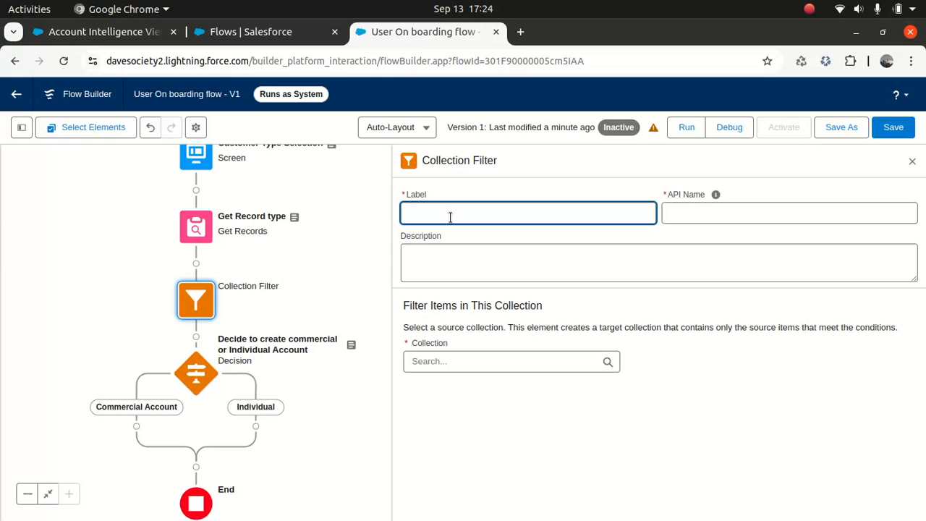
- Label it 'Commercial Filter' with description 'Commercial Filter to extract business account id'
type("Commercial Filter")
key("Tab")
double_click(499, 211)
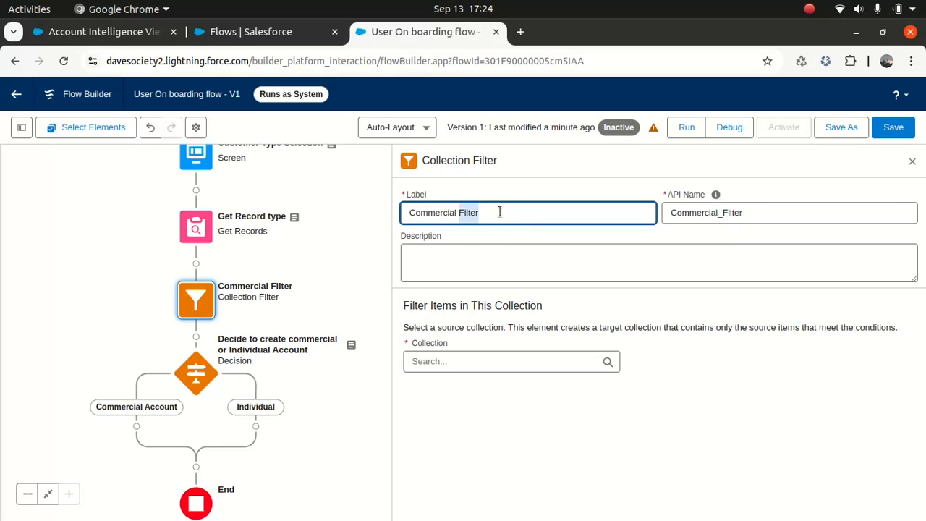
key("ctrl+a")
key("ctrl+c")
left_click(462, 261)
key("ctrl+v")
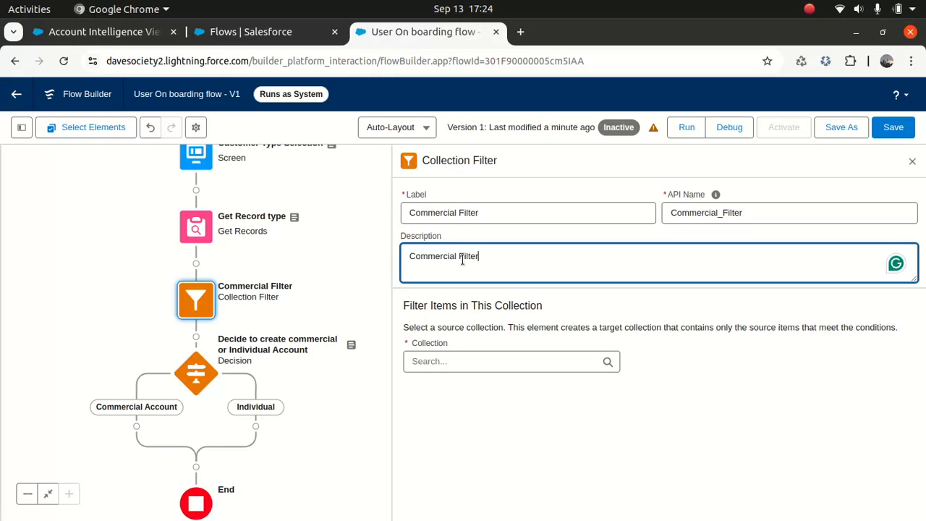
type("to extract business account id")
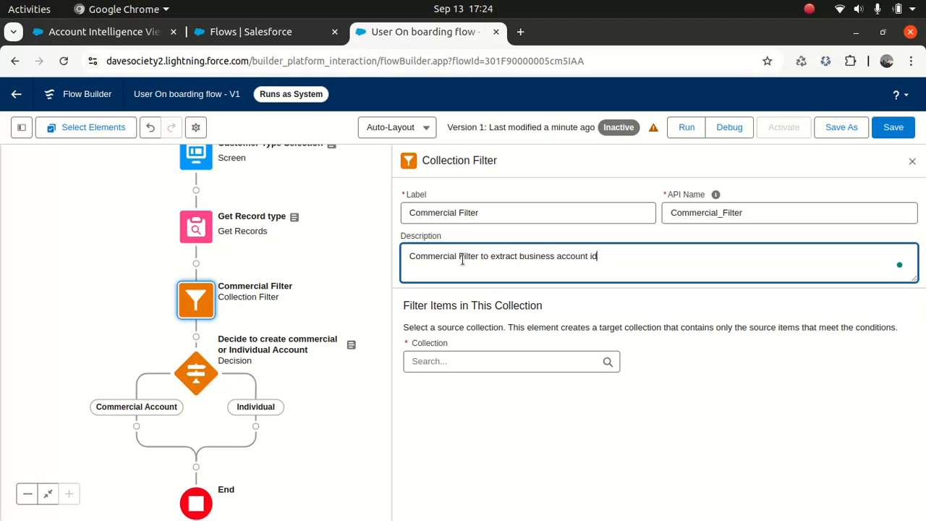
- Filter Get Record type's Record Types collection on DeveloperName Equals
left_click(468, 362)
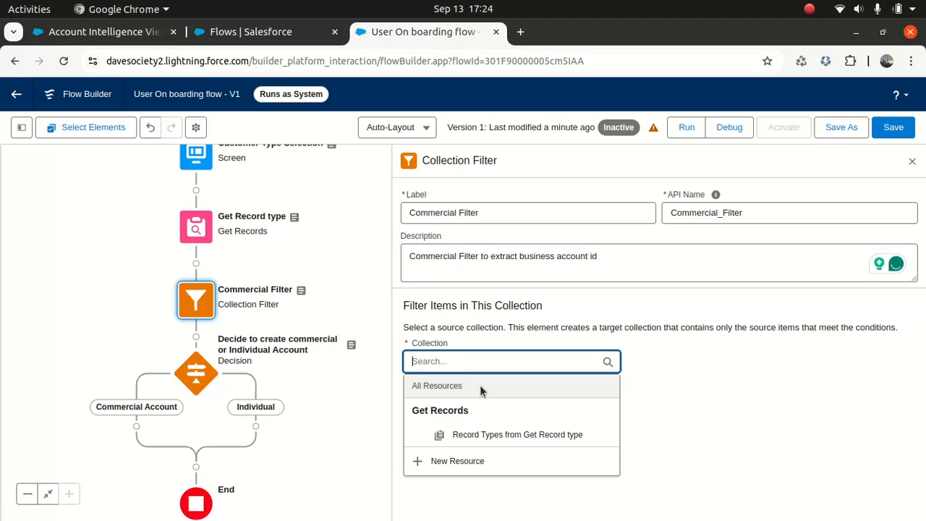
left_click(485, 435)
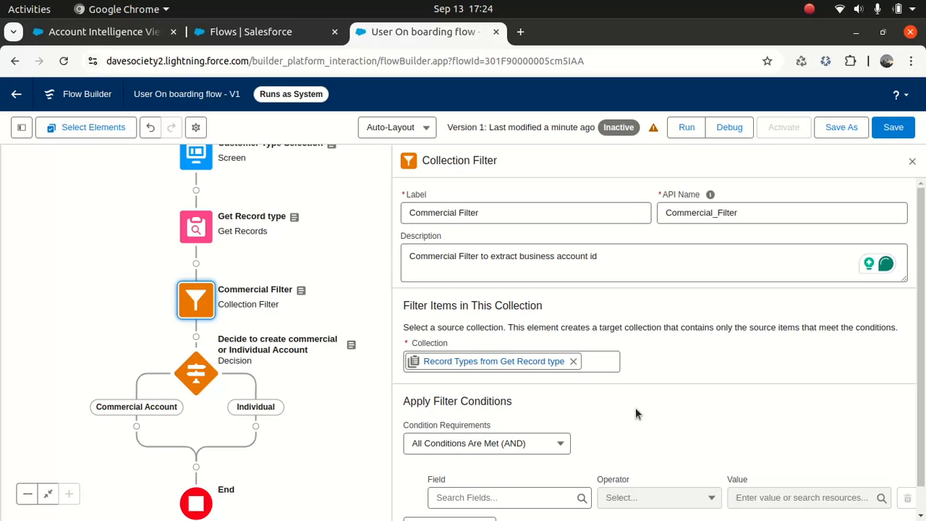
scroll(902, 399, "down", 1)
left_click(490, 467)
type("de")
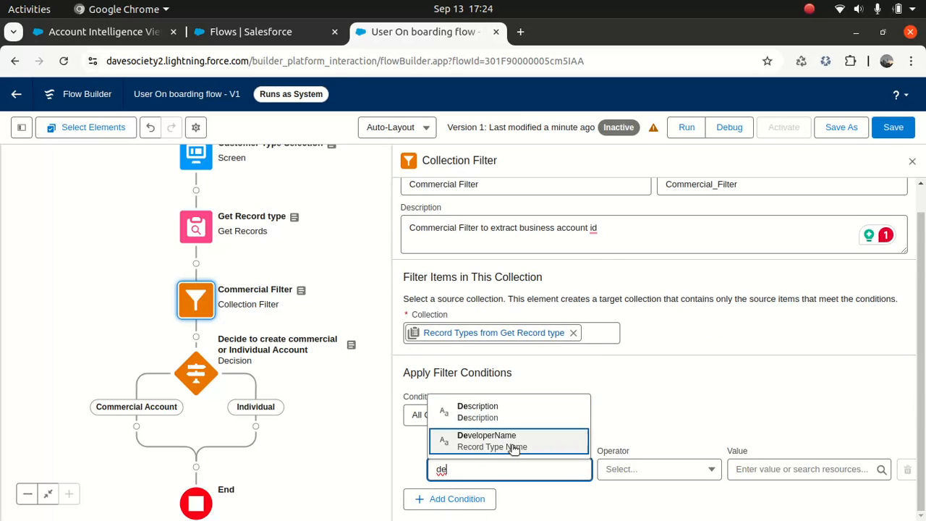
left_click(512, 442)
left_click(641, 467)
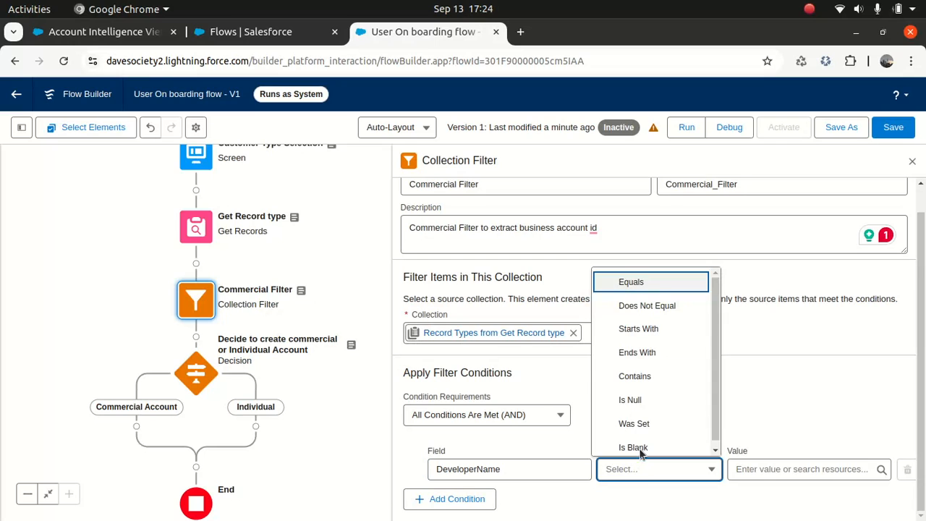
left_click(641, 283)
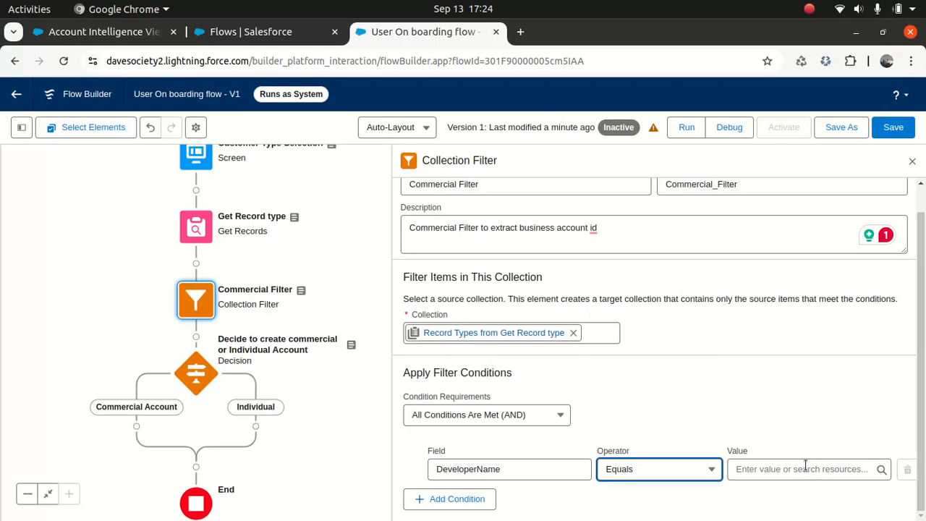
- Select Business_Accounts in the Developer Console query results, then switch back to the browser windows
mouse_move(570, 500)
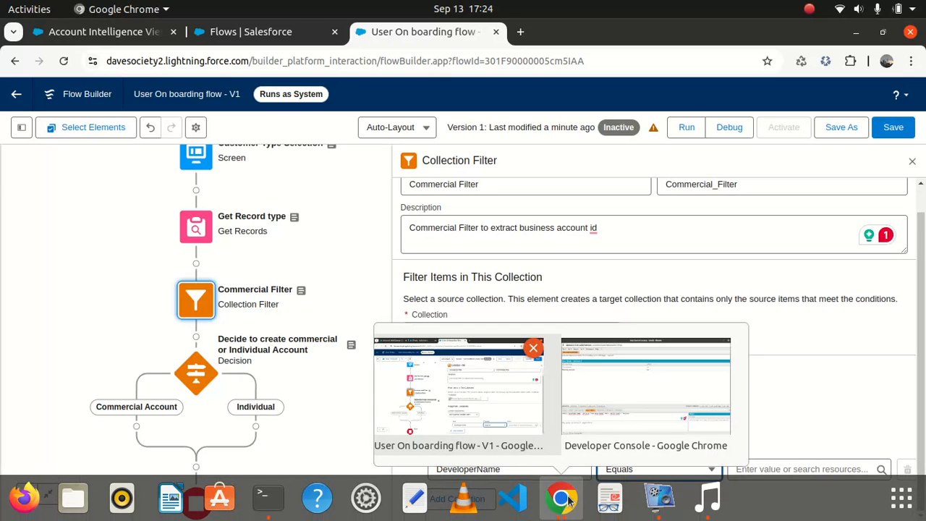
left_click(610, 381)
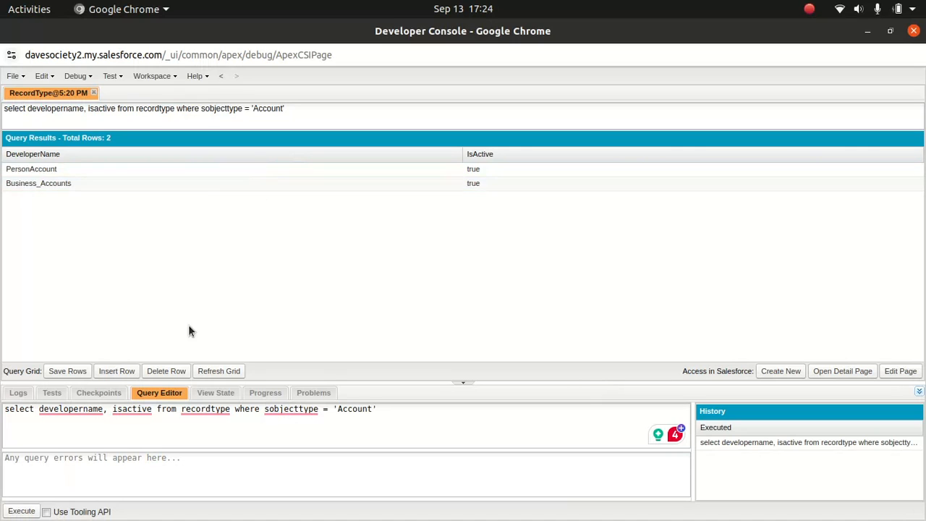
double_click(73, 184)
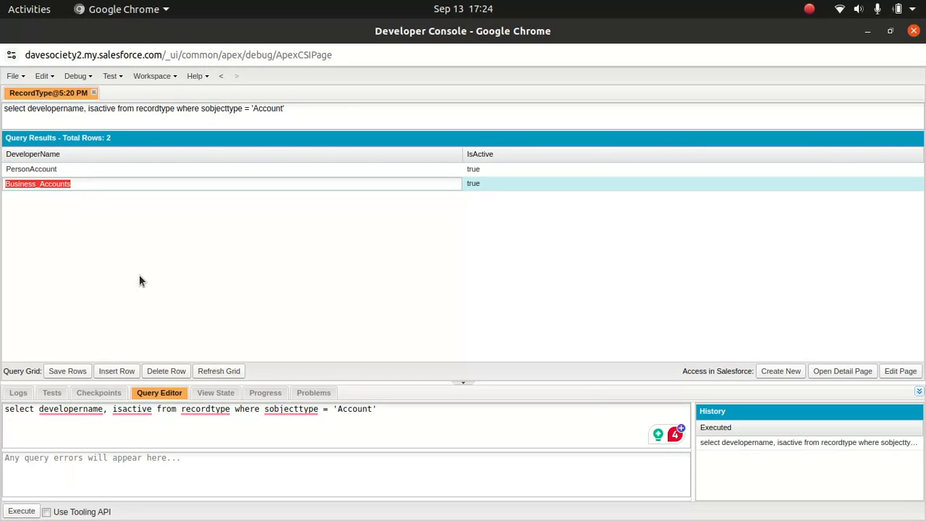
mouse_move(639, 510)
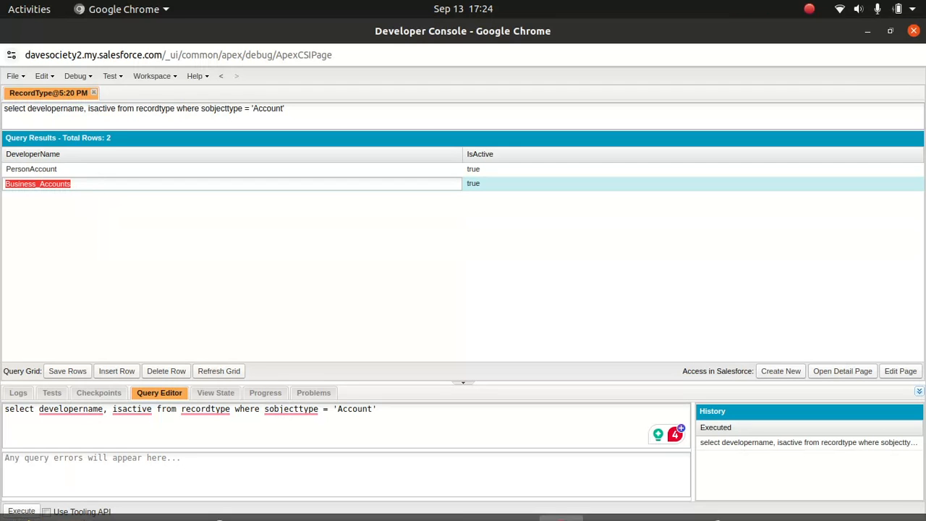
left_click(561, 498)
- Set the Commercial Filter condition value to Business_Accounts and close its settings panel
left_click(484, 400)
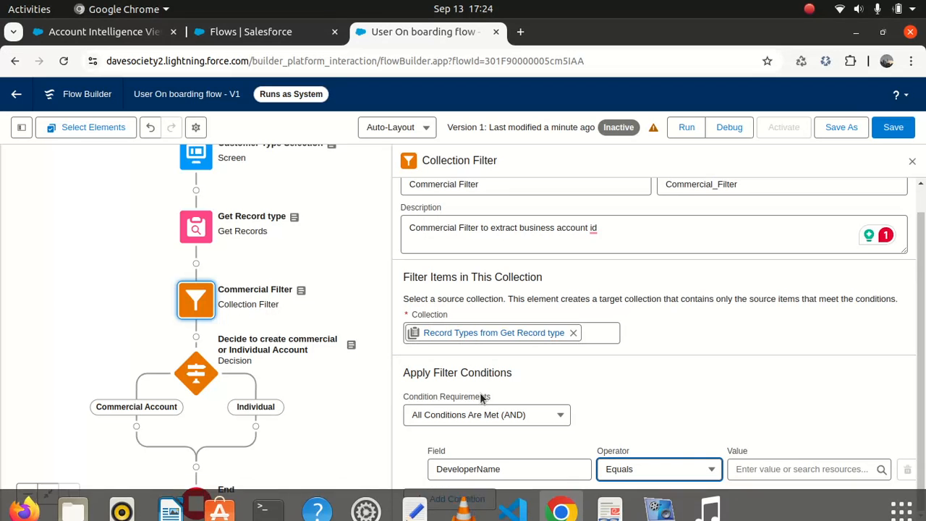
left_click(758, 467)
key("ctrl+v")
left_click(701, 415)
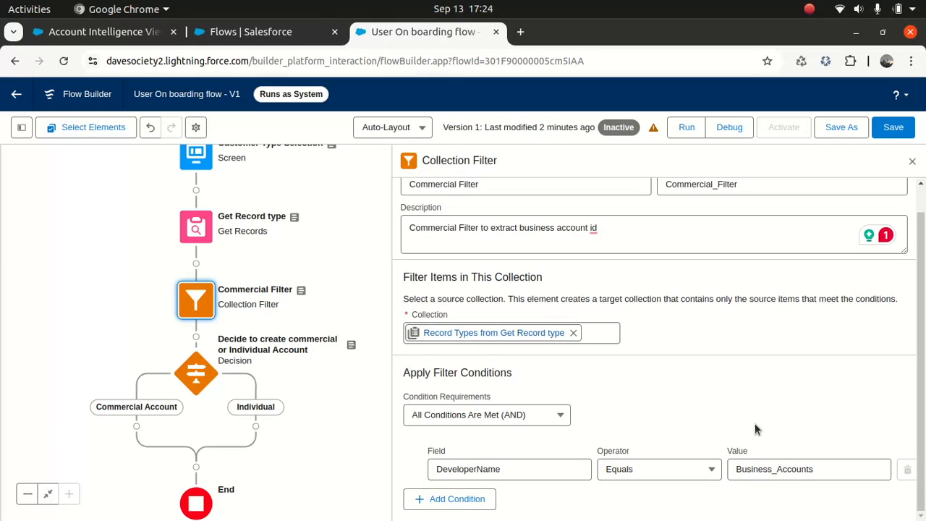
left_click(913, 163)
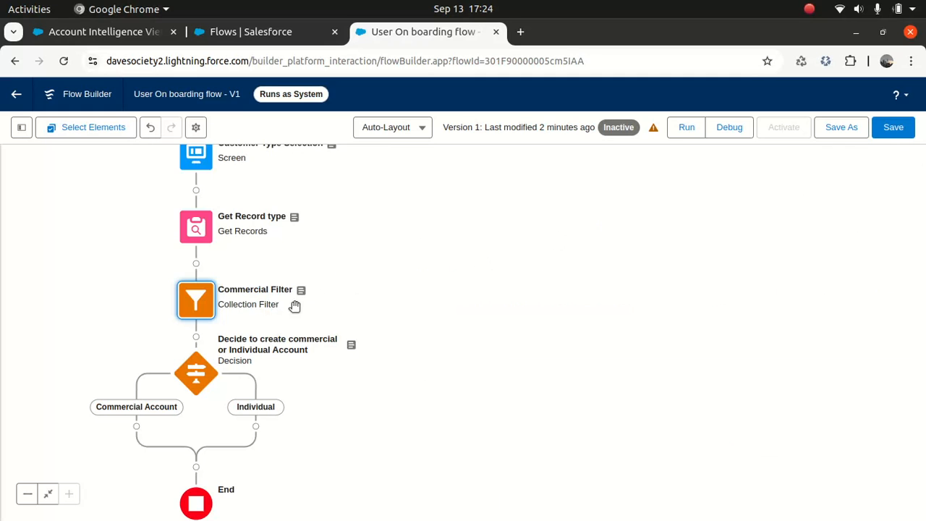
- Insert a new Collection Filter element after Commercial Filter
left_click(196, 336)
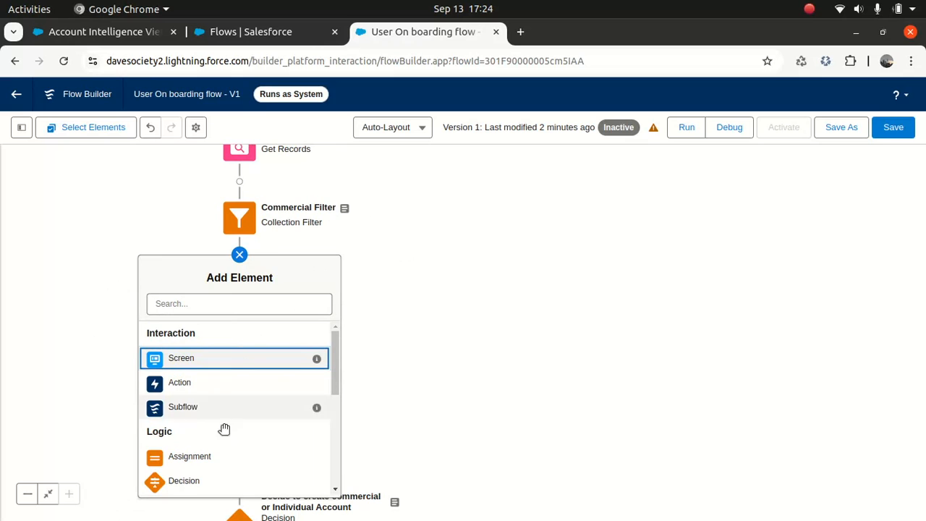
left_click_drag(337, 357, 326, 409)
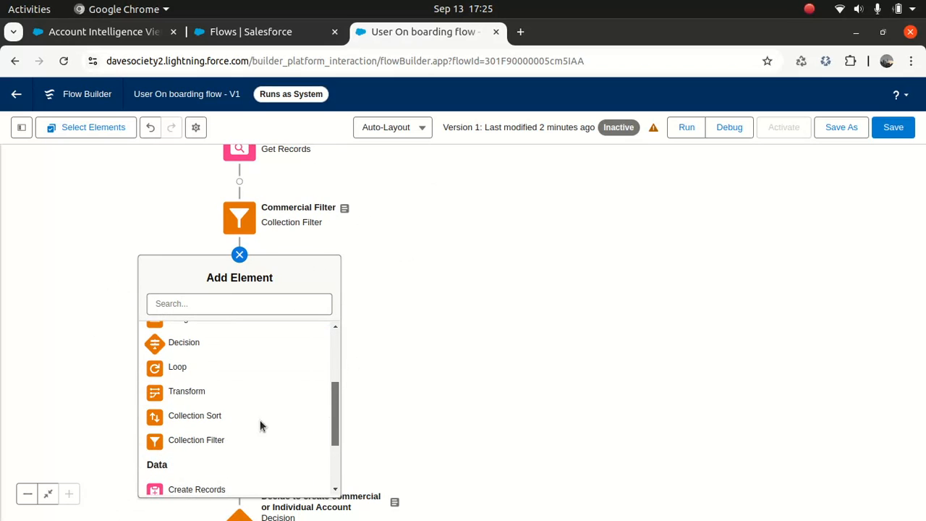
left_click(199, 439)
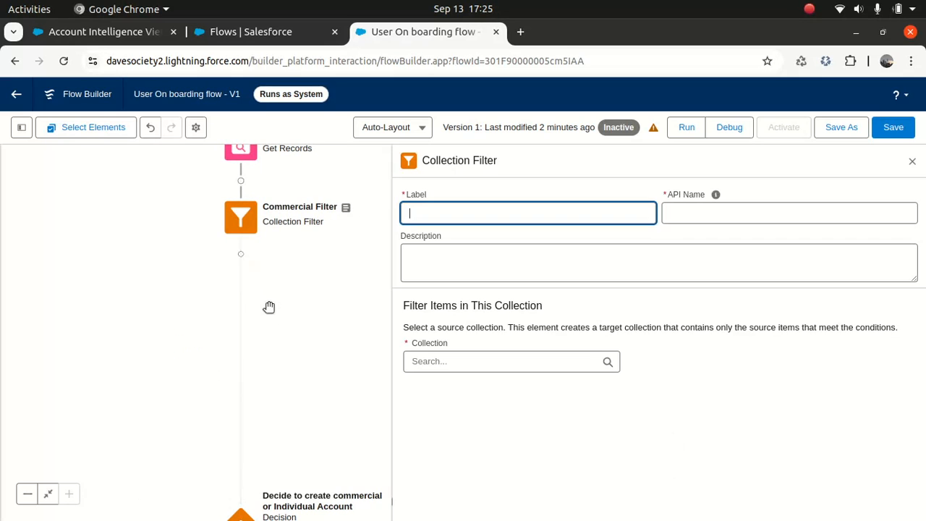
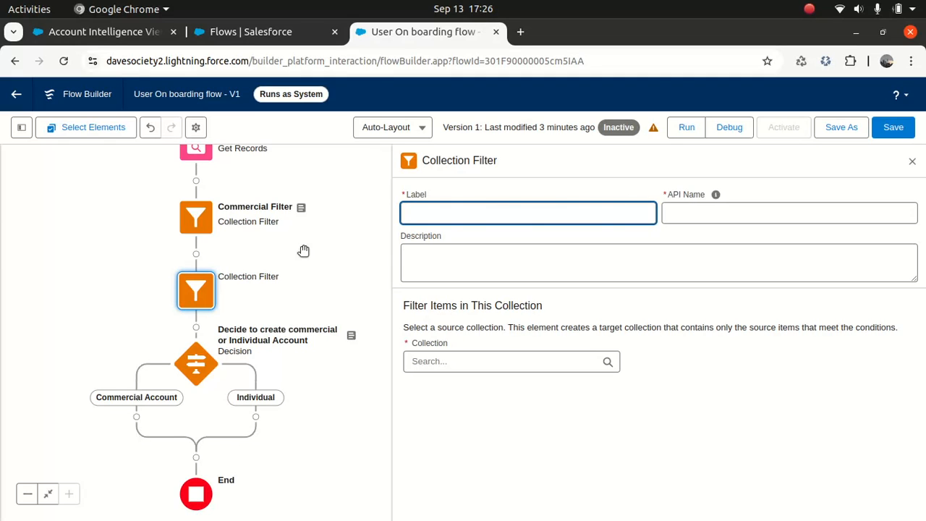
- Label the filter 'Individual filter', describe it '…to get person account id', and use Record Types from Get Record type
type("Individual filter")
key("Tab")
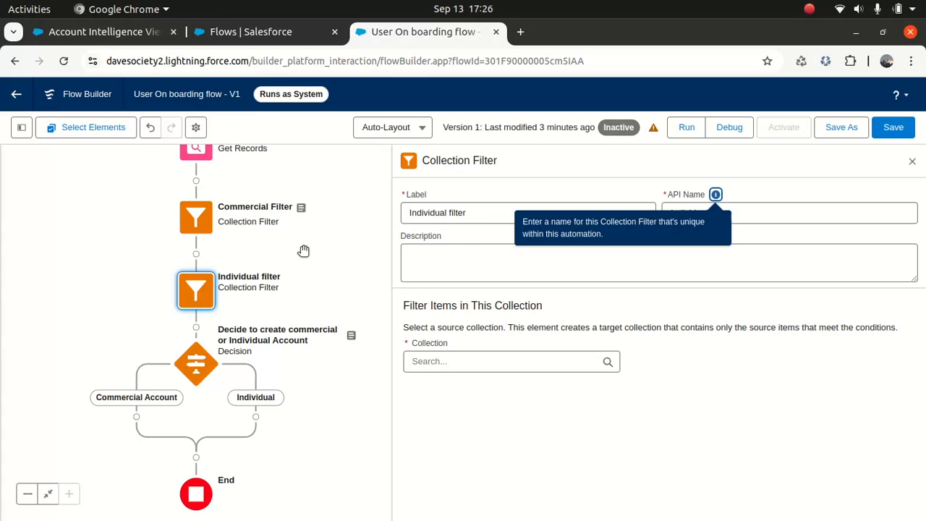
triple_click(496, 215)
key("ctrl+c")
left_click(486, 274)
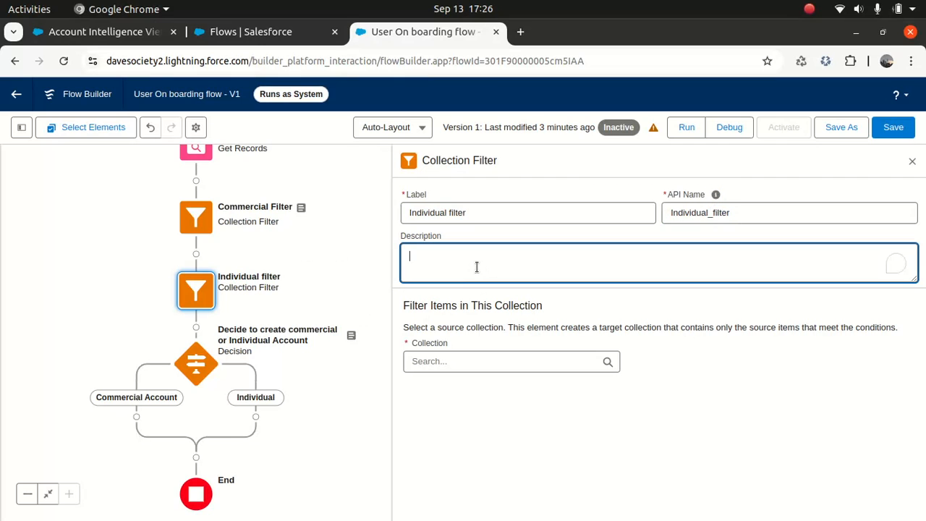
key("ctrl+v")
type("to get person account id")
key("Tab")
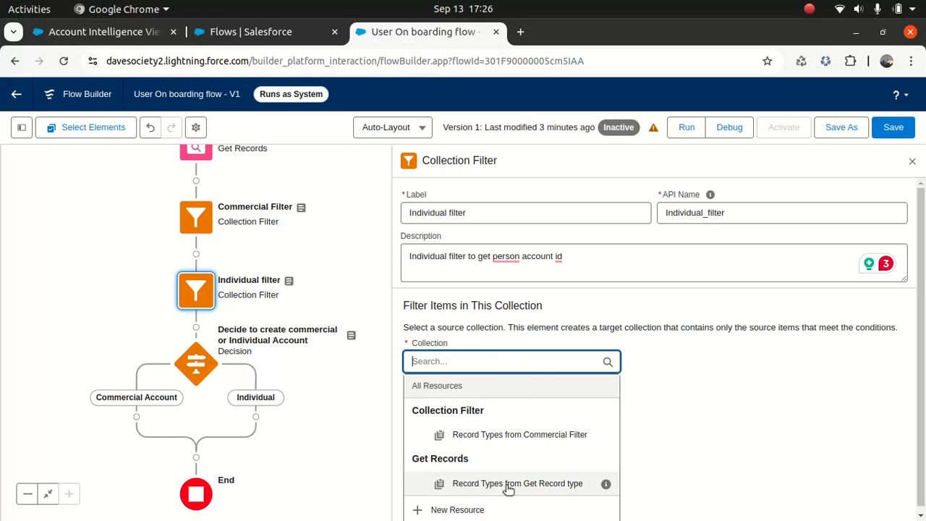
left_click(530, 479)
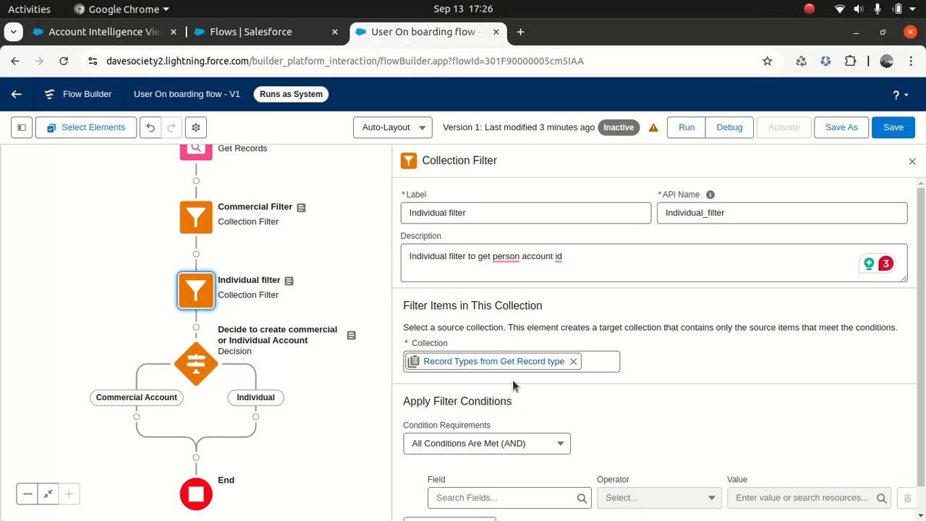
- Add a filter condition on the DeveloperName field with the Equals operator
scroll(908, 405, "down", 1)
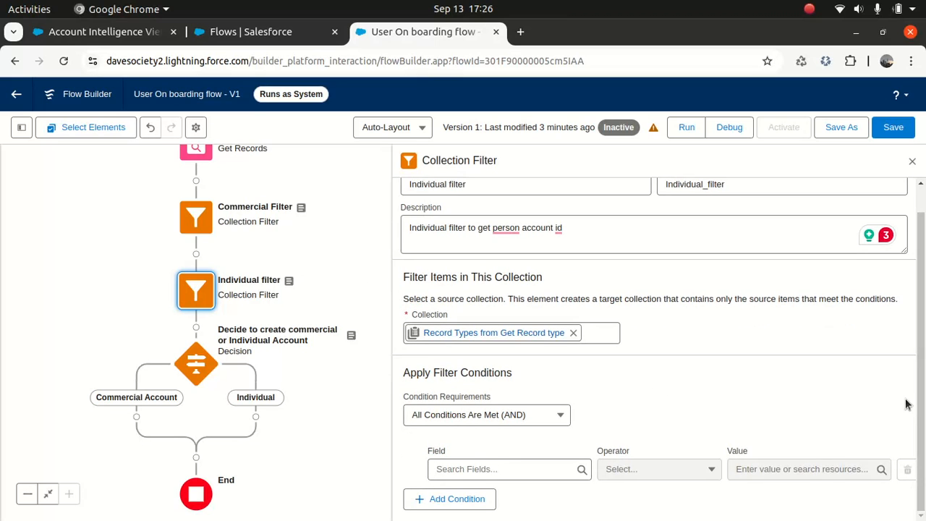
left_click(486, 468)
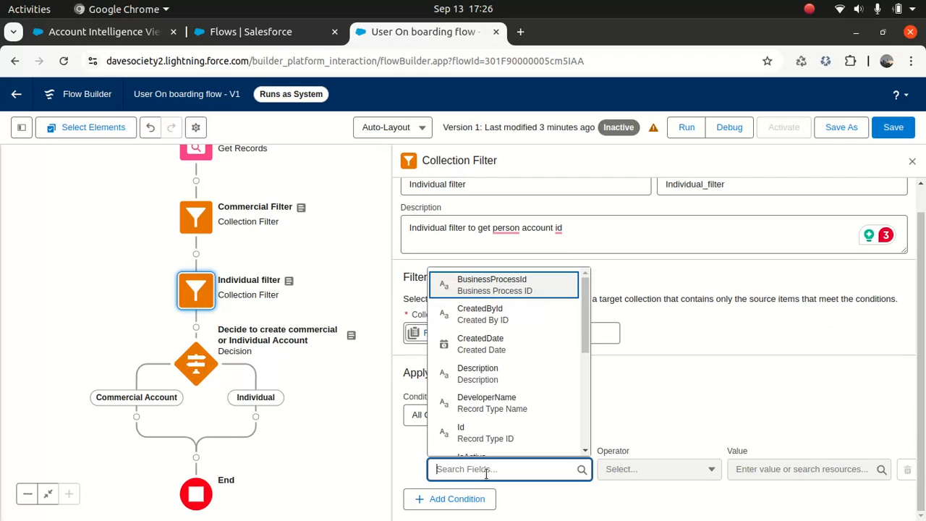
type("deve")
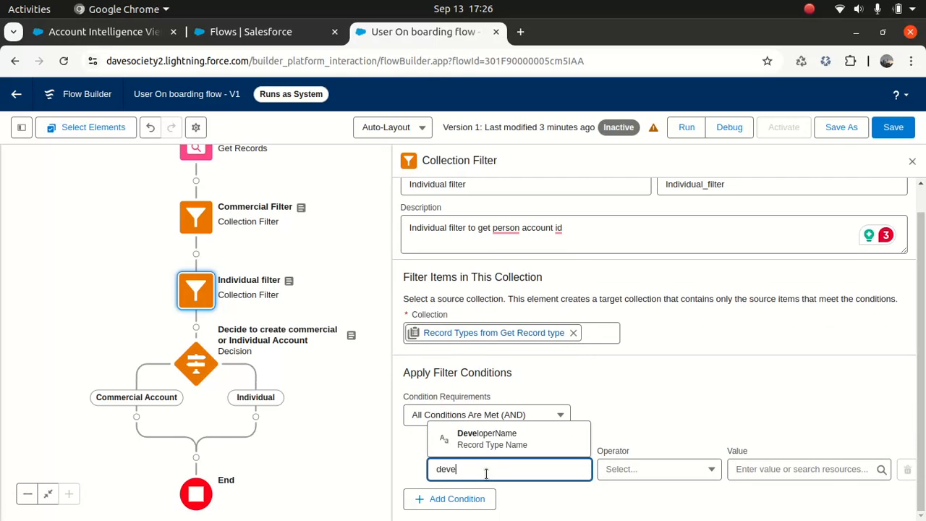
left_click(510, 433)
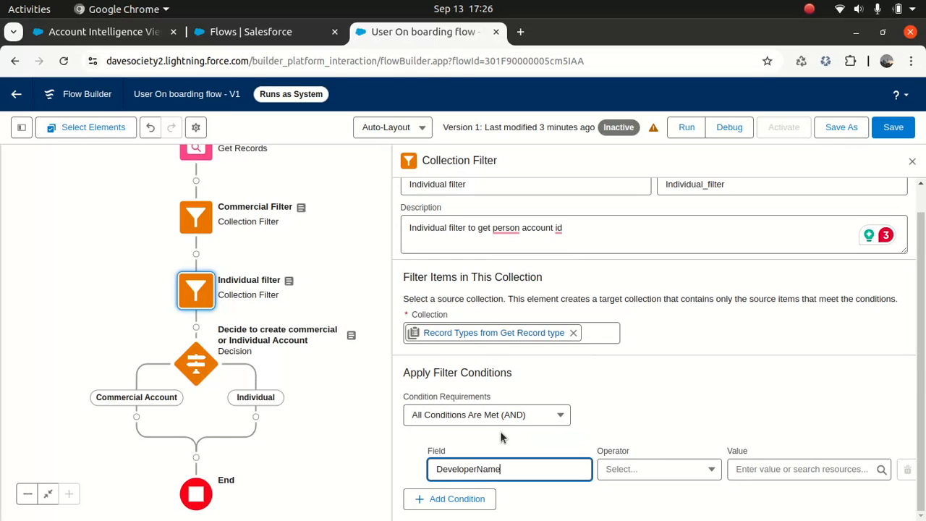
left_click(631, 470)
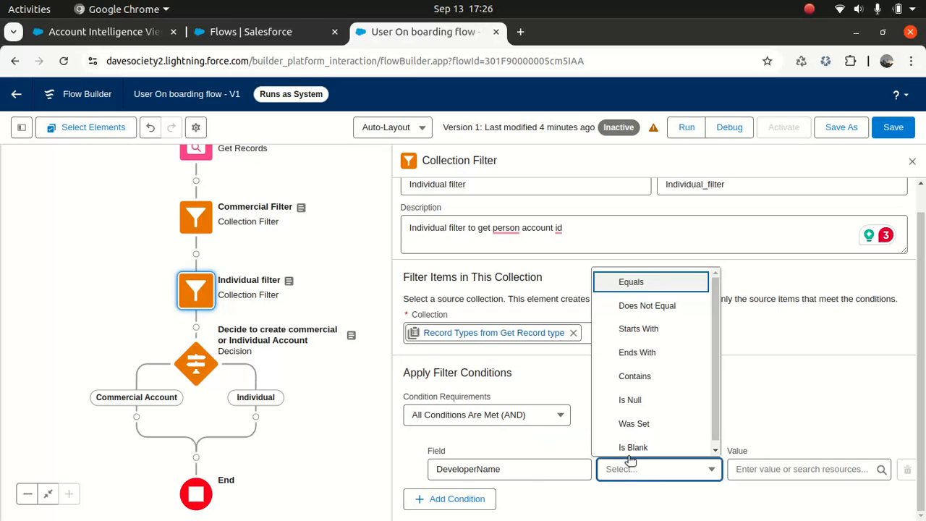
left_click(640, 285)
- Copy PersonAccount from the Developer Console into the condition value and save the flow
mouse_move(561, 517)
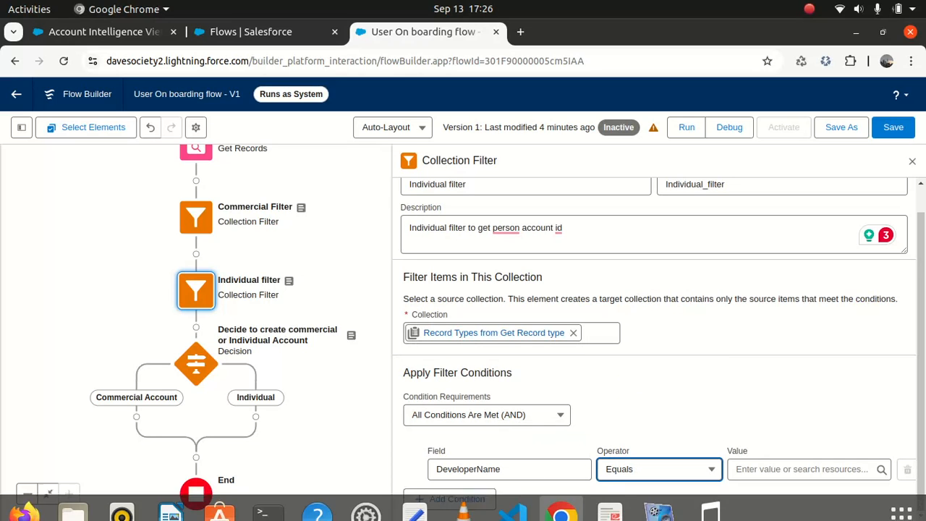
left_click(562, 499)
left_click(609, 362)
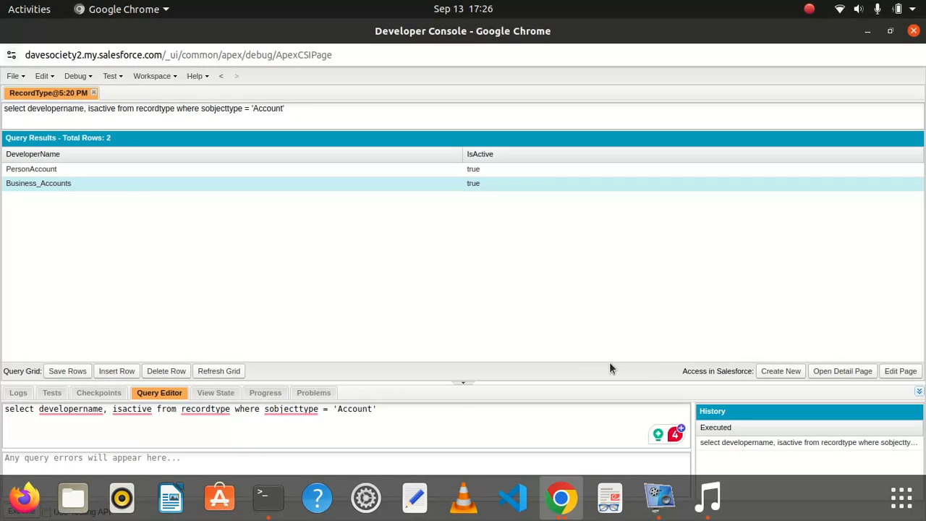
double_click(68, 169)
key("ctrl+c")
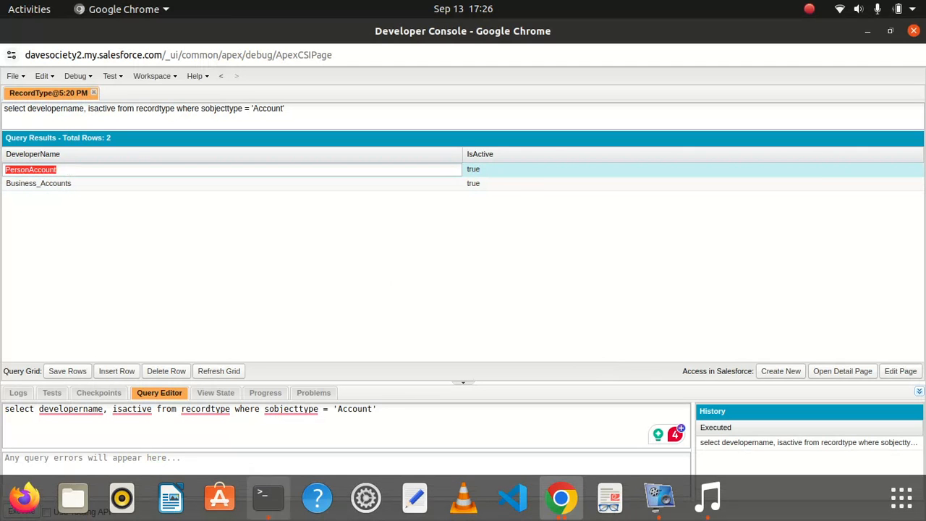
left_click(577, 510)
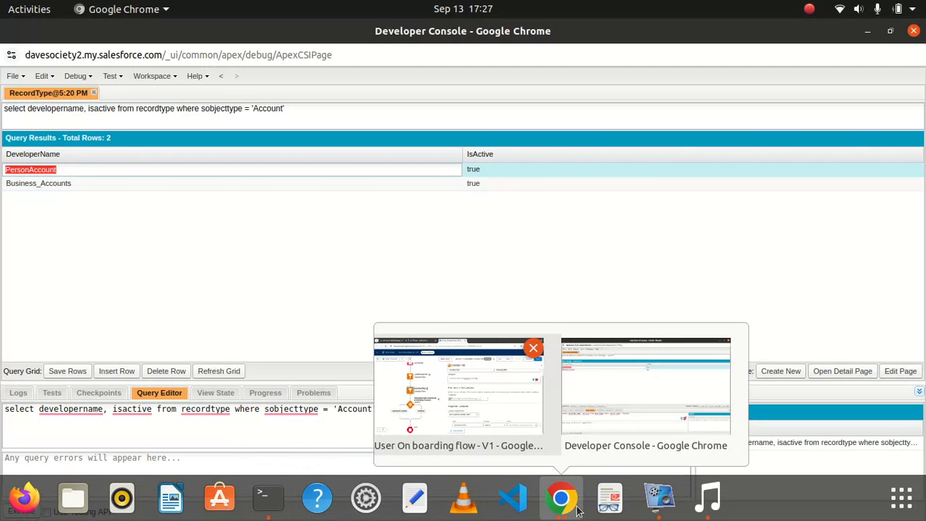
left_click(508, 381)
left_click(767, 469)
key("ctrl+v")
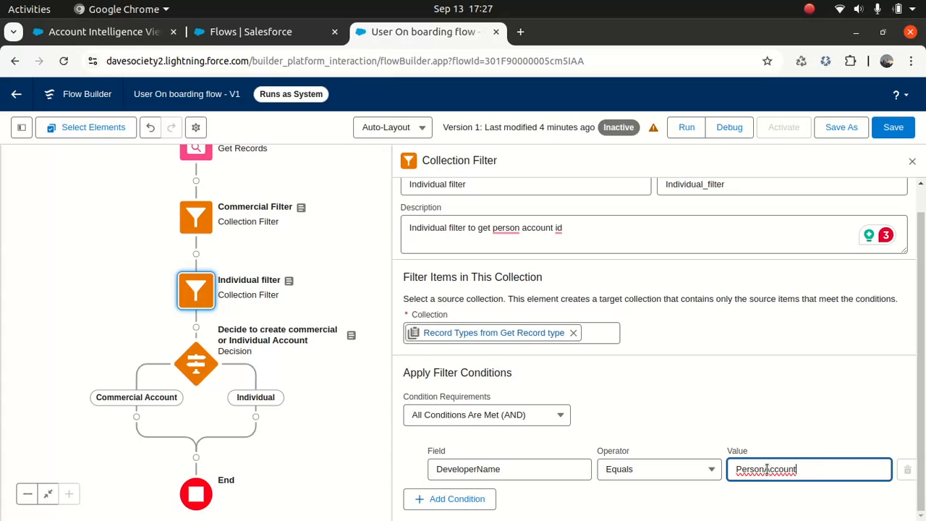
left_click(697, 405)
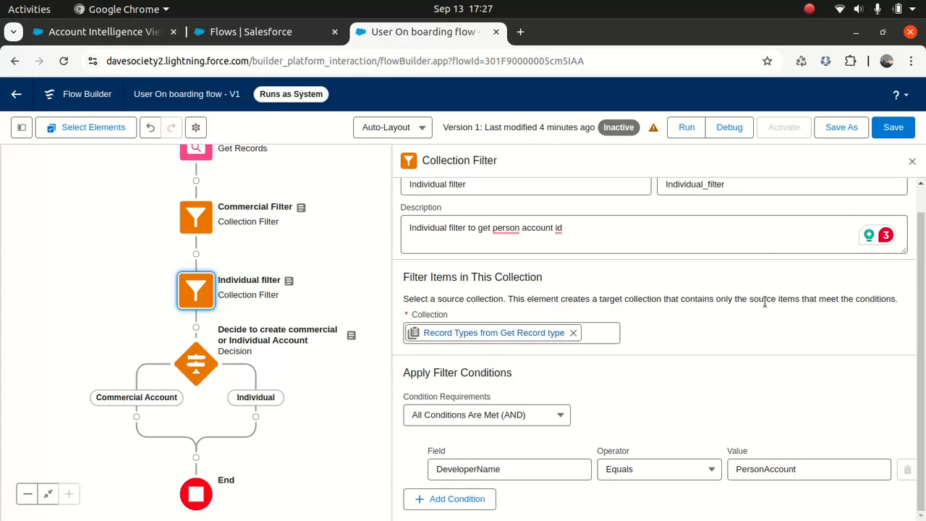
left_click(885, 128)
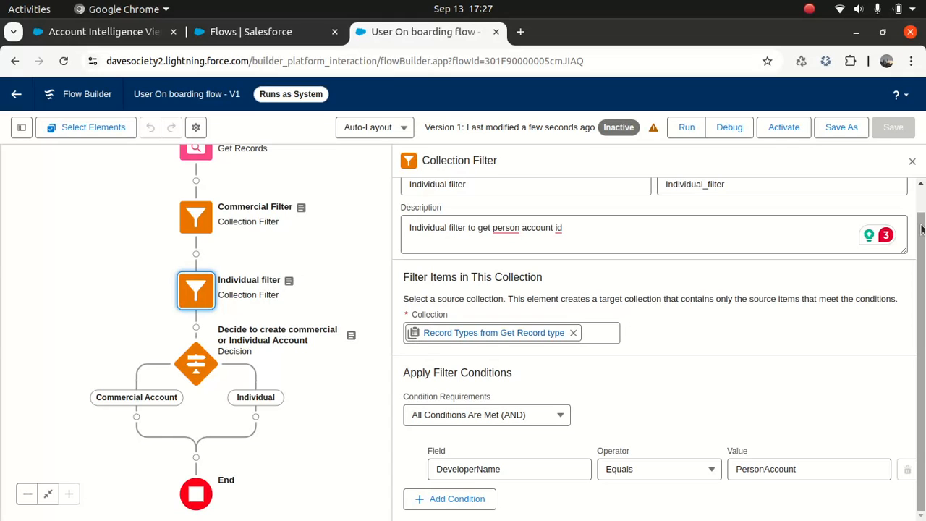
- Close the Individual filter settings, pan across the whole flow, and start a Debug run
left_click(911, 163)
left_click_drag(517, 326, 612, 282)
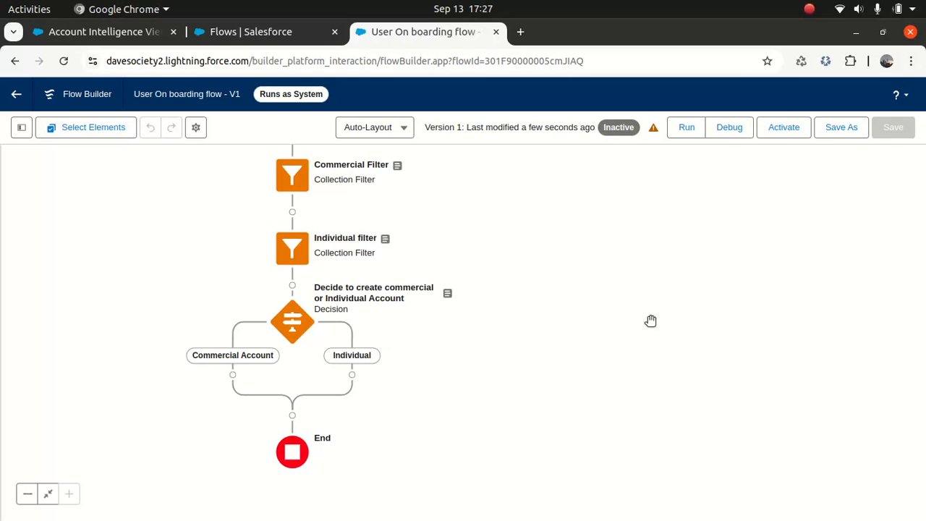
left_click_drag(651, 321, 616, 473)
scroll(639, 380, "up", 3)
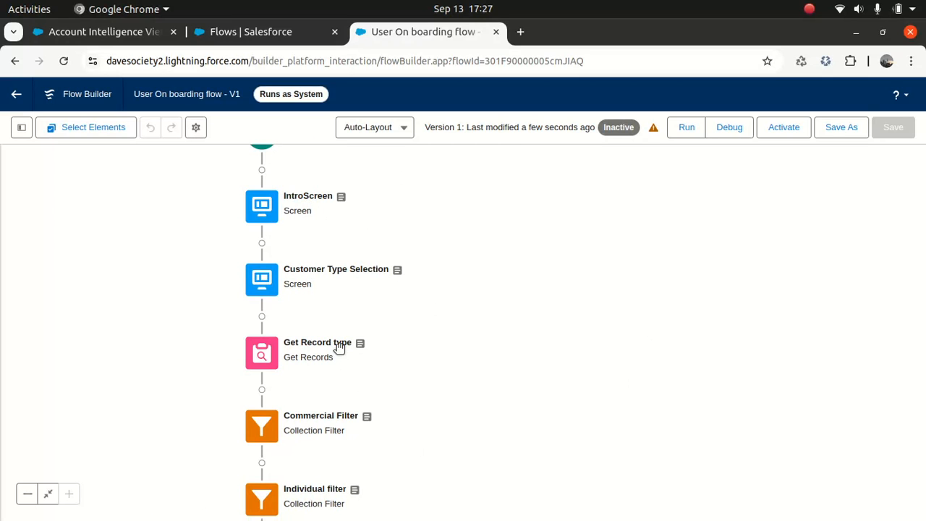
left_click_drag(481, 325, 486, 190)
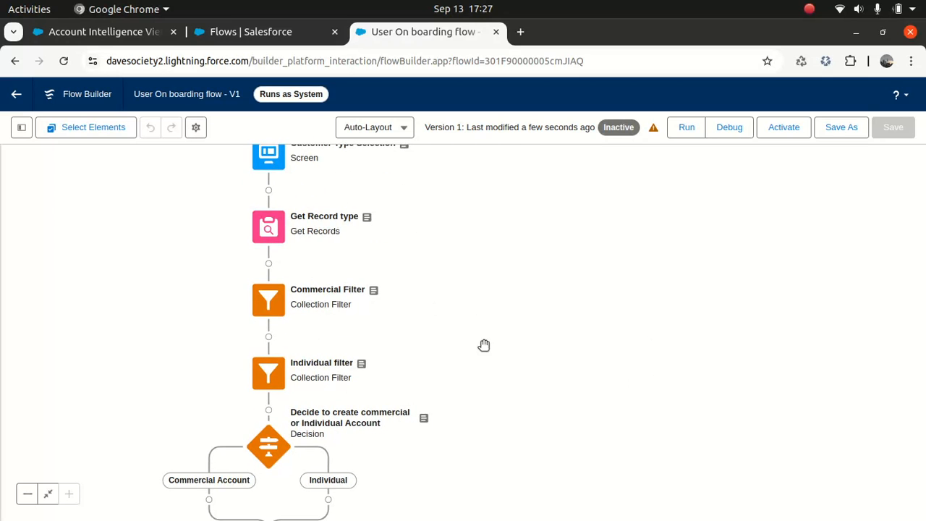
left_click_drag(531, 323, 529, 278)
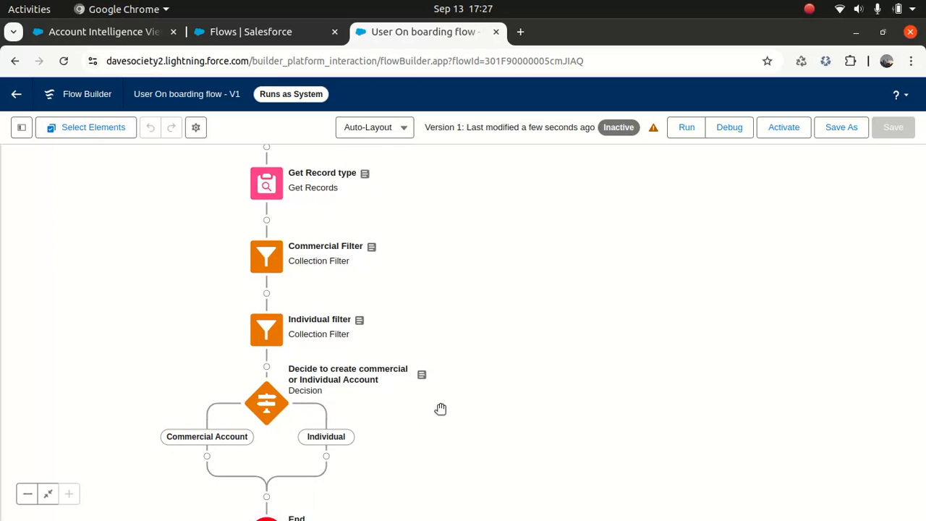
left_click_drag(496, 440, 507, 344)
left_click_drag(604, 268, 582, 356)
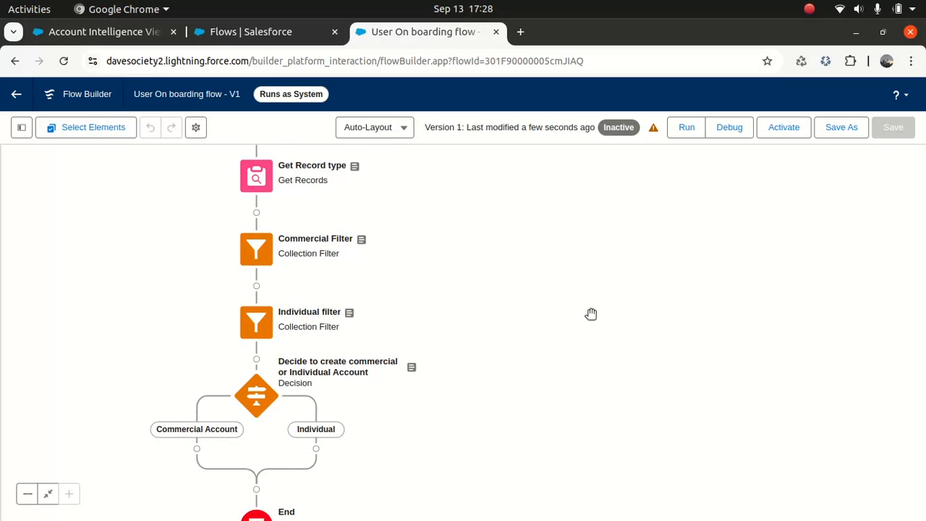
left_click(728, 127)
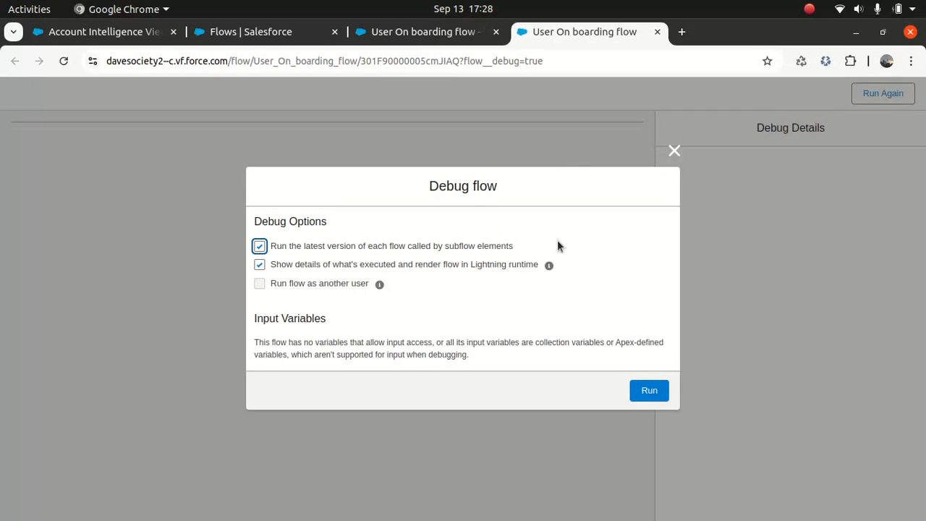
- Run the debug, pass the welcome screen, and choose Commercial as the Customer Type
left_click(653, 395)
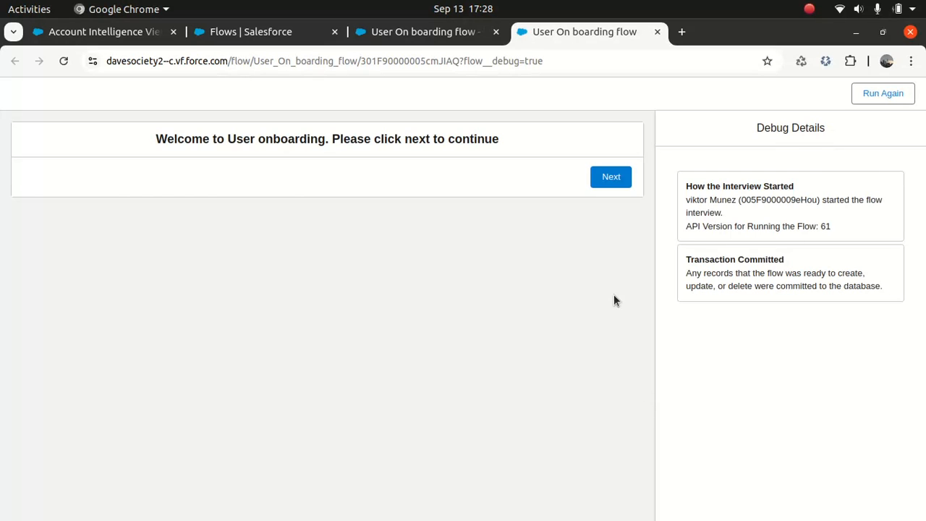
left_click(607, 178)
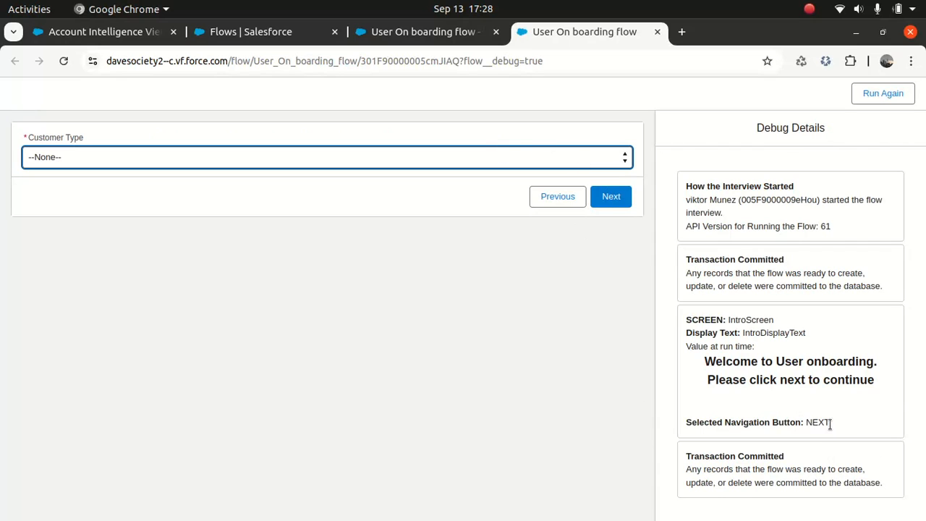
left_click_drag(832, 426, 807, 421)
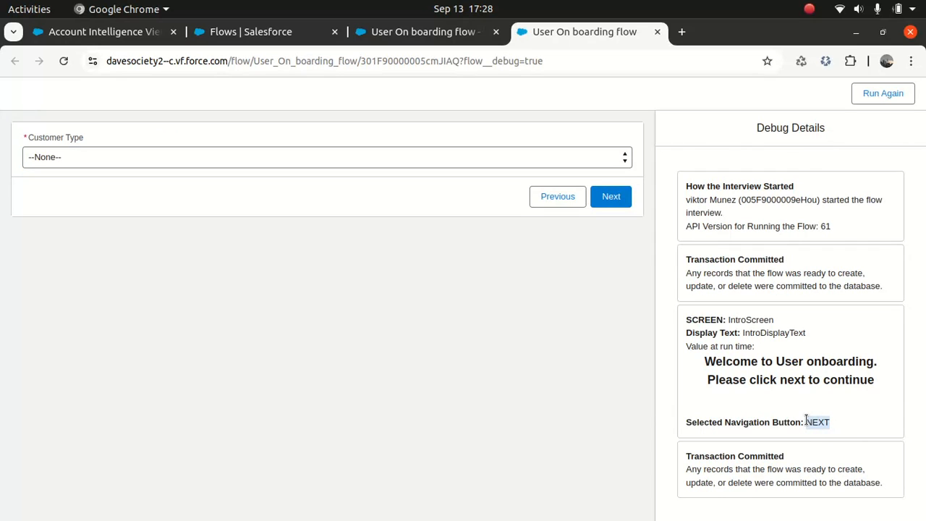
left_click_drag(688, 318, 791, 406)
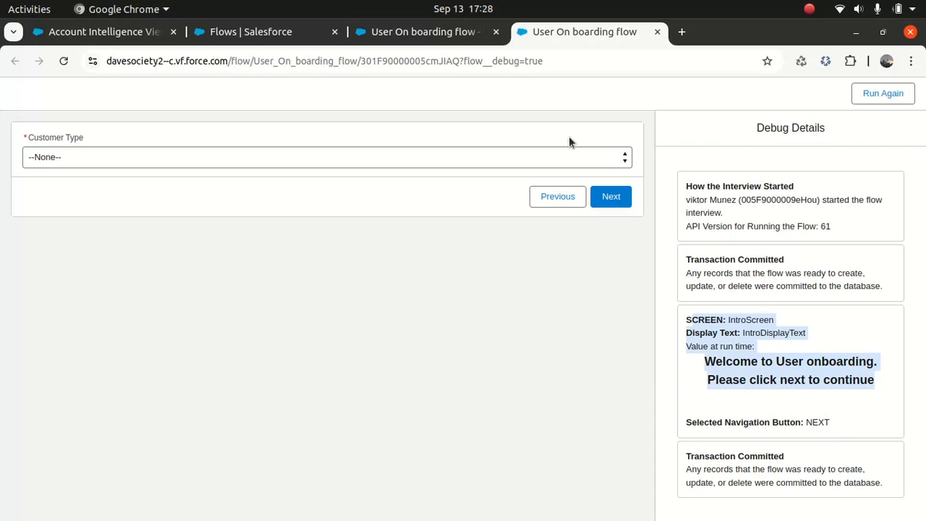
left_click(540, 157)
left_click(451, 192)
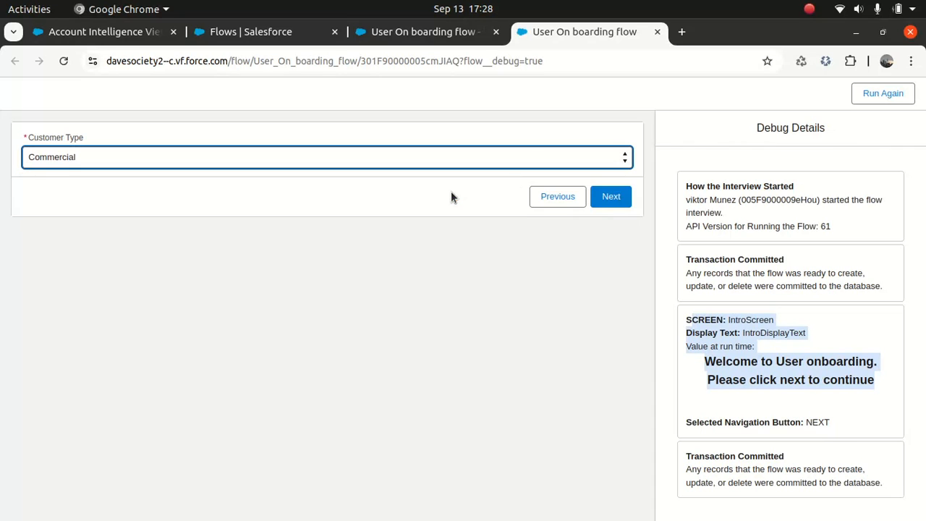
left_click(604, 201)
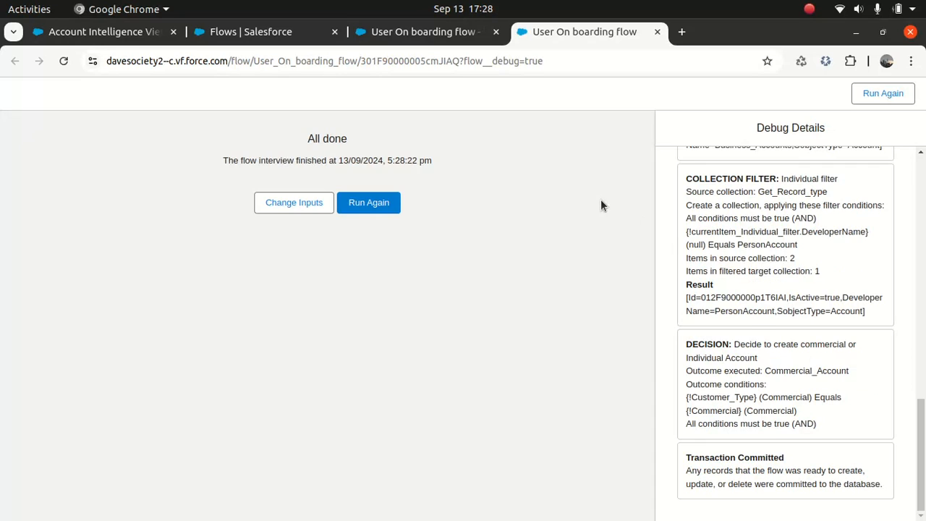
- Review the Get Records and decision results in Debug Details, then close the debug run
left_click_drag(921, 423, 921, 258)
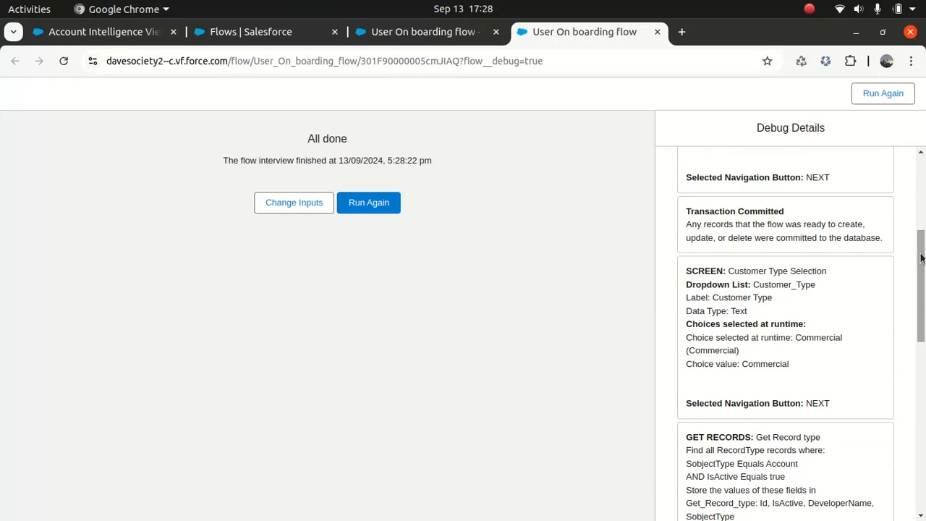
left_click_drag(735, 271, 817, 365)
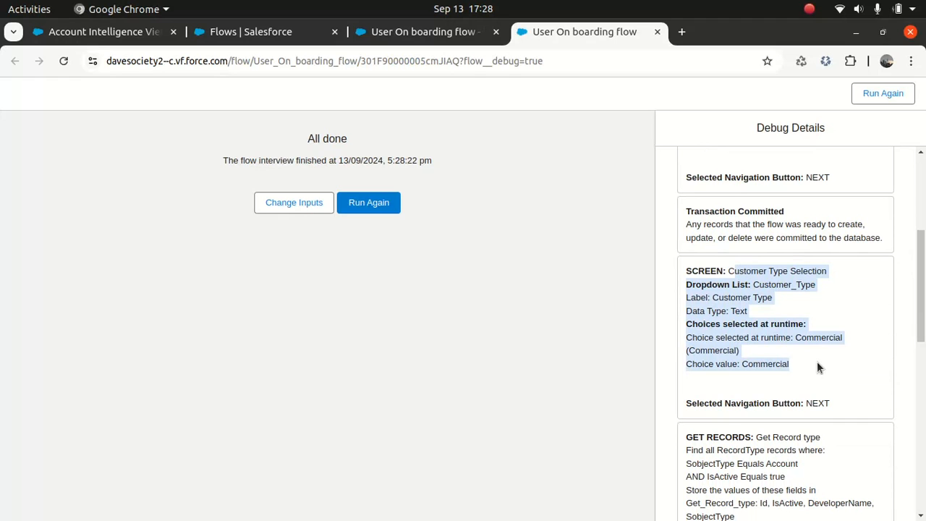
mouse_move(921, 304)
left_mouse_down()
mouse_move(920, 261)
mouse_move(921, 305)
left_mouse_up()
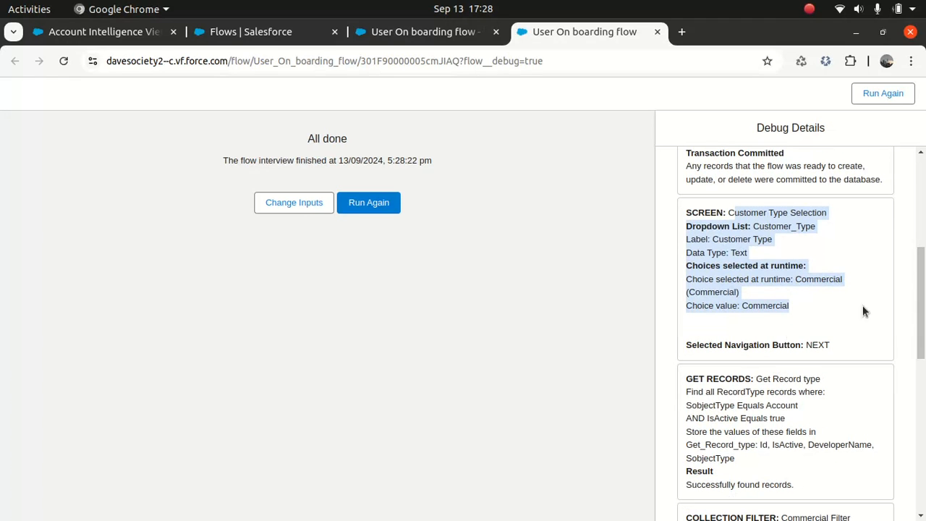
scroll(774, 399, "down", 3)
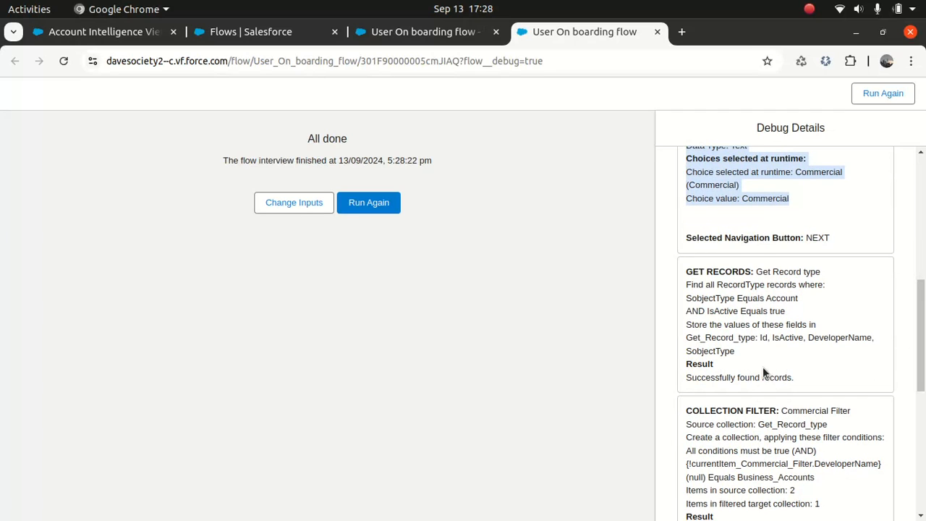
left_click_drag(797, 377, 693, 376)
left_click_drag(921, 299, 922, 369)
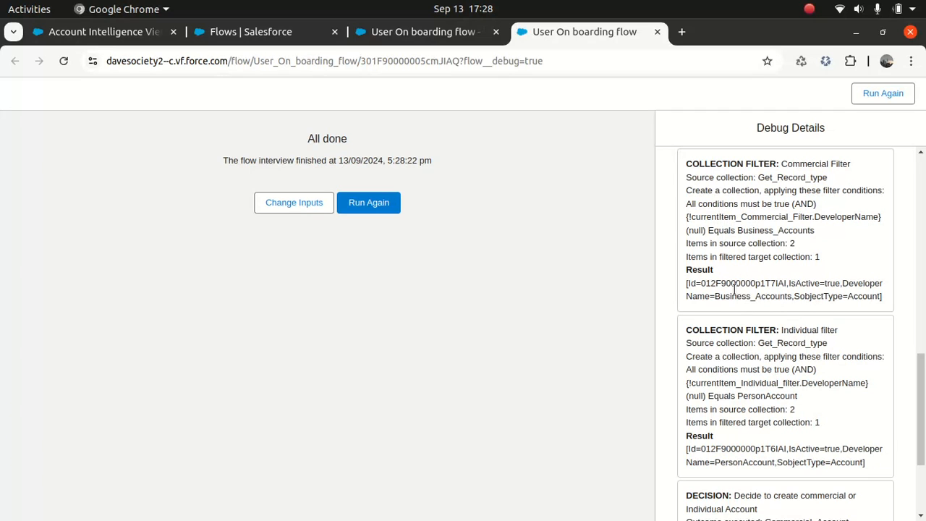
left_click_drag(921, 398, 920, 460)
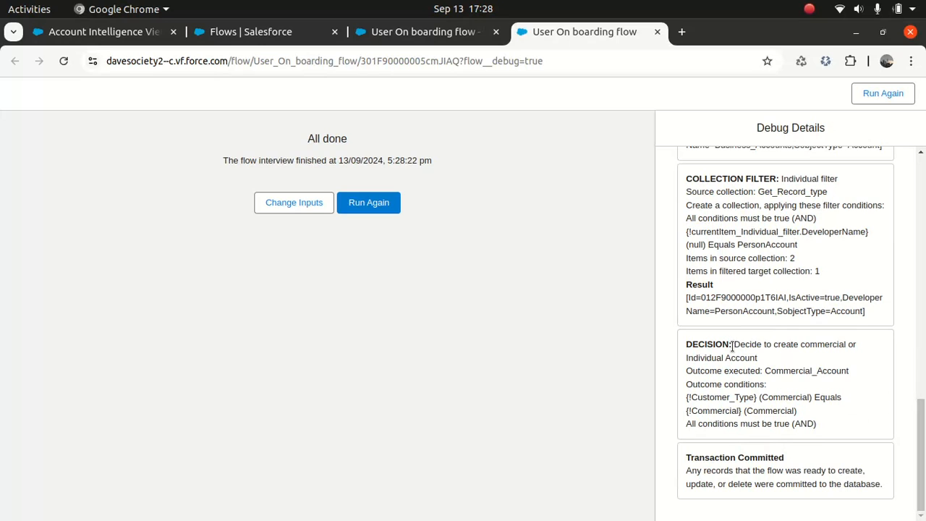
left_click_drag(734, 344, 816, 423)
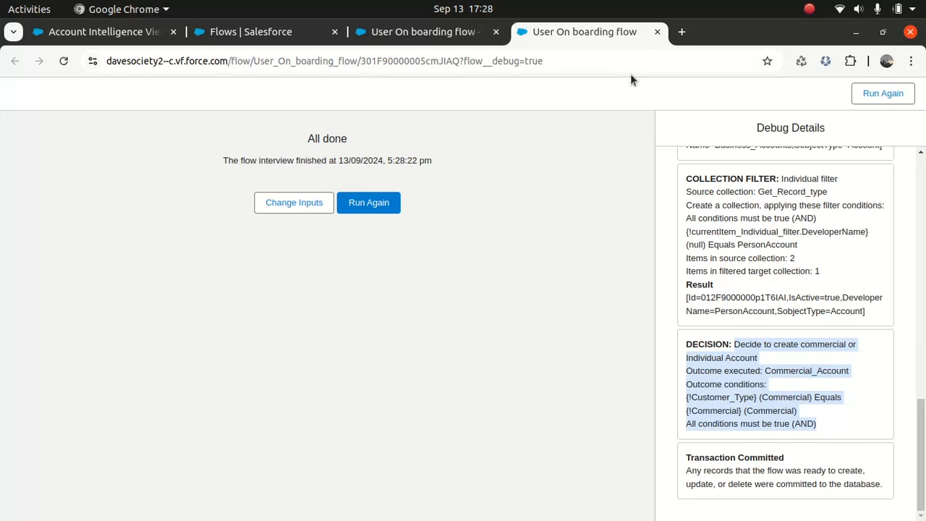
left_click(657, 33)
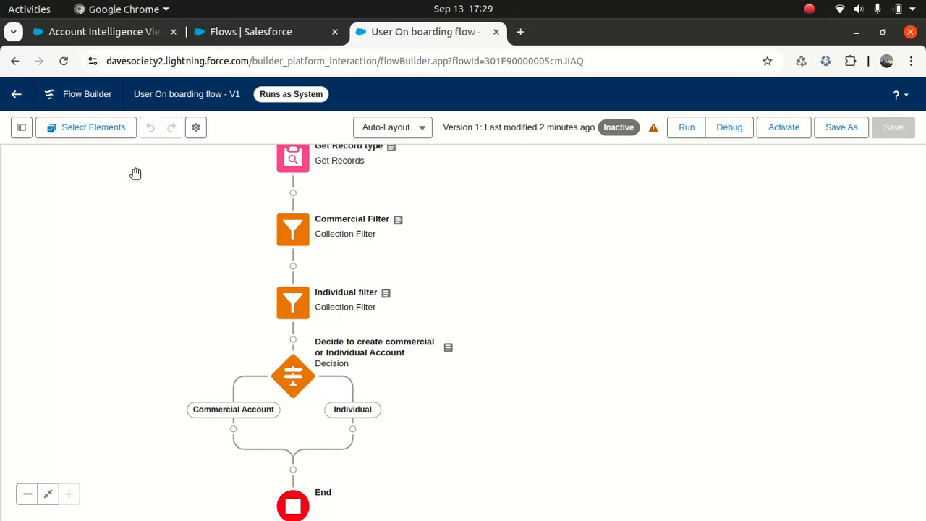
- Create a new Variable resource named AccountObject with AccountObject as its description
left_click(84, 135)
left_click(87, 128)
left_click(21, 128)
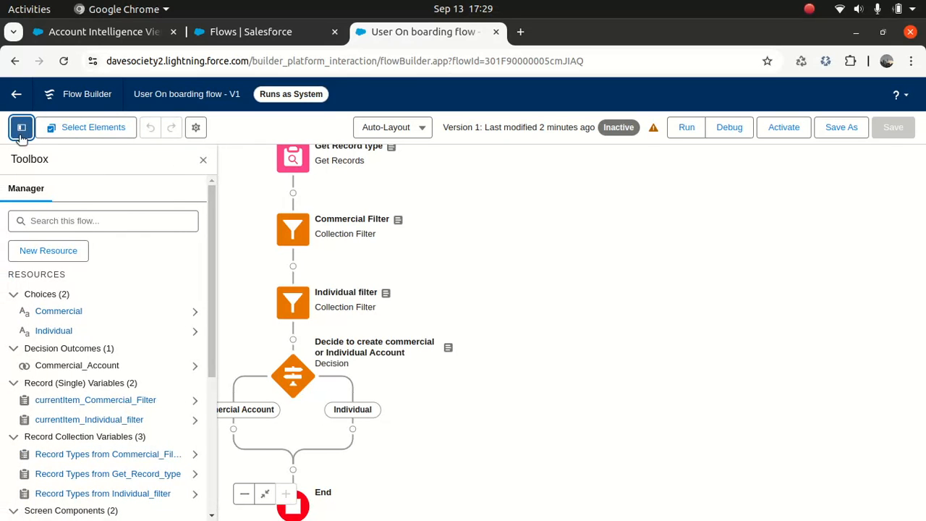
left_click(53, 252)
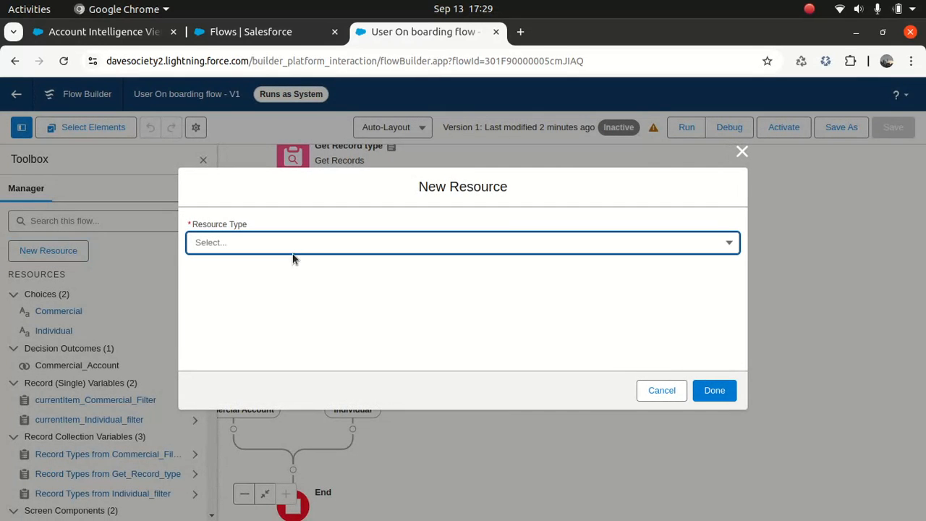
left_click(294, 250)
left_click(244, 269)
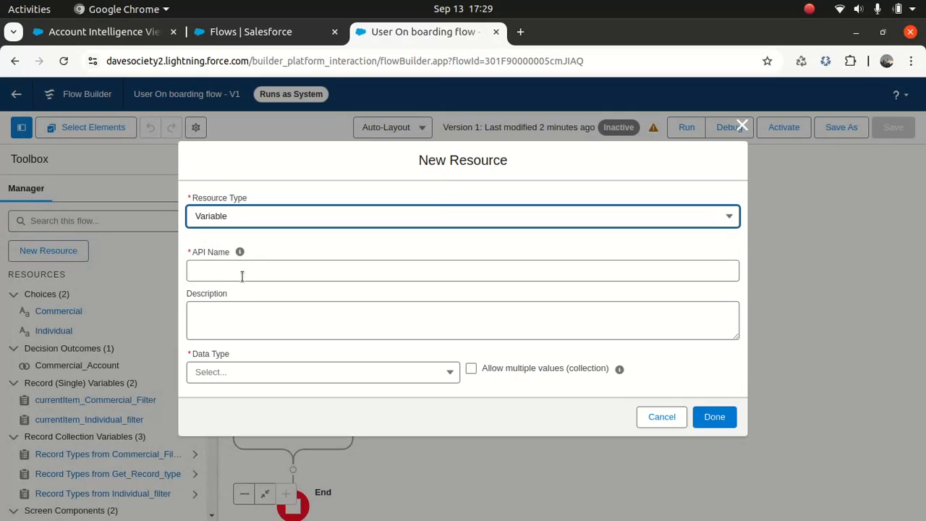
left_click(250, 270)
type("AccountObject")
left_click(267, 313)
left_click(264, 270)
double_click(267, 272)
key("ctrl+c")
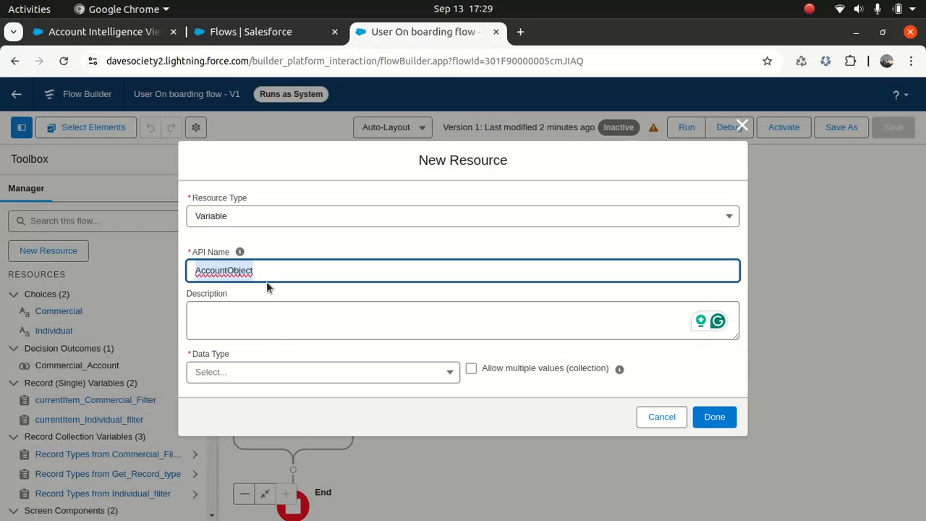
left_click(269, 324)
key("ctrl+v")
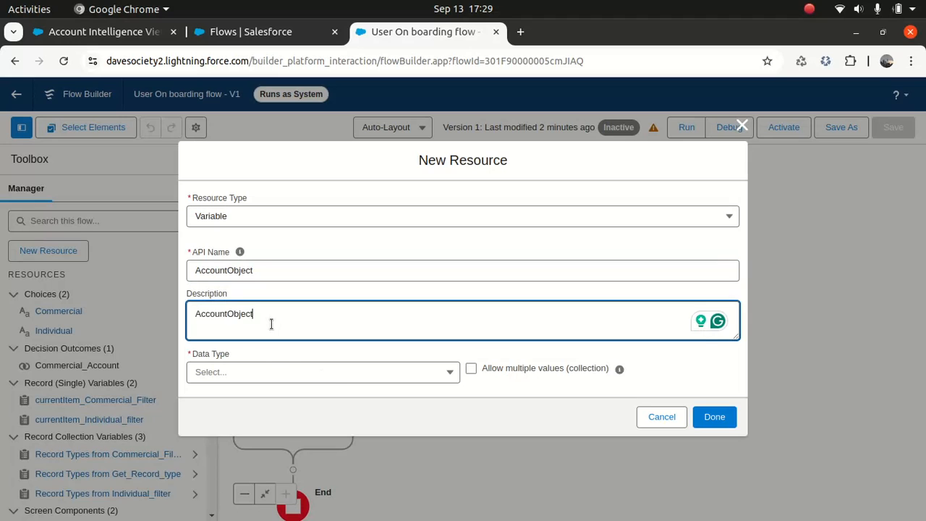
- Make AccountObject a Record variable of the Account object and save it
left_click(315, 374)
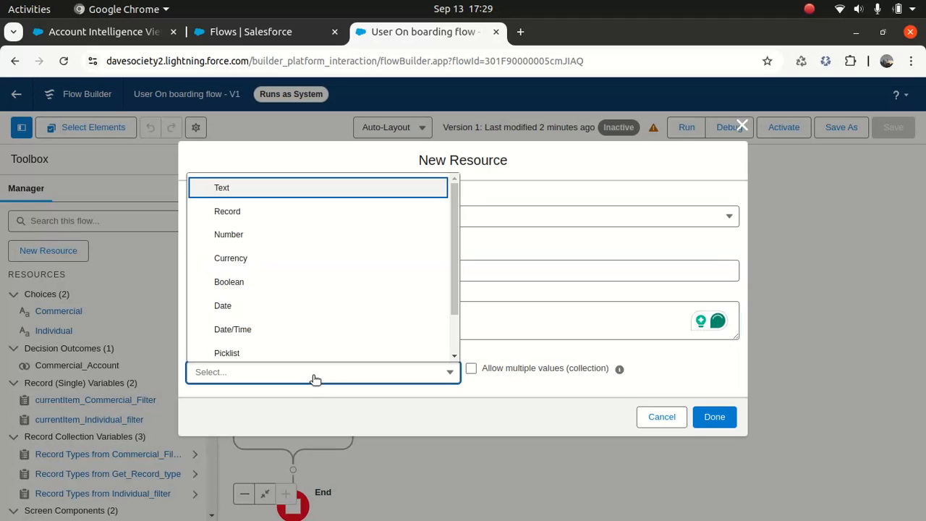
left_click(258, 211)
left_click(250, 382)
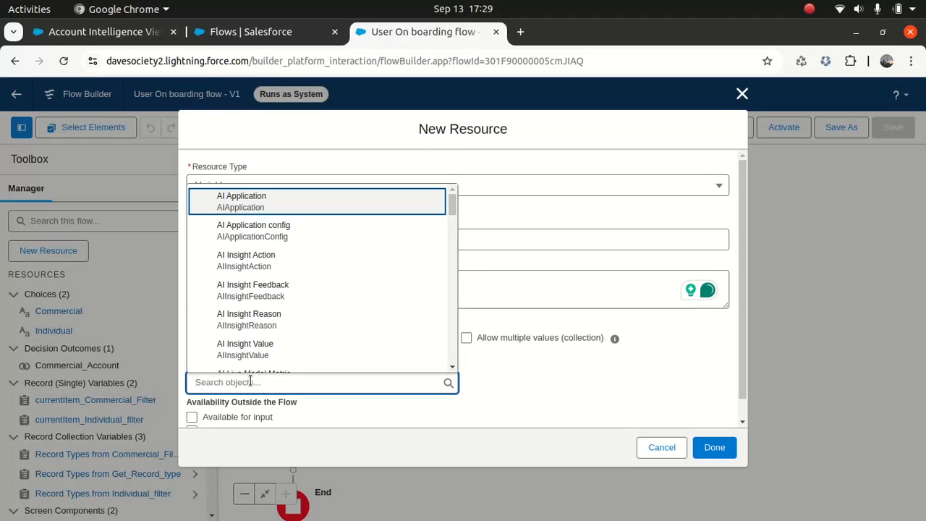
type("accou")
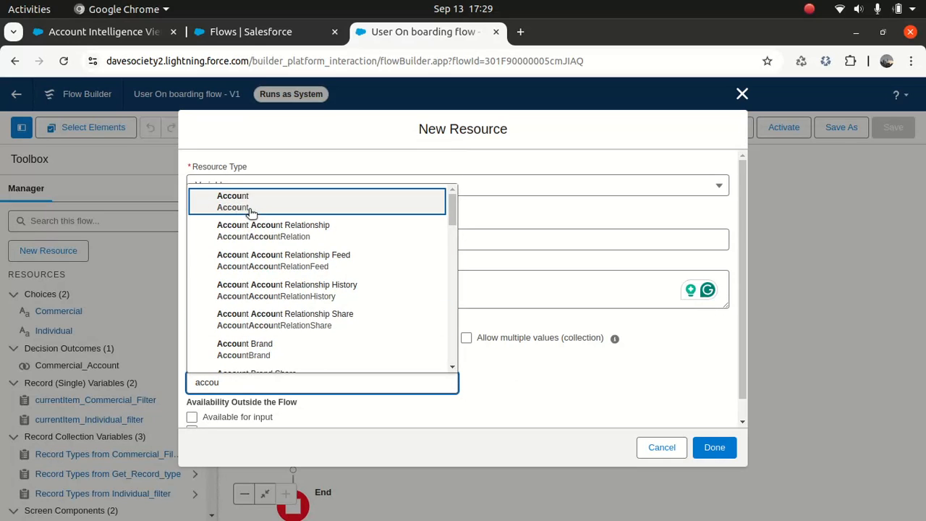
left_click(250, 204)
left_click(514, 370)
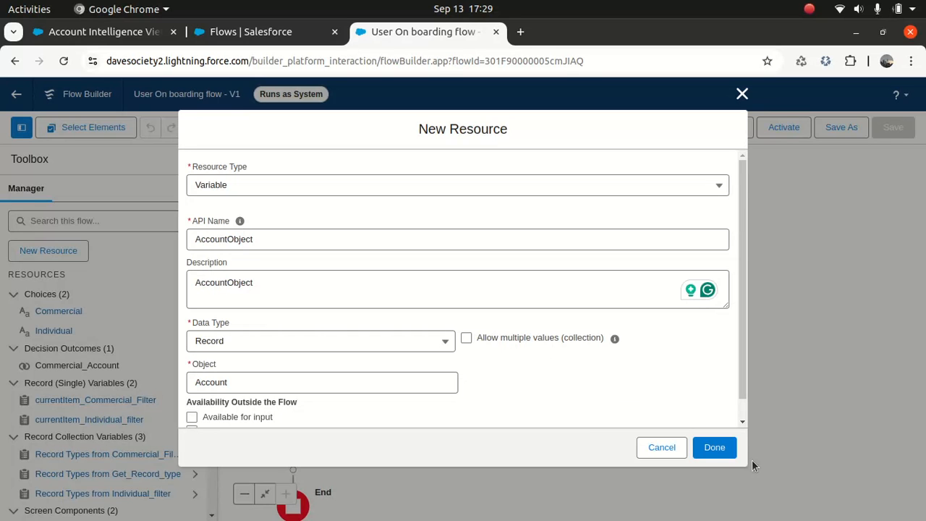
left_click(716, 447)
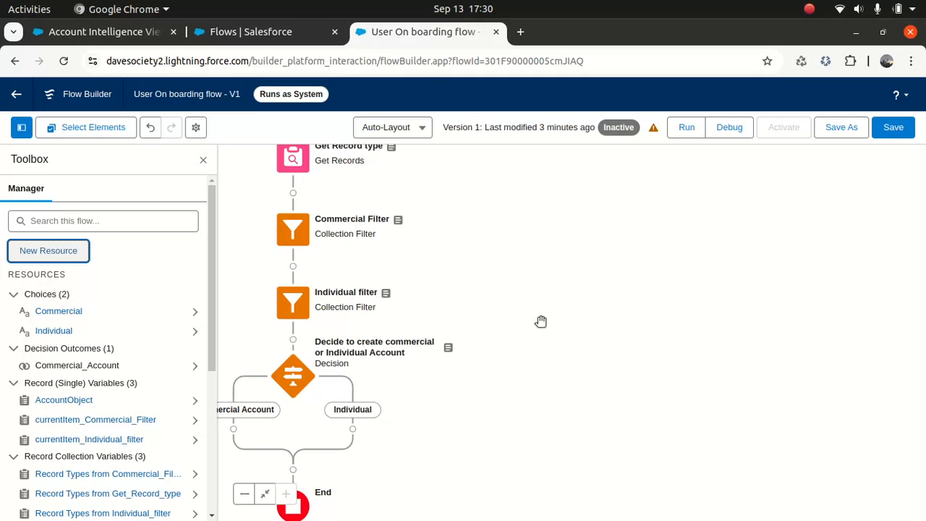
- Insert an Assignment element on the Commercial Account branch
left_click_drag(500, 334, 597, 325)
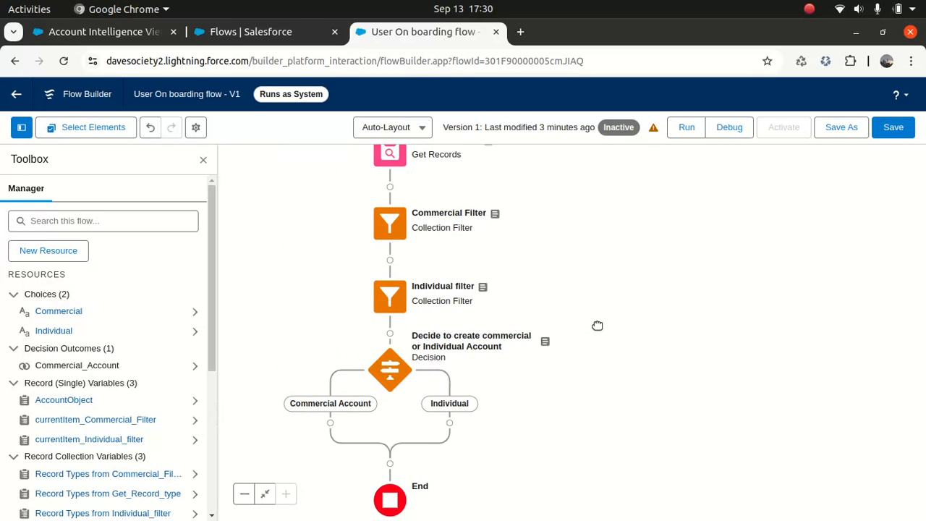
left_click(330, 422)
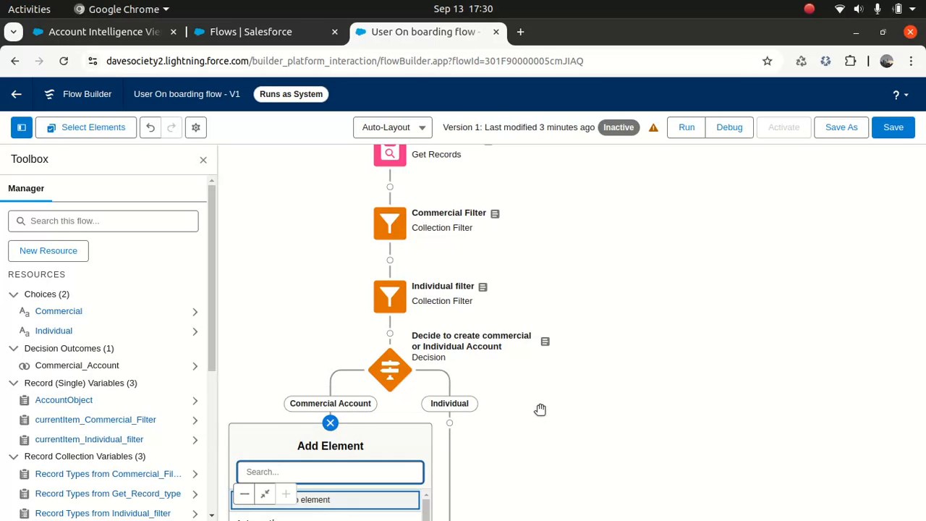
left_click(391, 355)
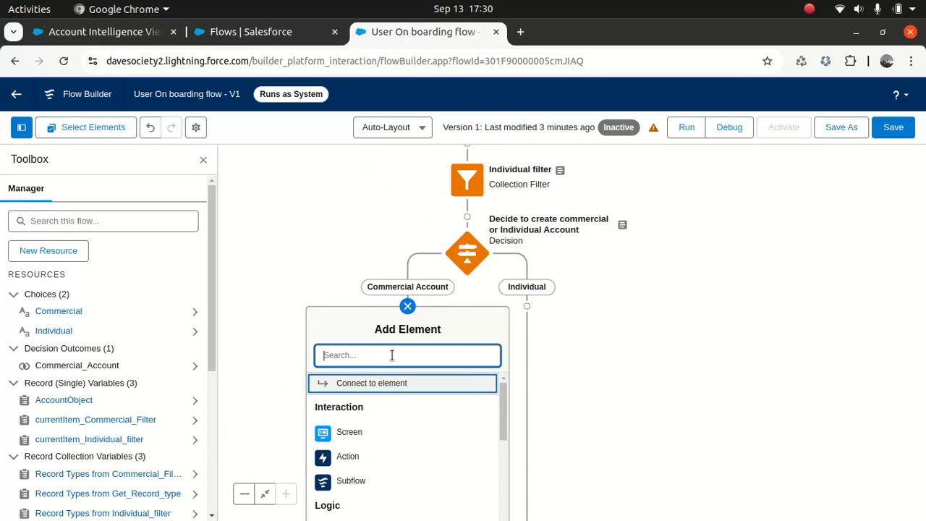
type("Ass")
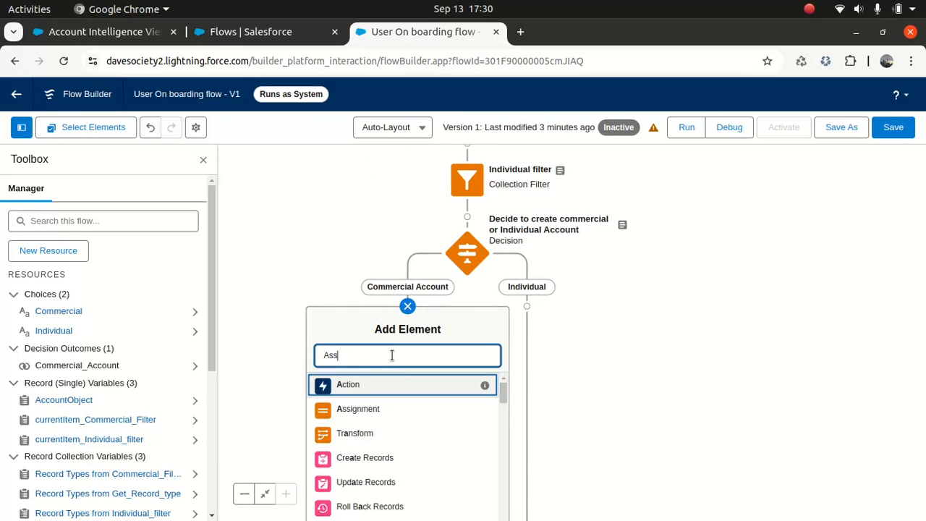
left_click(365, 387)
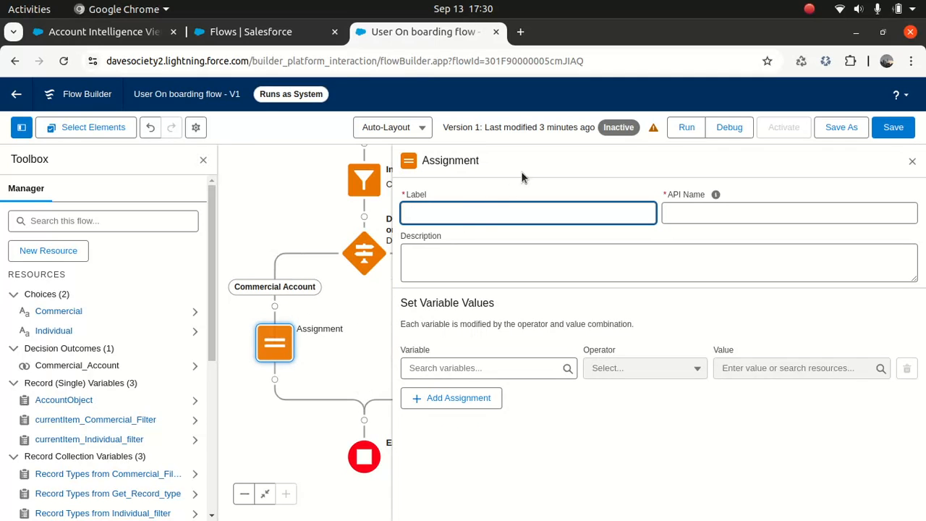
- Label the assignment 'Assign Commercial Account' and reuse the label as its description
type("AssignA")
key("BackSpace")
type("Account")
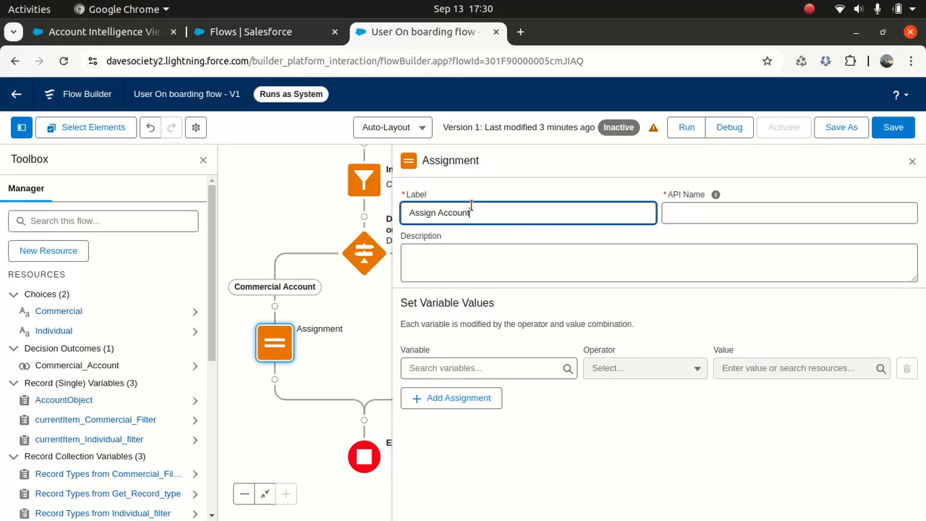
key("BackSpace")
key("BackSpace")
key("BackSpace")
key("BackSpace")
key("BackSpace")
key("BackSpace")
key("BackSpace")
type("ommercial Account")
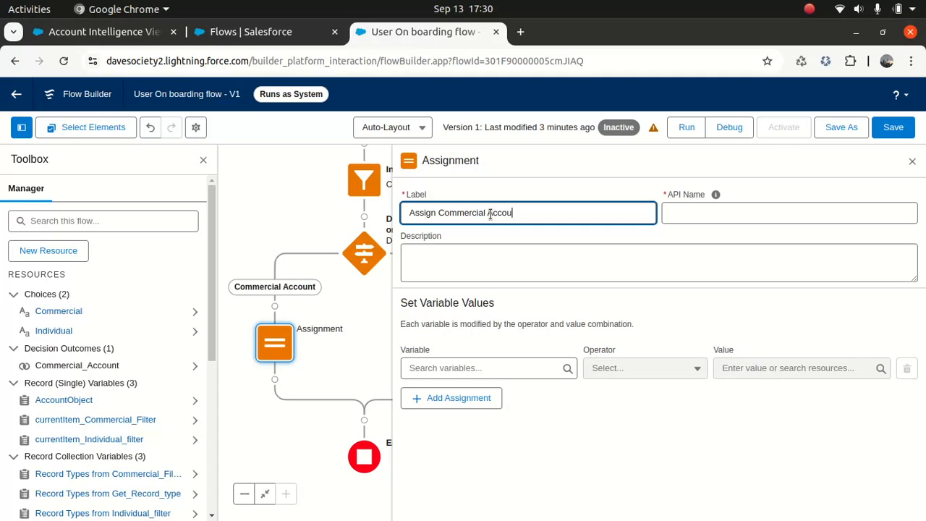
key("Tab")
left_click(461, 260)
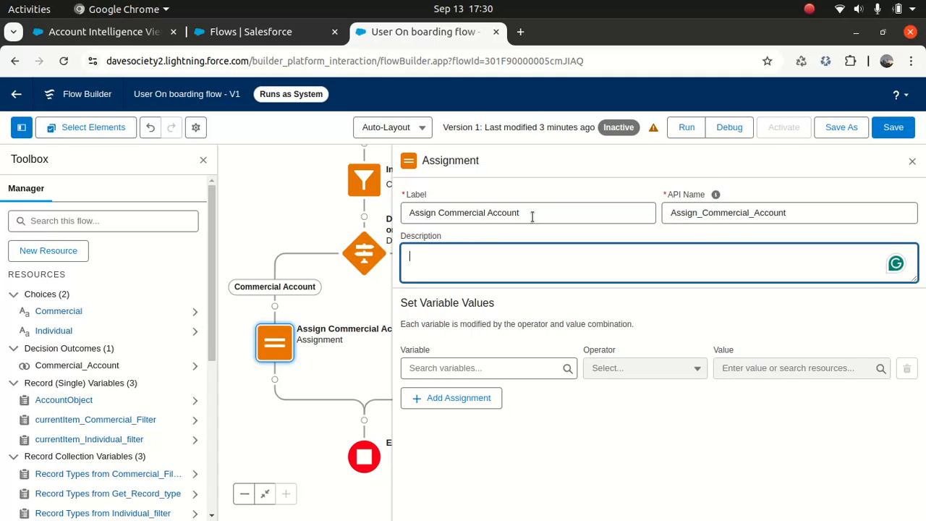
triple_click(531, 214)
key("ctrl+c")
left_click(523, 279)
key("ctrl+v")
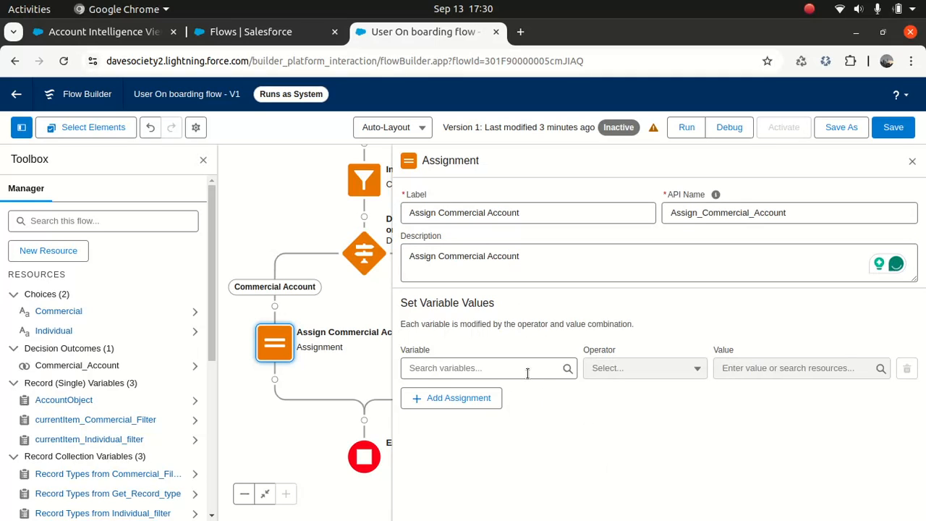
- Set the assignment to AccountObject > Account Name Equals, leaving the value empty, and close it
left_click(526, 369)
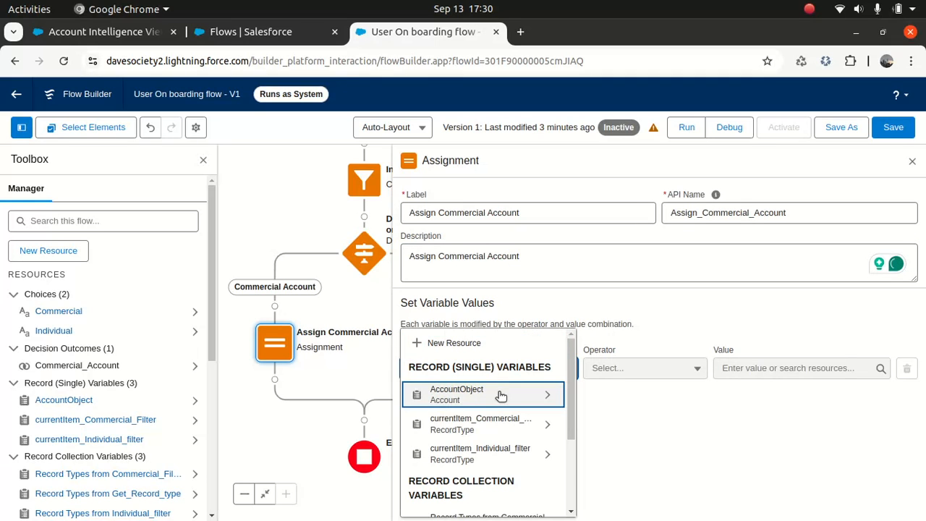
left_click(499, 395)
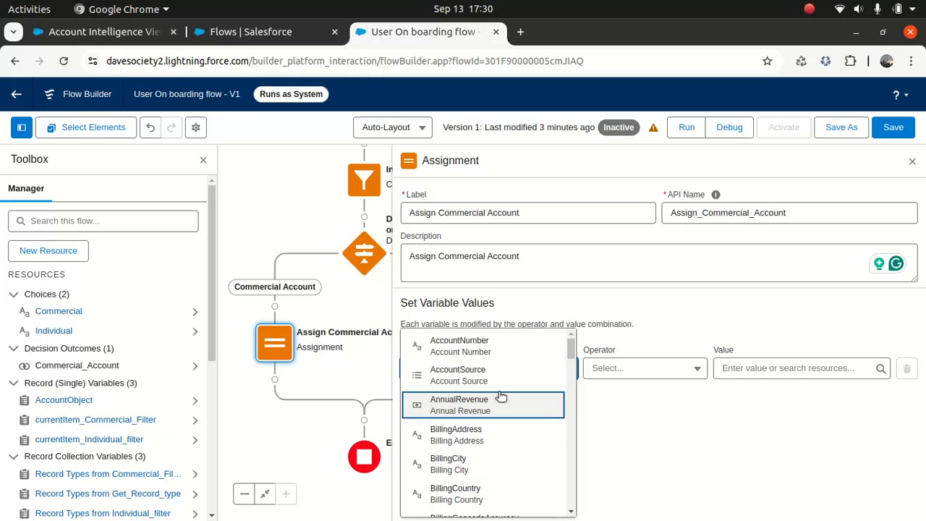
type("Name")
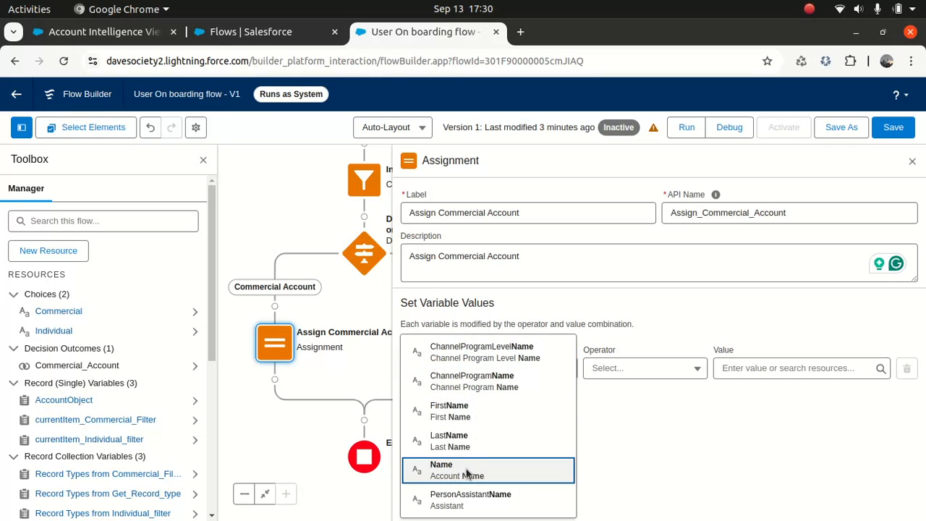
left_click(468, 474)
left_click(752, 368)
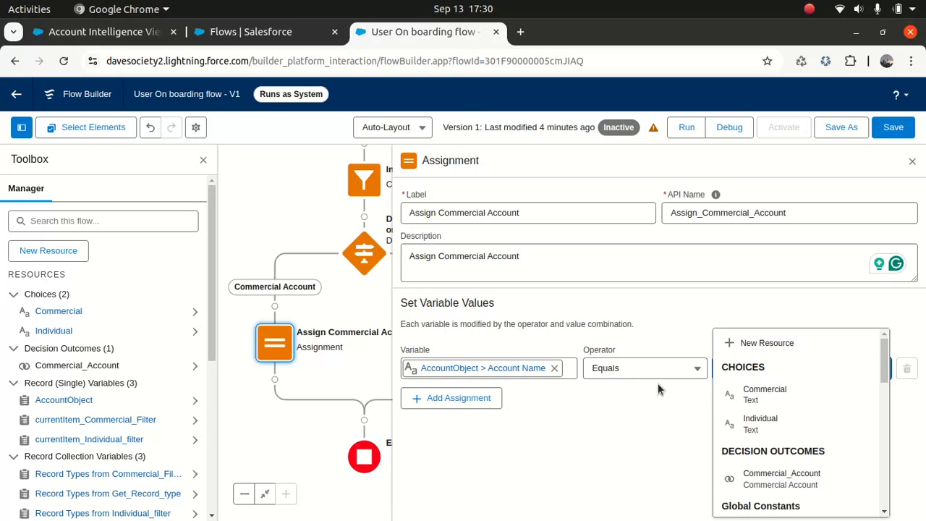
left_click(582, 418)
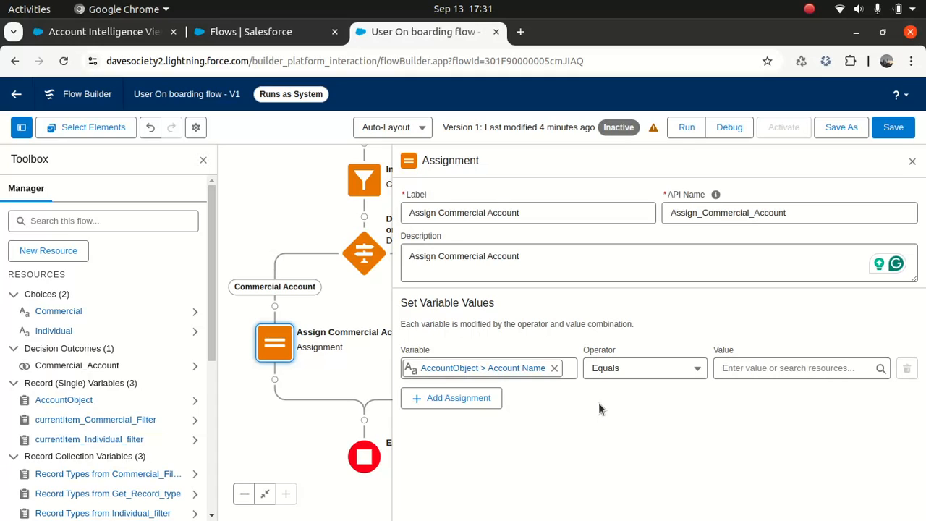
left_click(914, 162)
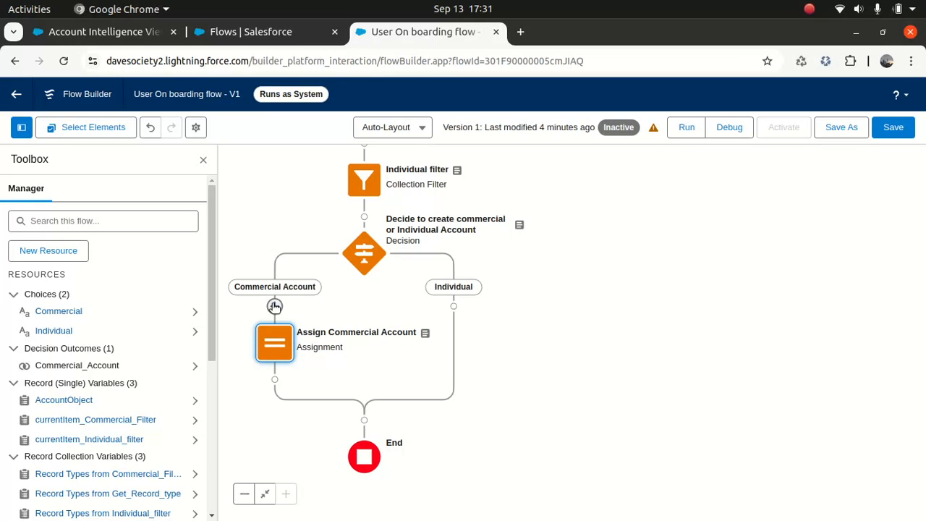
- Add a Screen element to the Commercial Account branch
left_click(275, 306)
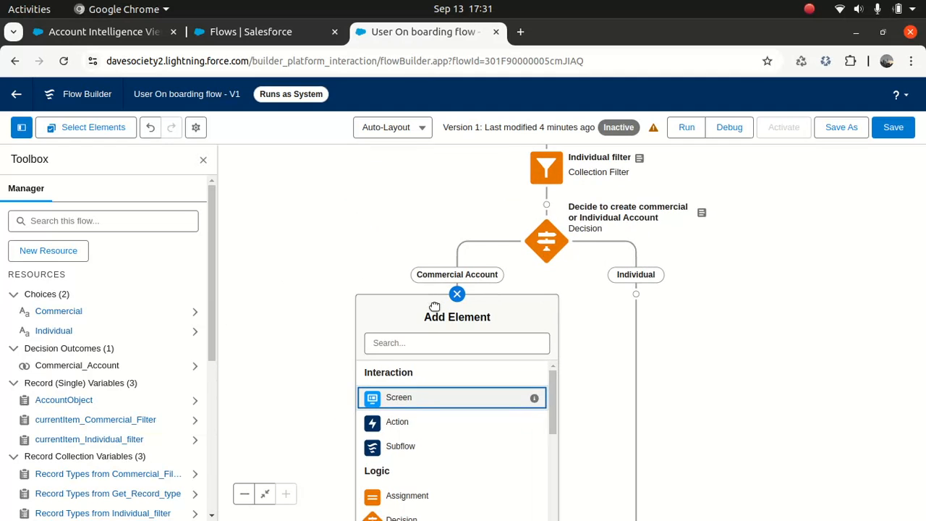
left_click(406, 401)
left_click(311, 218)
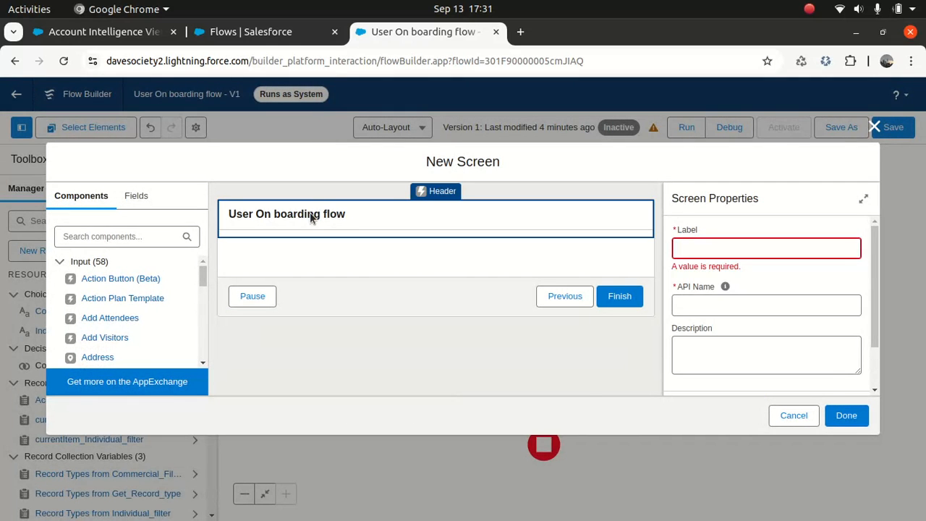
- Label the screen 'Commercial Account Screen' with API name Commercial_AccountScreen
left_click(713, 248)
type("Commercial Account")
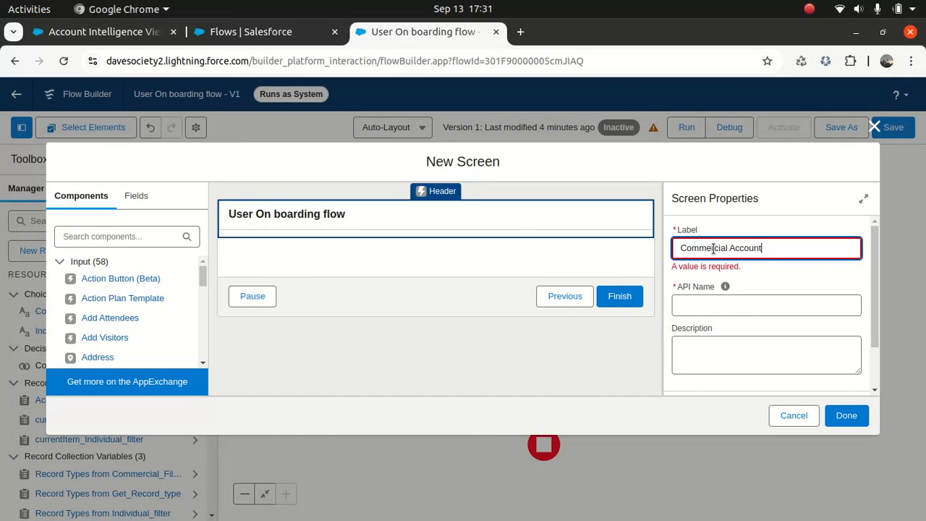
key("Tab")
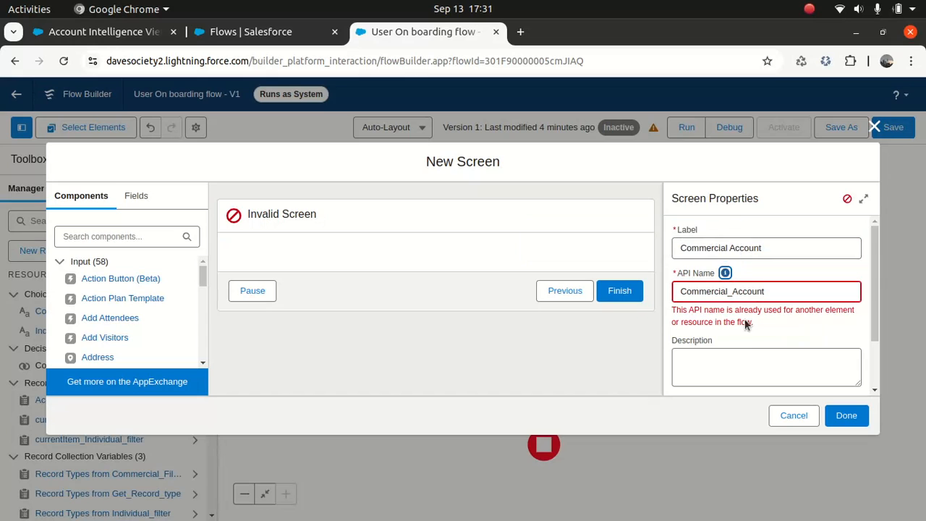
double_click(780, 291)
left_click(779, 292)
left_click(781, 254)
type("Screen")
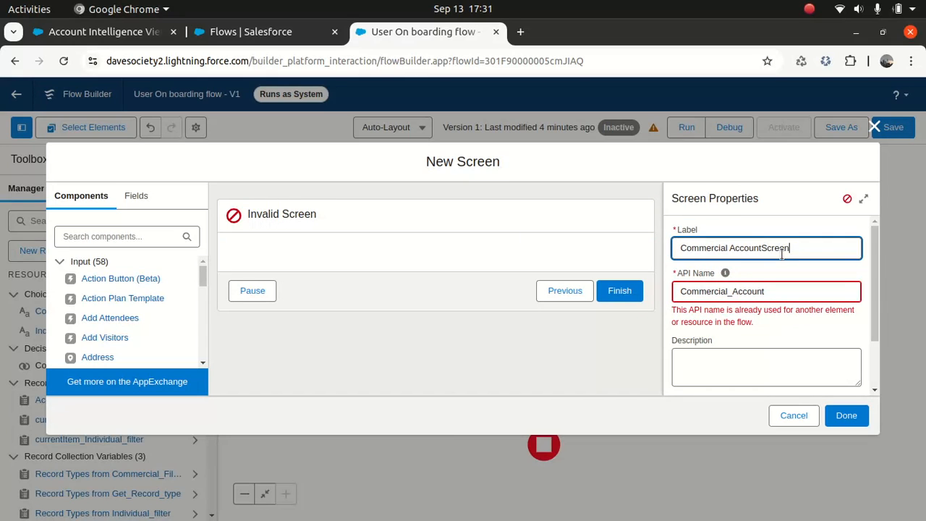
left_click(782, 291)
type("Screen")
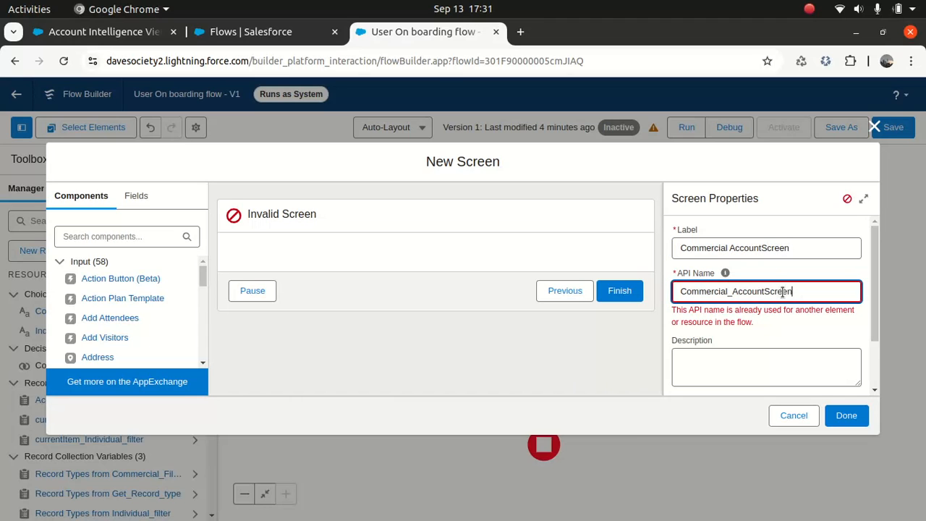
left_click(762, 248)
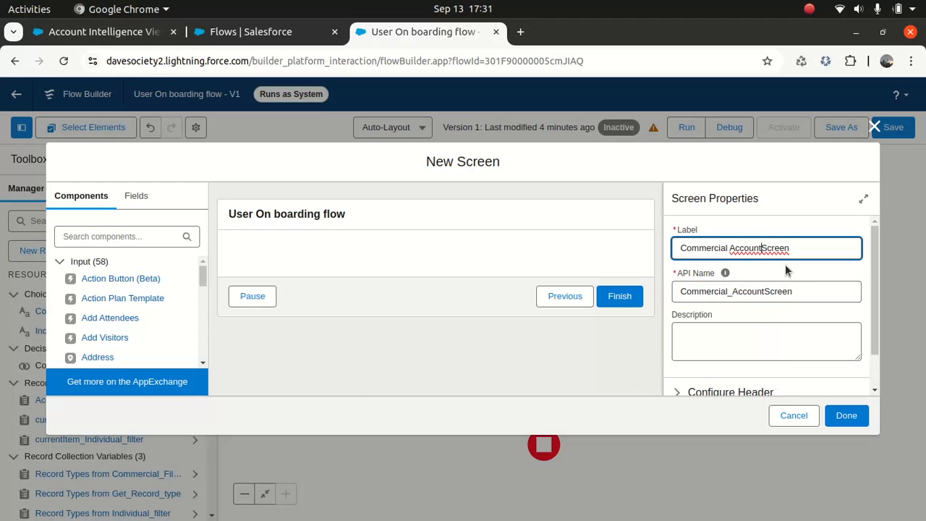
left_click(732, 345)
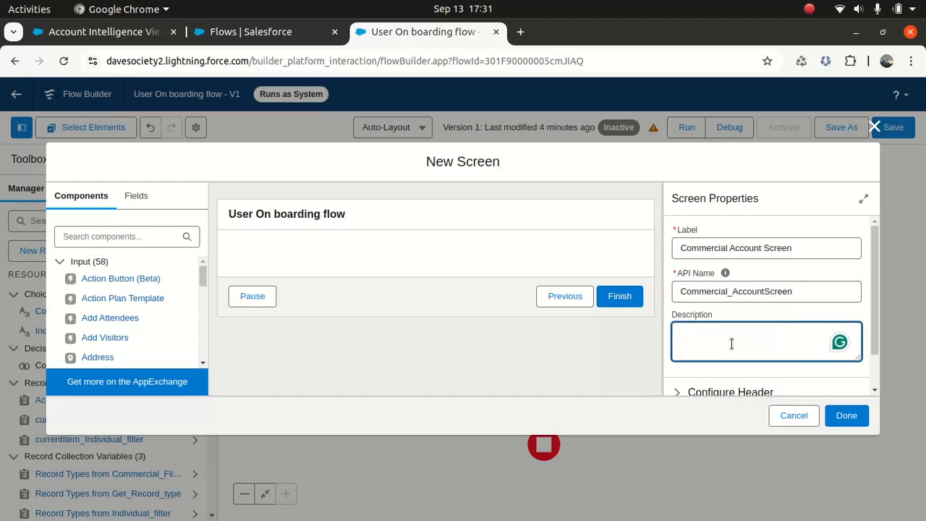
- Reuse the screen label 'Commercial Account Screen' as its description
double_click(803, 250)
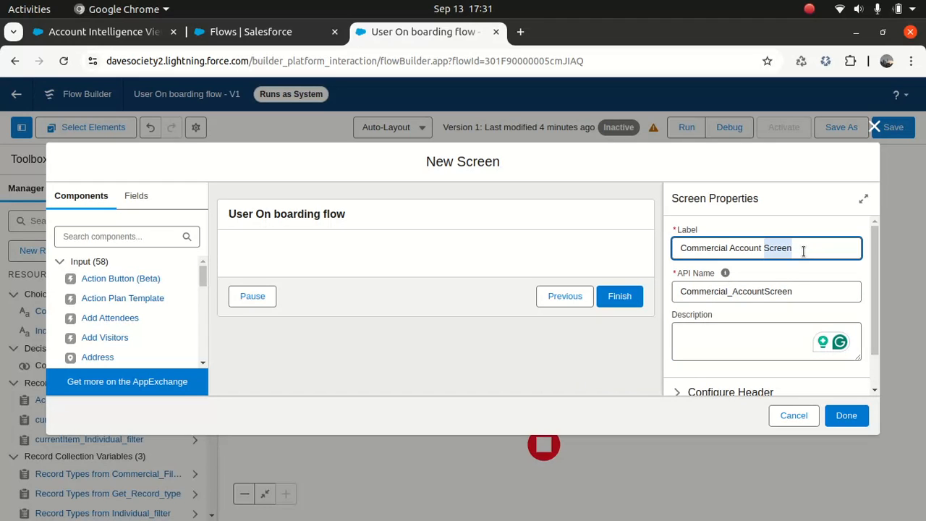
triple_click(803, 249)
key("ctrl+c")
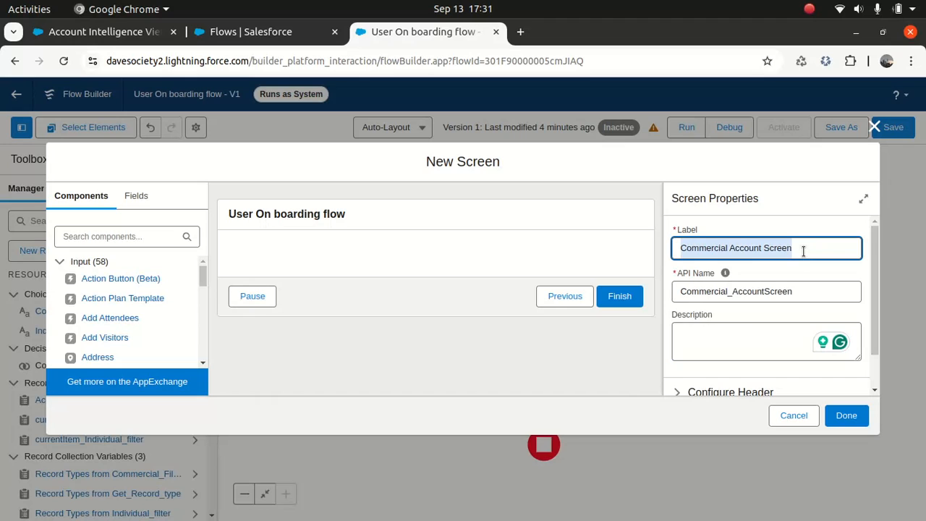
left_click(748, 334)
key("ctrl+v")
- Turn off Show Header under Configure Header
scroll(873, 266, "down", 1)
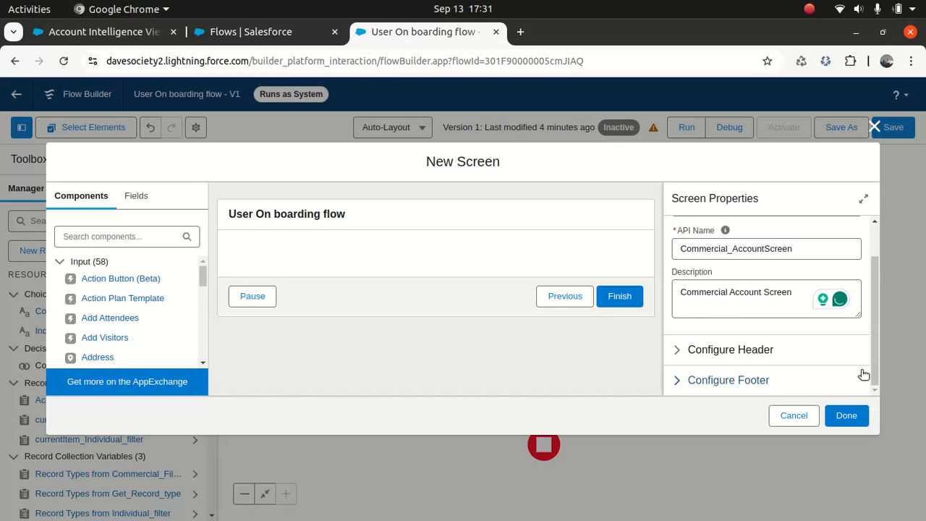
left_click(687, 351)
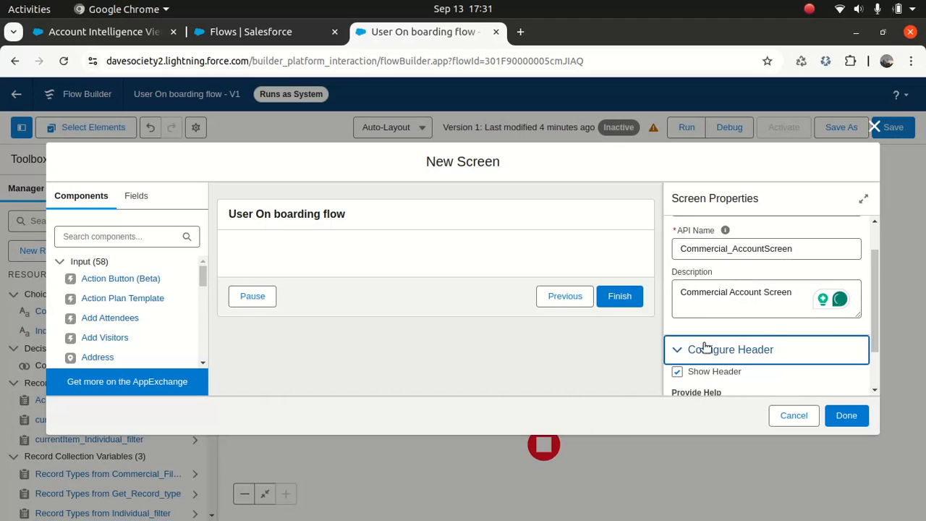
left_click(676, 371)
scroll(873, 300, "down", 1)
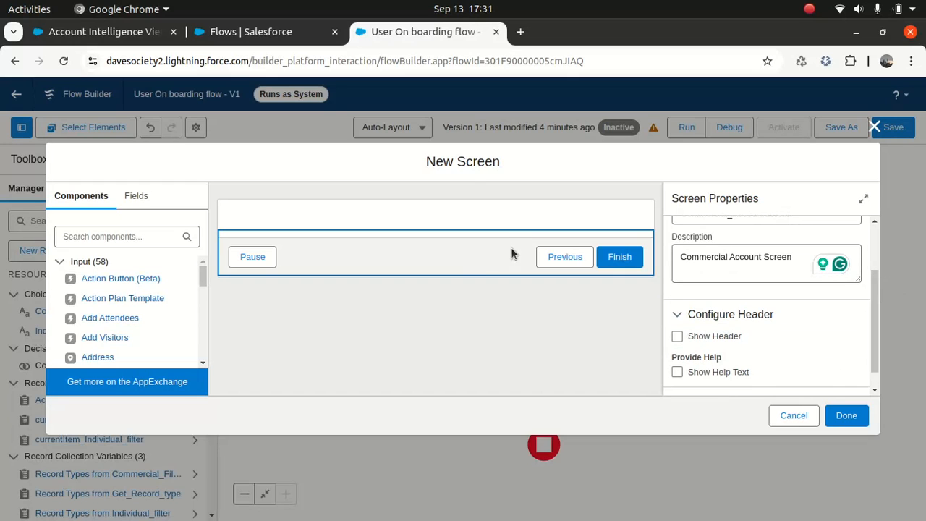
scroll(875, 293, "down", 1)
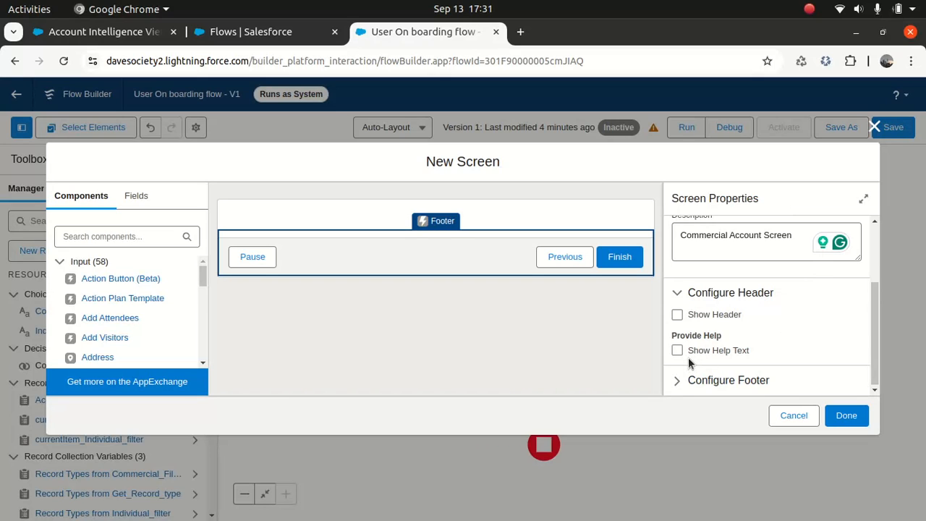
- Give the Next or Finish button the custom label 'Next' in Configure Footer
left_click(677, 380)
left_click_drag(873, 283, 870, 322)
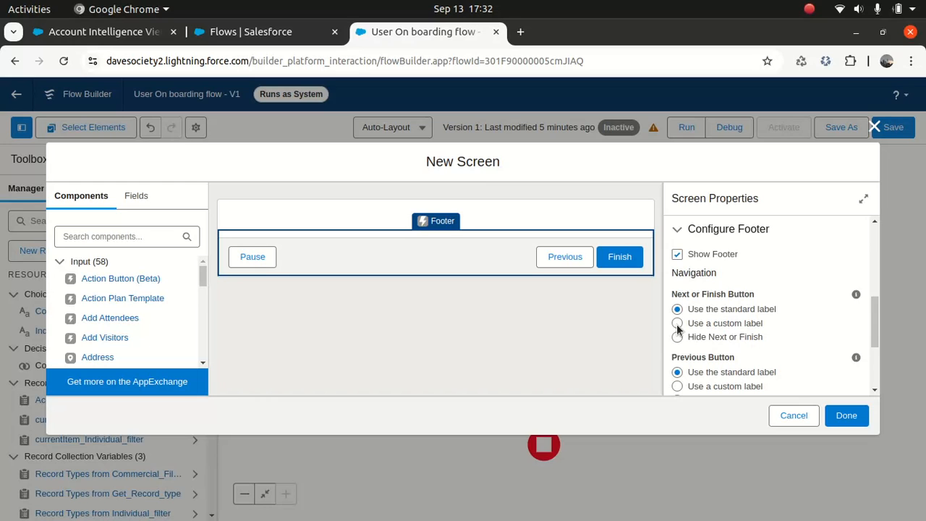
left_click_drag(876, 310, 874, 329)
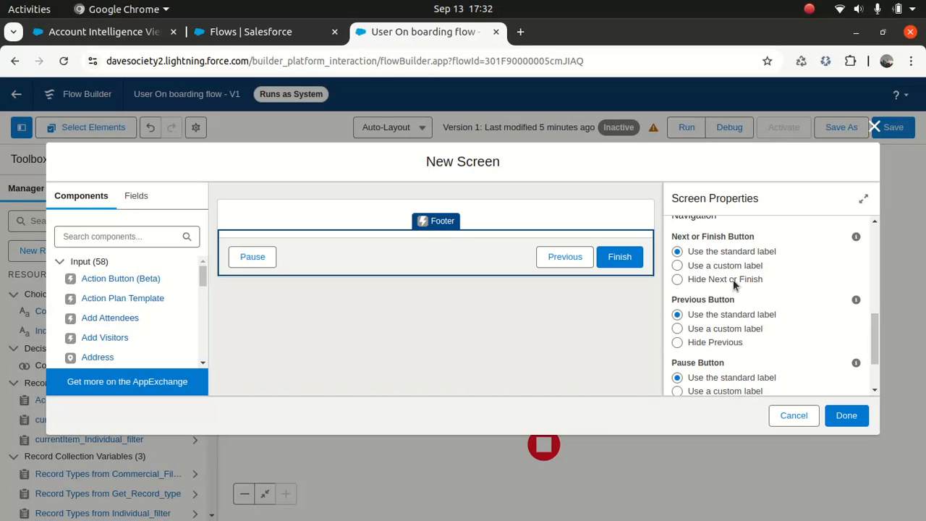
left_click(677, 266)
left_click(701, 315)
type("Next")
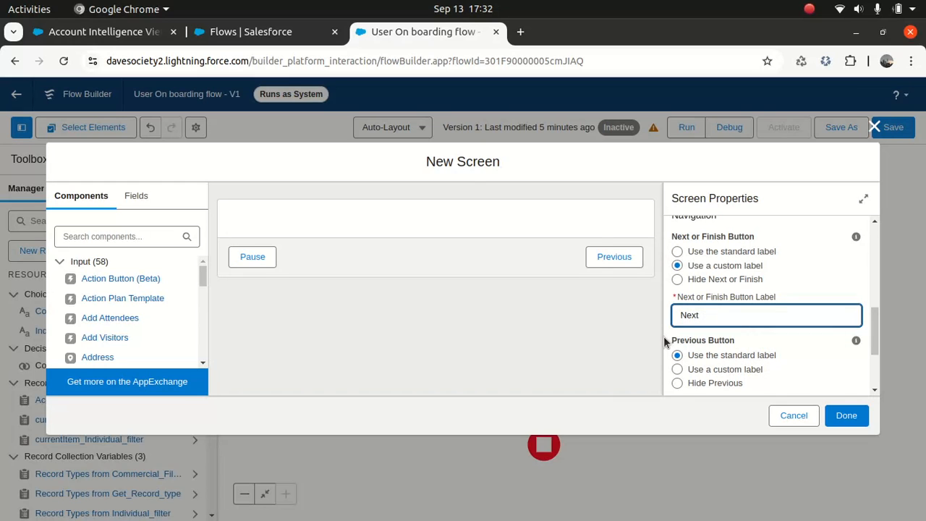
left_click(664, 341)
- Hide the screen's Pause button
scroll(874, 326, "down", 2)
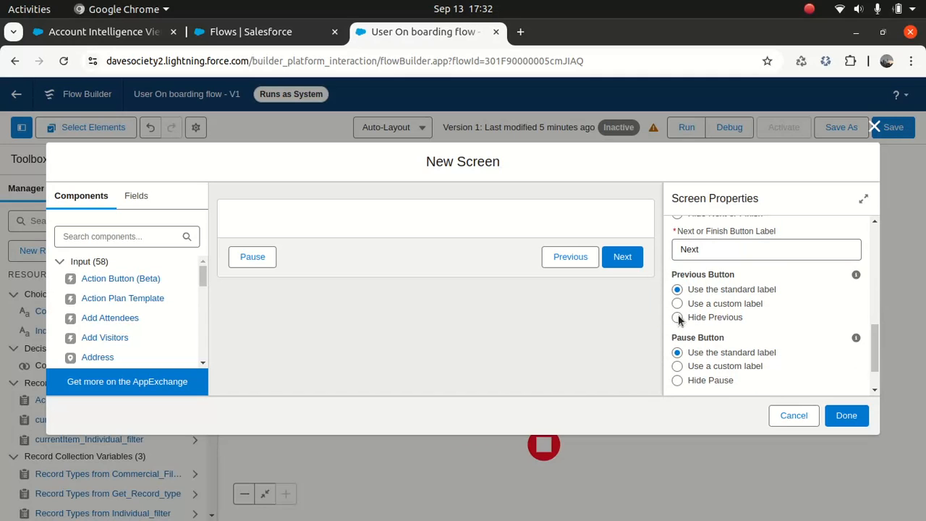
left_click(677, 381)
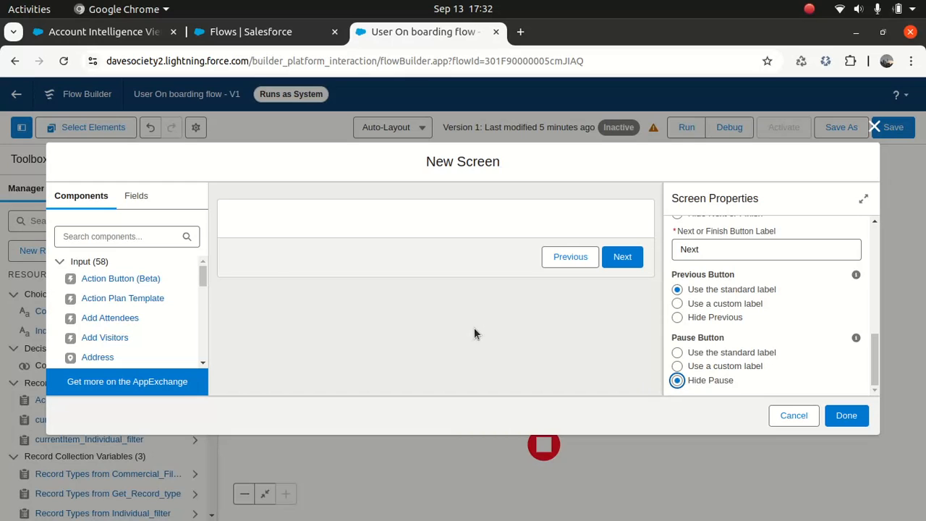
left_click(115, 243)
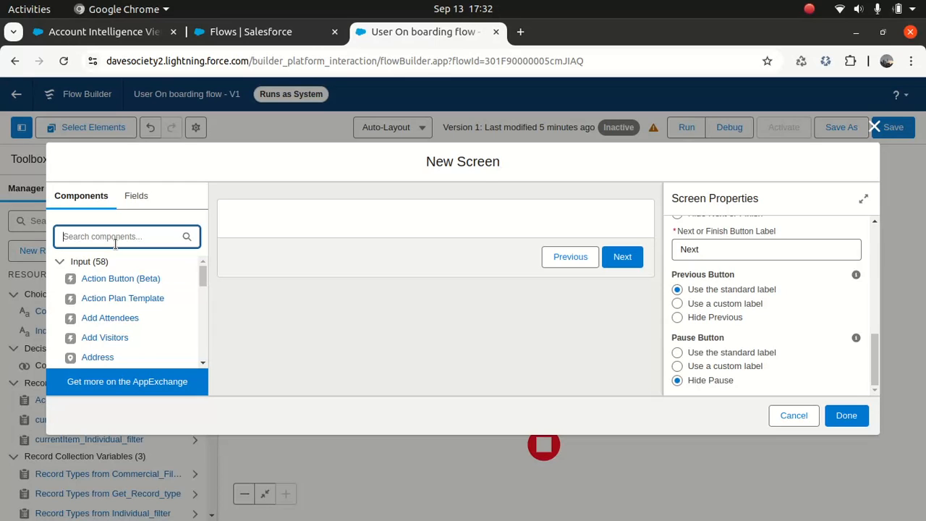
- Add a required Text input labelled 'Account Name' to the screen
type("text")
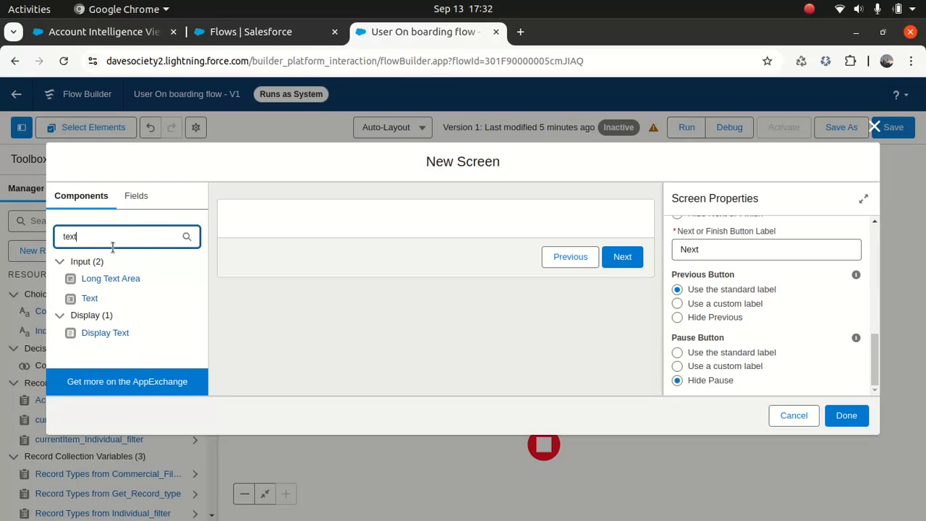
left_click_drag(195, 238, 285, 217)
left_click(715, 246)
type("Account Name")
key("Tab")
left_click(677, 318)
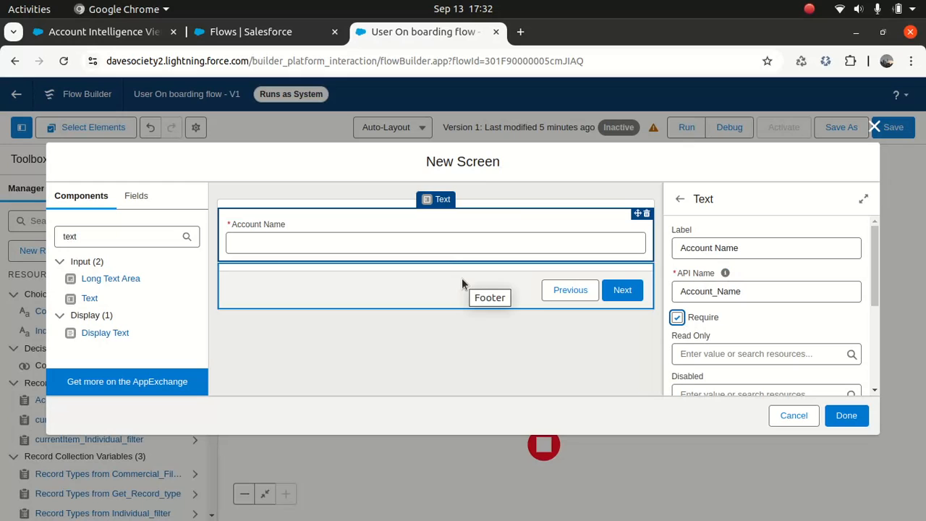
- Add a second required Text input labelled 'Phone Number' and finish the screen
left_click_drag(90, 299, 297, 264)
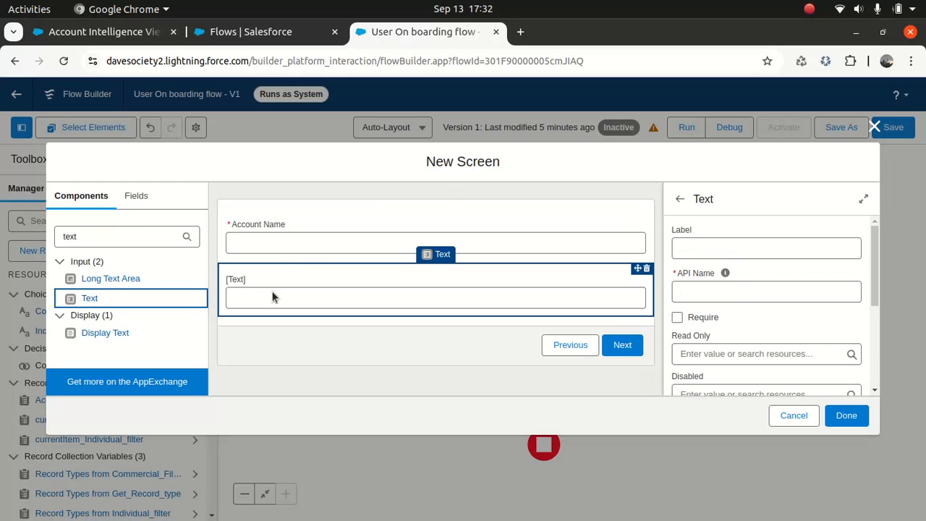
left_click(716, 251)
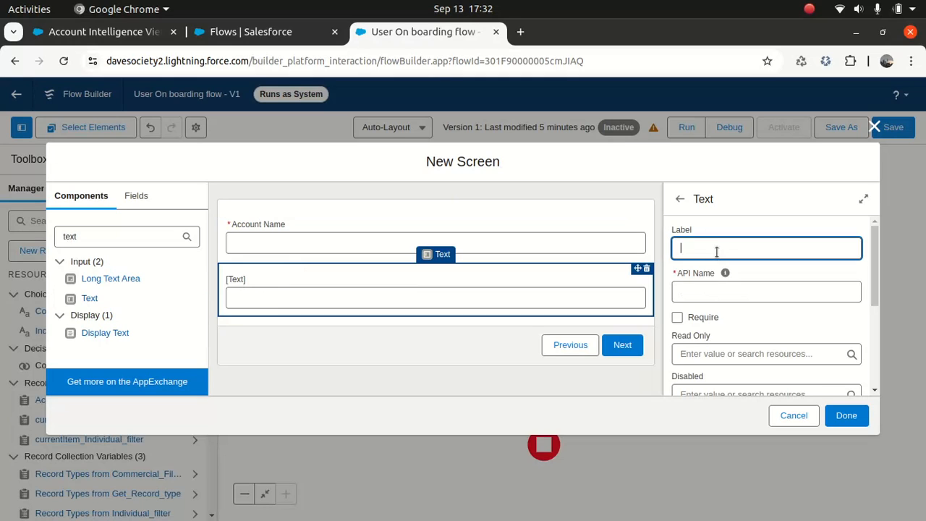
type("Phone NUmber")
key("Tab")
left_click(720, 252)
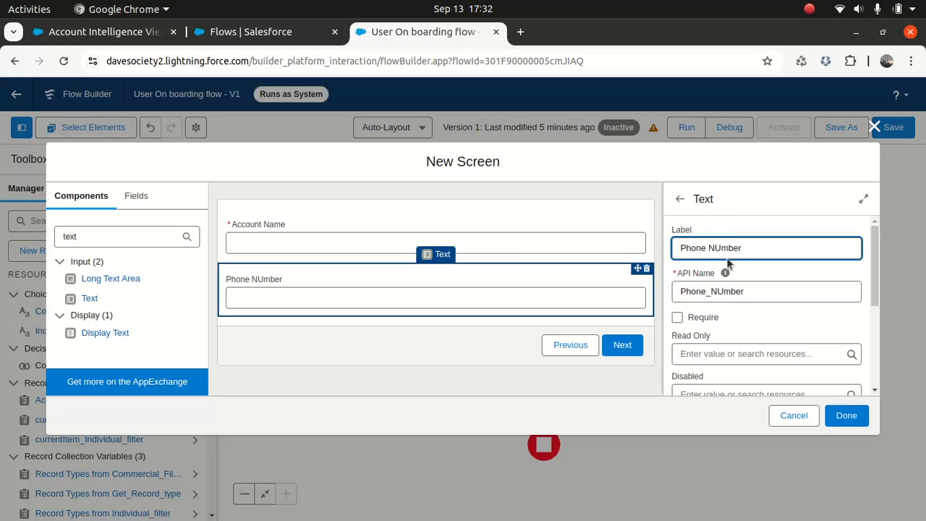
key("BackSpace")
type("u")
left_click(754, 323)
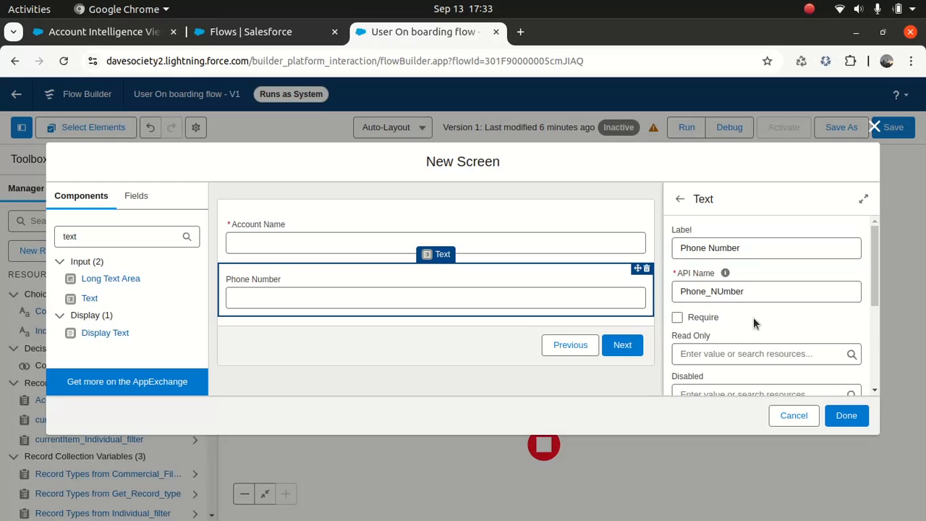
left_click(677, 317)
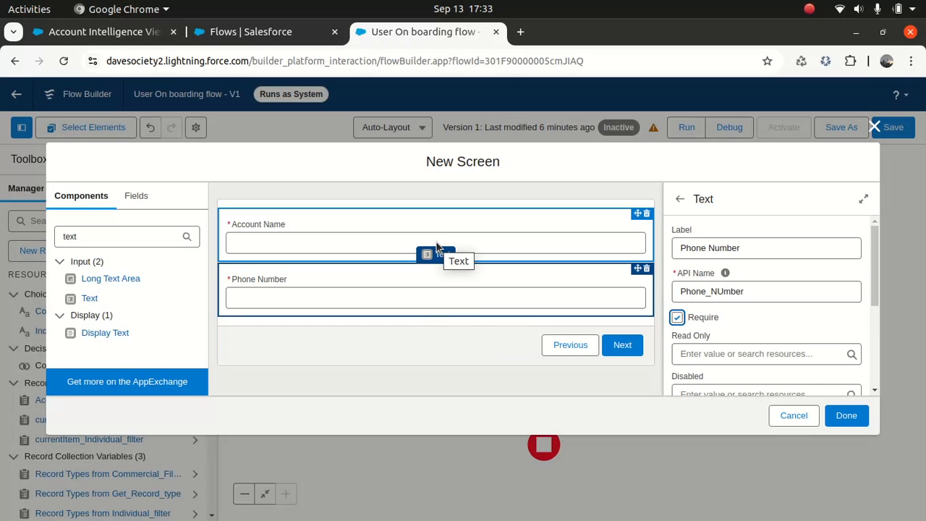
left_click(851, 415)
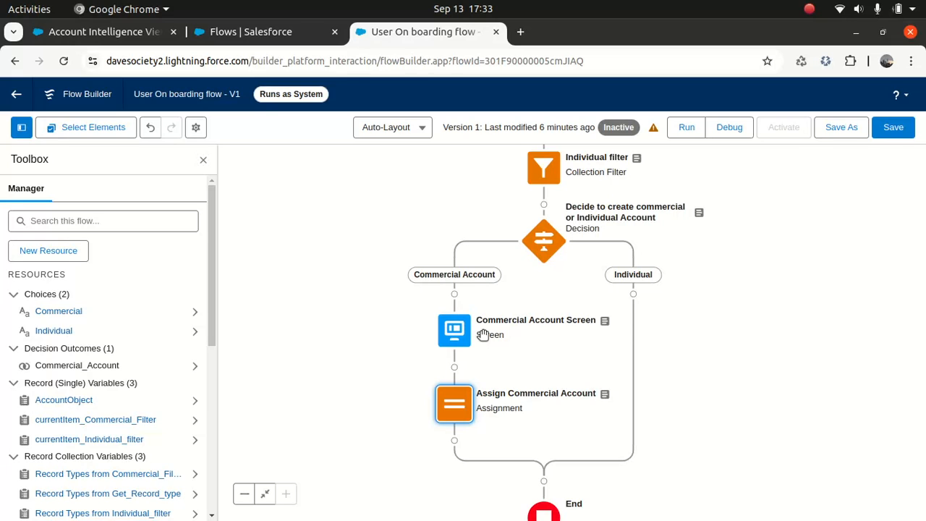
- Add a Screen on the Individual branch labelled 'Individual Account Screen', with matching API name and description
left_click(633, 293)
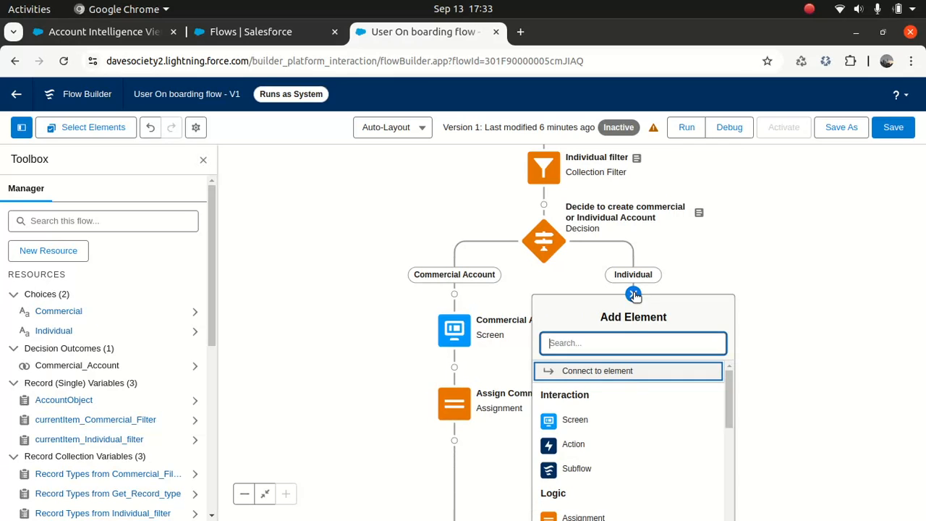
left_click(575, 421)
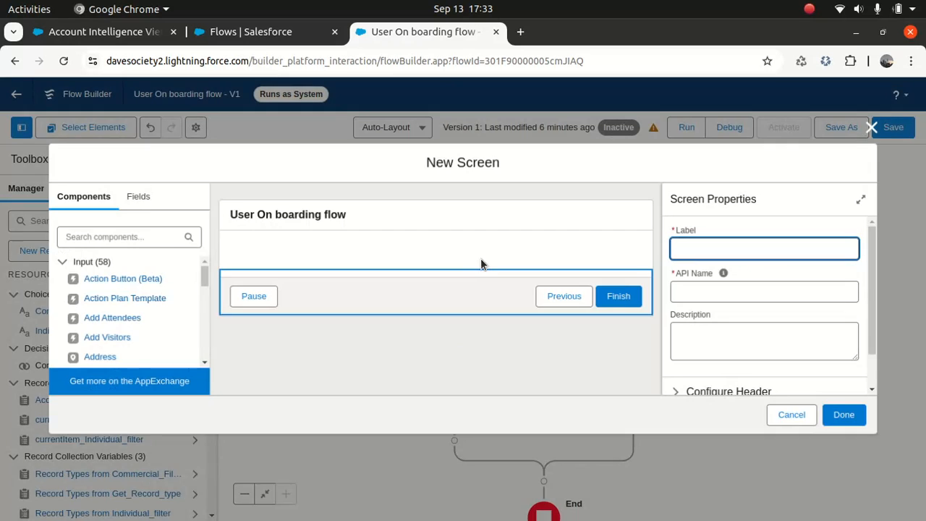
left_click(725, 249)
type("Individual")
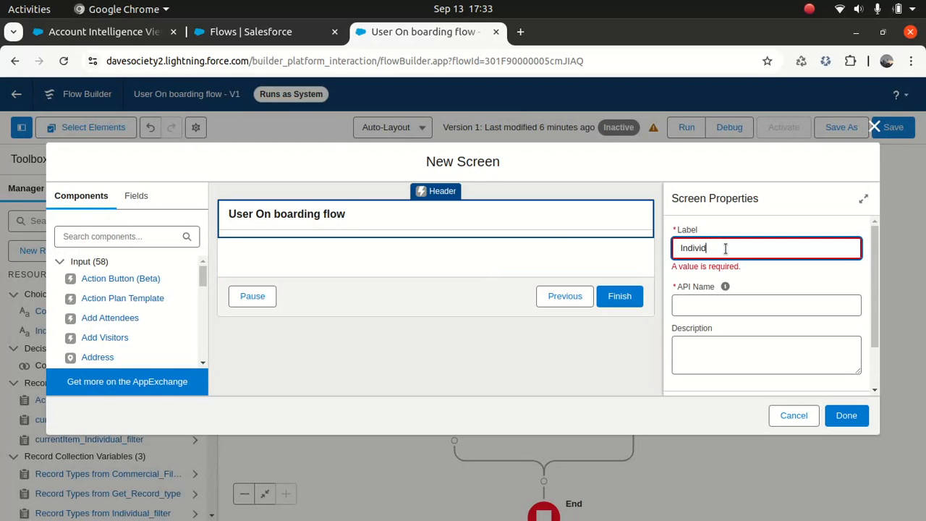
type(" Account")
key("Tab")
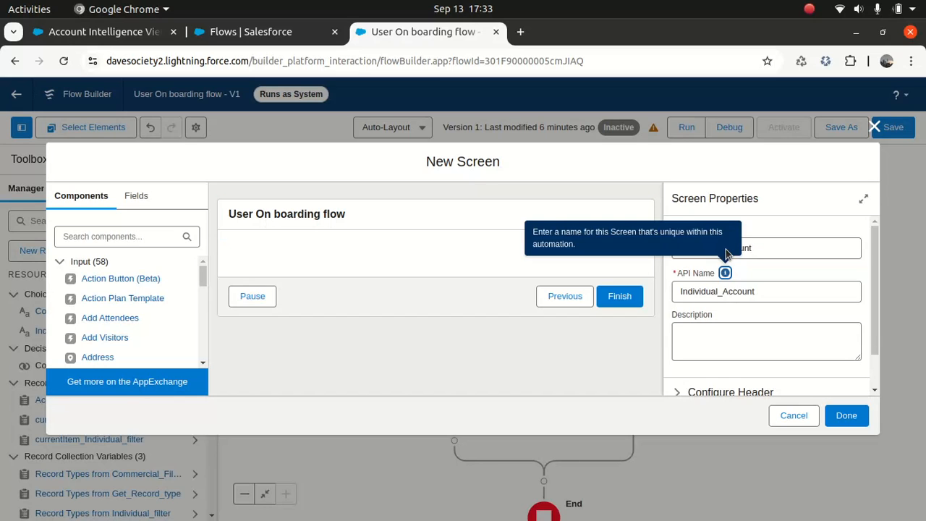
left_click(720, 337)
left_click(761, 248)
type("Screen")
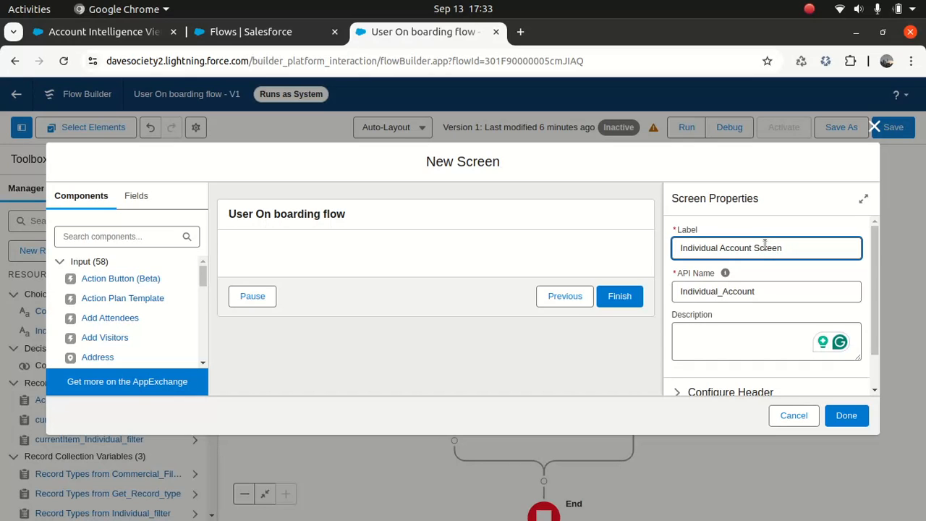
double_click(761, 248)
key("ctrl+c")
left_click(774, 292)
key("ctrl+v")
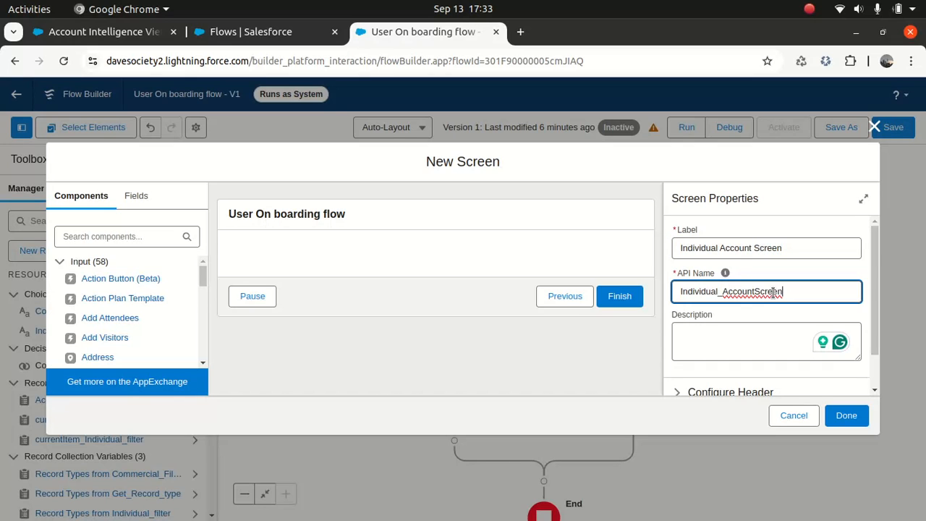
triple_click(795, 248)
key("ctrl+c")
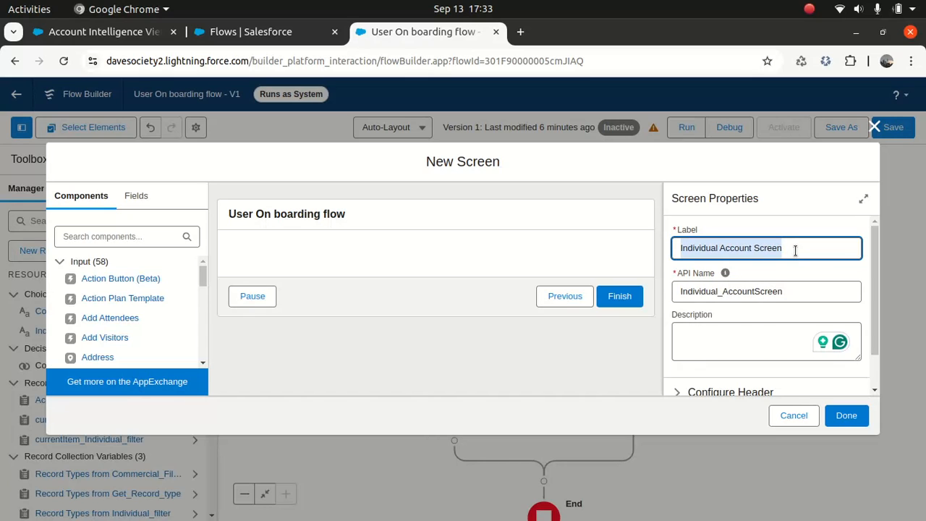
left_click(760, 316)
key("ctrl+v")
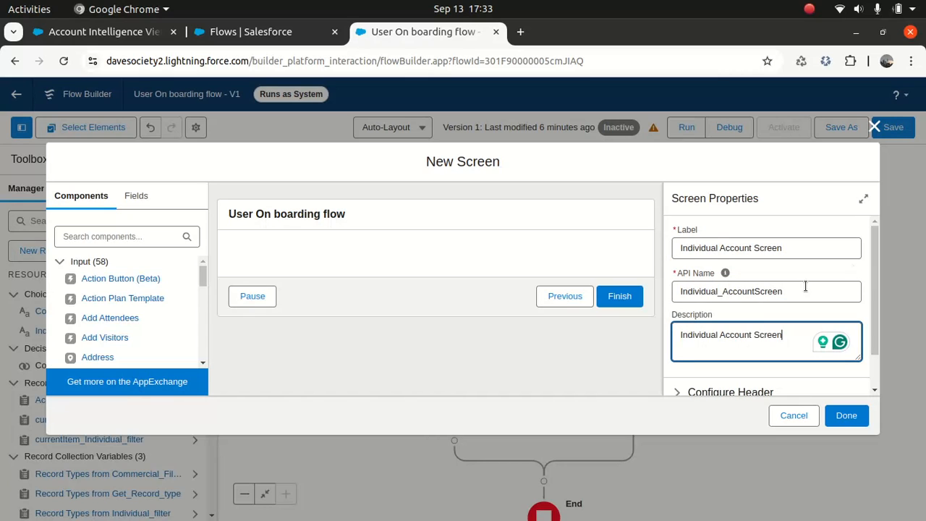
- Turn off the screen header, relabel the Finish button 'Next', and hide the Pause button
scroll(866, 299, "down", 1)
left_click(691, 349)
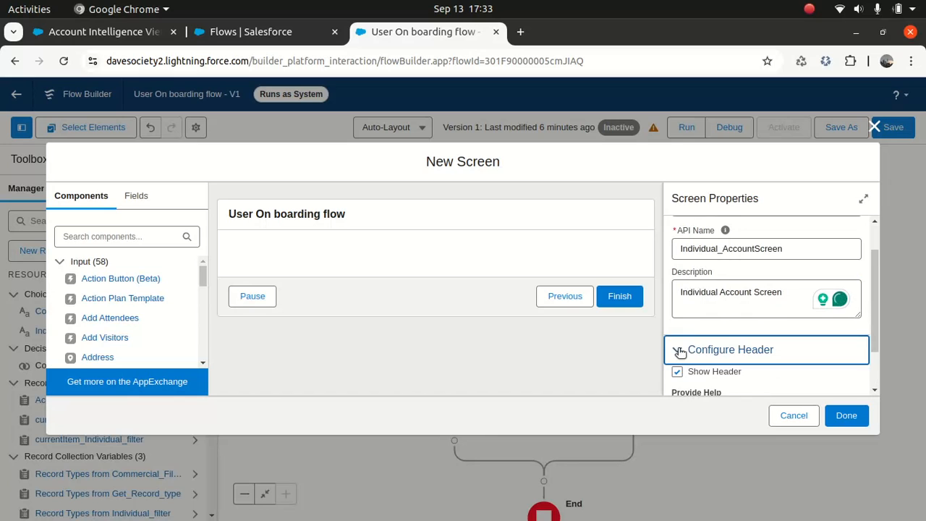
left_click(678, 371)
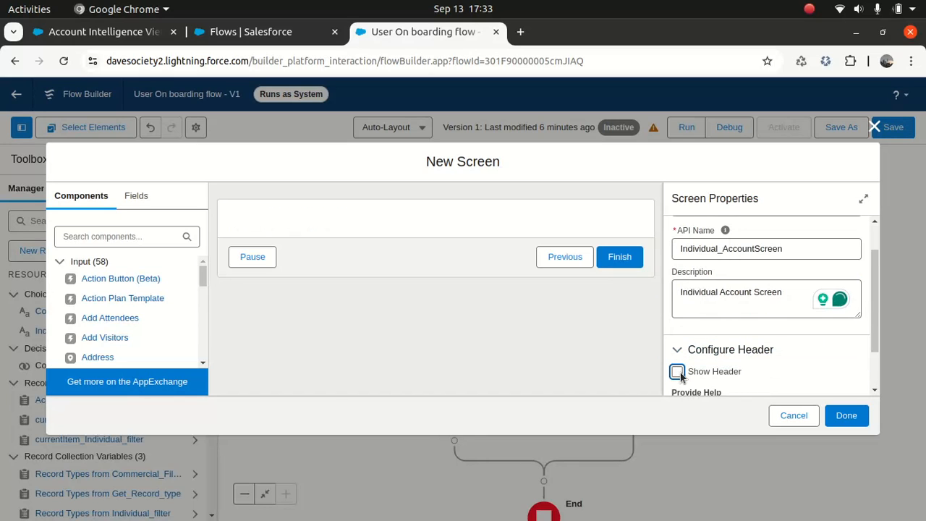
left_click(475, 260)
left_click_drag(878, 283, 880, 373)
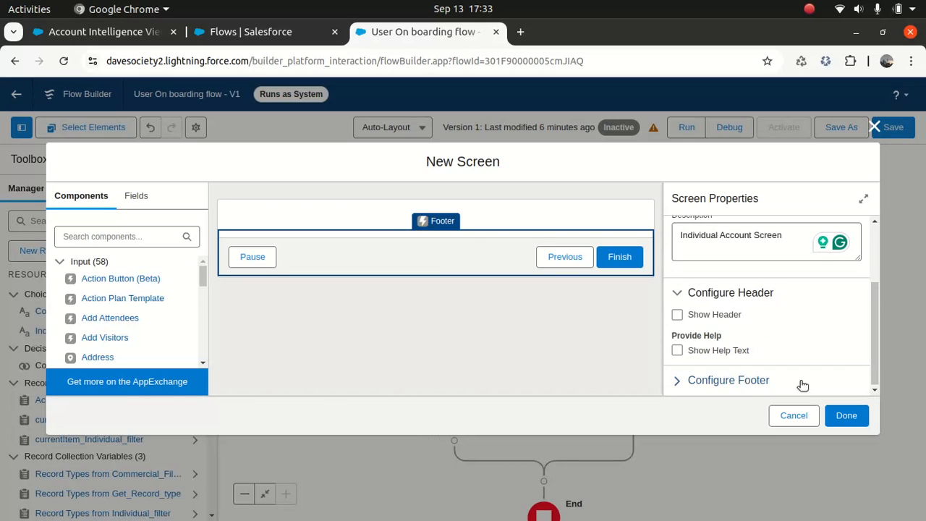
left_click(685, 380)
left_click_drag(875, 273, 873, 324)
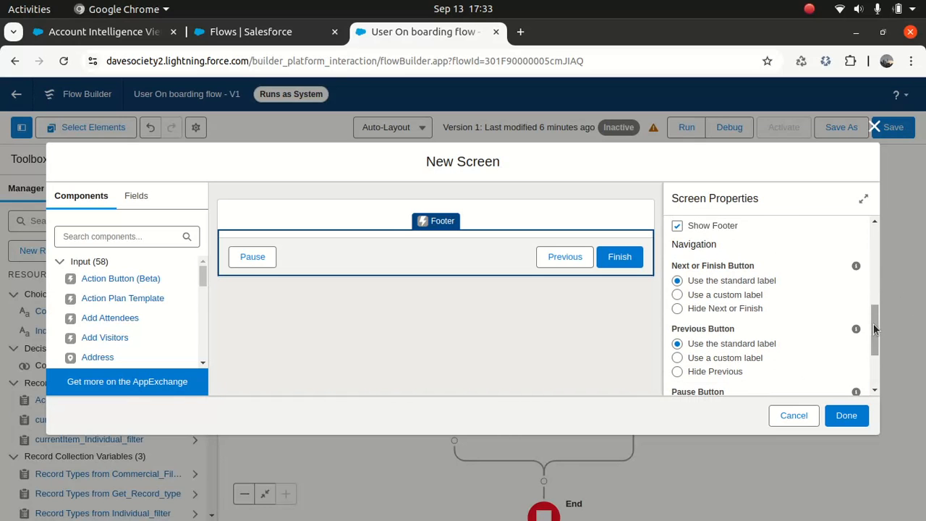
left_click(676, 295)
left_click(715, 345)
type("Next")
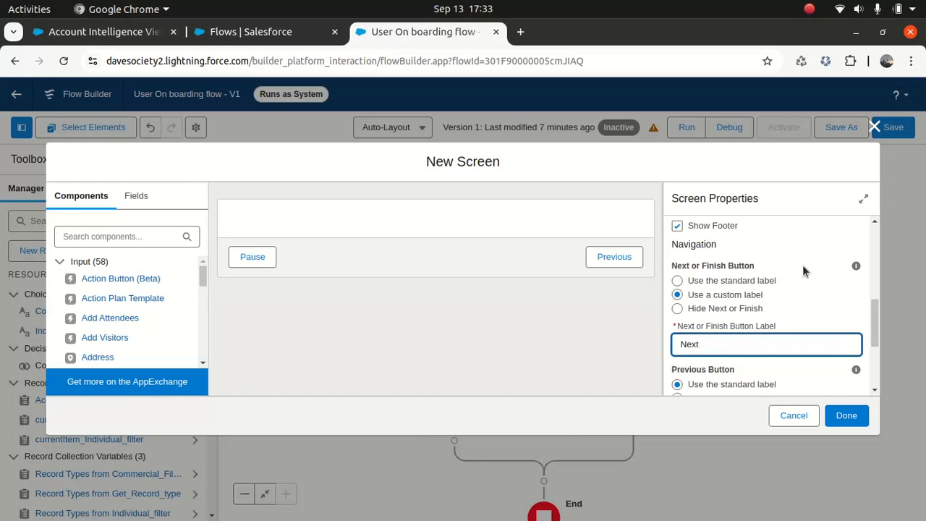
left_click(848, 279)
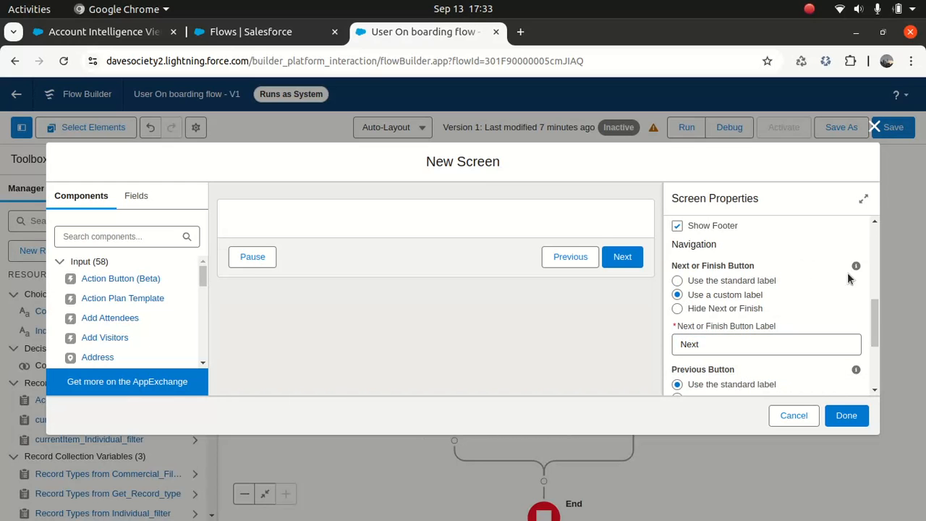
left_click_drag(873, 331, 866, 353)
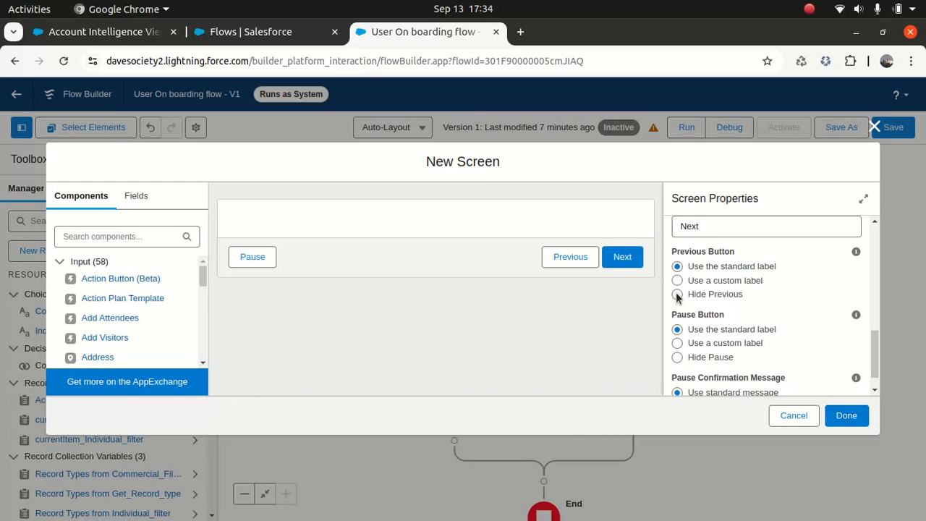
left_click(678, 357)
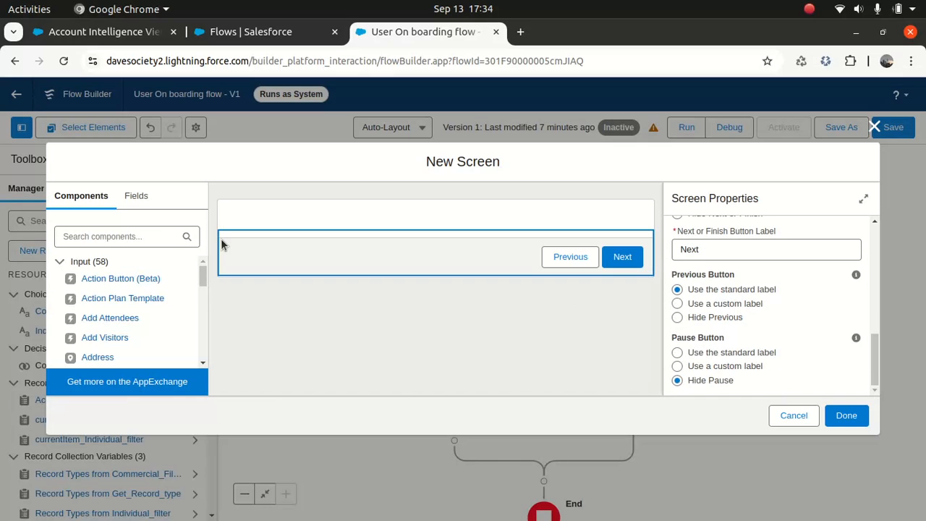
- Add a required 'First Name' text input to the screen
left_click(142, 236)
type("text")
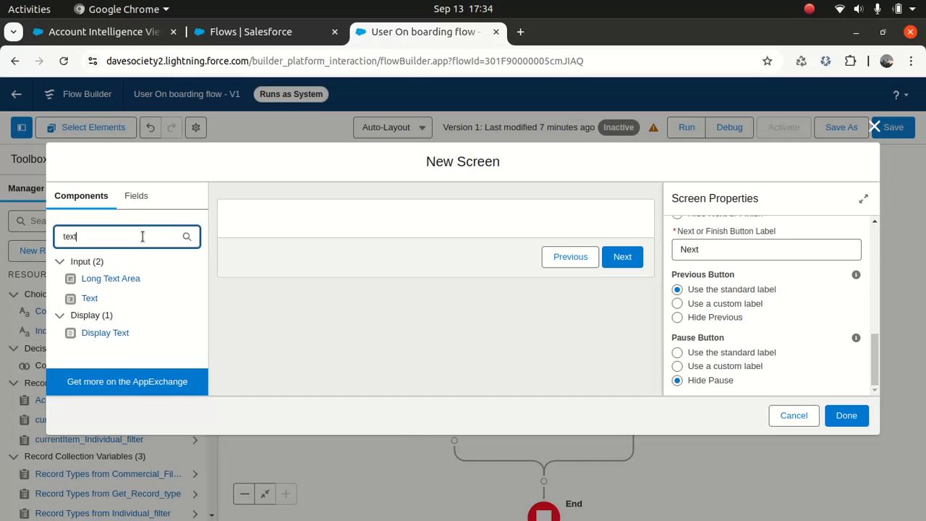
left_click_drag(91, 297, 269, 223)
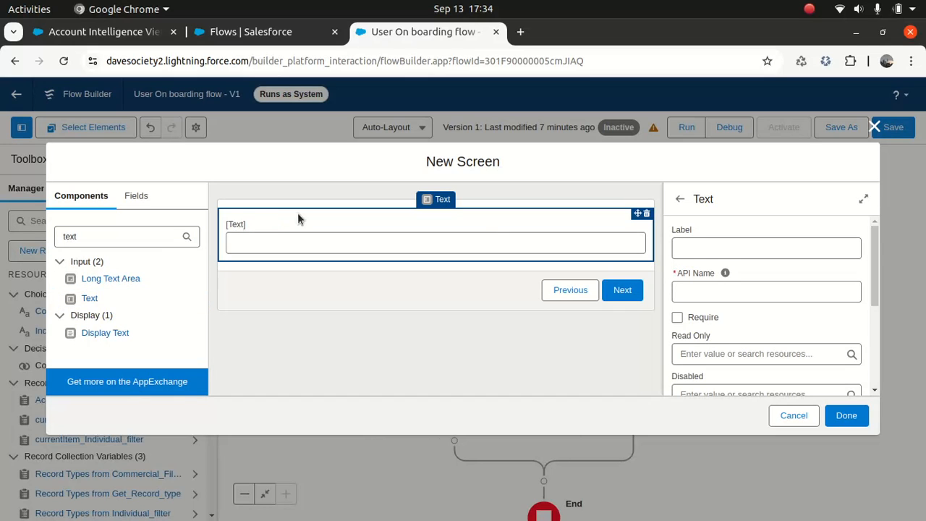
left_click(702, 248)
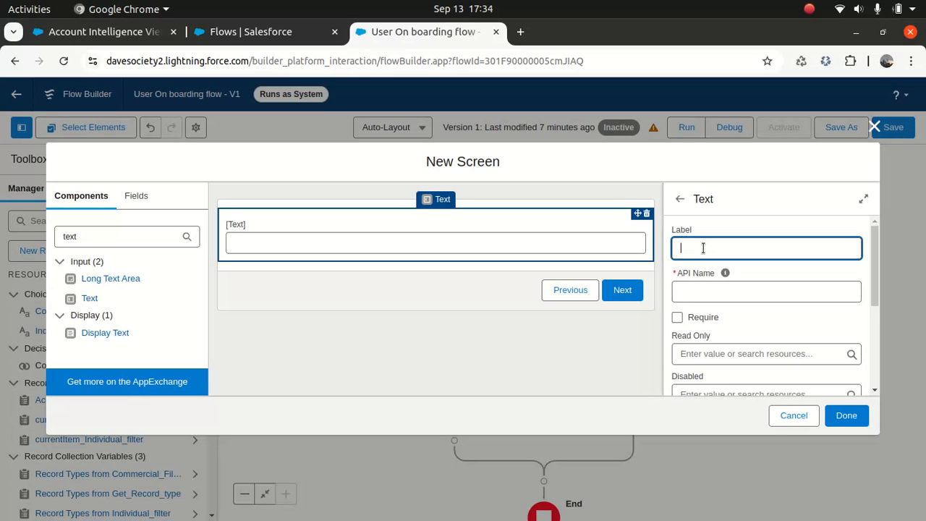
type("First Name")
left_click(710, 322)
left_click(677, 318)
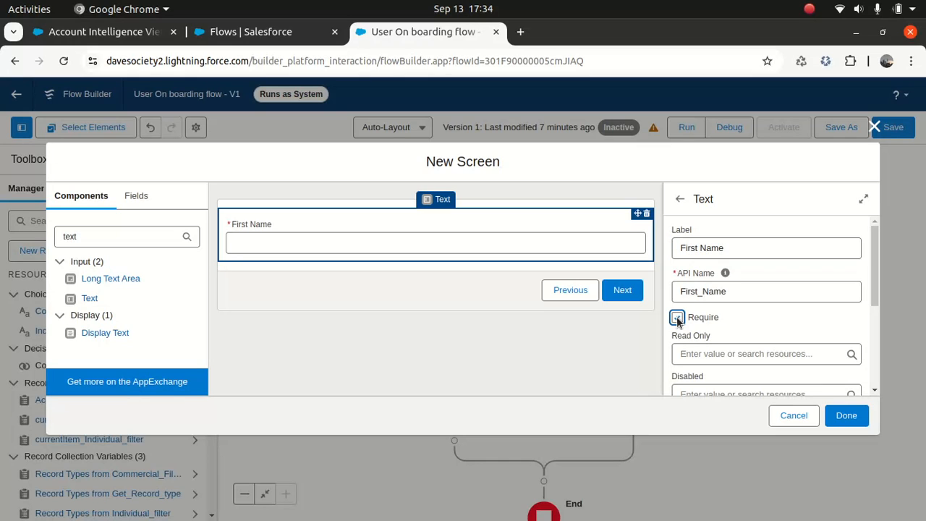
- Add a required 'Last Name' text input, deleting an accidentally added long text area
left_click_drag(109, 279, 282, 253)
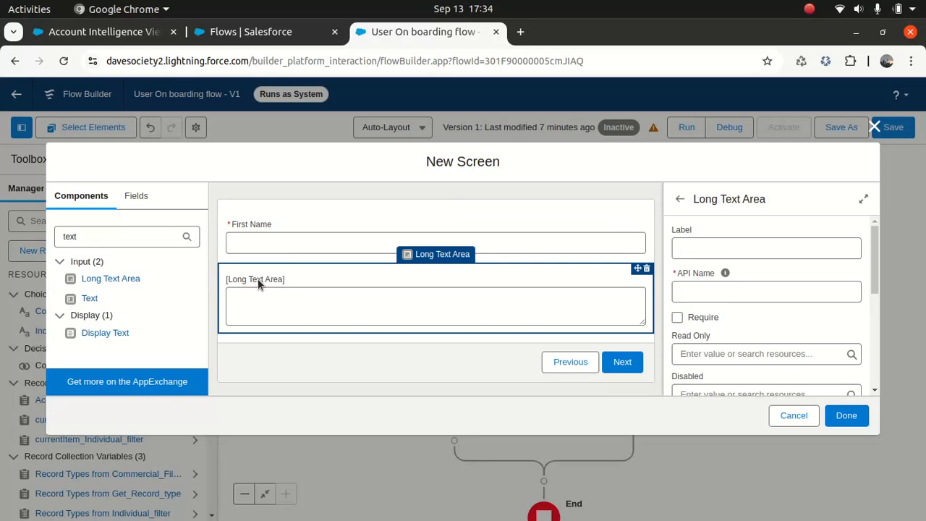
left_click(646, 268)
left_click(570, 325)
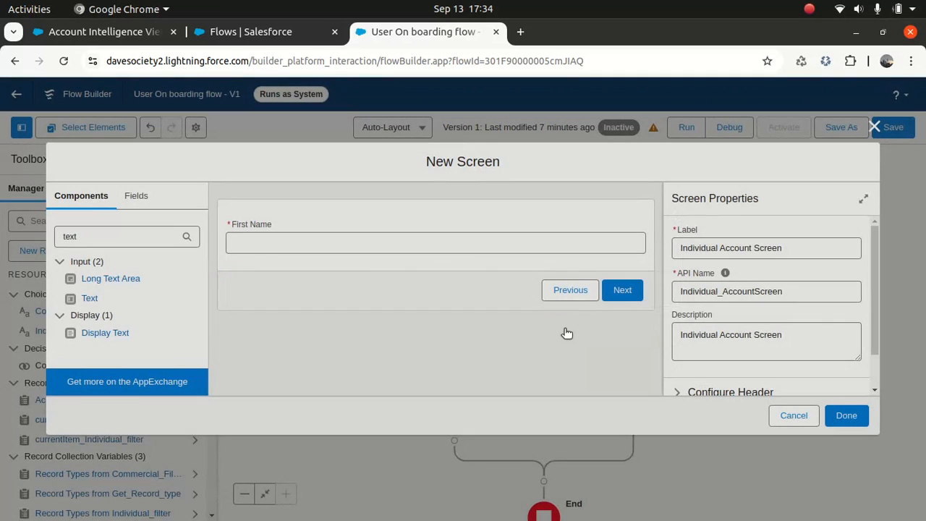
left_click_drag(91, 298, 267, 256)
left_click(720, 247)
type("Last Name")
left_click(721, 289)
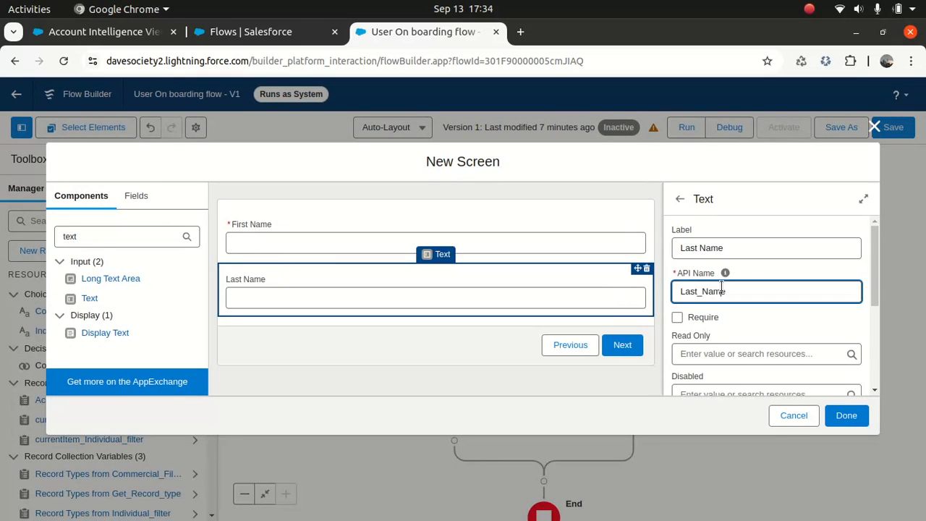
left_click(677, 317)
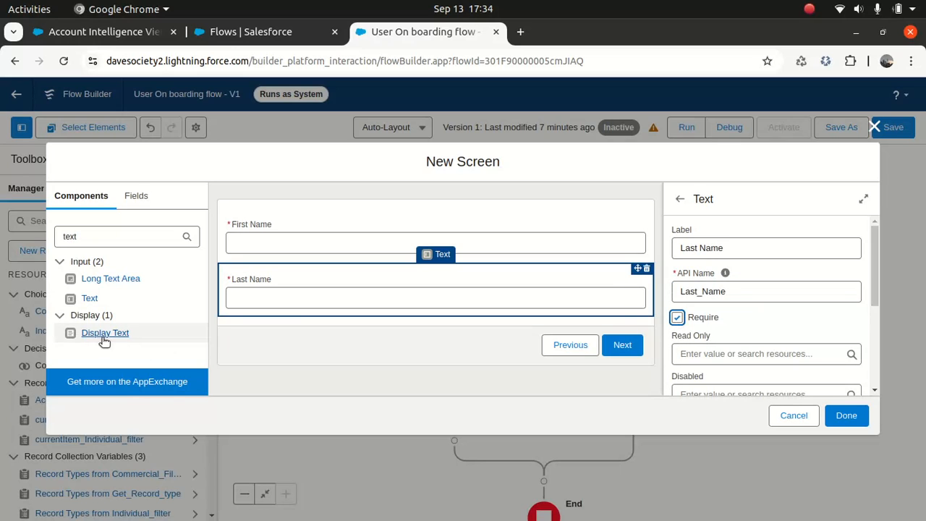
- Add a required 'Phone Number' input with API name Phone_NumberIndividual and finish the screen
left_click_drag(87, 298, 295, 313)
left_click(707, 247)
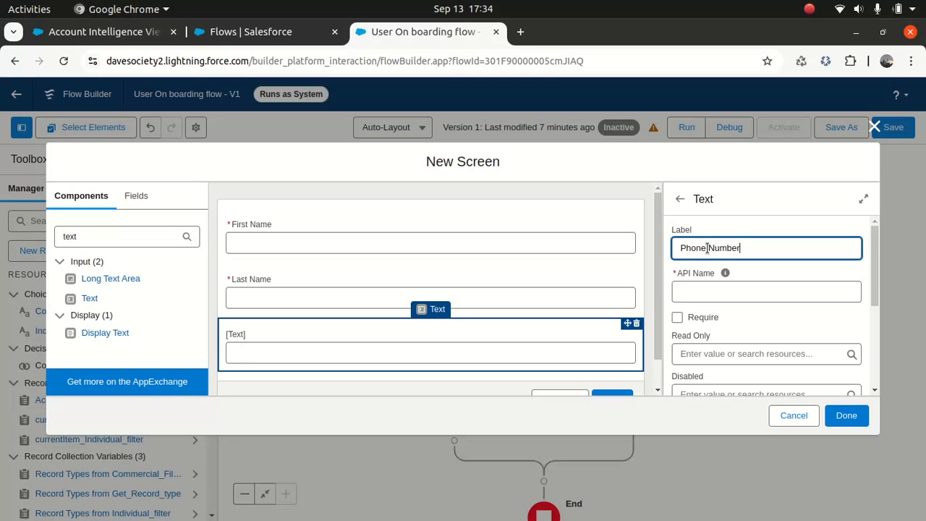
type("Phone Number")
left_click(717, 292)
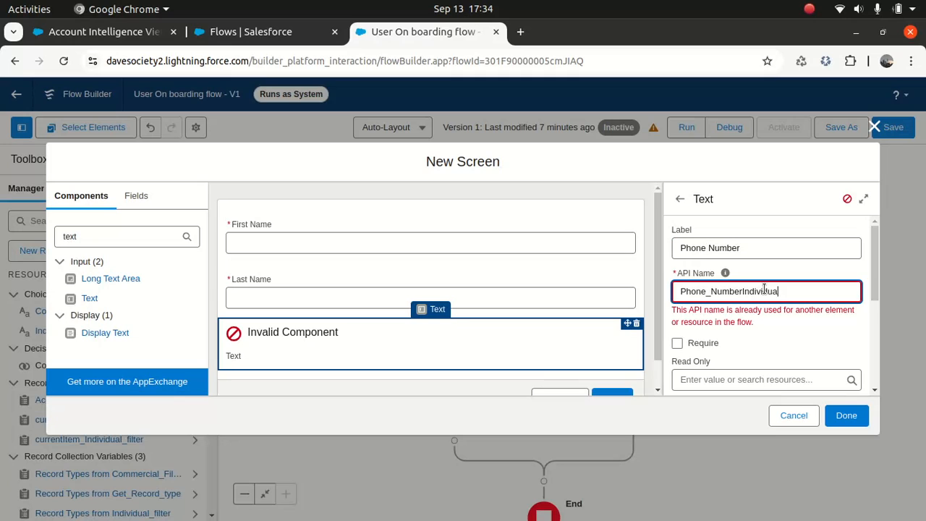
left_click(786, 329)
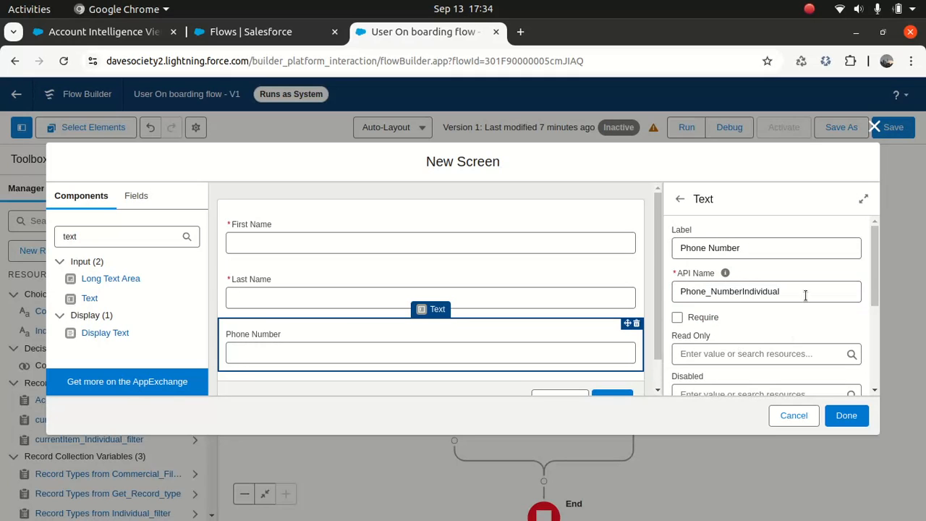
left_click(676, 317)
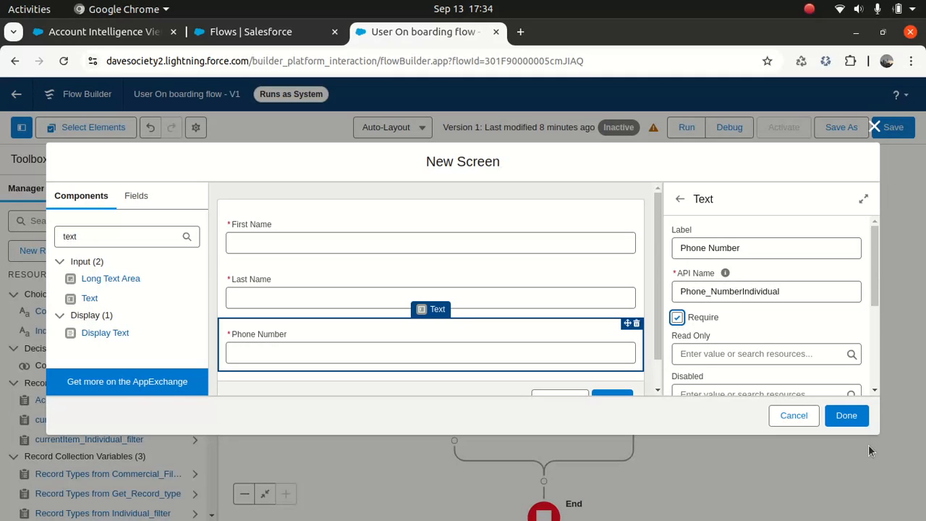
left_click(854, 421)
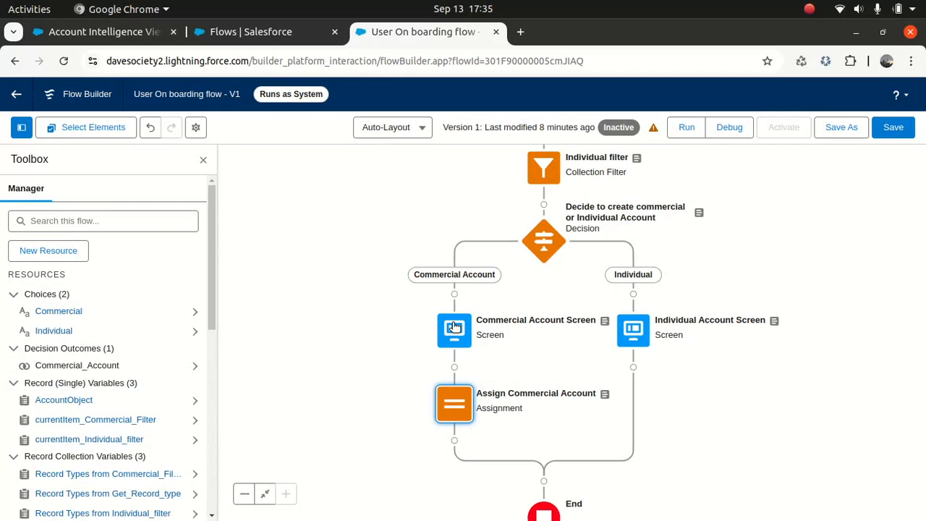
- Append 'Com' to the Commercial Account Screen's Phone Number API name and close the editor
double_click(454, 327)
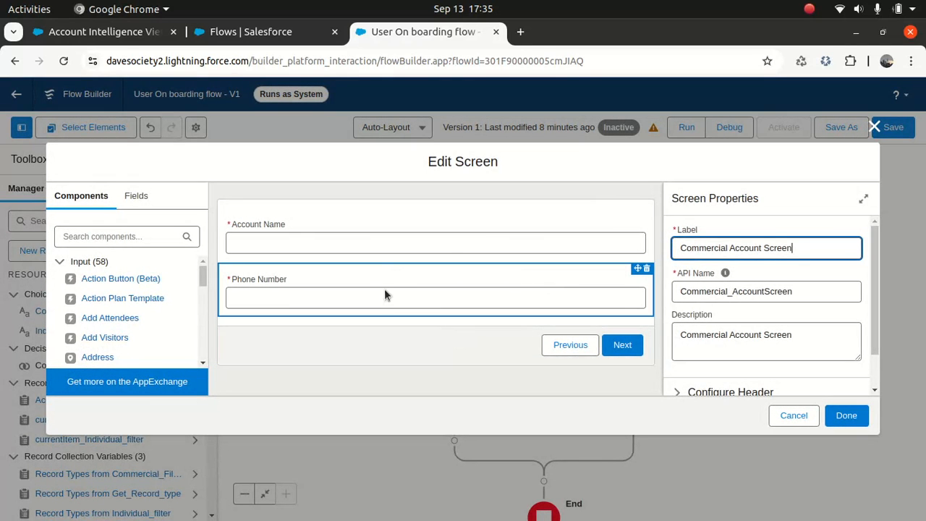
left_click(382, 296)
left_click(770, 291)
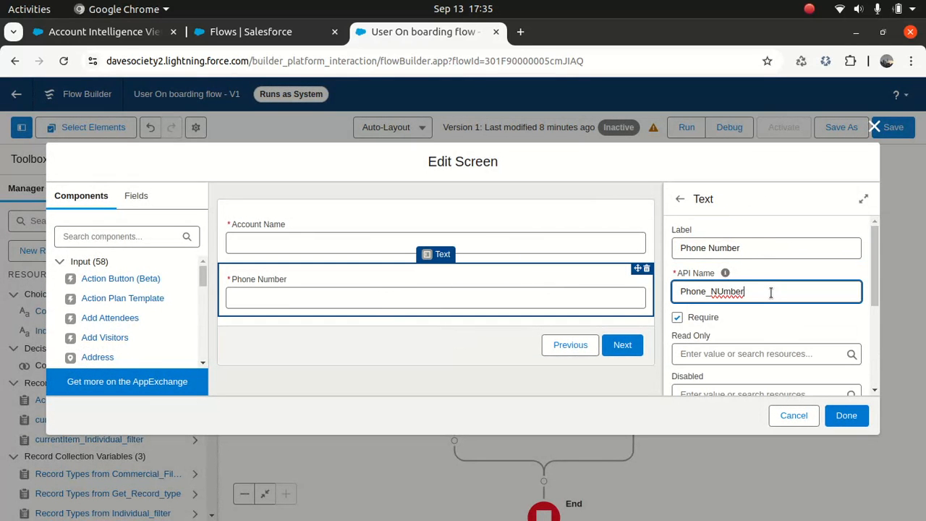
type("Com")
left_click(846, 416)
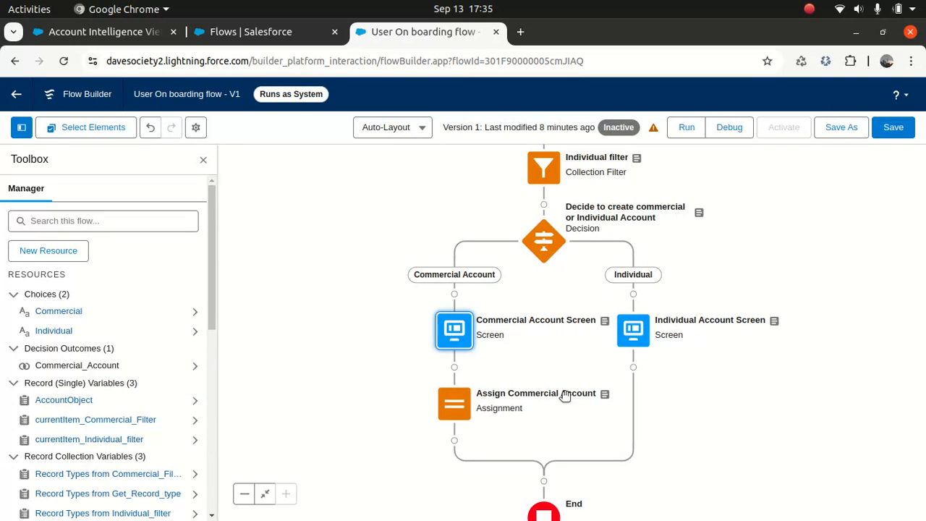
- In Assign Commercial Account, set AccountObject's Account Name to Account_Name
double_click(450, 402)
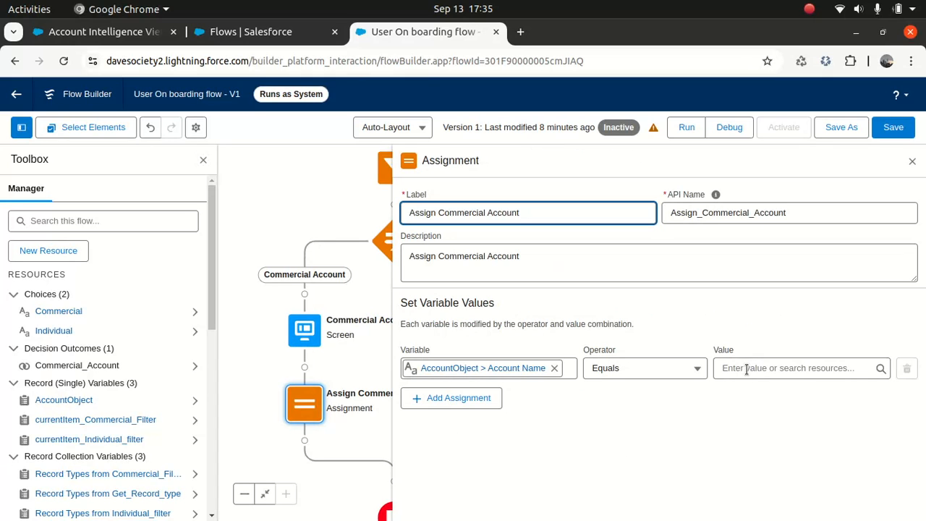
left_click(790, 368)
left_click_drag(889, 364, 865, 417)
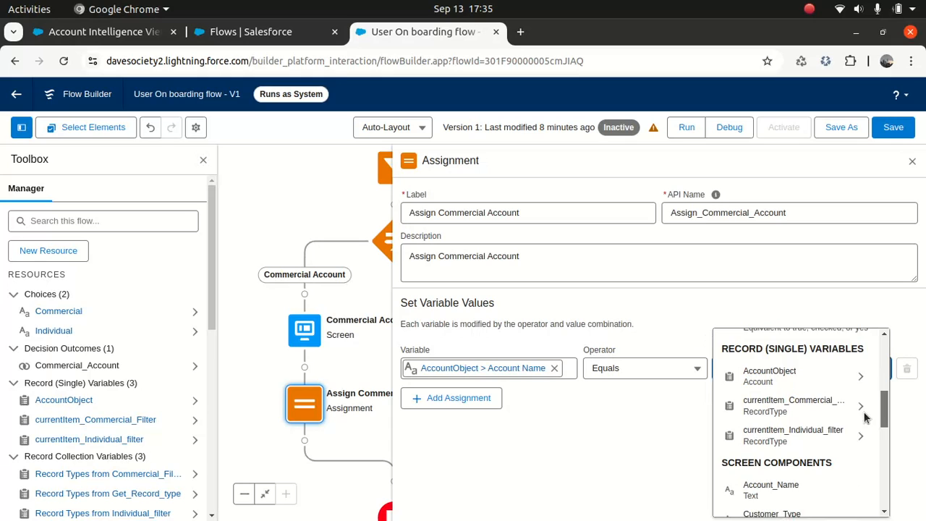
scroll(866, 417, "down", 1)
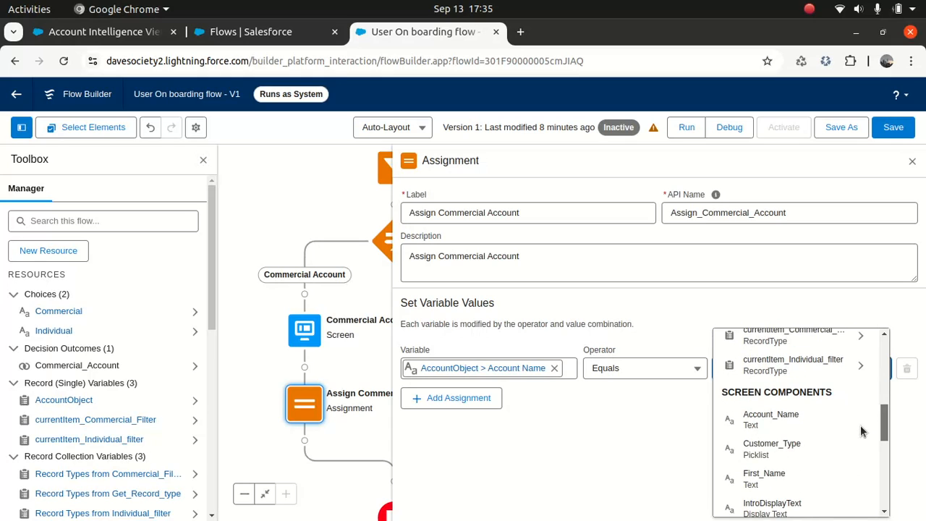
left_click(772, 414)
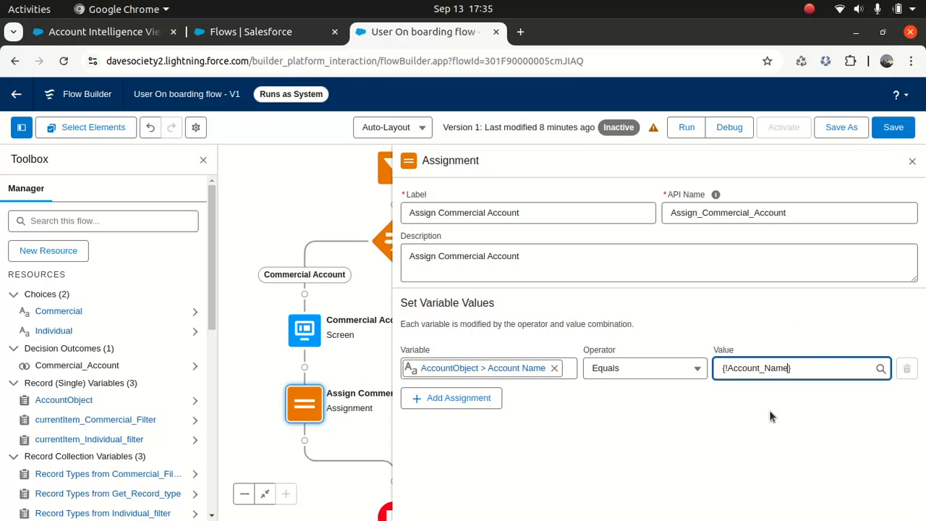
- Add a row assigning Phone_NUmberCom to AccountObject's Phone field
left_click(450, 398)
left_click(446, 411)
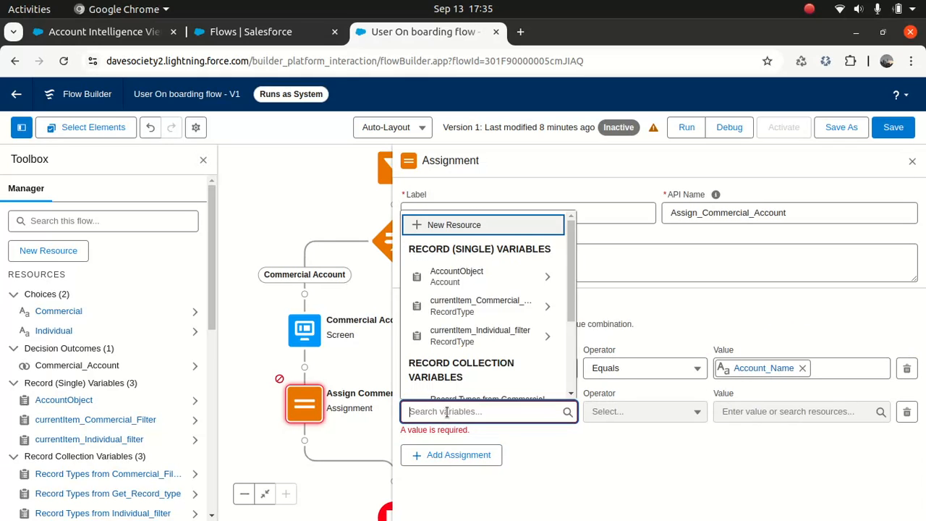
type("account")
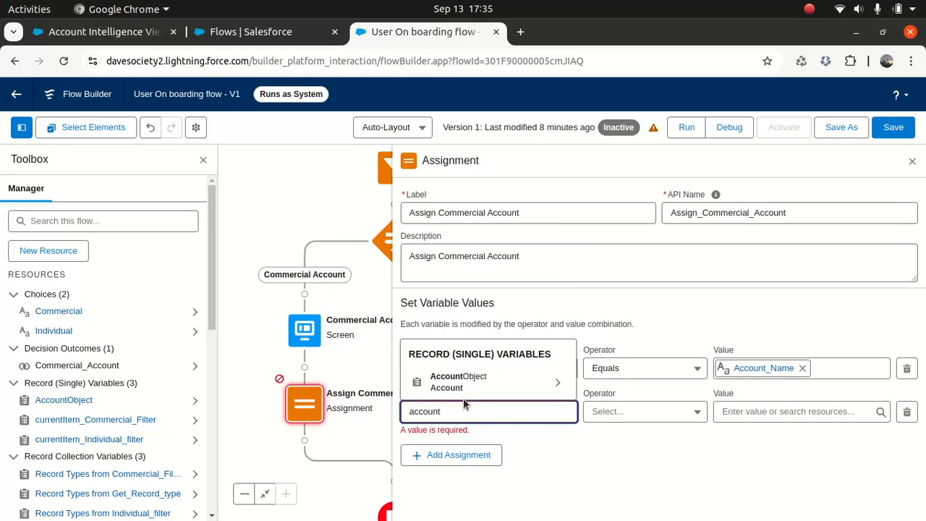
left_click(479, 379)
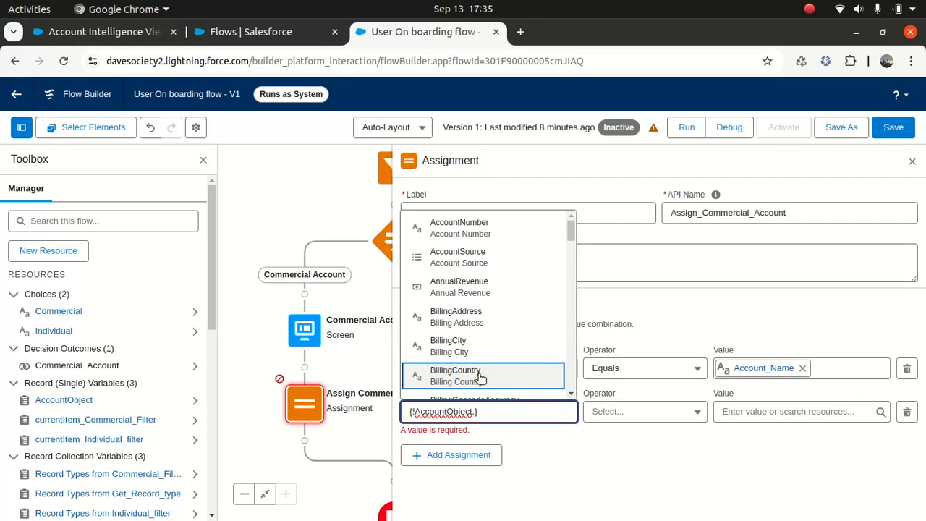
type("phone")
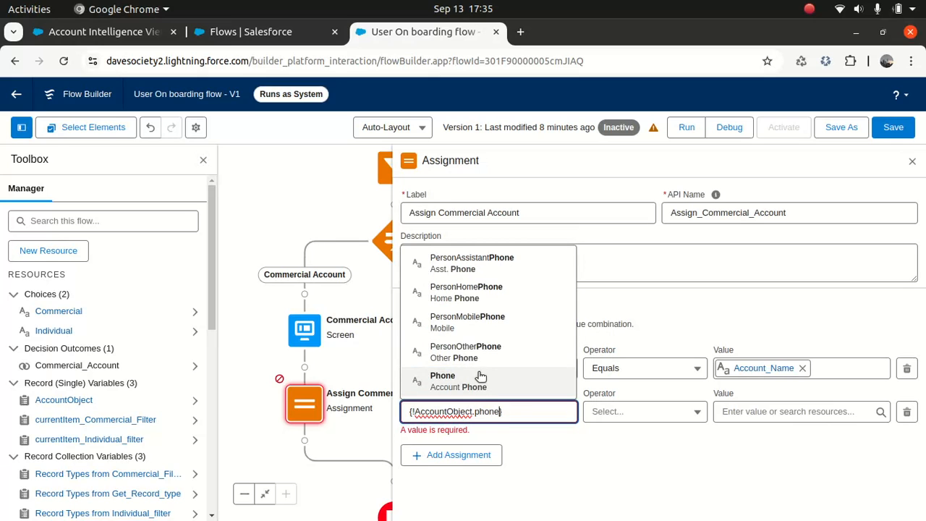
left_click(457, 389)
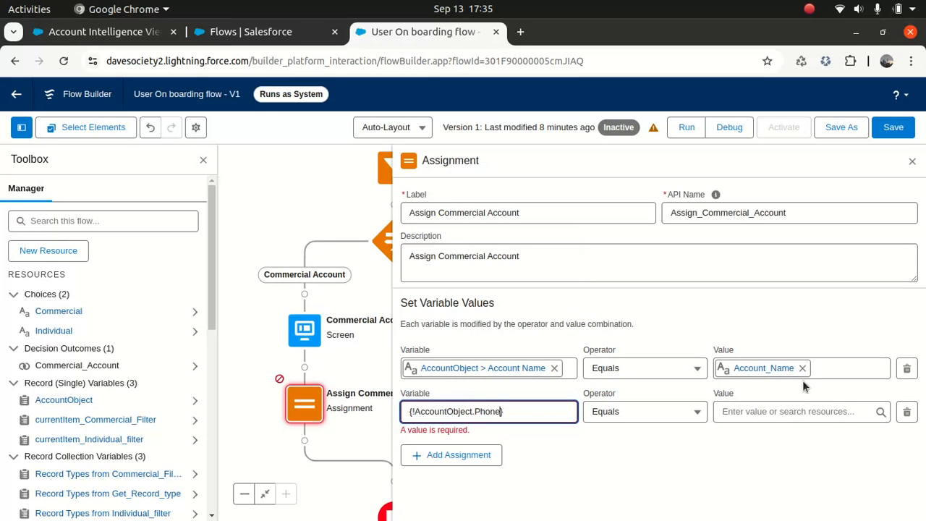
left_click(765, 410)
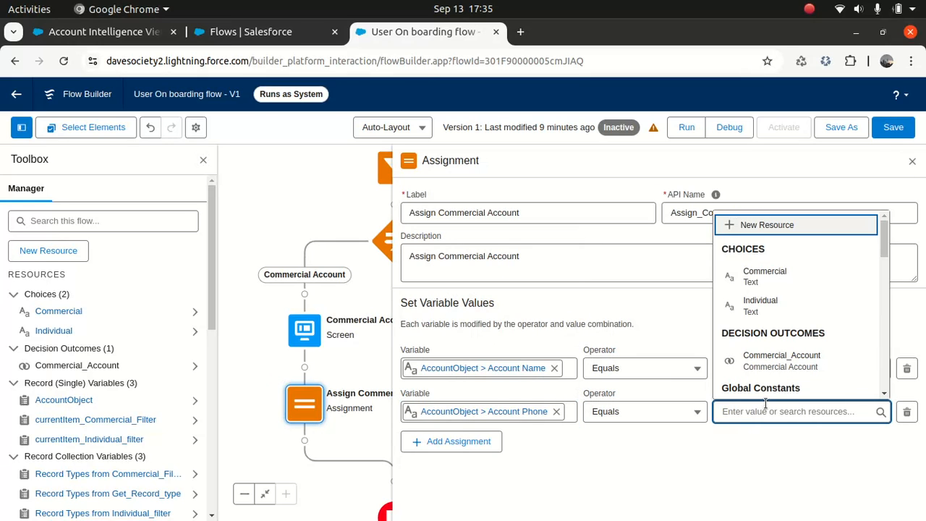
type("ph")
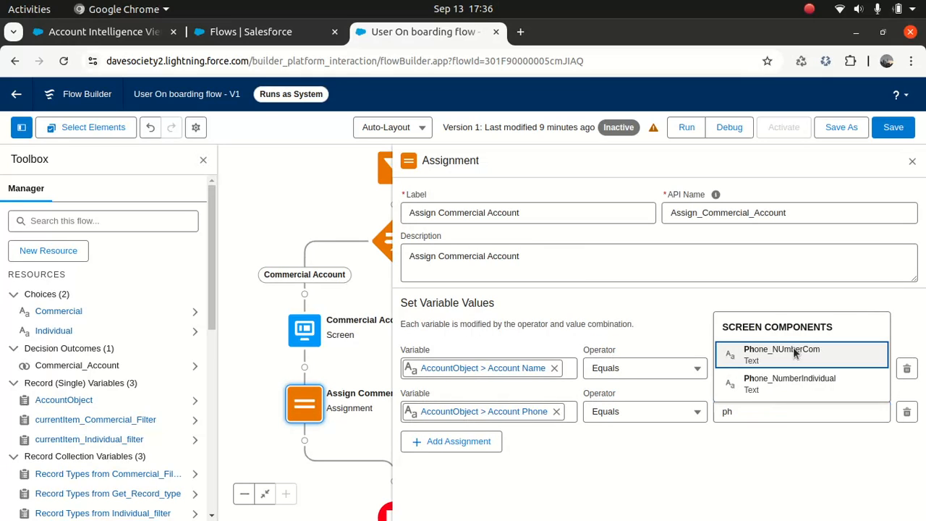
left_click(794, 353)
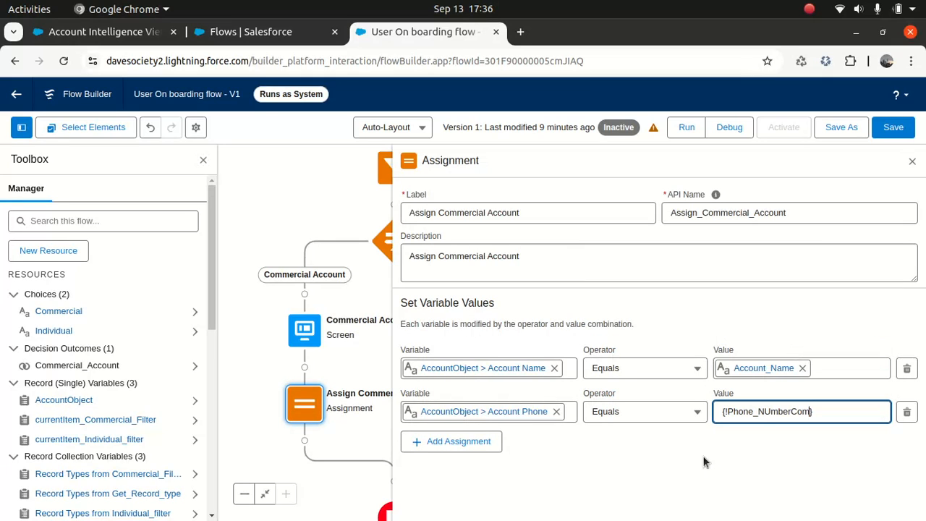
- Add a row setting AccountObject's RecordTypeId to currentItem_Commercial_Filter's Id, then save the flow
left_click(459, 441)
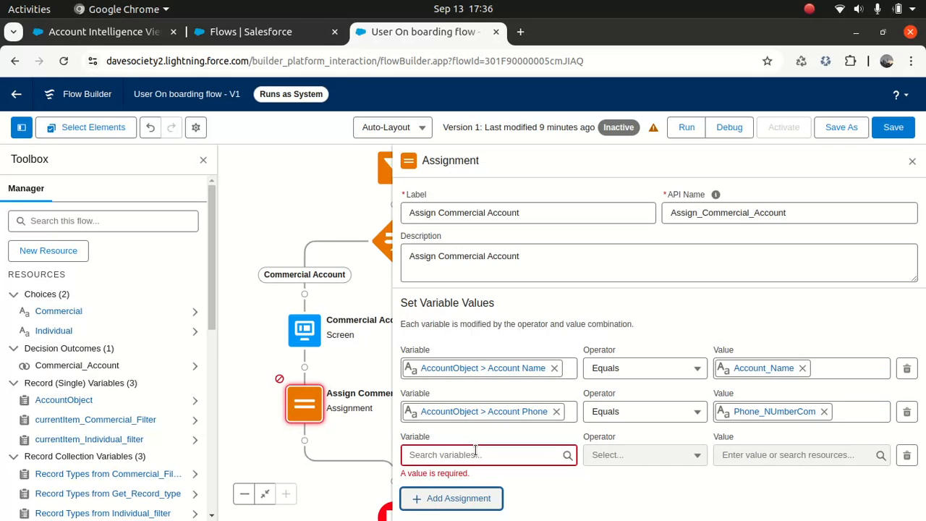
left_click(475, 451)
type("accoun")
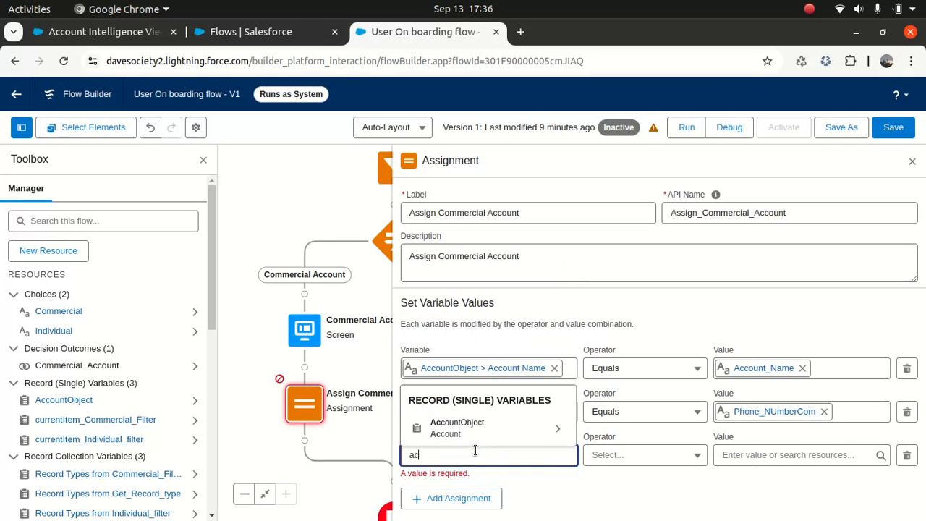
left_click(469, 428)
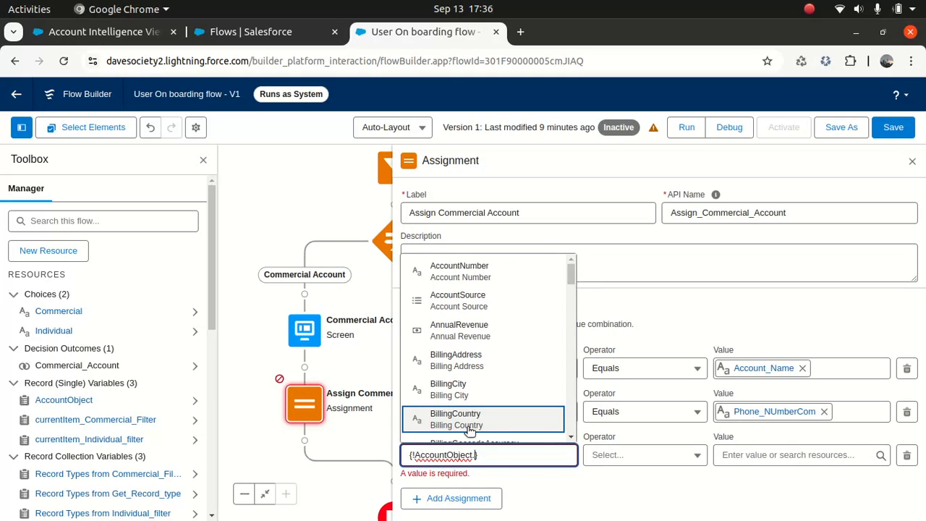
type("record")
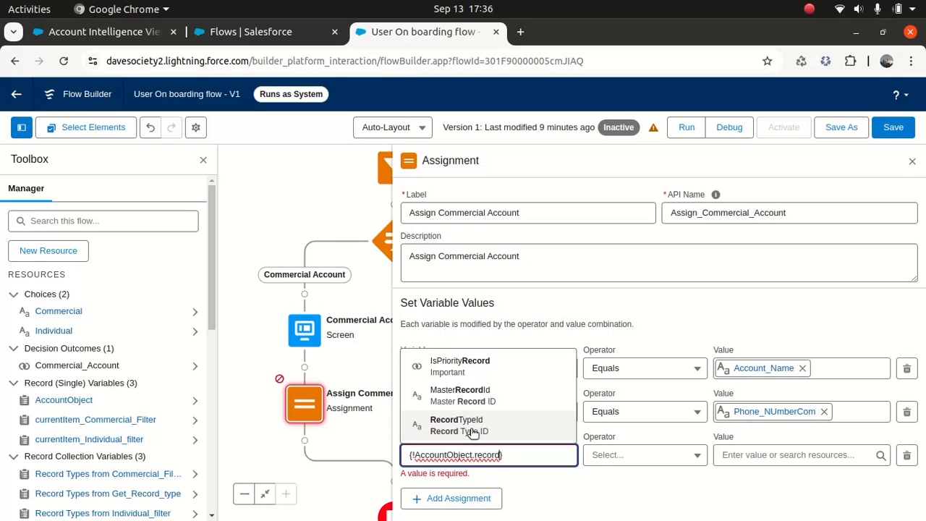
left_click(472, 427)
left_click(794, 451)
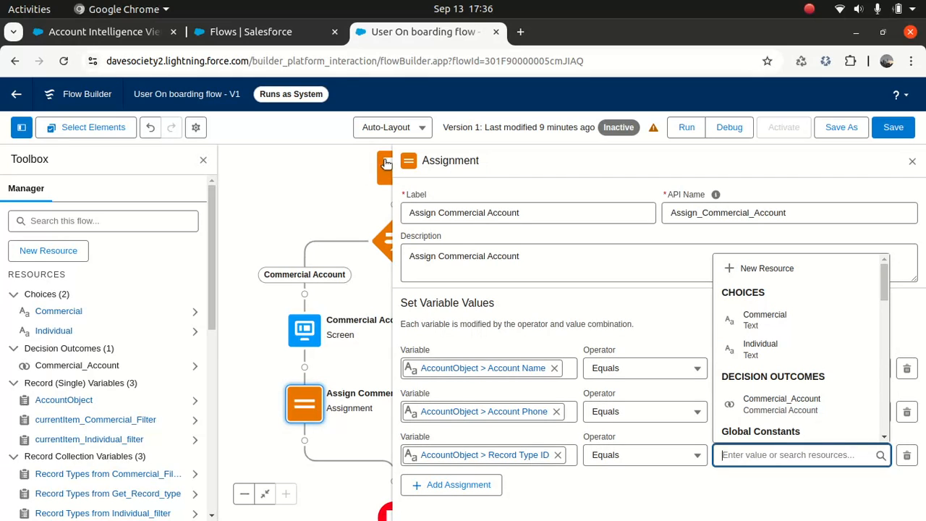
left_click_drag(887, 289, 887, 320)
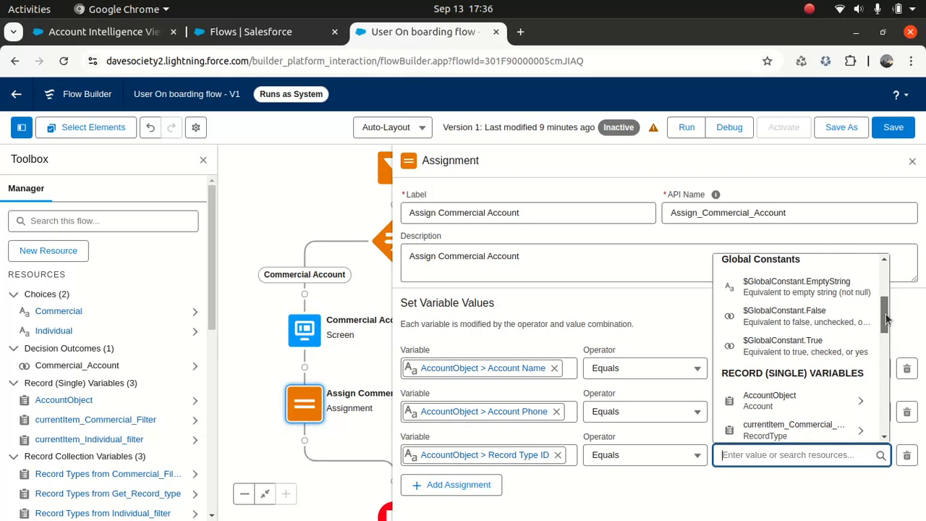
scroll(820, 337, "down", 3)
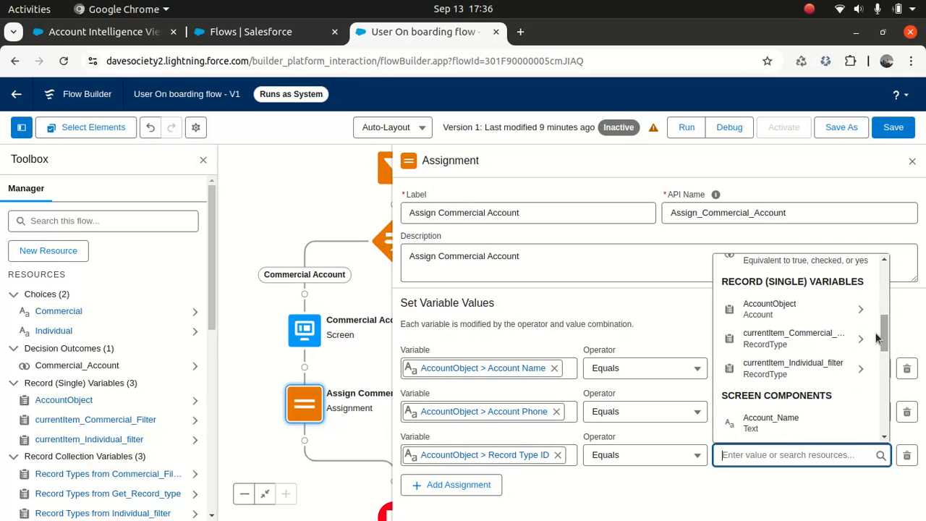
left_click(820, 337)
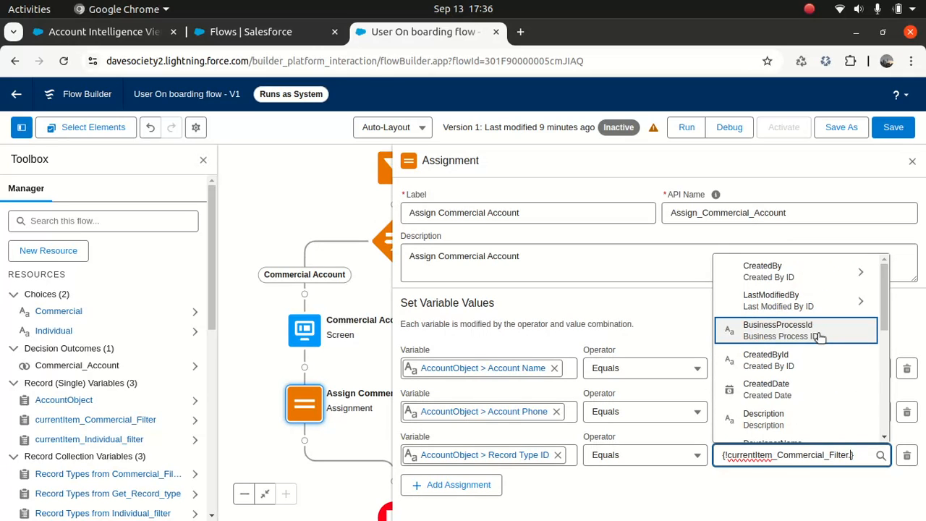
type("id")
left_click(756, 400)
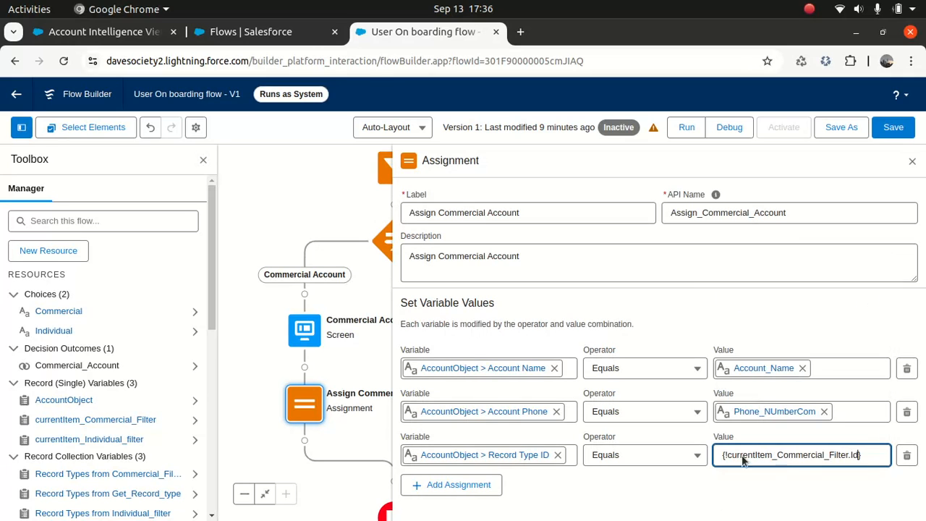
left_click(667, 511)
left_click(893, 127)
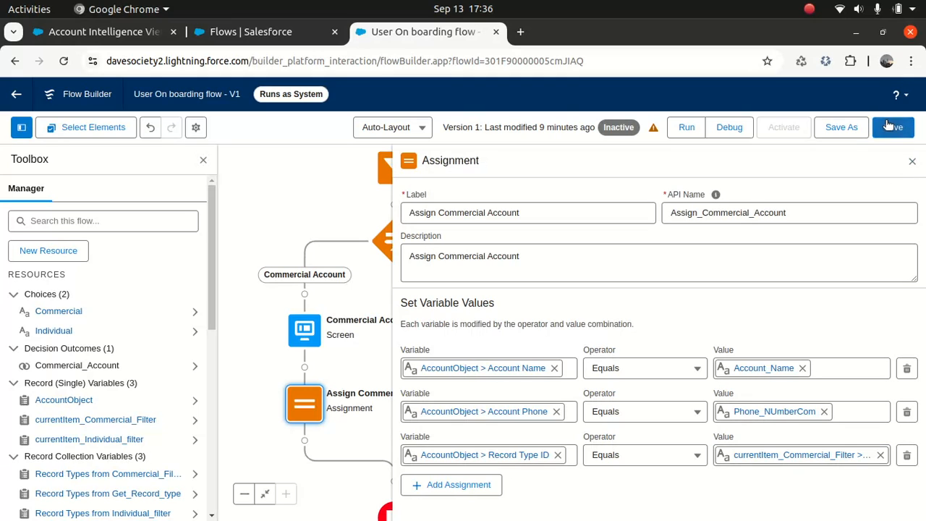
- Close the assignment editor and launch a debug run of the flow
left_click(913, 162)
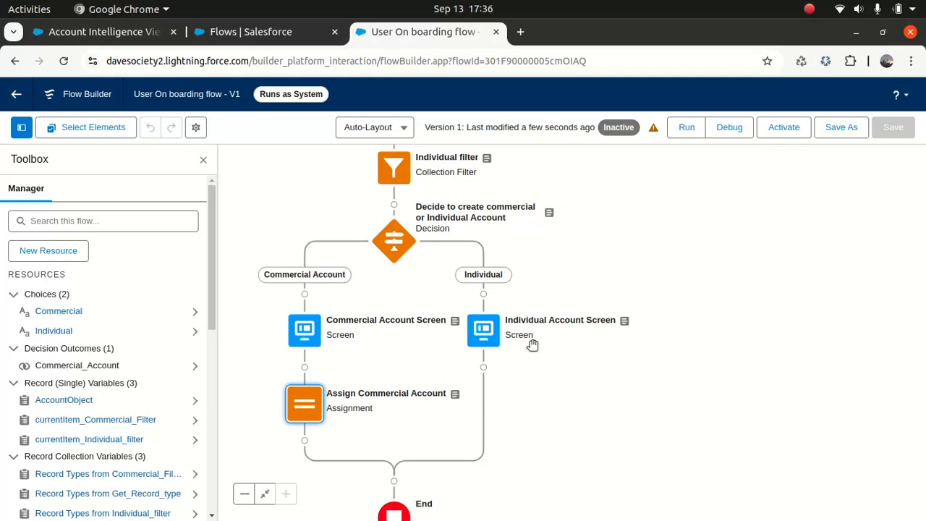
left_click(728, 128)
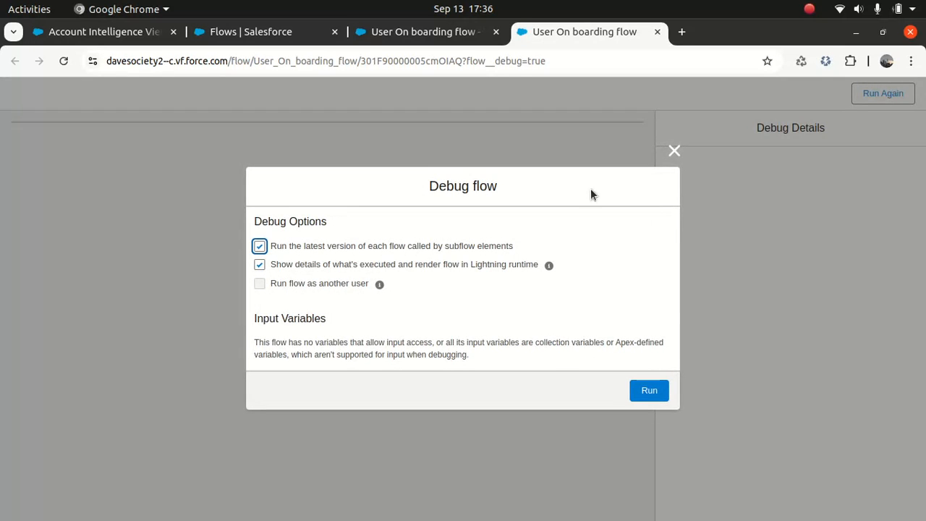
- Run the debug with default options, pass the welcome screen, and choose Commercial as customer type
left_click(648, 390)
left_click(612, 177)
left_click(547, 170)
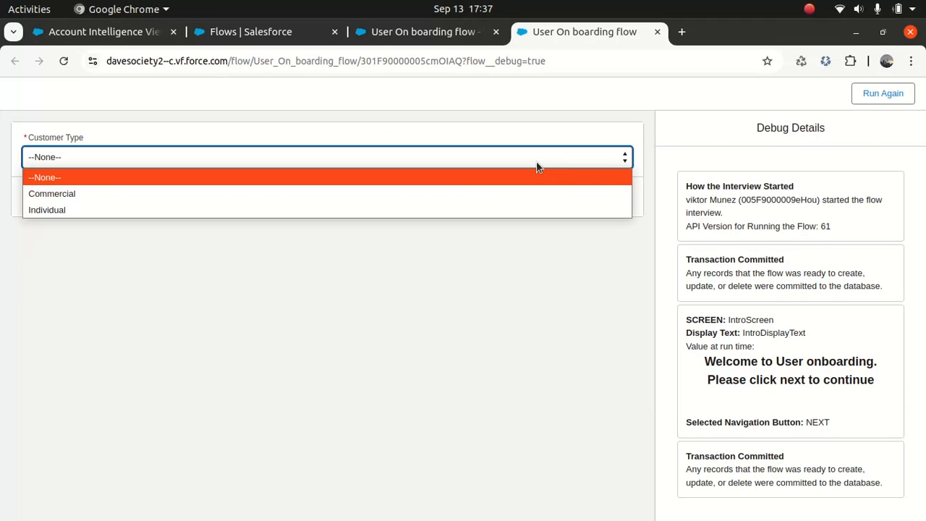
left_click(437, 191)
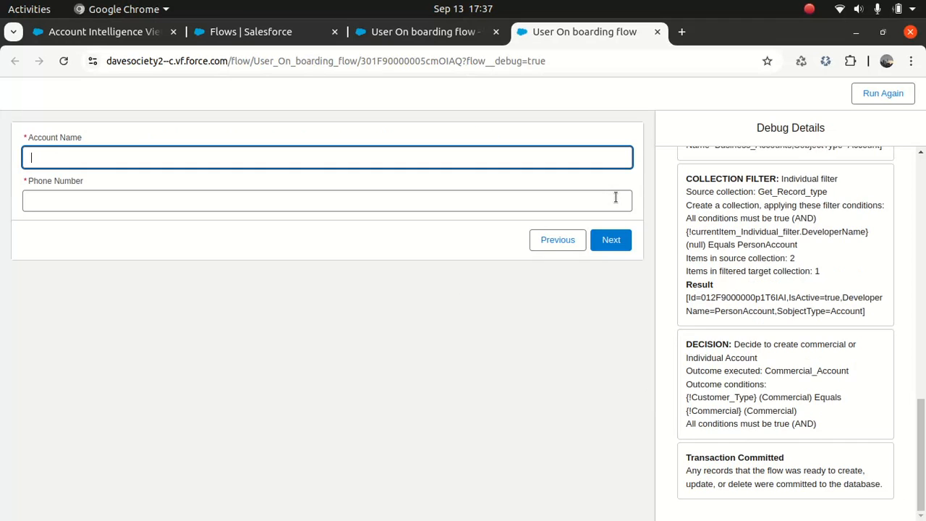
- Fill in a sample account name and phone number, then submit the Commercial Account screen
left_click(440, 157)
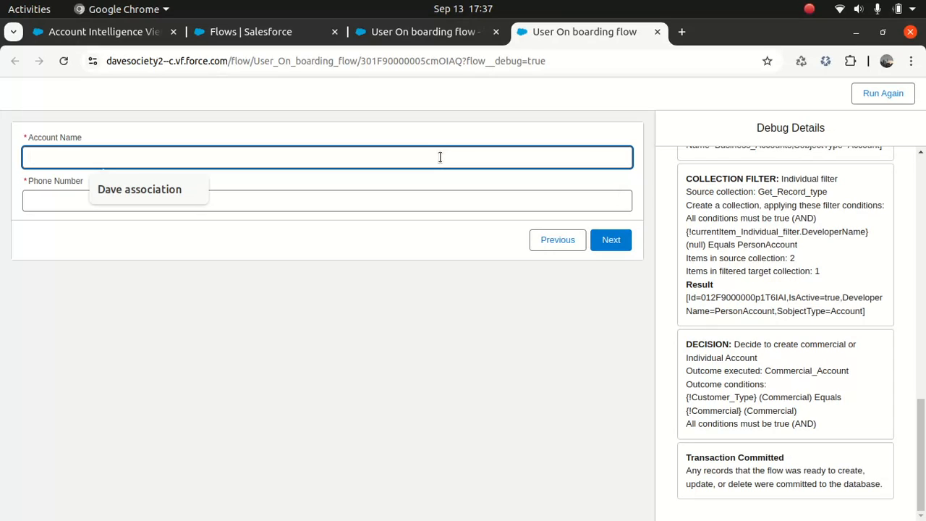
type("Peter sopci")
key("BackSpace")
key("BackSpace")
key("BackSpace")
type("Cohen SOciet")
key("BackSpace")
key("BackSpace")
key("BackSpace")
key("BackSpace")
key("BackSpace")
type("ociety")
key("Tab")
type("12121212")
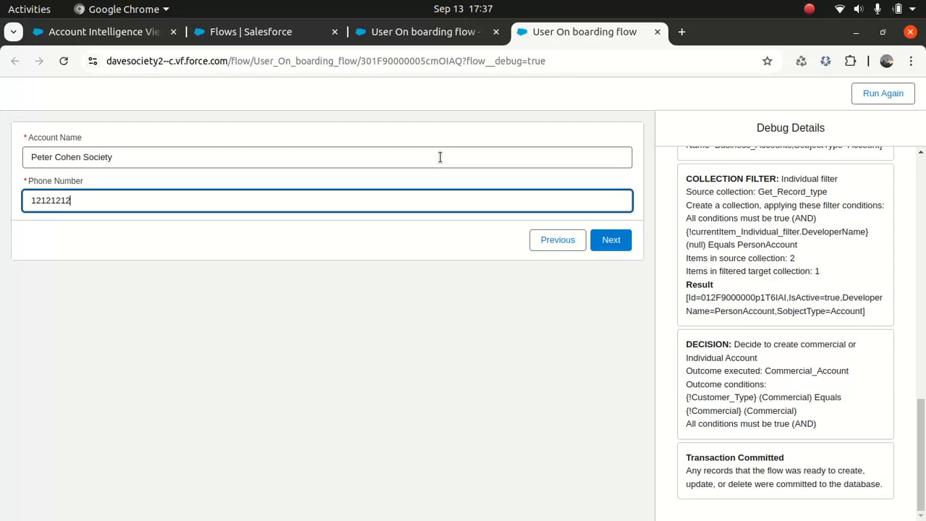
left_click(470, 313)
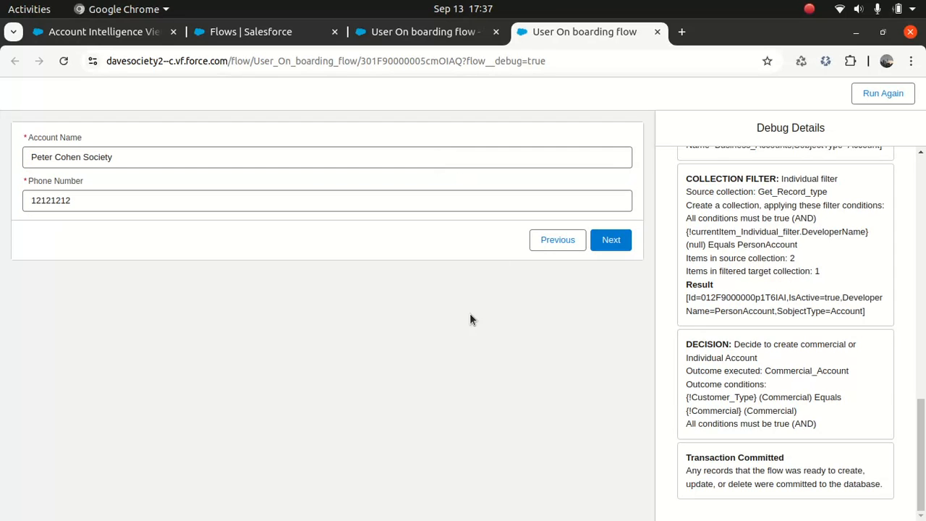
left_click(610, 243)
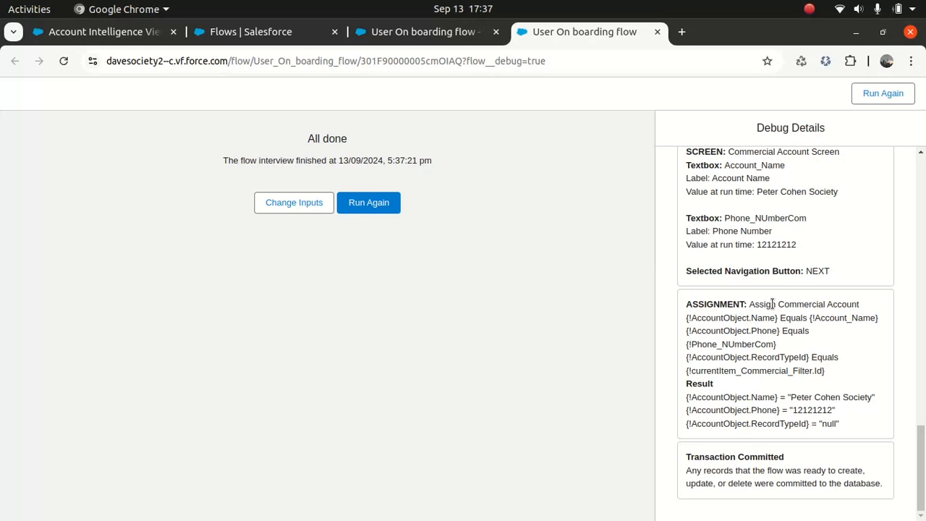
left_click_drag(678, 304, 863, 430)
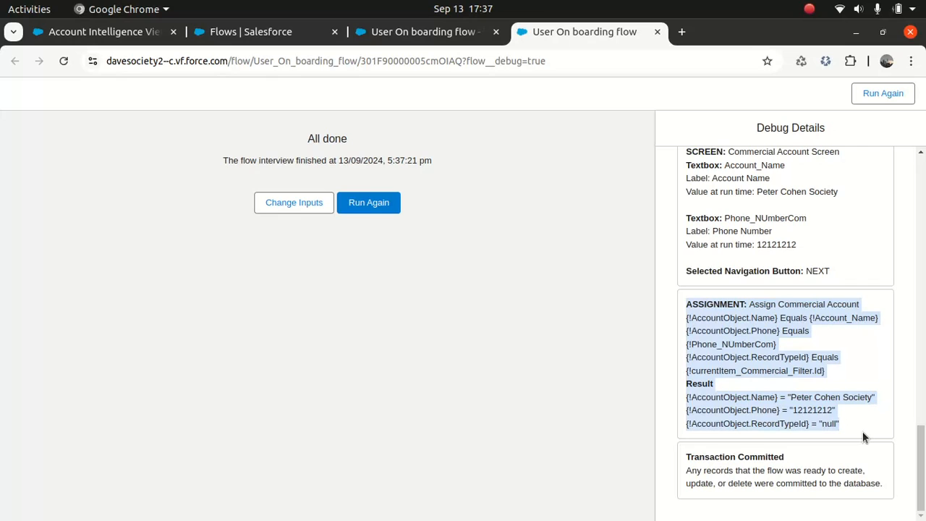
left_click(850, 394)
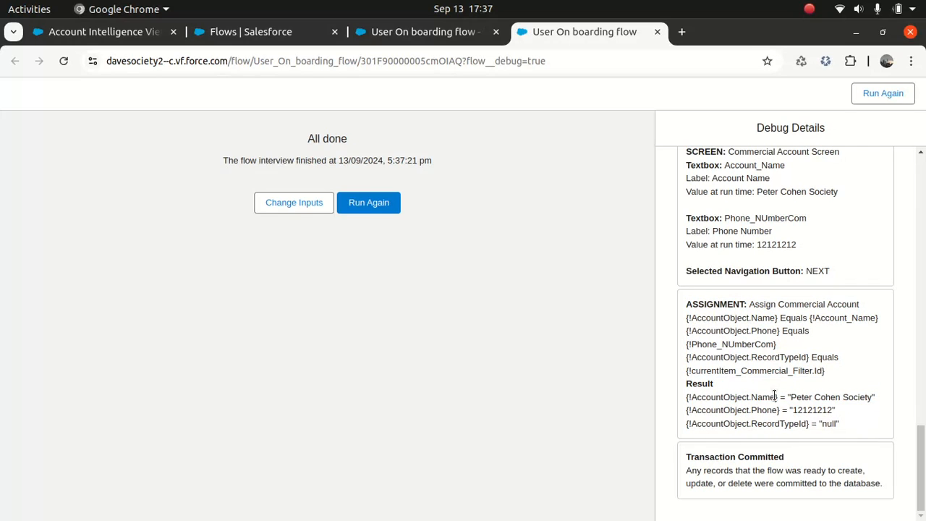
left_click_drag(770, 397, 765, 425)
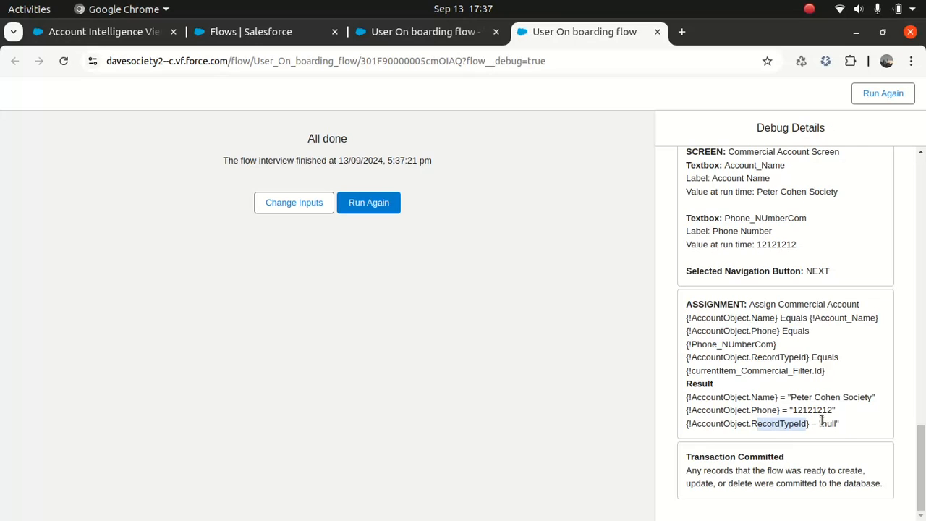
left_click_drag(821, 424, 842, 424)
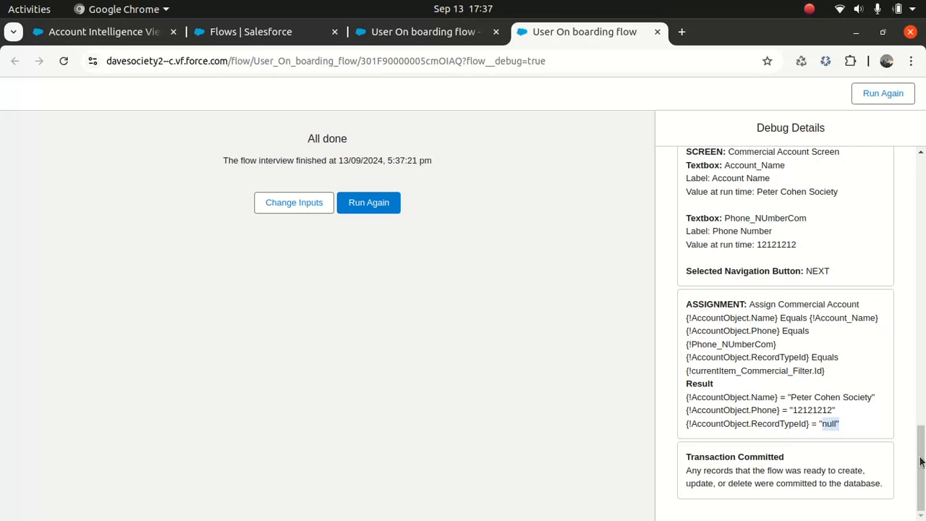
scroll(920, 459, "up", 2)
left_click_drag(920, 459, 924, 334)
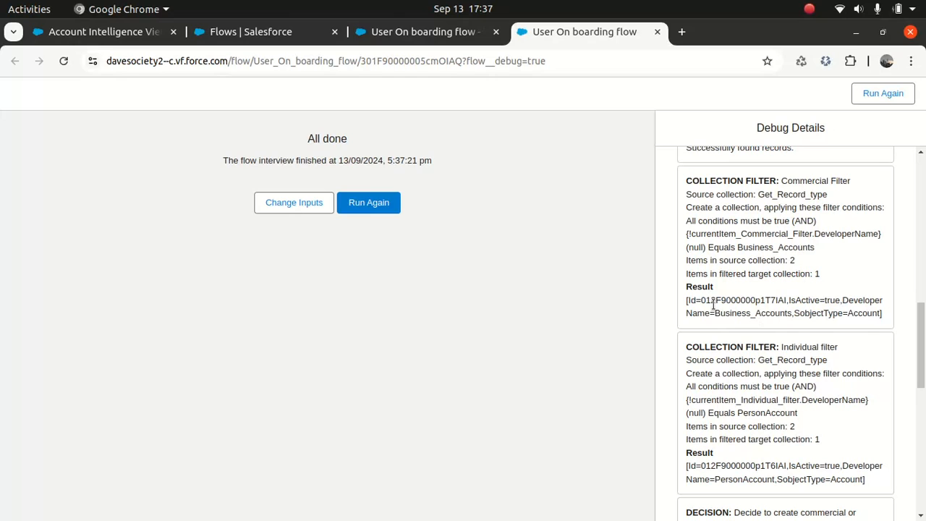
left_click_drag(701, 301, 787, 301)
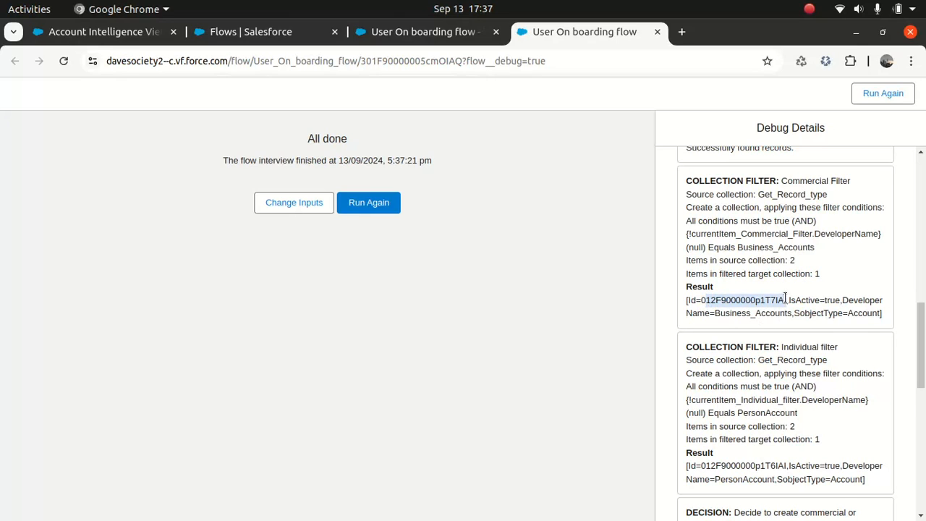
left_click(777, 323)
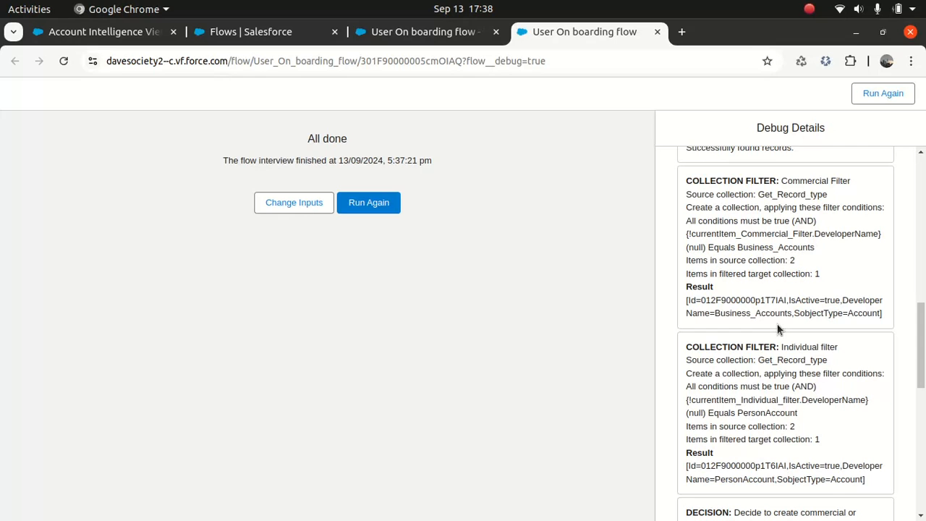
left_click_drag(915, 307, 908, 423)
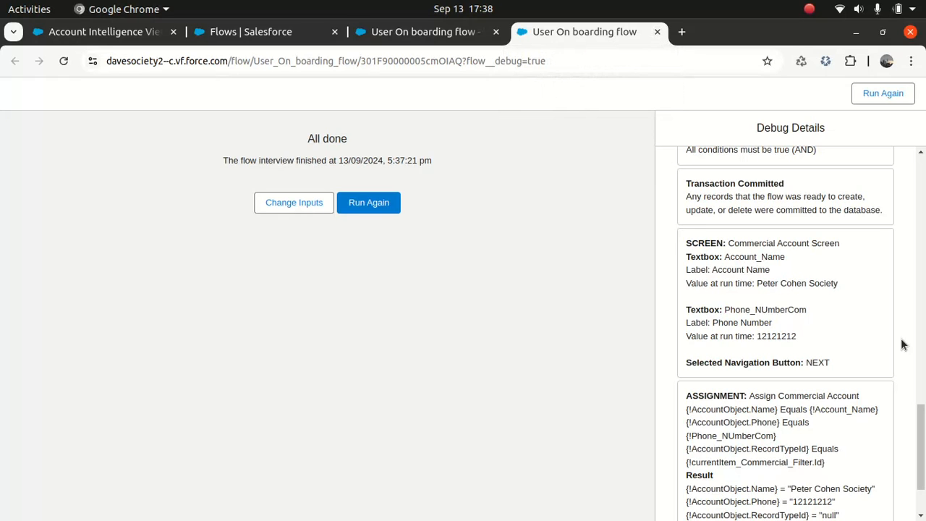
scroll(921, 473, "down", 3)
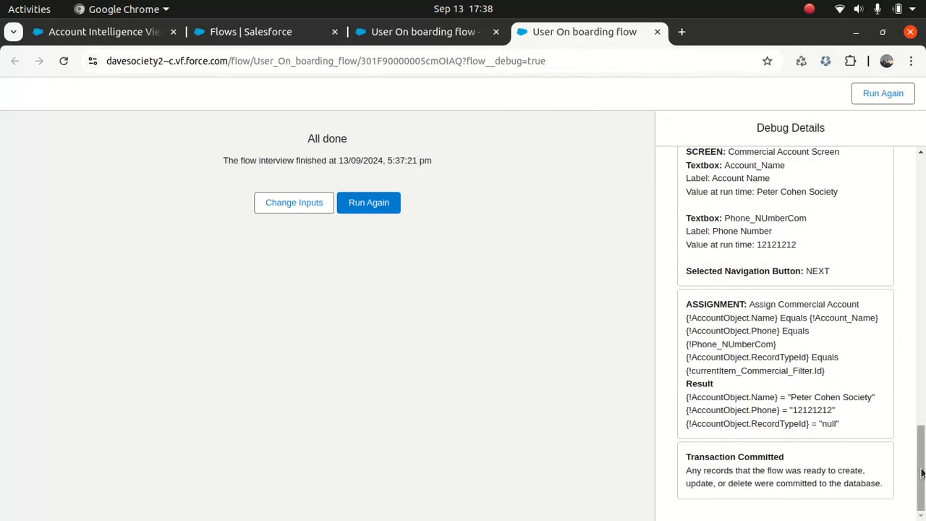
scroll(920, 434, "up", 5)
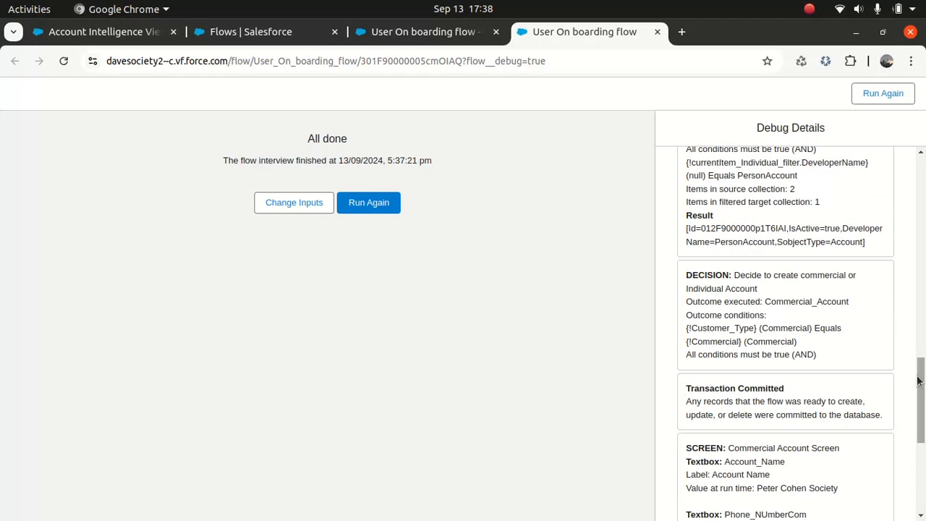
scroll(917, 380, "up", 5)
scroll(738, 315, "up", 3)
scroll(738, 315, "down", 4)
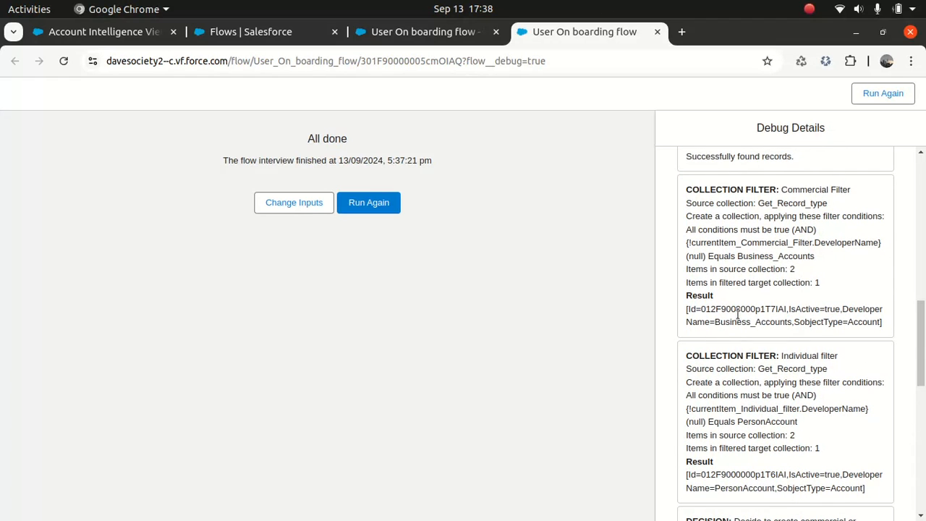
left_click_drag(726, 309, 764, 321)
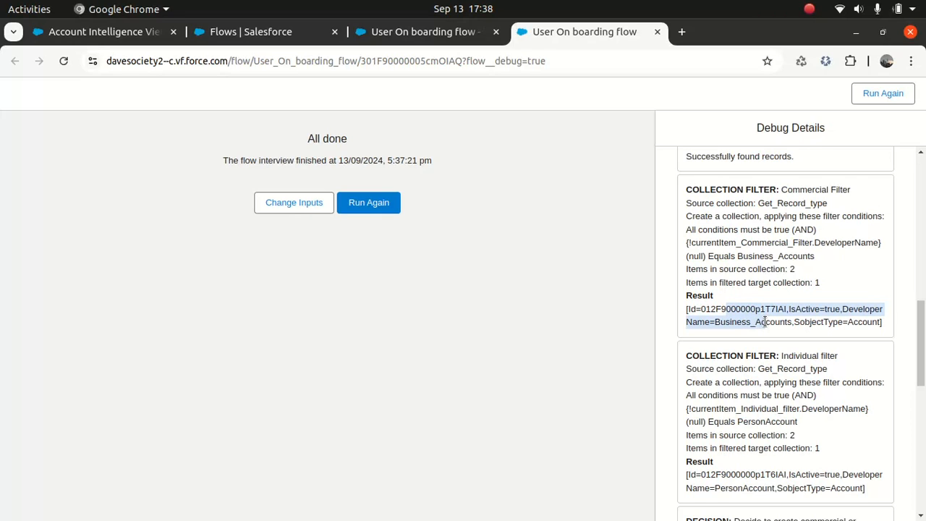
left_click(810, 283)
left_click_drag(771, 309, 844, 327)
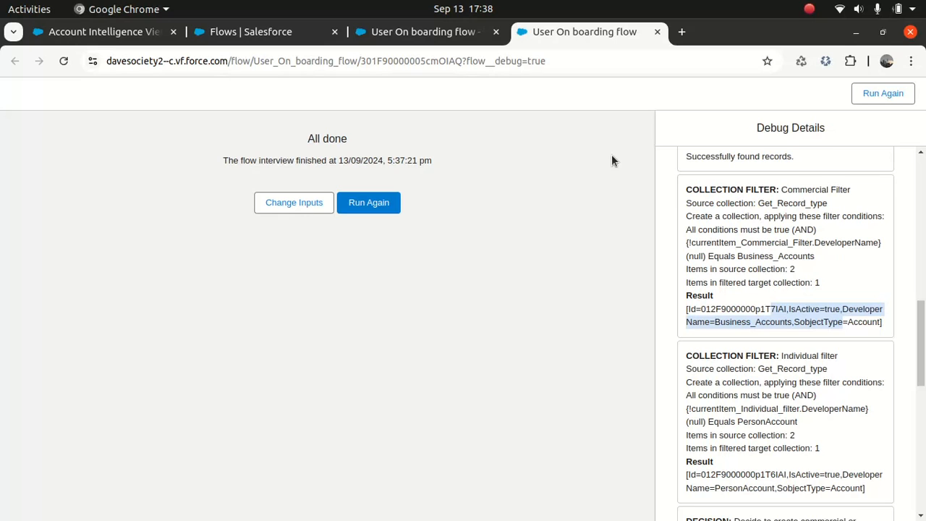
- Close the debug tab and insert a Loop element after the Commercial Account Screen
left_click(657, 32)
left_click_drag(858, 258, 850, 342)
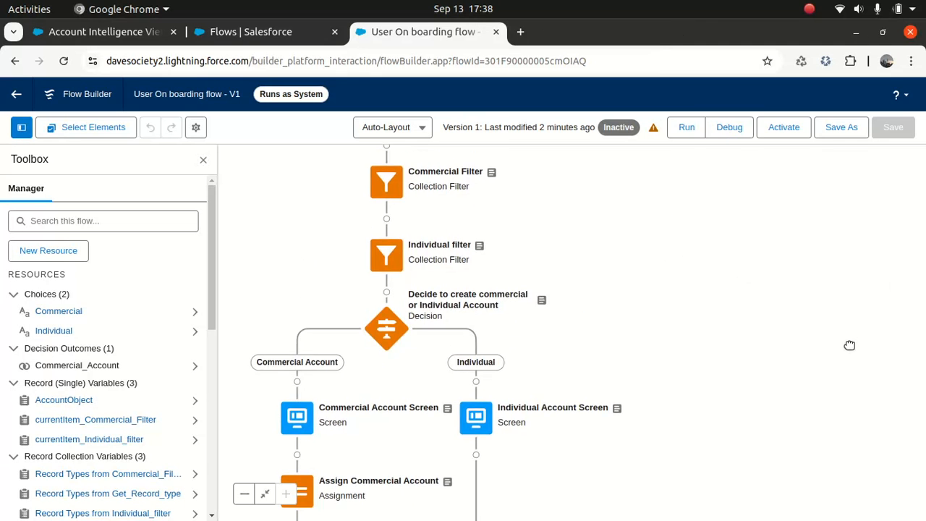
left_click_drag(405, 407, 474, 294)
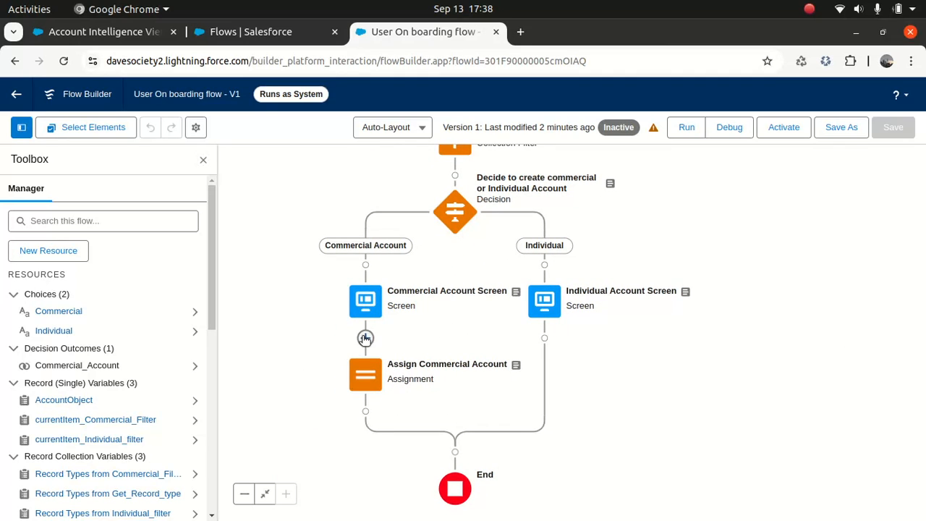
left_click(366, 338)
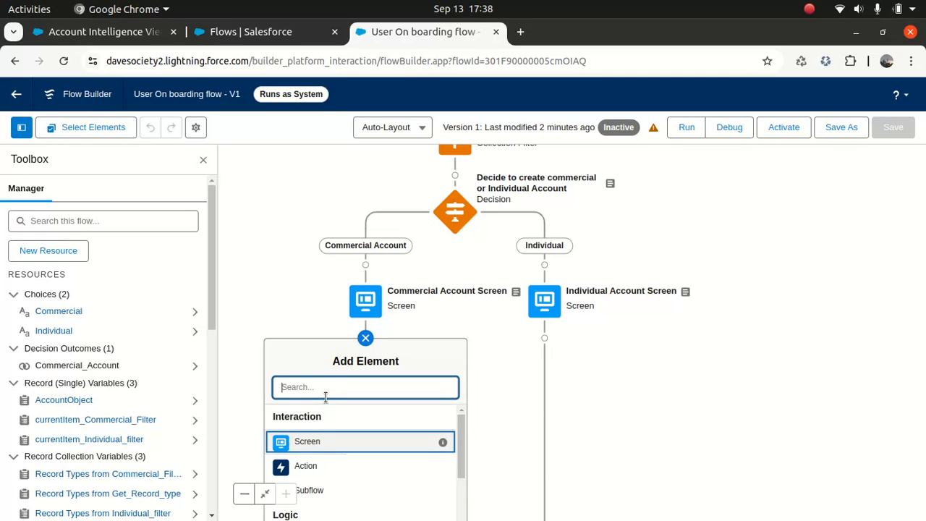
type("loo")
left_click(301, 420)
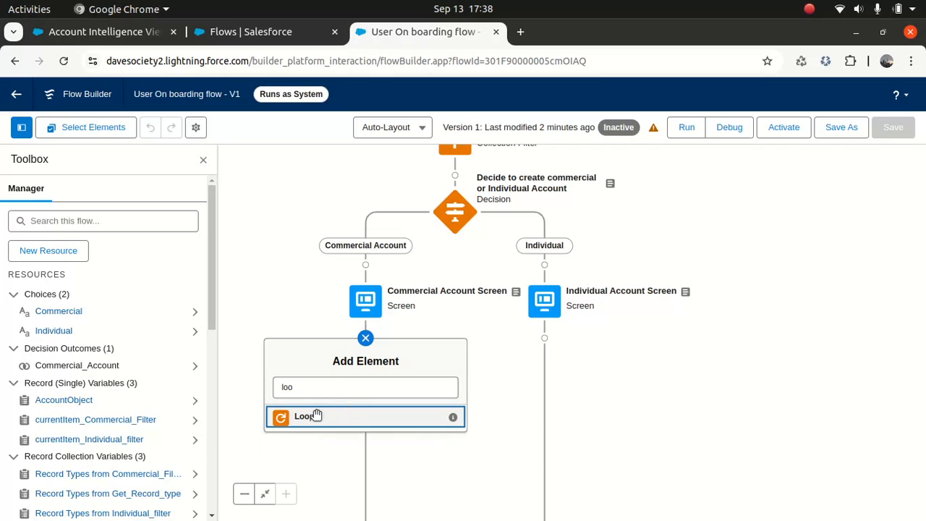
left_click(314, 413)
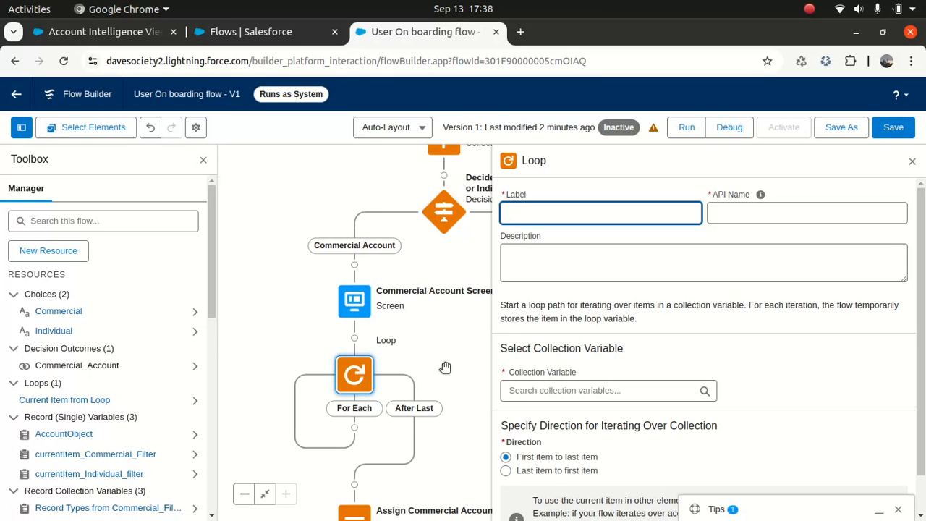
- Create a new Variable resource with API name ComRecordTypeId
left_click(64, 252)
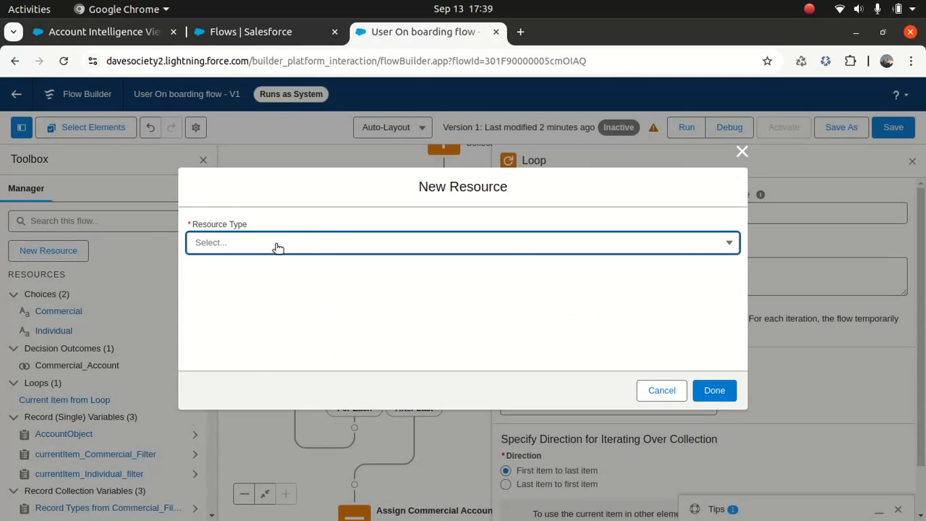
left_click(275, 244)
left_click(251, 277)
left_click(234, 271)
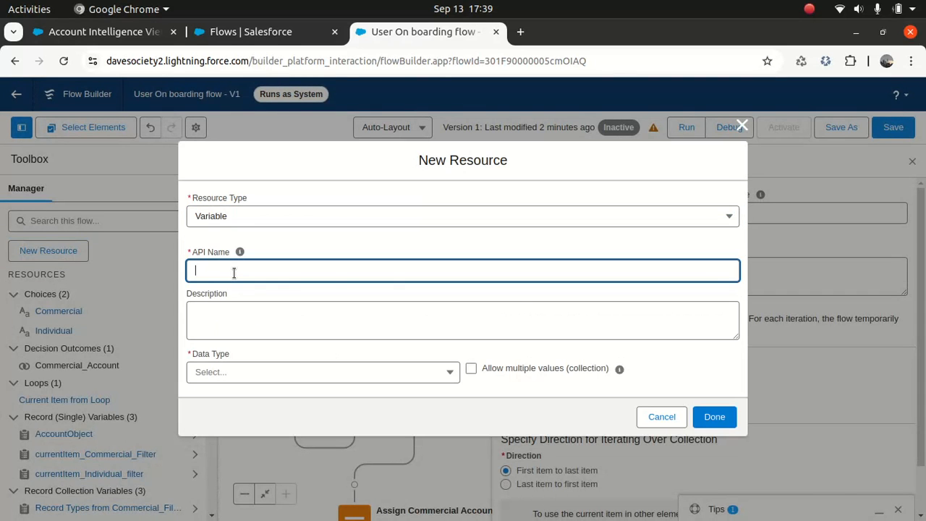
type("Commercial id")
key("BackSpace")
key("BackSpace")
type("ID")
key("BackSpace")
key("BackSpace")
key("BackSpace")
key("BackSpace")
key("BackSpace")
key("BackSpace")
type("RecordTYpe")
key("BackSpace")
key("BackSpace")
type("ypeO")
key("BackSpace")
type("iD")
key("BackSpace")
key("BackSpace")
type("iD")
key("BackSpace")
key("BackSpace")
type("Id")
- Reuse the name as its description, set Data Type to Text, and finish the variable
double_click(282, 266)
key("ctrl+c")
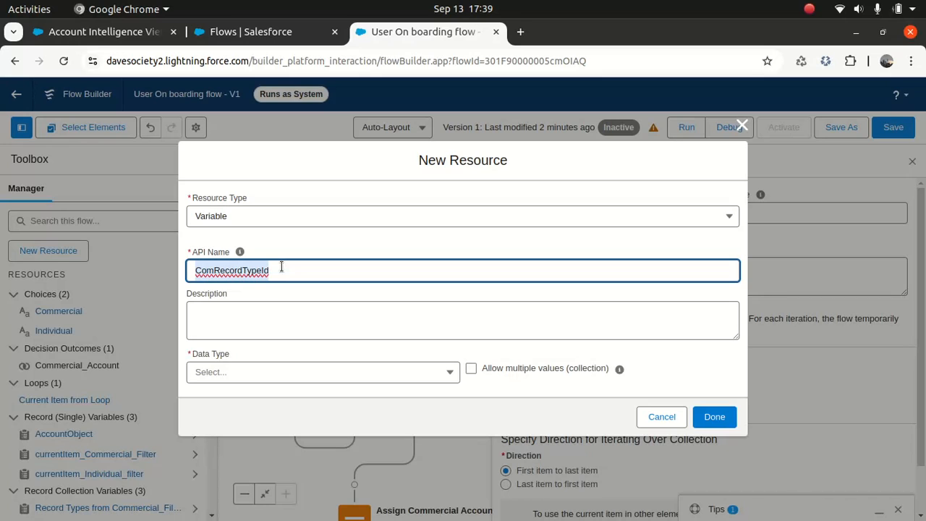
left_click(262, 327)
key("ctrl+v")
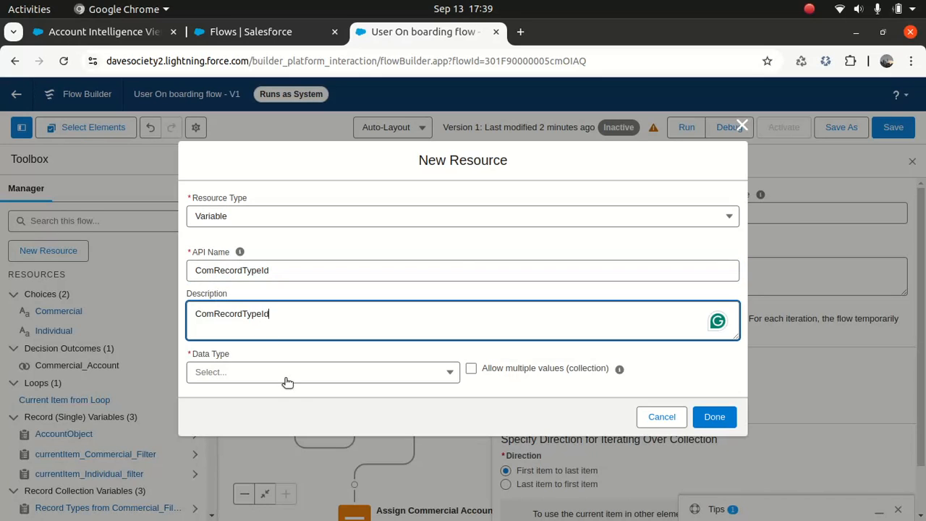
left_click(286, 373)
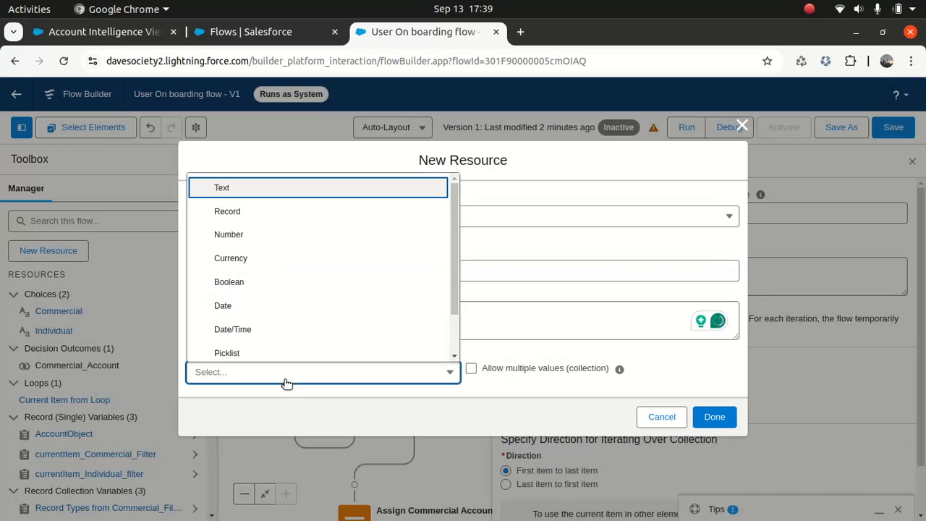
left_click(251, 190)
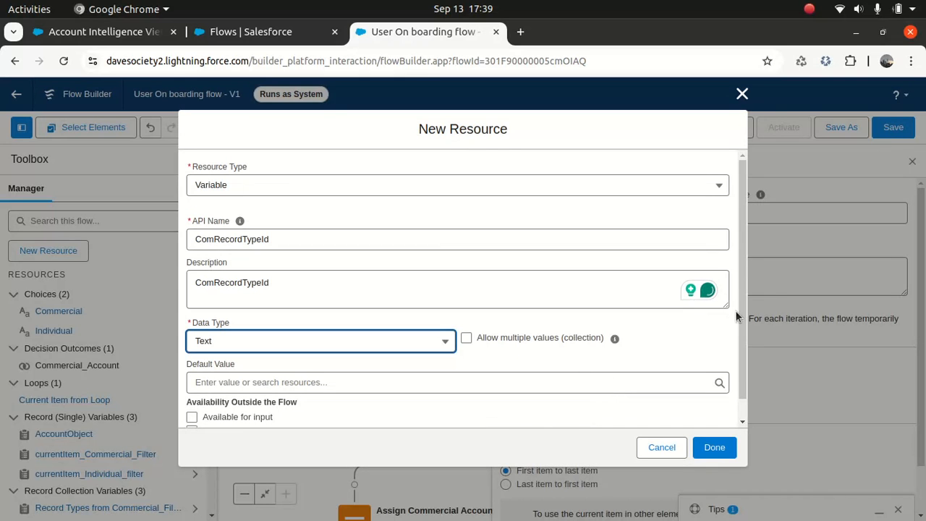
scroll(735, 311, "down", 1)
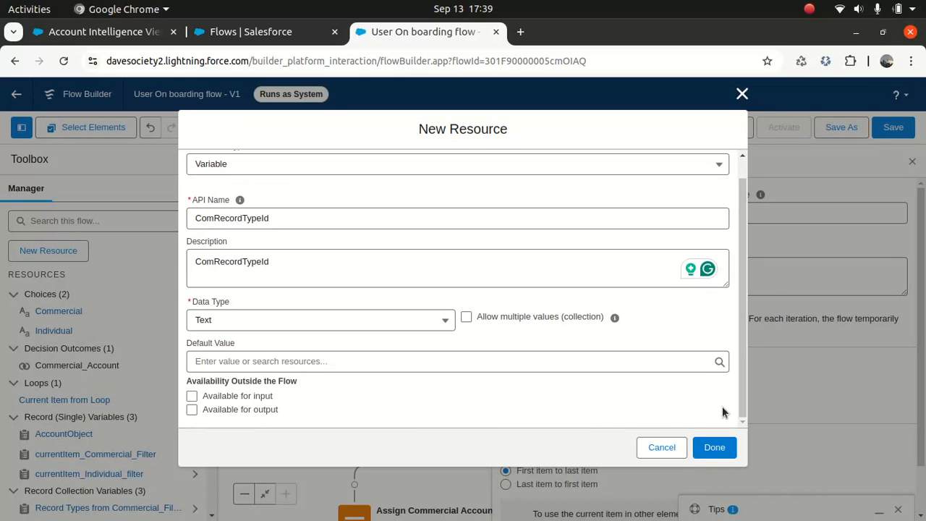
left_click(714, 447)
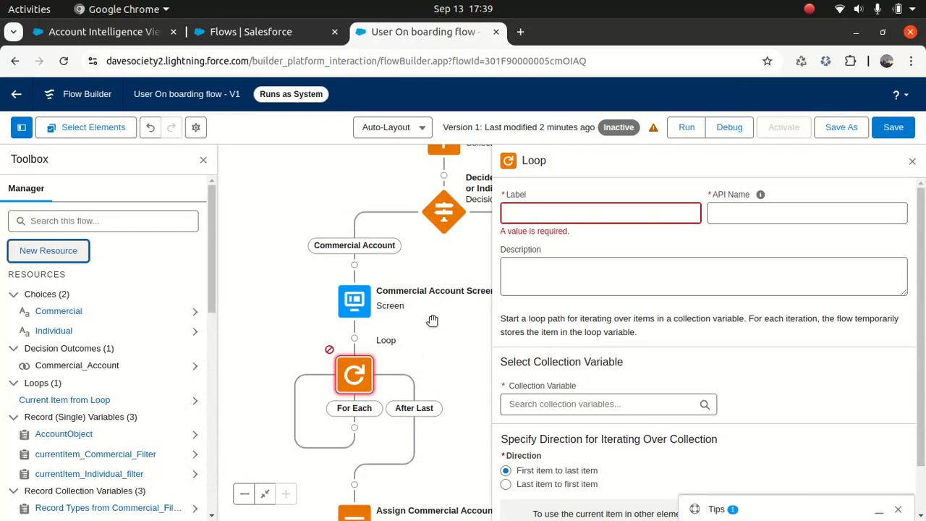
- Label the loop 'Com Loop' with description 'Looping through Commercial Dataset to get the record type Id'
left_click(547, 211)
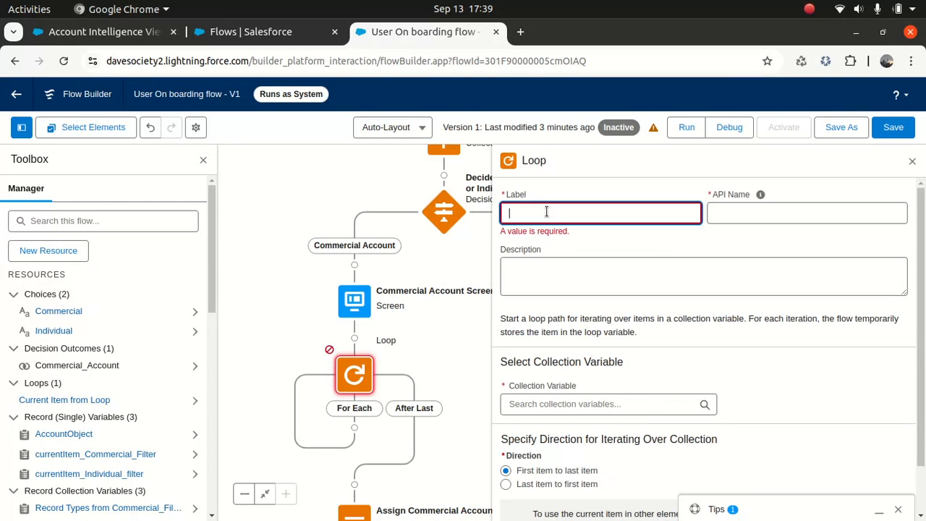
type("Com Loop")
key("Tab")
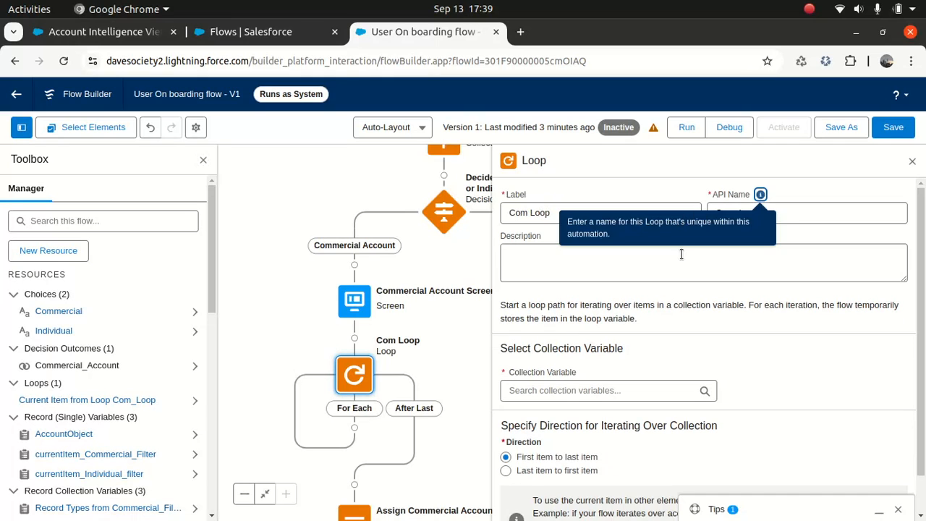
left_click(623, 265)
type("Looping")
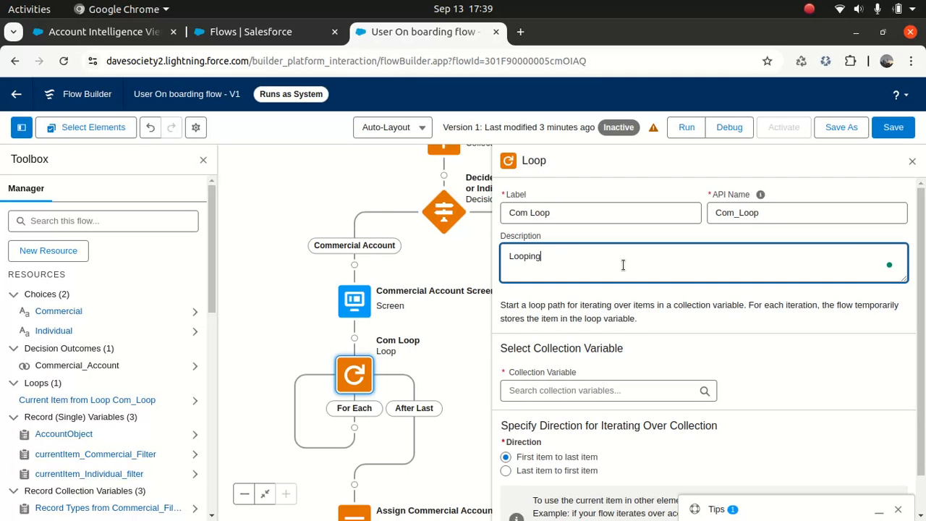
type(" through Commercial Dataset to get the re")
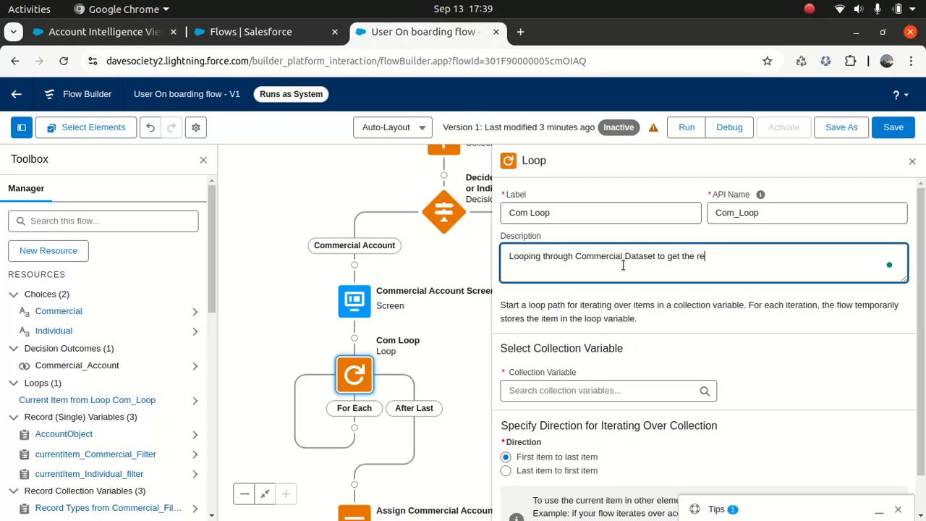
type("cord type Id")
- Loop over Record Types from Commercial Filter and save the flow
left_click(614, 391)
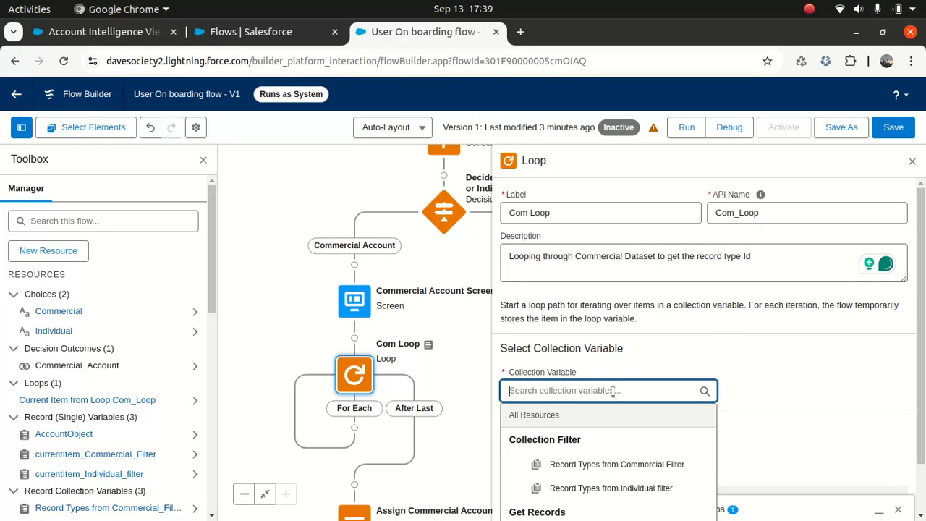
left_click(606, 469)
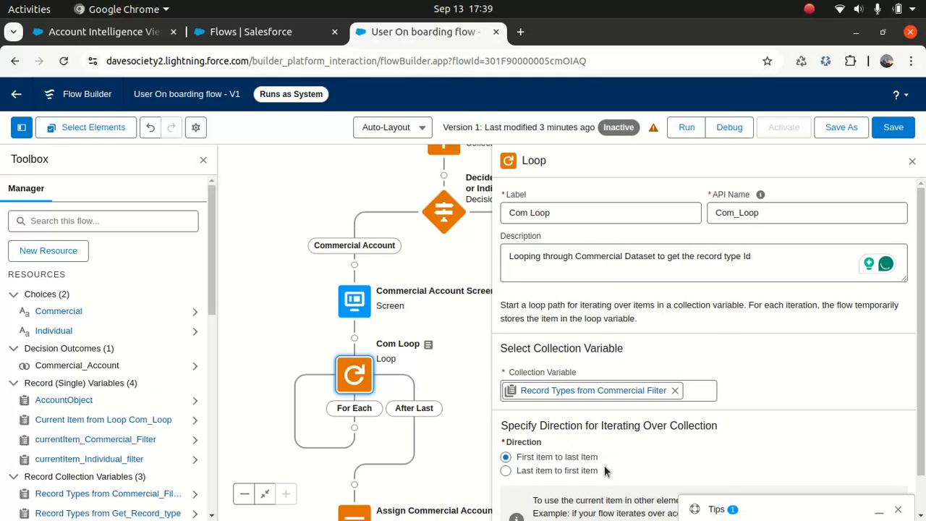
scroll(904, 434, "down", 1)
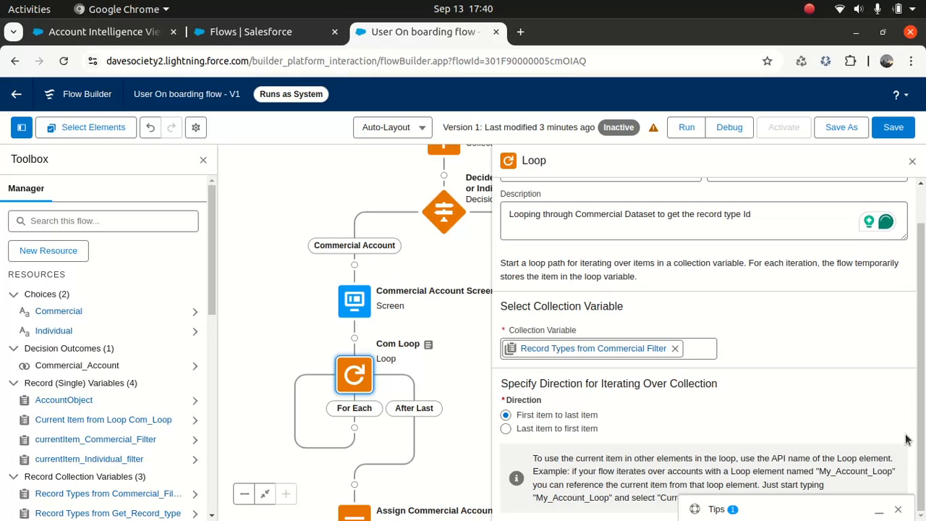
left_click(889, 135)
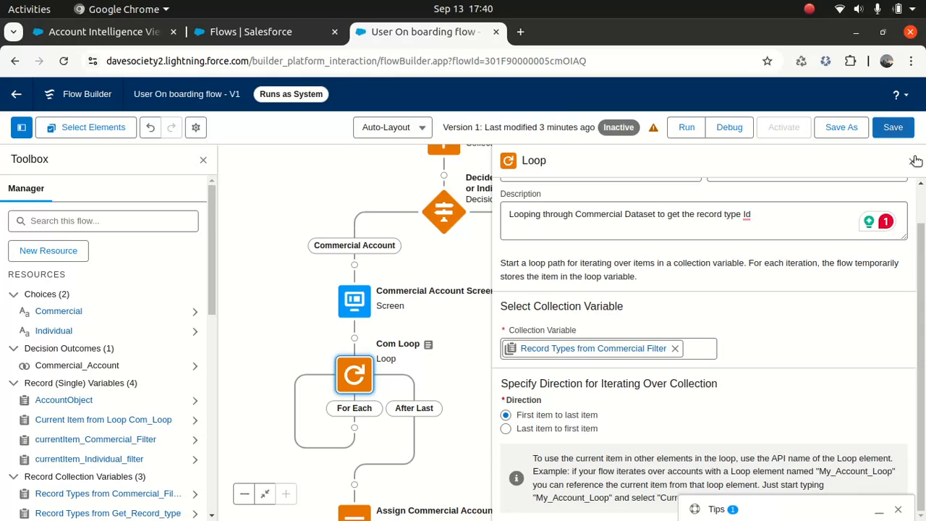
left_click(913, 160)
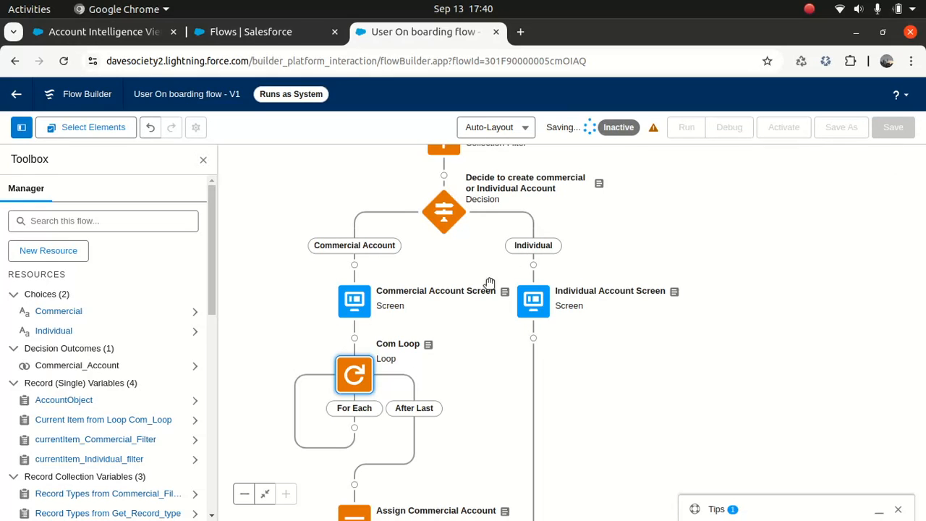
- Add an Assignment element labelled 'Assign Com Record type Id' inside the For Each path
left_click(355, 428)
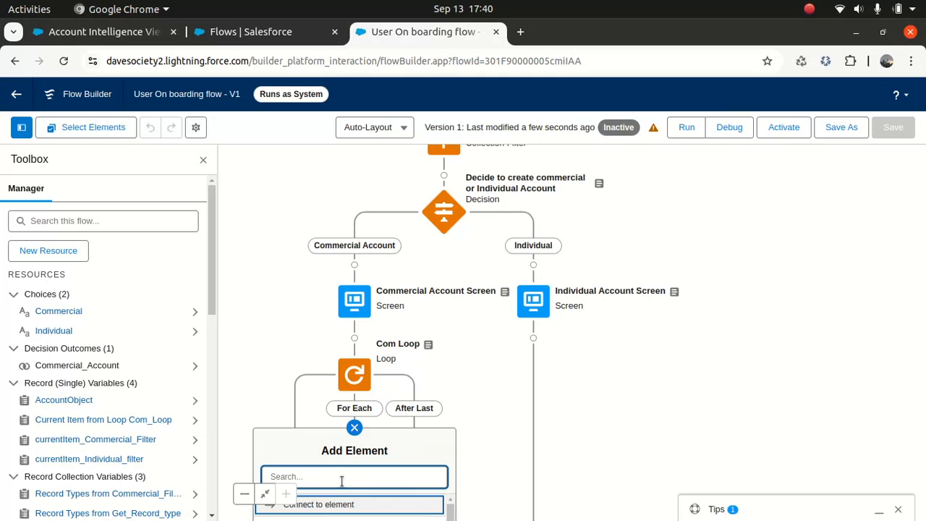
type("Assign")
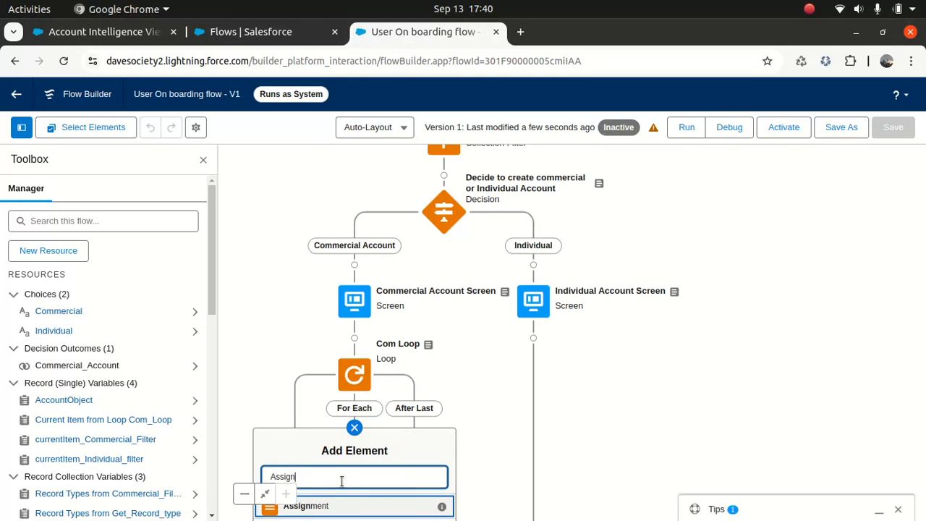
left_click(317, 509)
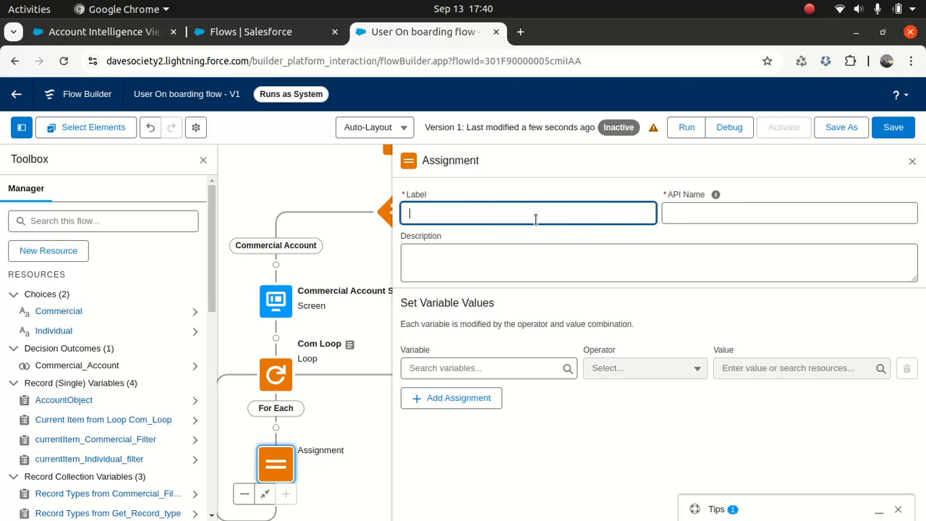
type("Assign Com Record ")
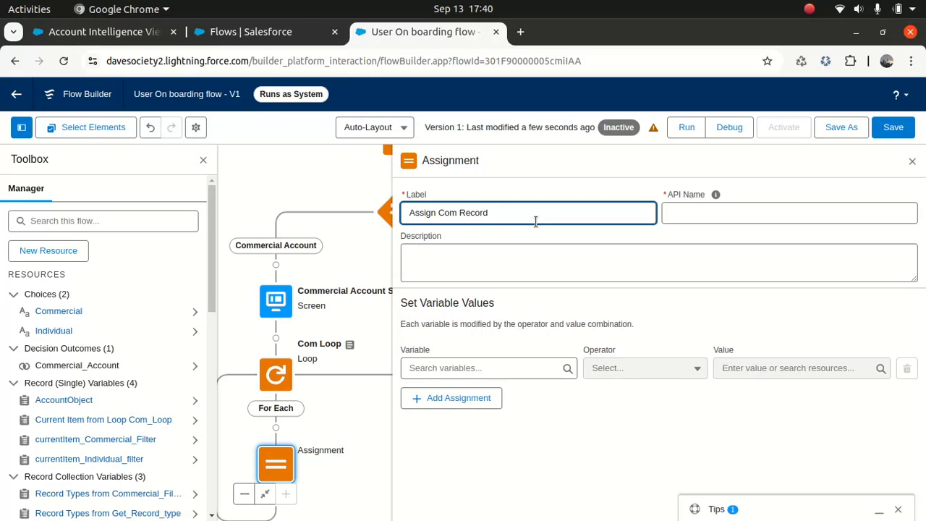
type("type Id")
left_click(716, 194)
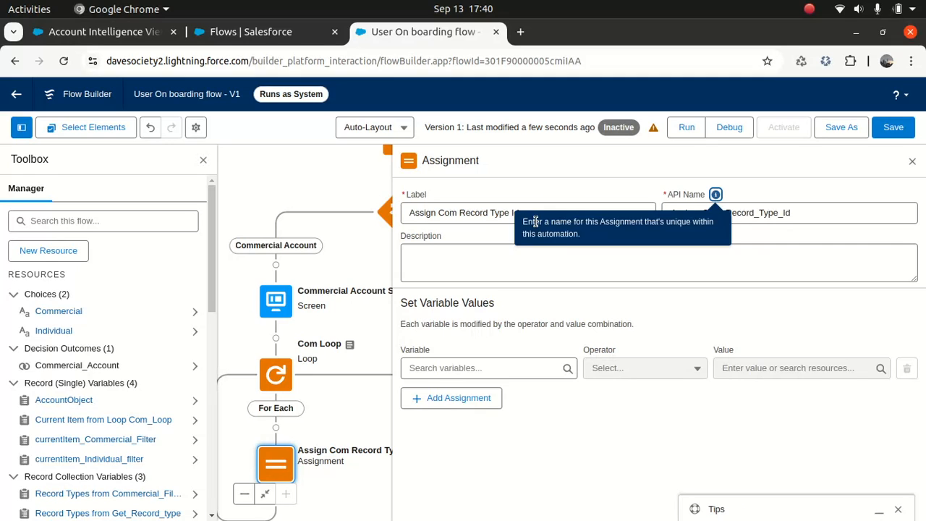
- Set ComRecordTypeId Equals the current loop item's Id (Com_Loop.Id) and save the flow
left_click(474, 367)
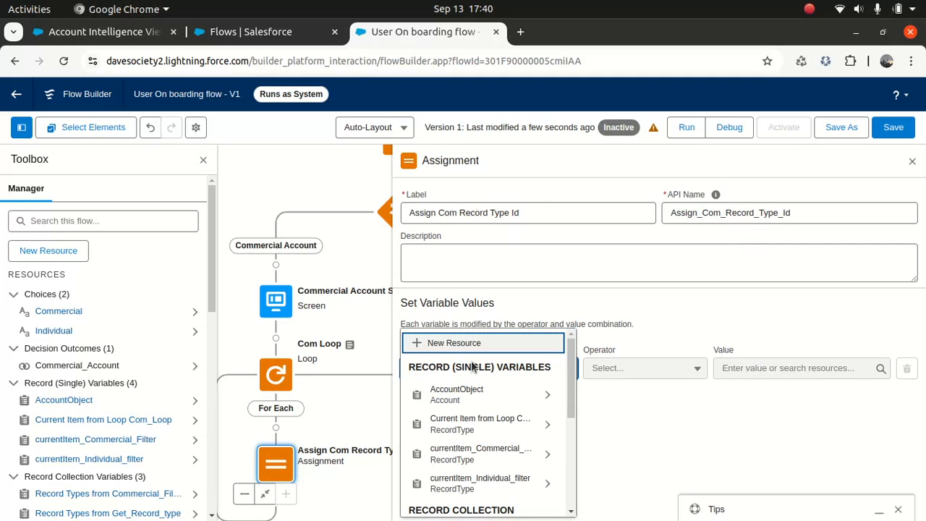
type("Com")
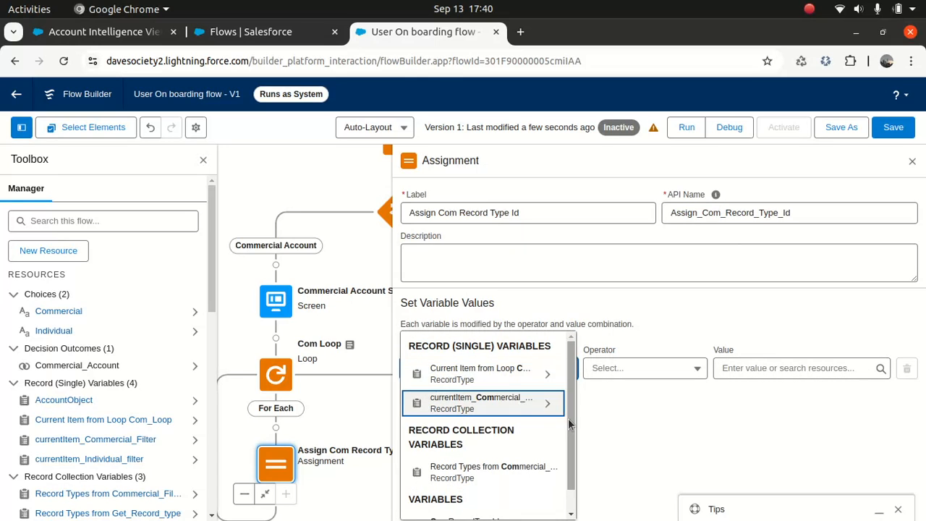
scroll(560, 489, "down", 1)
left_click(483, 497)
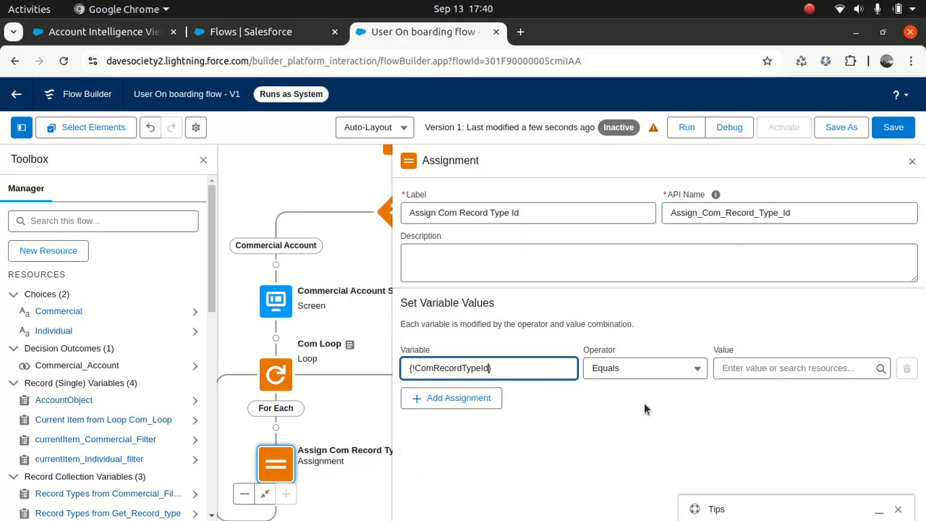
left_click(740, 369)
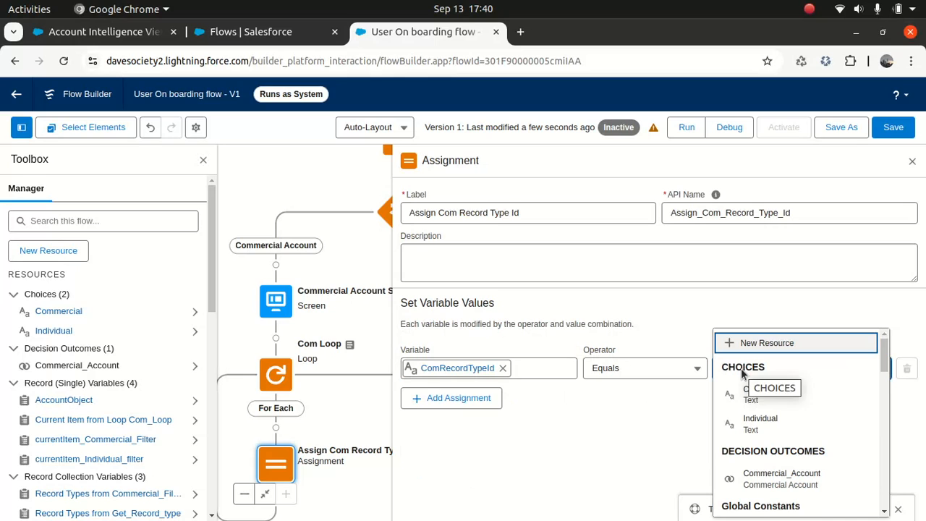
left_click_drag(882, 352, 884, 403)
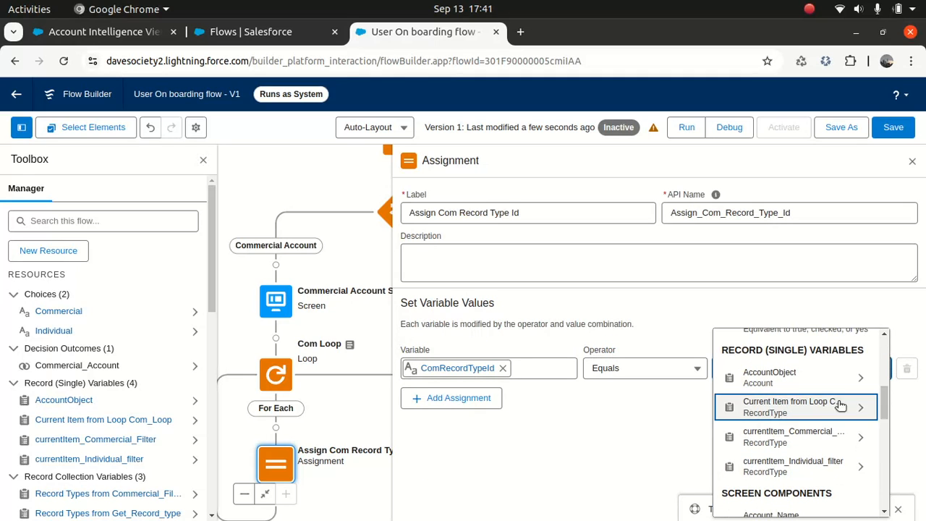
left_click(830, 406)
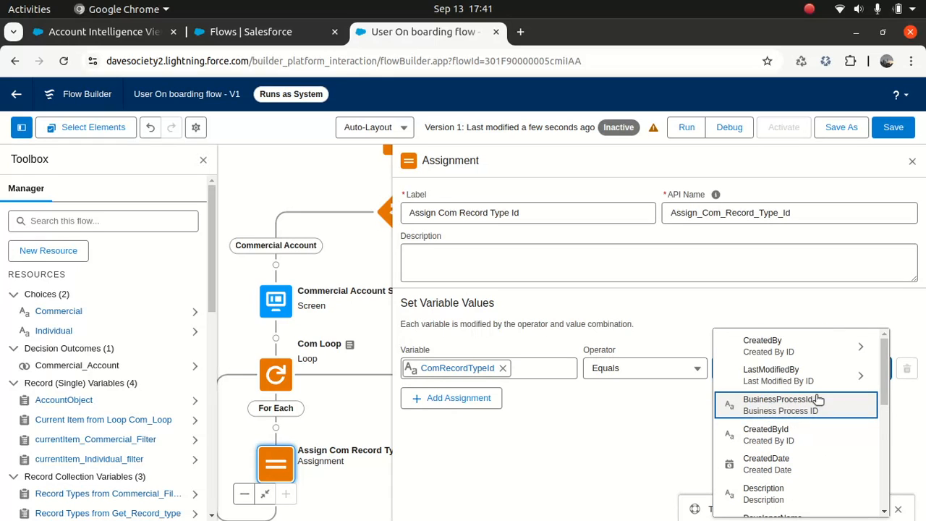
type("Id")
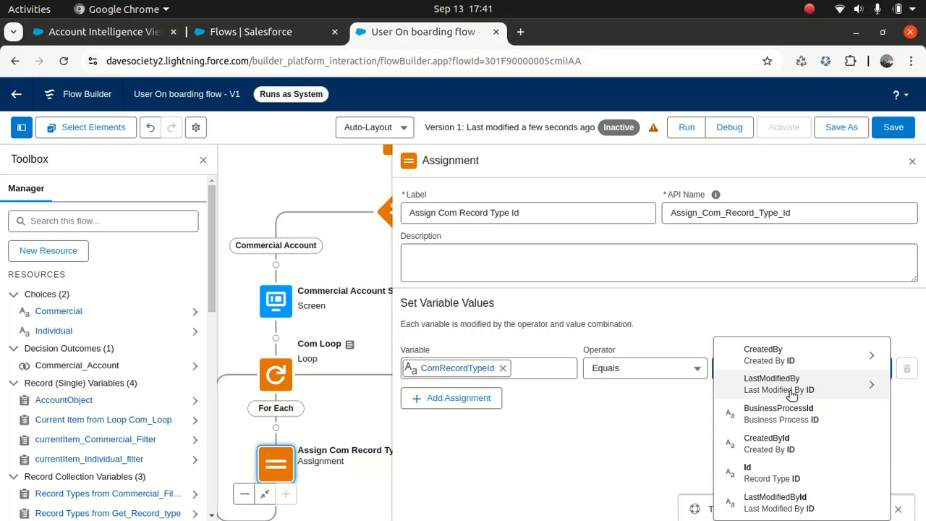
left_click(753, 474)
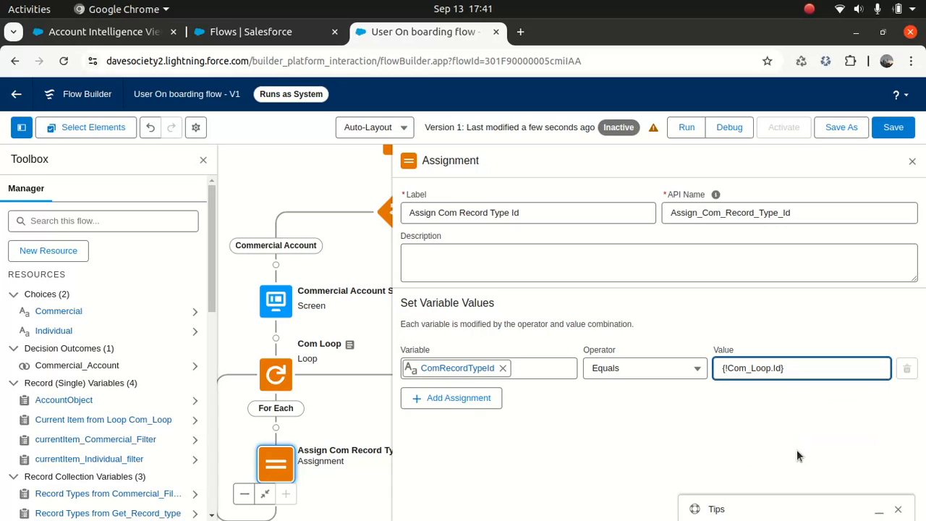
left_click(903, 131)
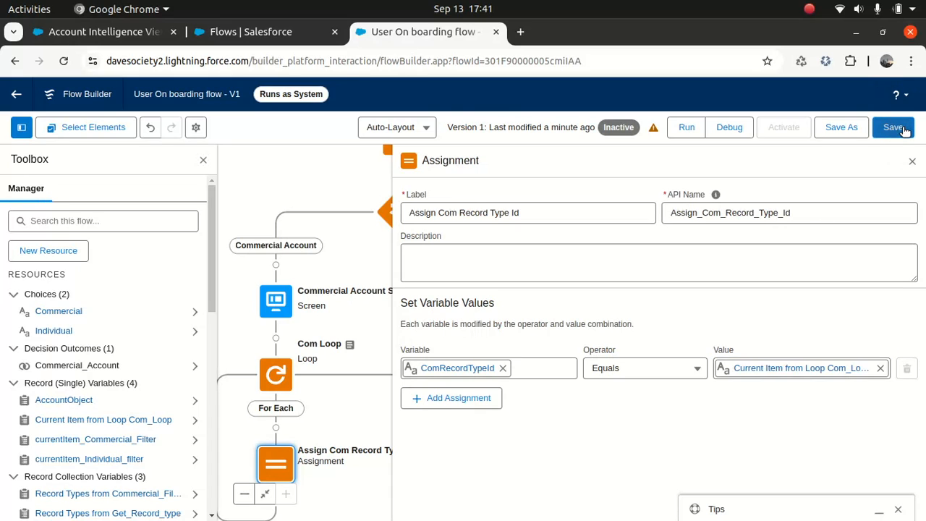
left_click(912, 162)
left_click_drag(616, 432, 718, 321)
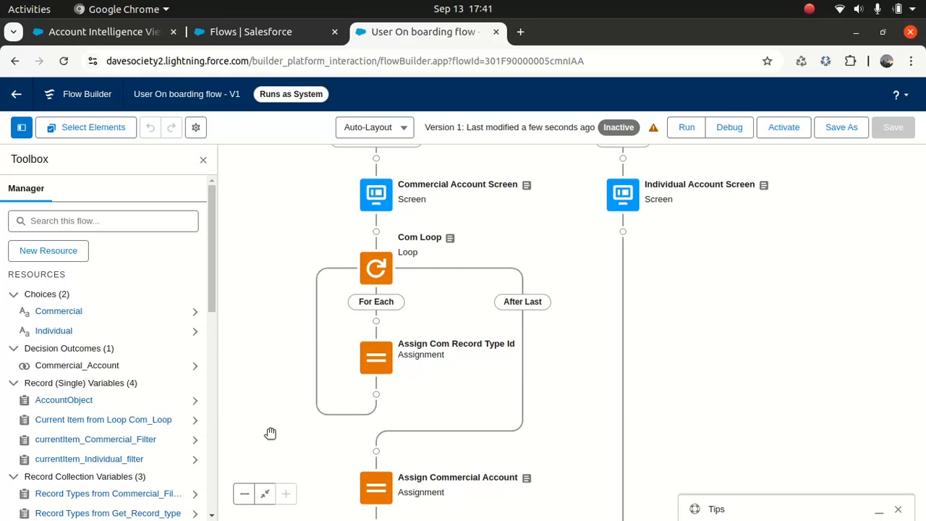
- Change Assign Commercial Account's Record Type ID value to {!currentItem_Commercial_Filter[0].Id}
left_click(243, 494)
left_click(245, 495)
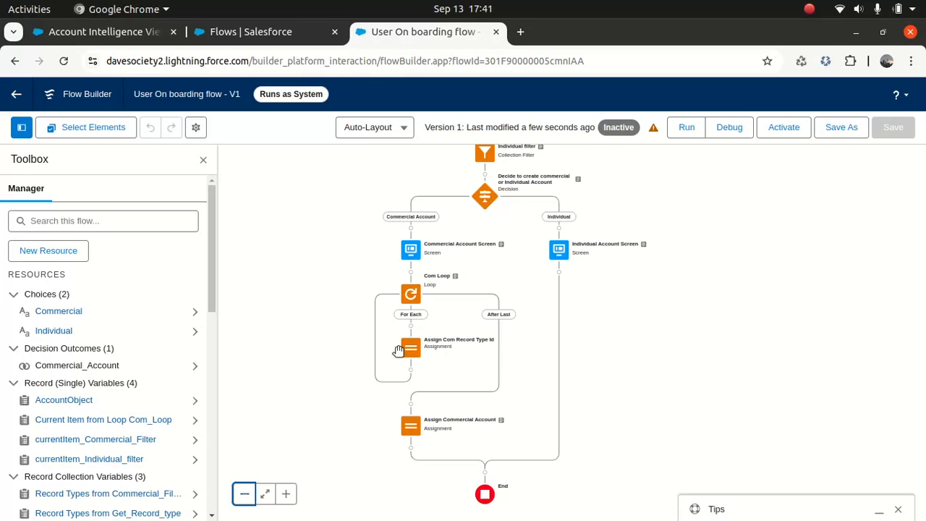
double_click(411, 424)
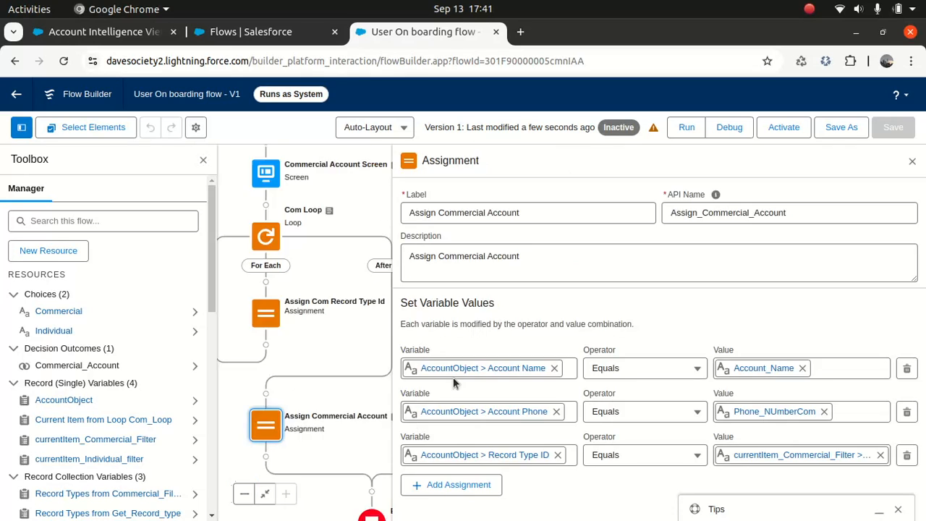
left_click(820, 456)
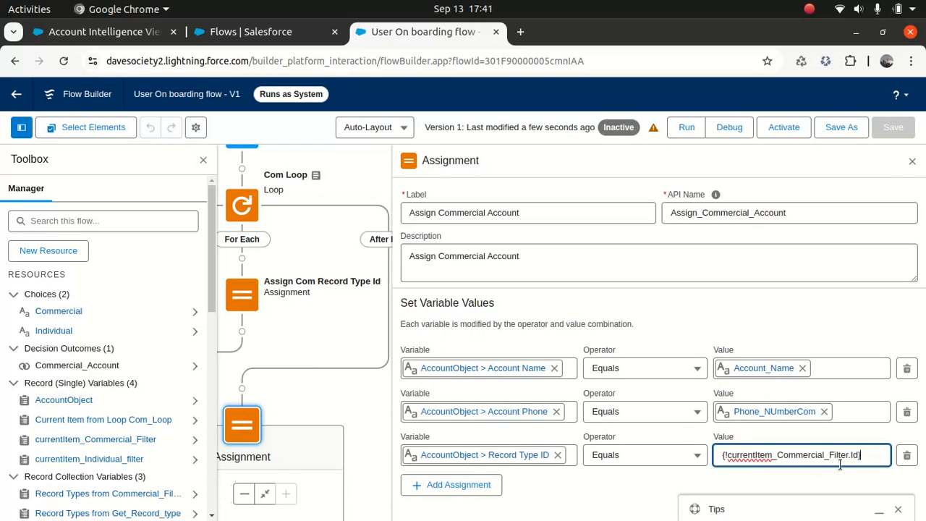
left_click(848, 460)
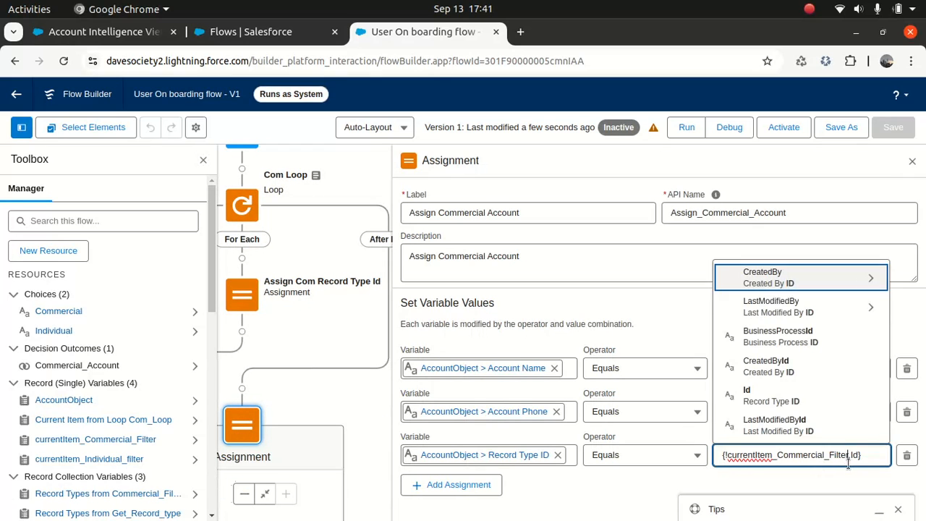
type("[")
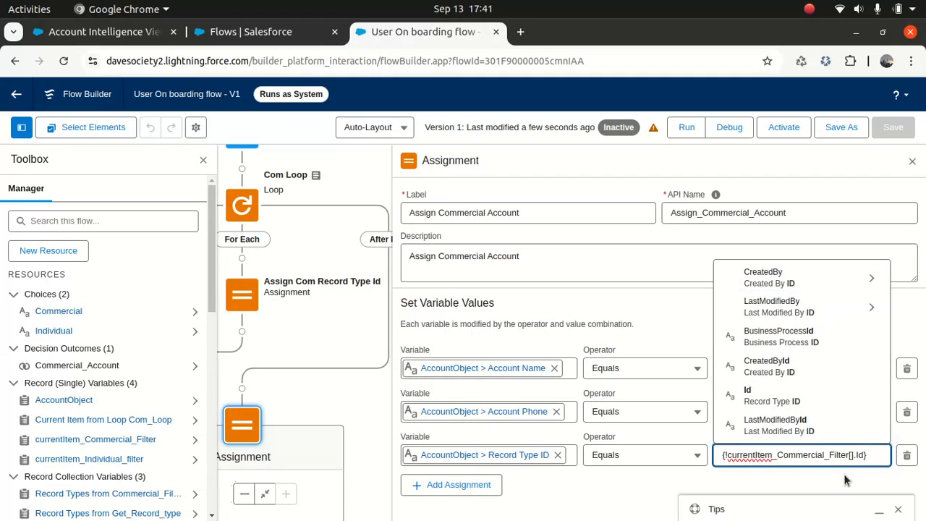
type("0")
left_click(796, 490)
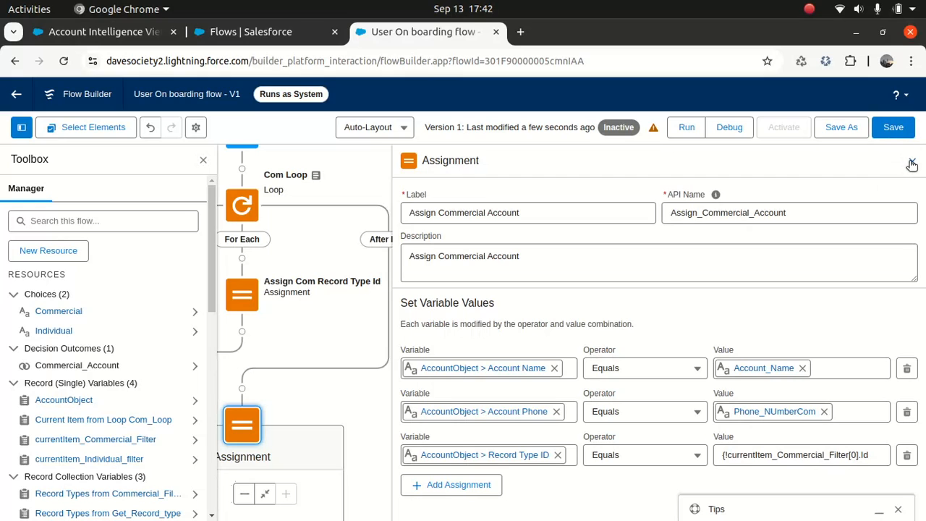
- Save the flow and start a debug run
left_click(904, 132)
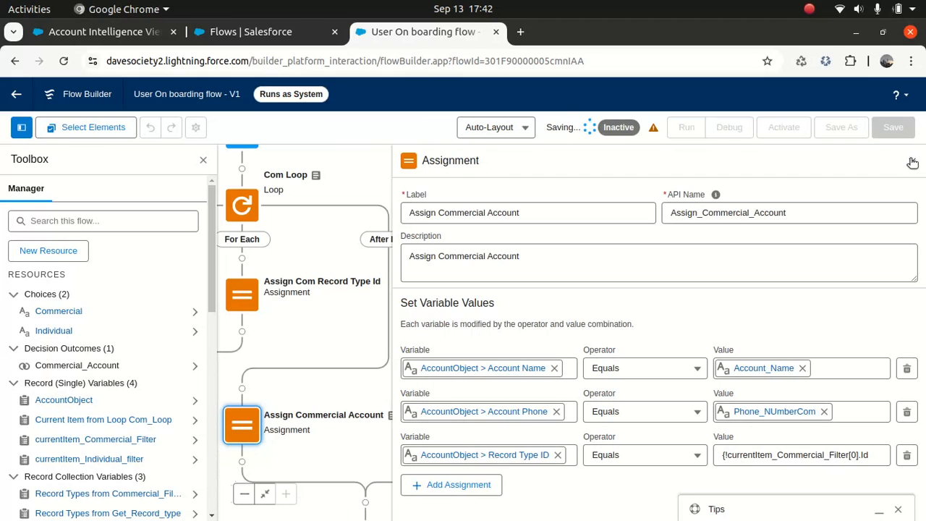
left_click(911, 161)
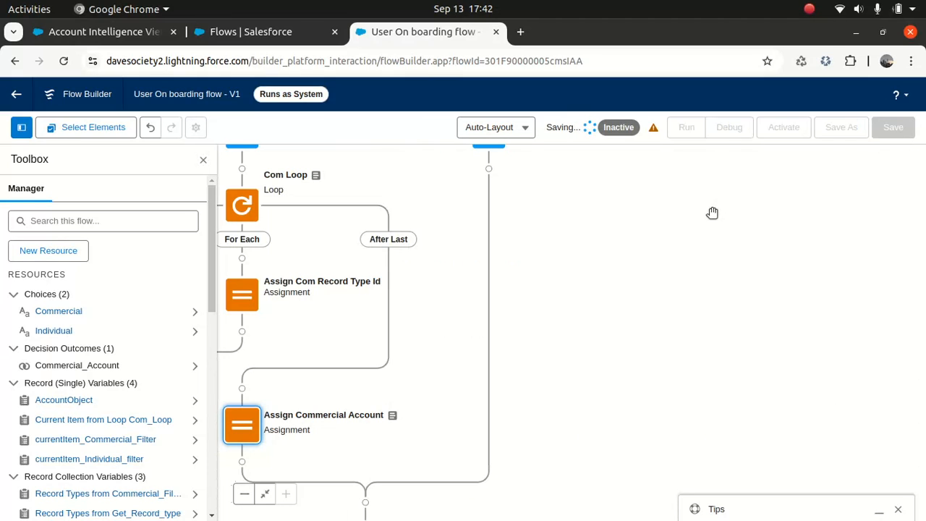
left_click(731, 128)
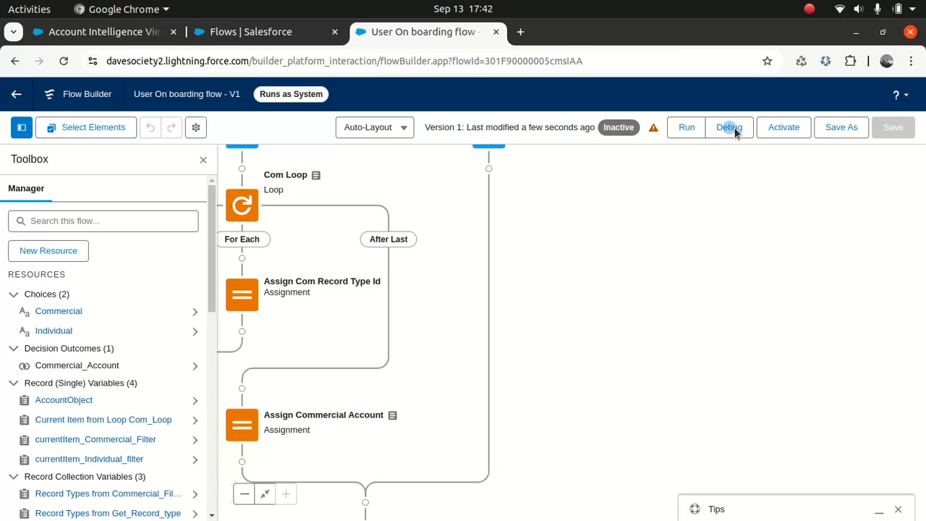
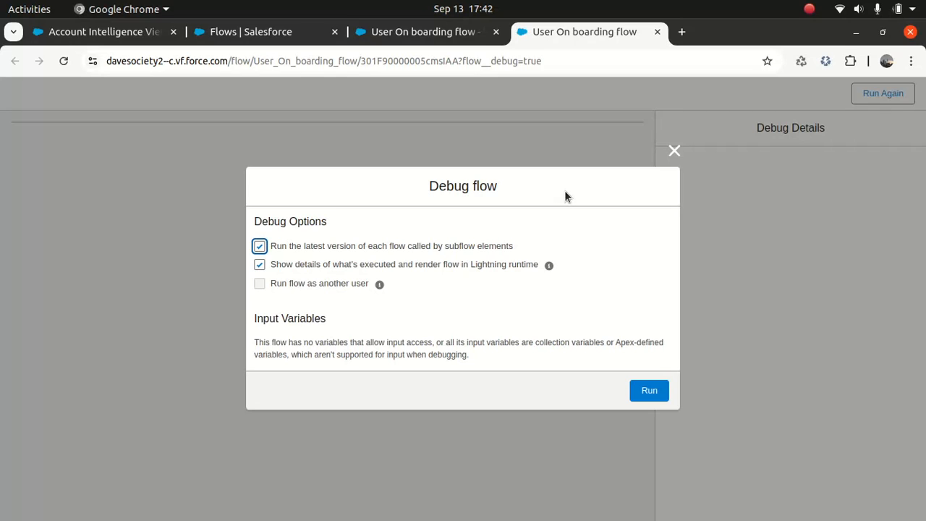
- Run the debug flow as a Commercial customer, filling account name and phone from saved suggestions, until All done
left_click(656, 391)
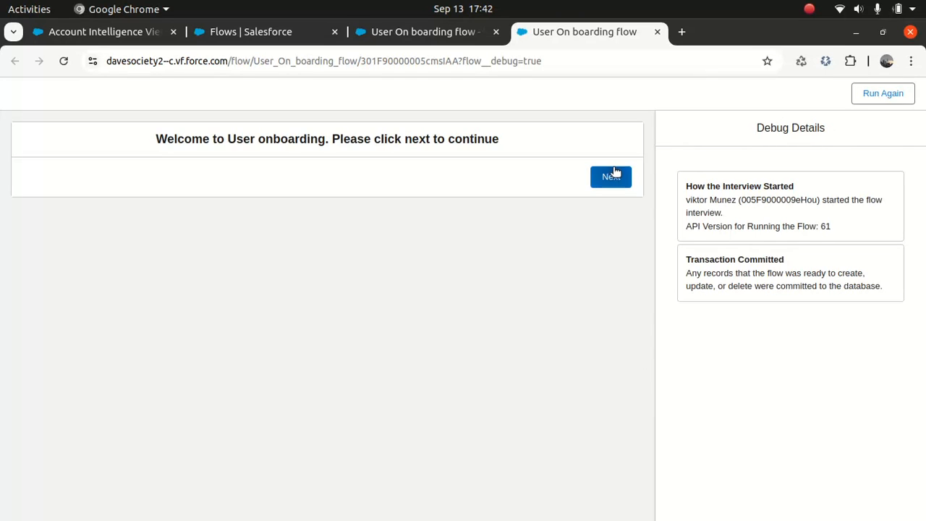
left_click(611, 175)
left_click(488, 156)
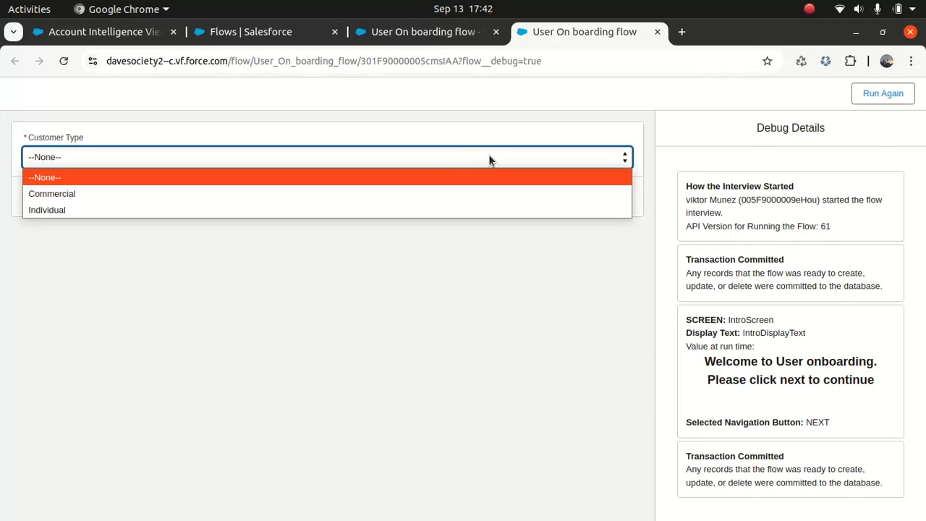
left_click(383, 194)
left_click(612, 198)
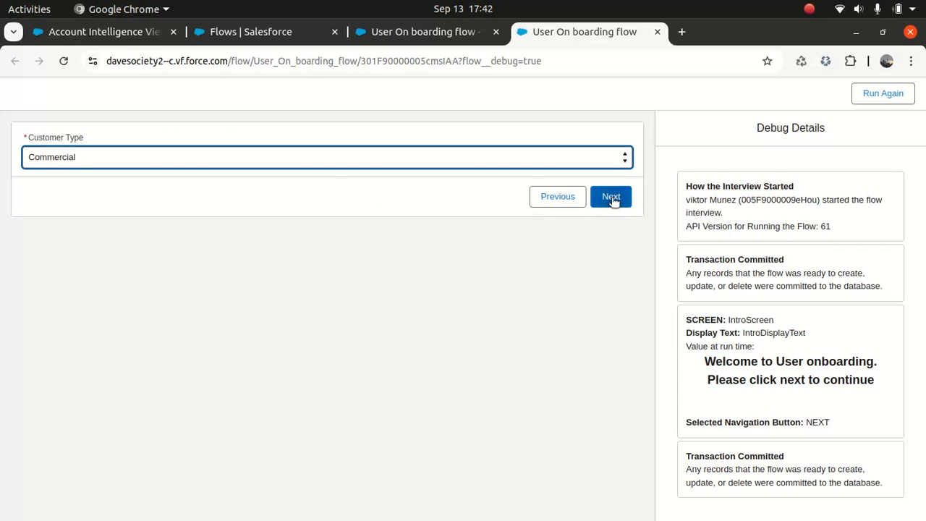
left_click(478, 161)
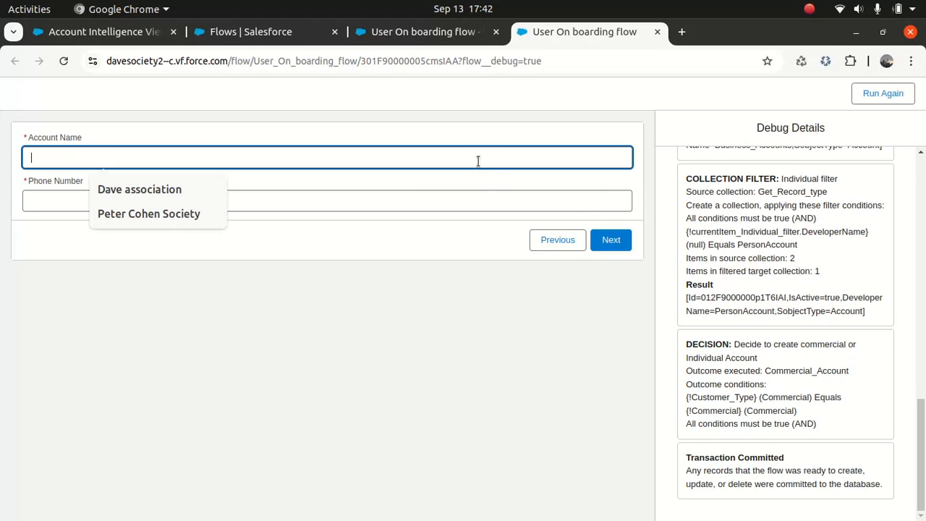
left_click(170, 215)
left_click(168, 206)
left_click(139, 231)
left_click(600, 240)
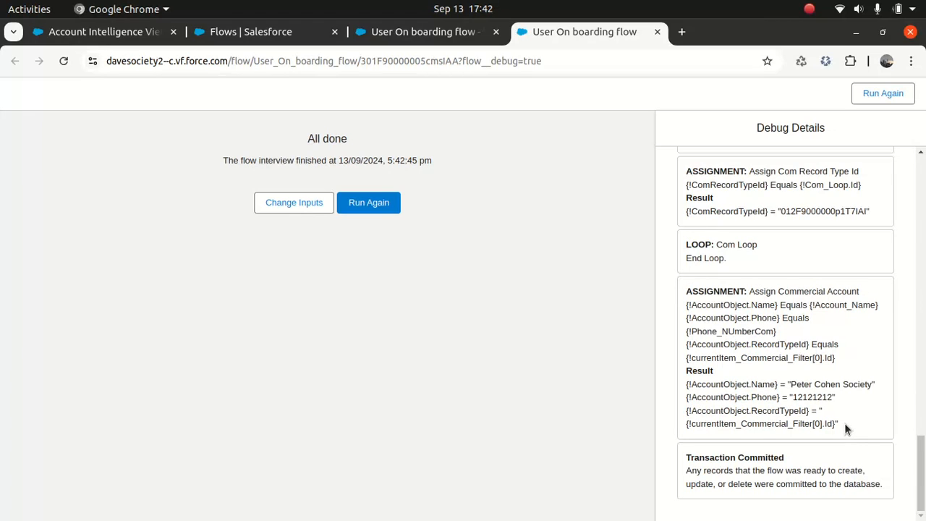
- Inspect the record type Id results in Debug Details, then close the debug tab
left_click_drag(837, 424, 764, 424)
left_click(739, 426)
left_click_drag(686, 432, 681, 427)
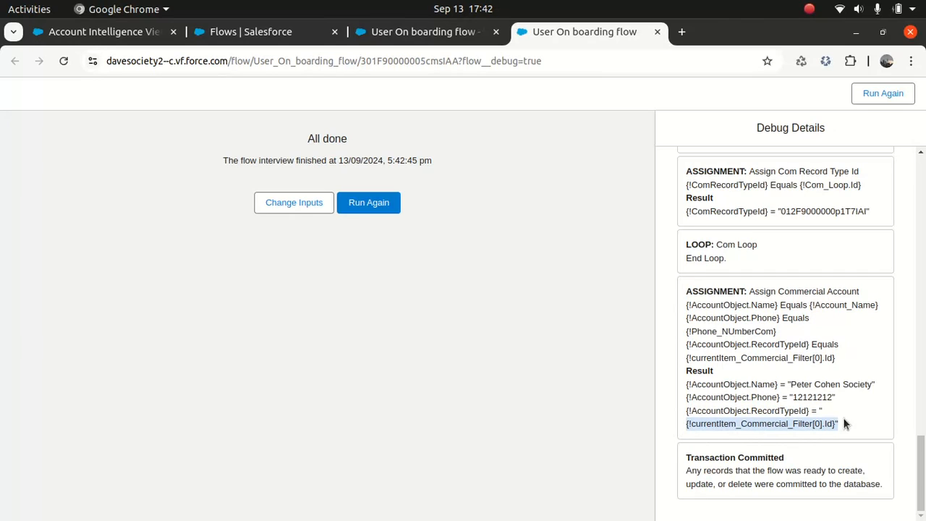
left_click_drag(837, 424, 776, 428)
left_click(818, 421)
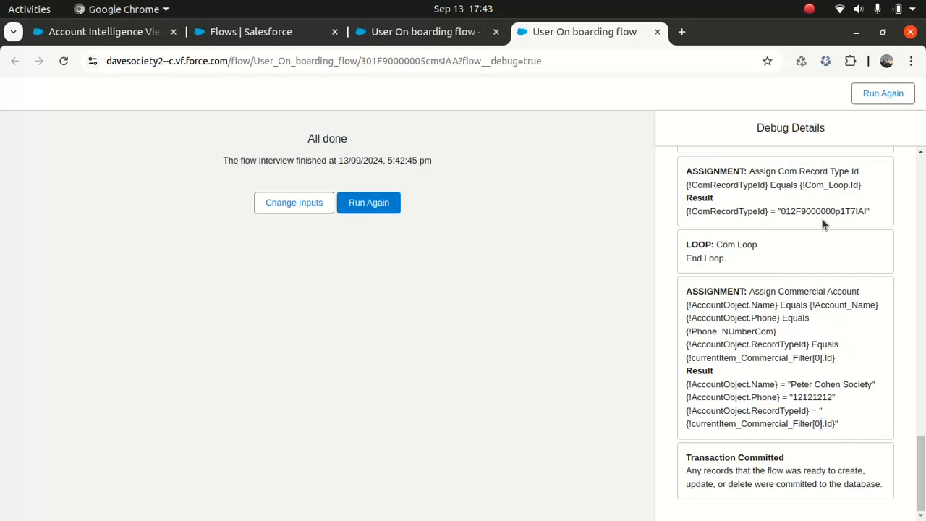
left_click_drag(778, 211, 865, 212)
left_click(657, 32)
- In Assign Commercial Account, rewrite the Record Type ID value as {!currentItem_Commercial_Filter.Id}[0]
left_click_drag(458, 374, 641, 295)
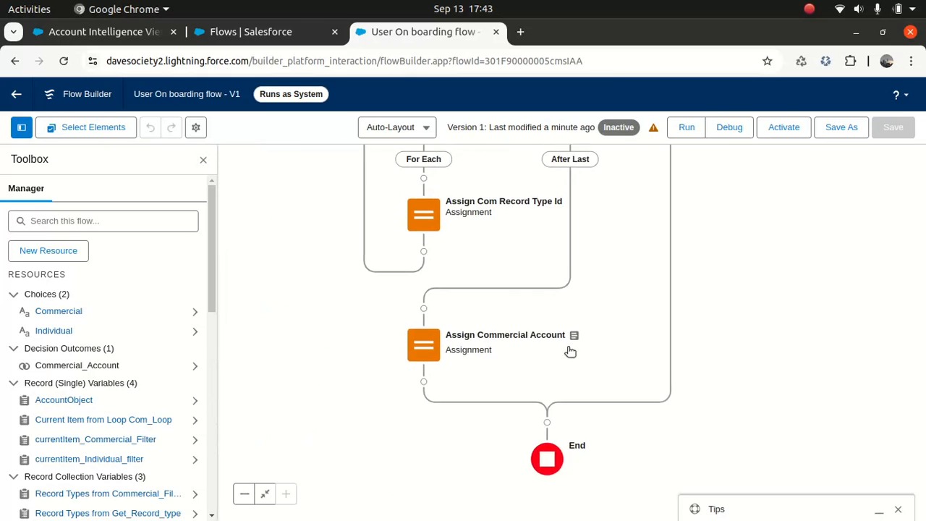
left_click_drag(517, 279, 483, 325)
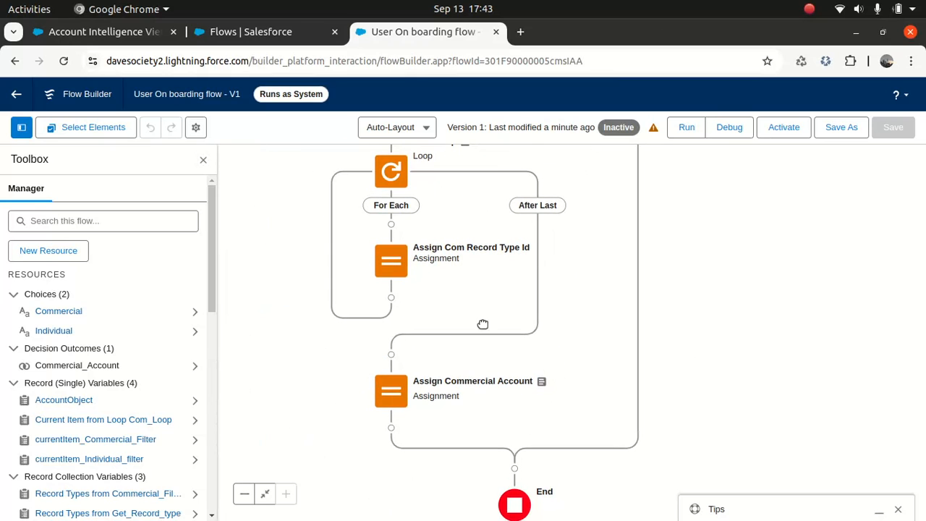
left_click(386, 391)
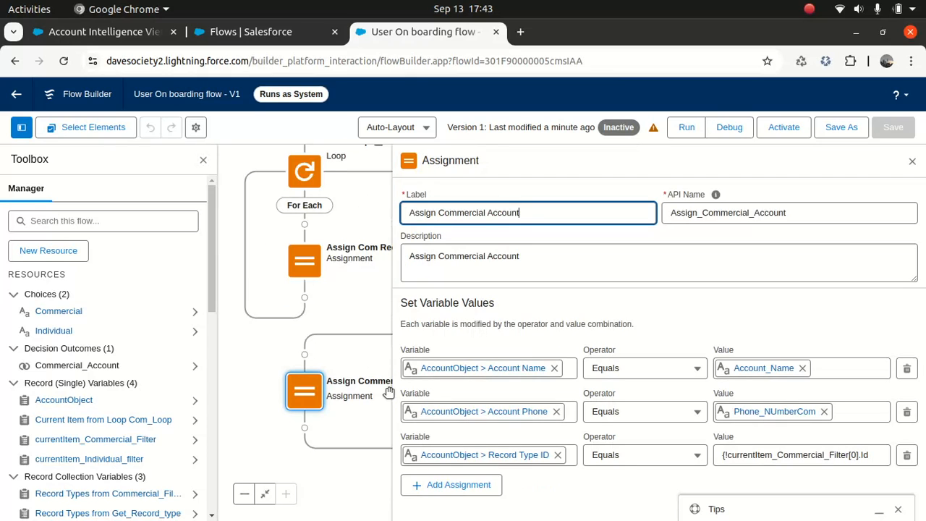
left_click(839, 458)
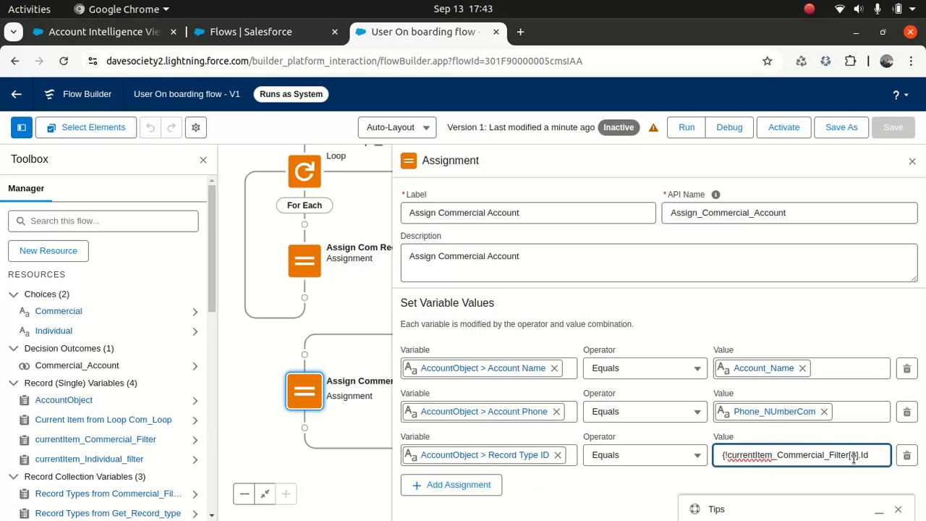
key("Right")
key("Right")
key("Right")
key("BackSpace")
key("BackSpace")
key("BackSpace")
key("End")
type("}")
key("Right")
type("[]")
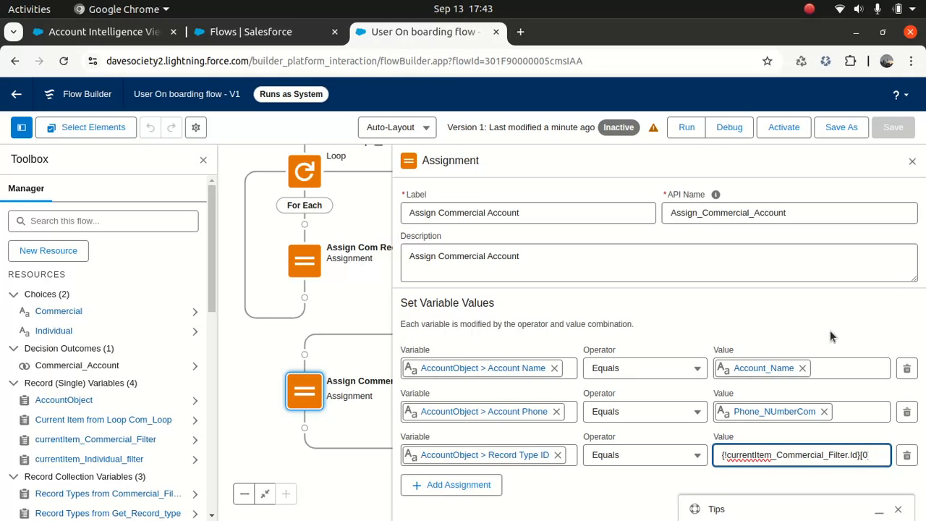
type("]")
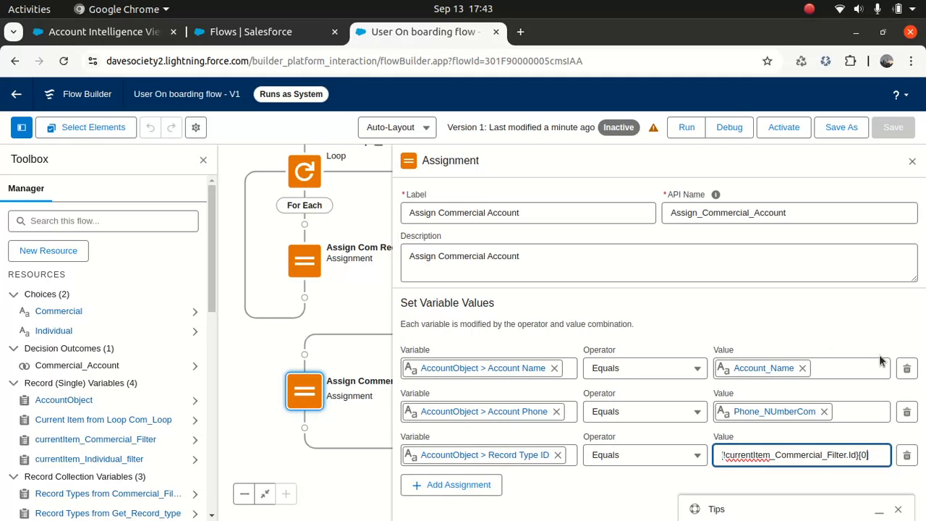
- Save the flow and start a new debug run
left_click(804, 338)
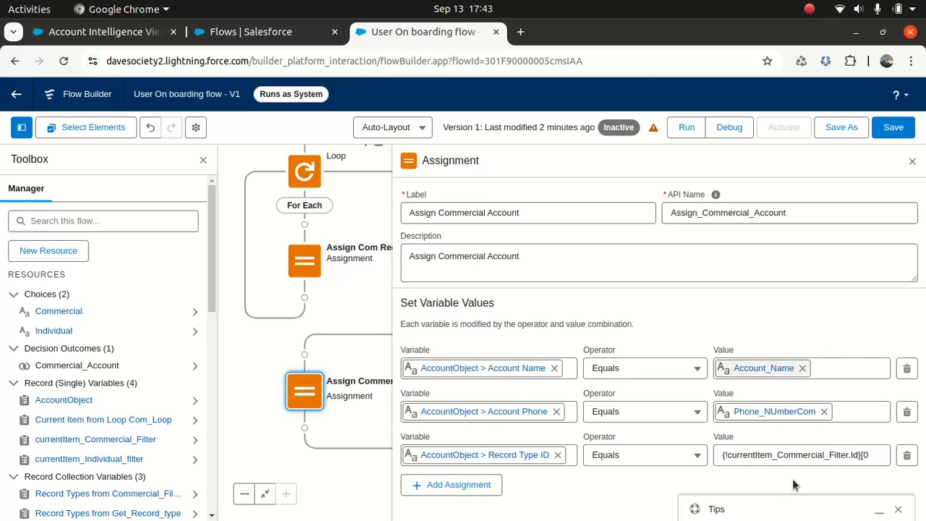
left_click(889, 128)
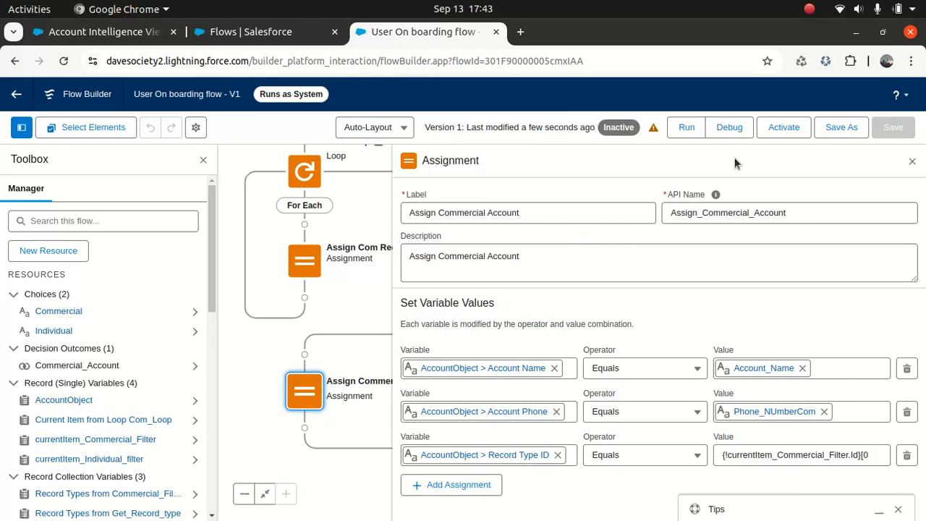
left_click(725, 124)
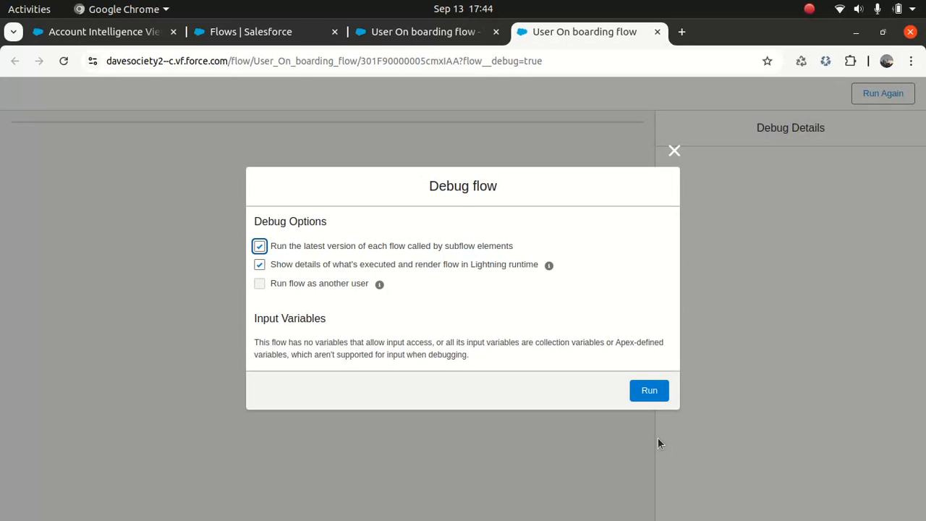
- Start the debug run and choose Commercial as the customer type
left_click(647, 392)
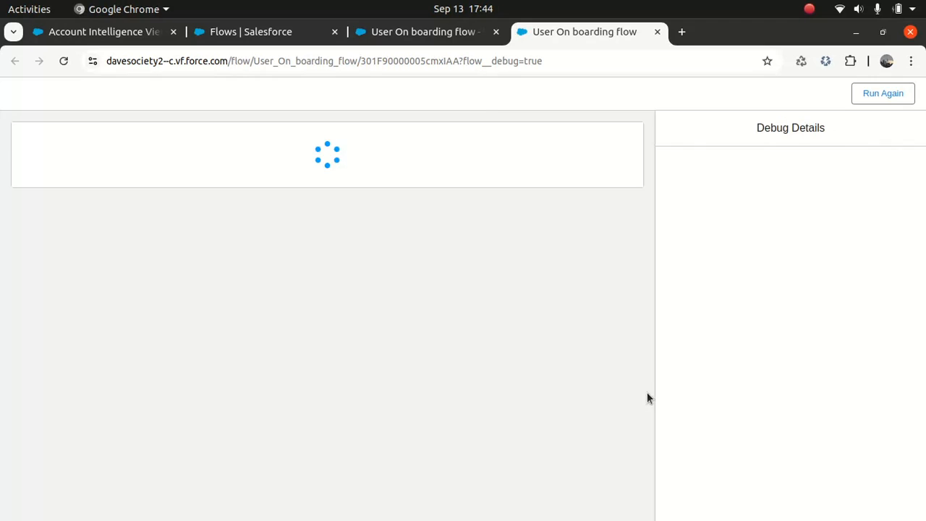
left_click(602, 187)
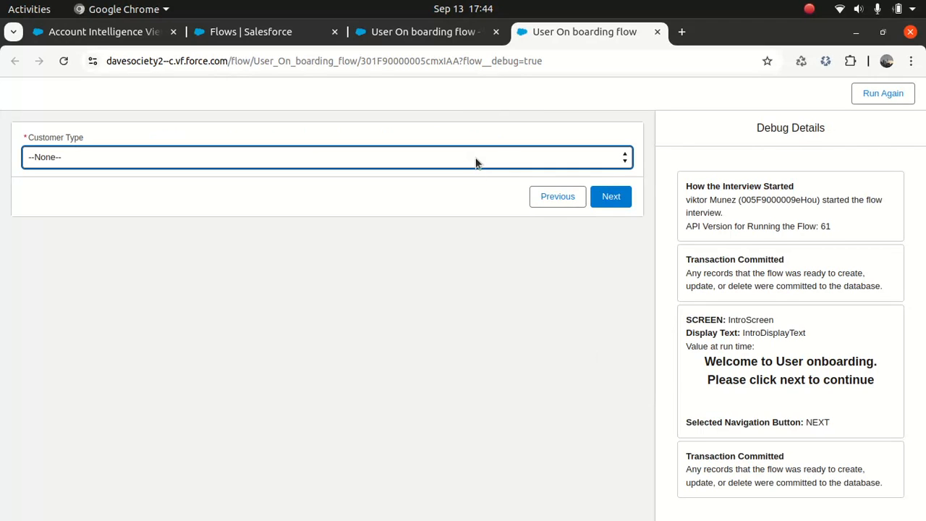
left_click(475, 159)
left_click(383, 191)
left_click(611, 198)
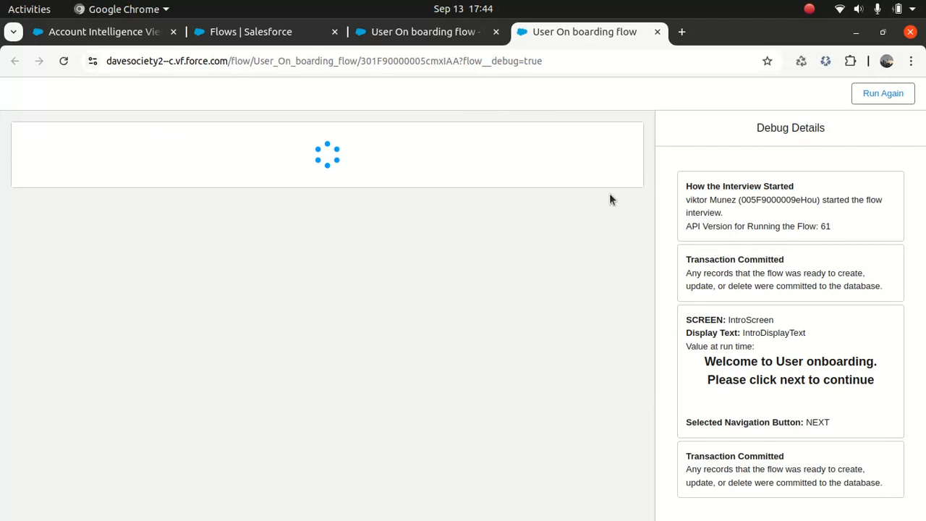
- Autofill the account name and phone number, finish the flow, and close the debug tab
left_click(474, 150)
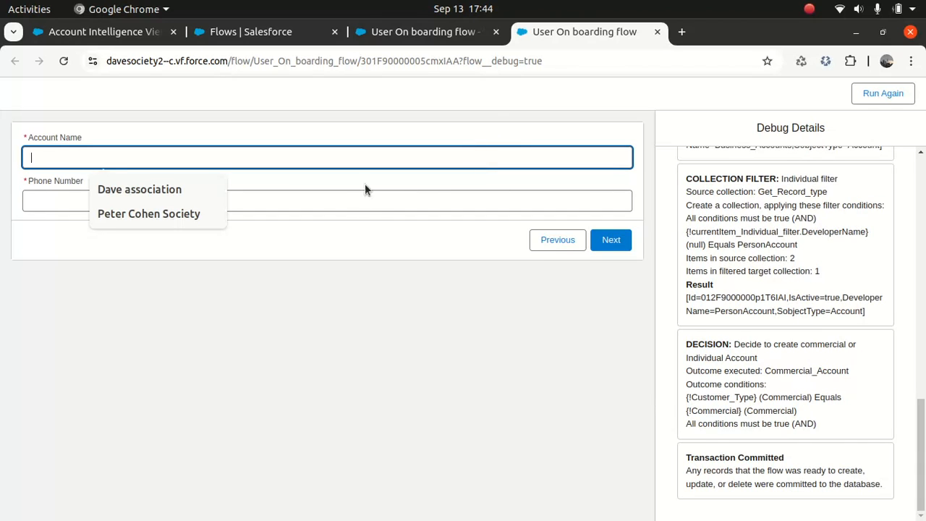
left_click(185, 214)
left_click(180, 207)
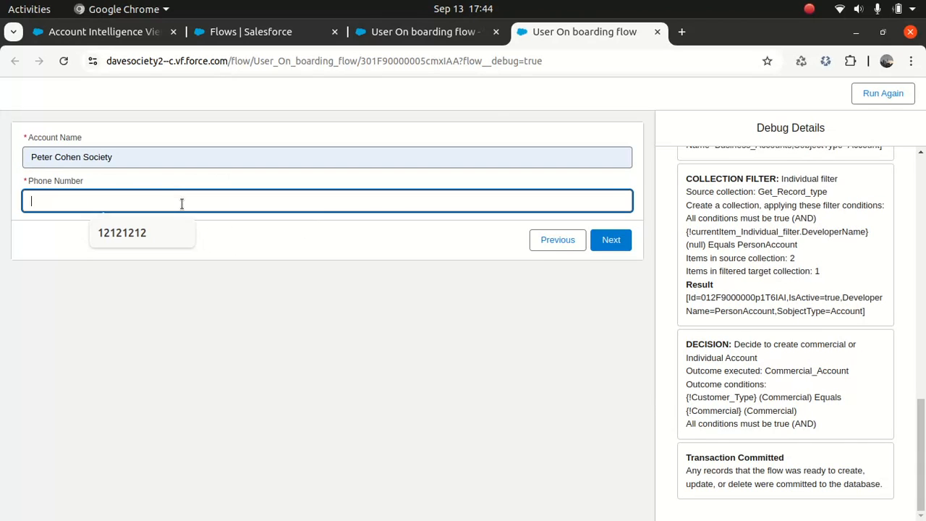
left_click(150, 235)
left_click(612, 239)
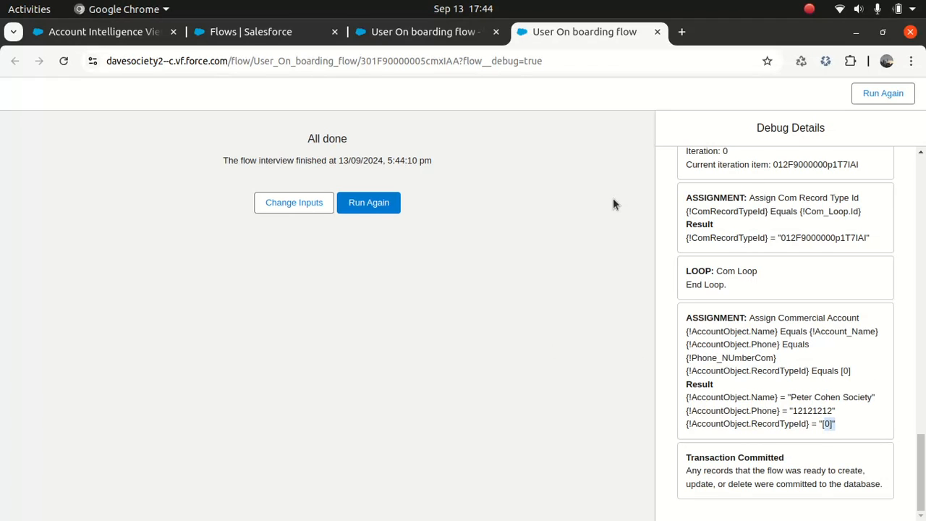
left_click(657, 32)
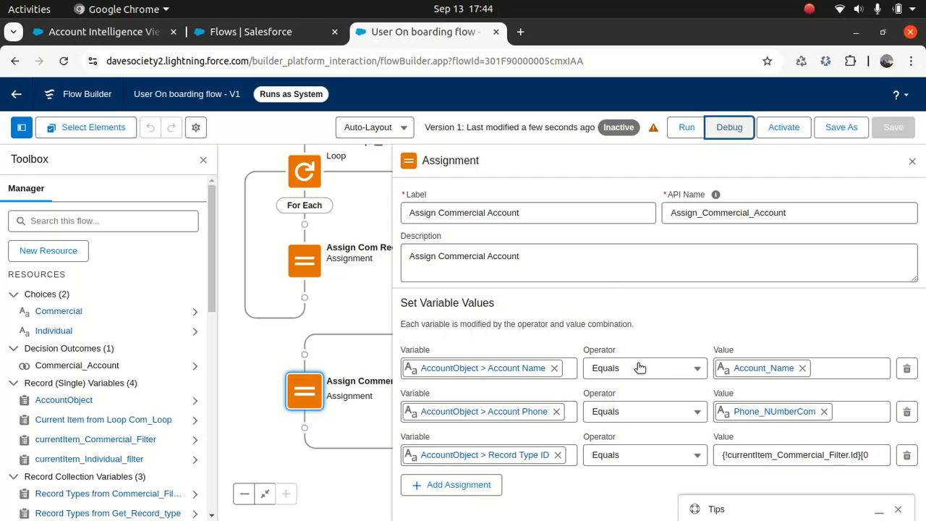
- Change the Record Type ID value to {!currentItem_Commercial_Filter.Id[0], save, and launch a debug run
left_click(874, 457)
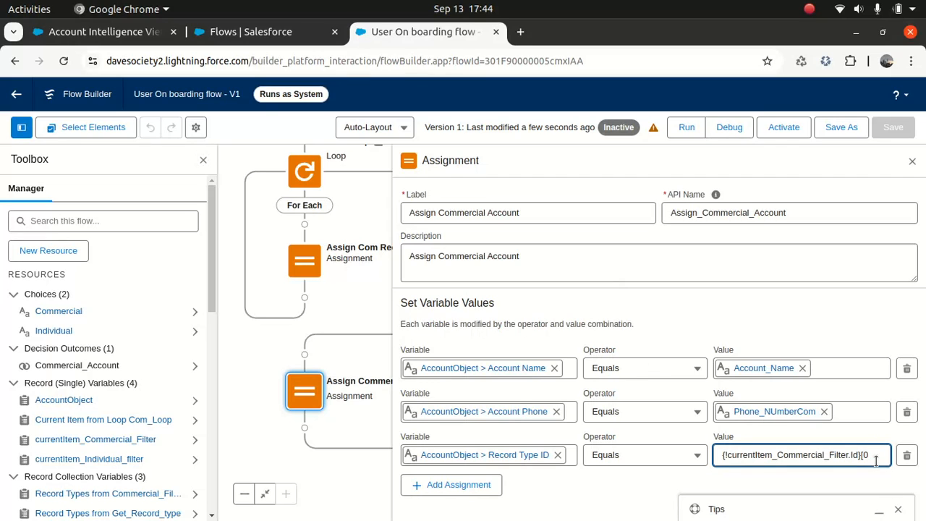
type("]")
key("BackSpace")
key("BackSpace")
left_click(800, 481)
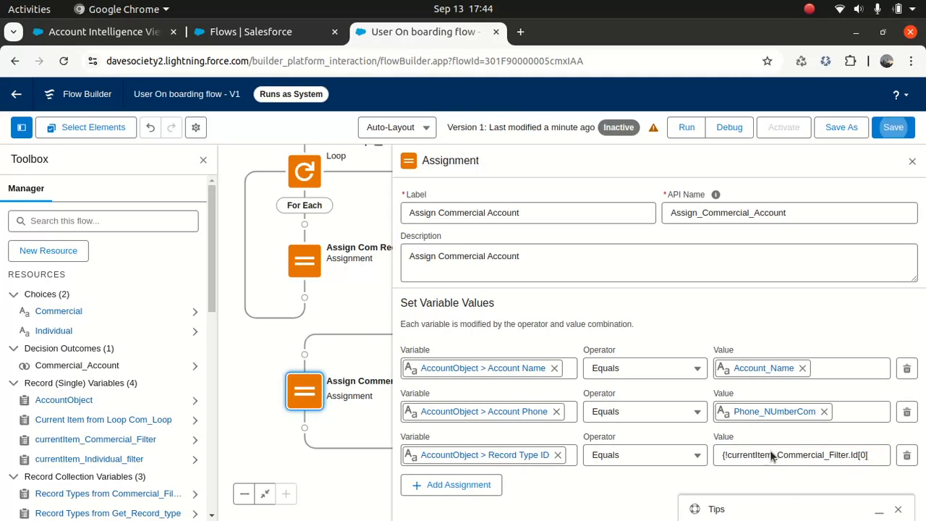
left_click(892, 127)
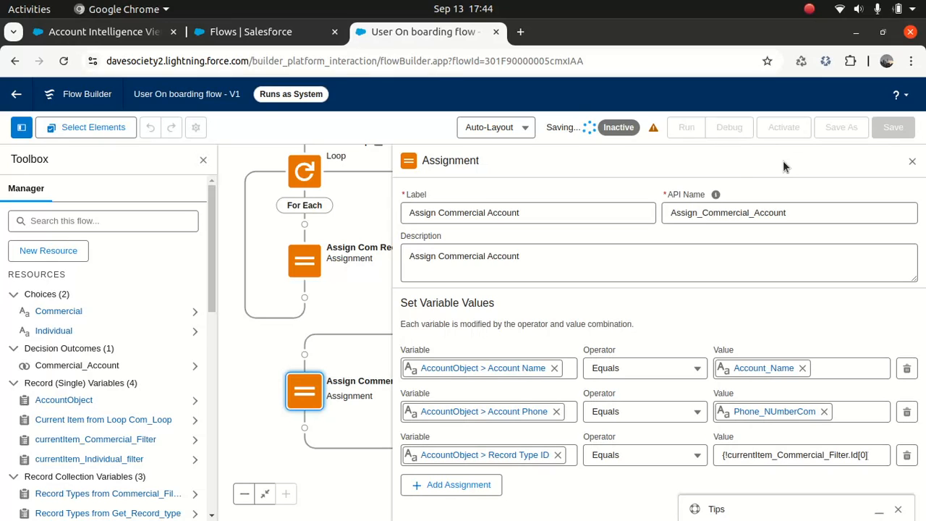
left_click(729, 127)
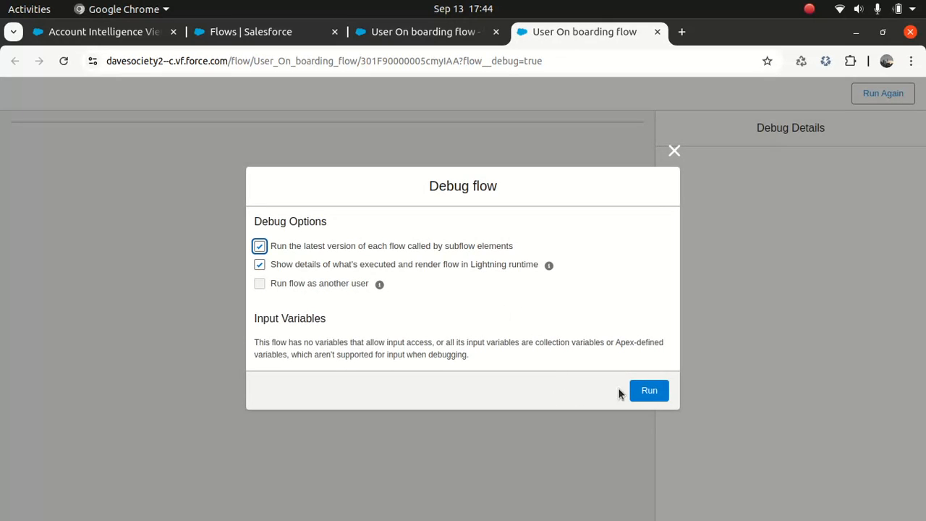
- Start the debug run and pick Commercial as the customer type
left_click(646, 389)
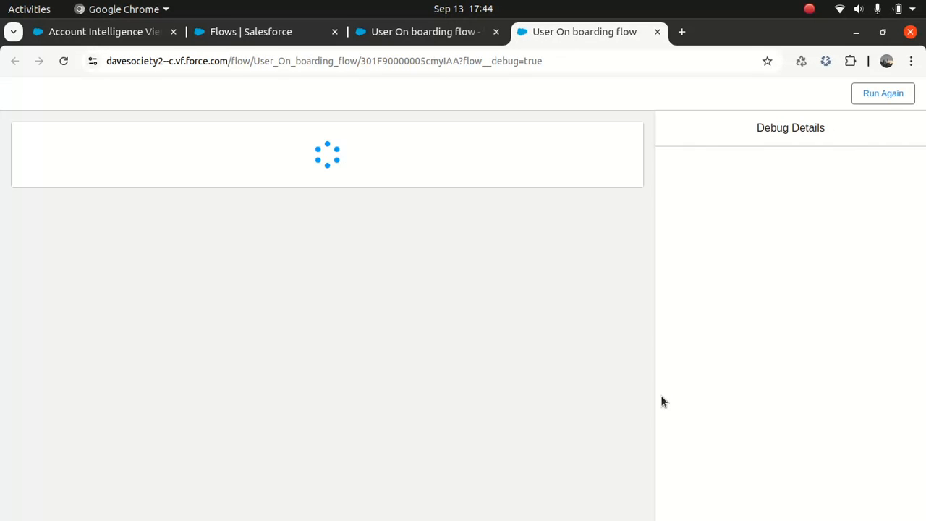
left_click(593, 177)
left_click(434, 157)
left_click(329, 194)
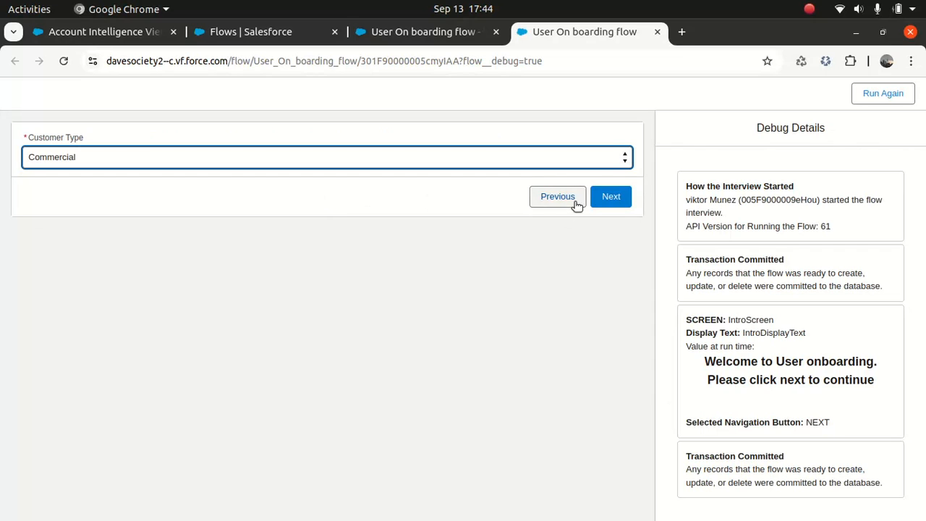
left_click(612, 198)
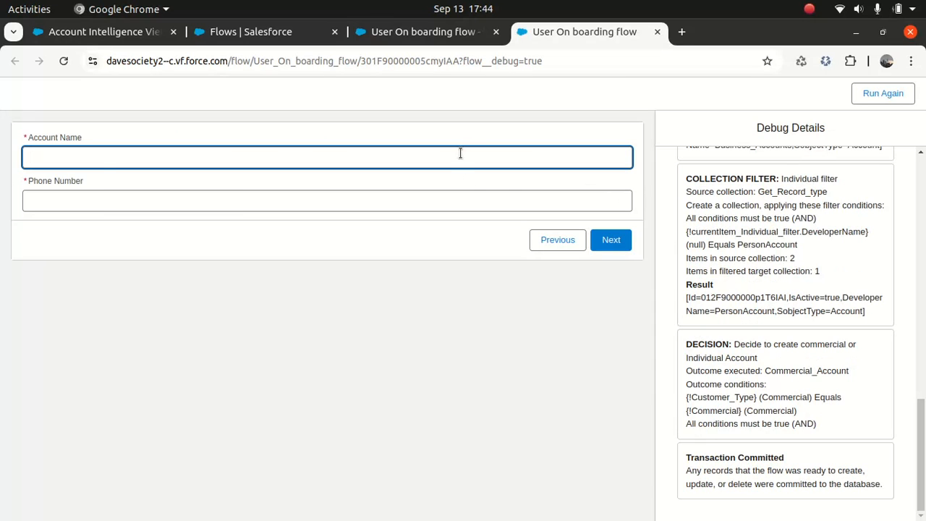
- Fill the account name and phone number from saved suggestions and submit them
left_click(462, 153)
left_click(197, 214)
left_click(215, 201)
left_click(161, 233)
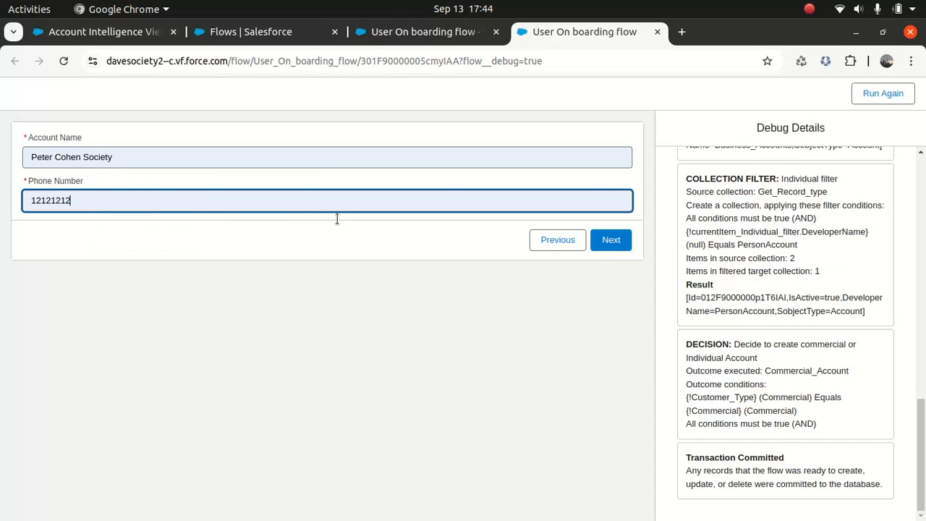
left_click(613, 240)
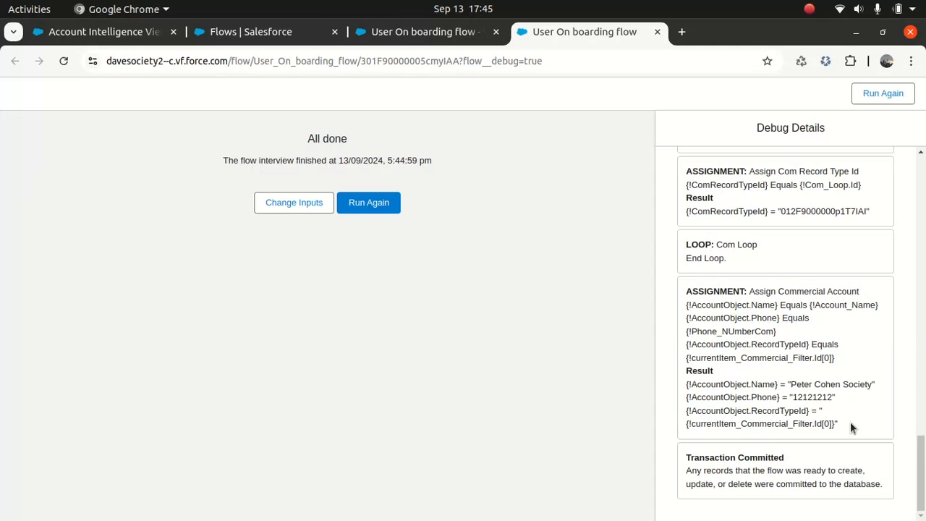
- Close the debug tab and replace Assign Commercial Account's Record Type ID value with ComRecordTypeId
left_click(657, 31)
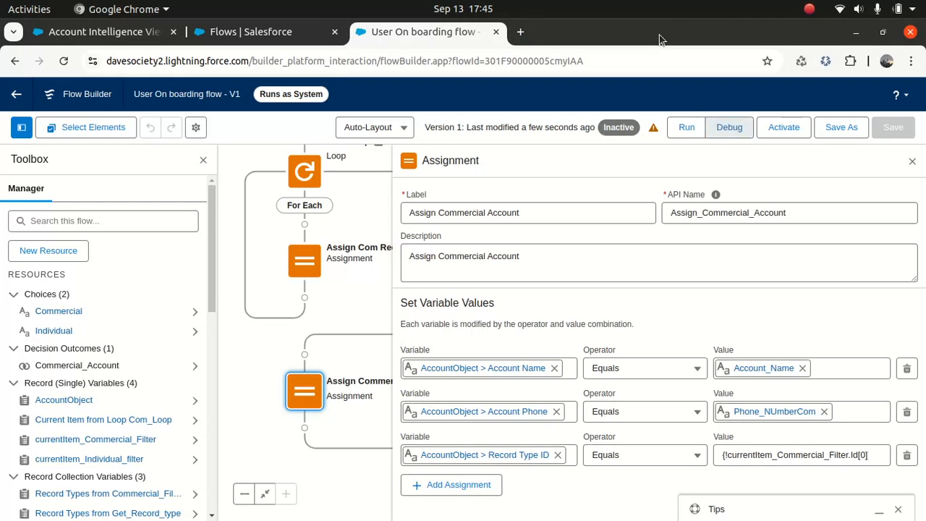
left_click(872, 453)
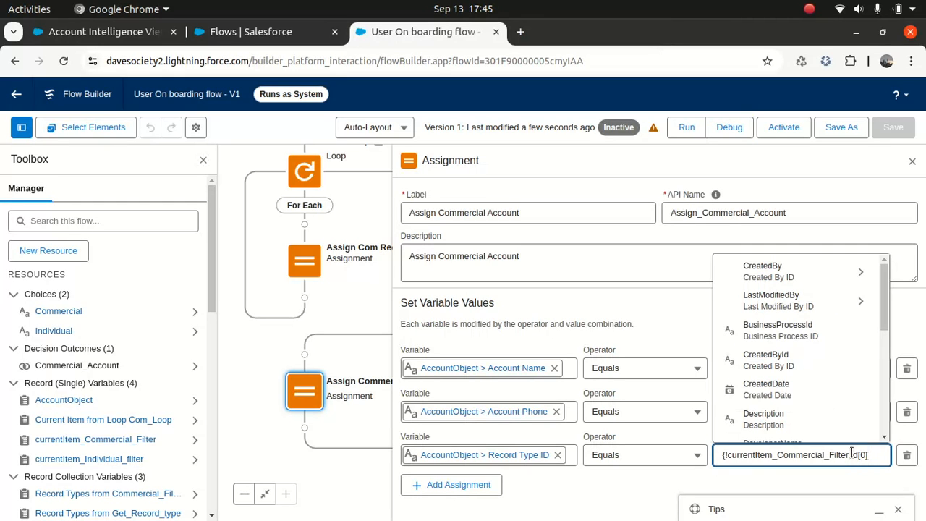
left_click_drag(873, 453, 707, 444)
key("BackSpace")
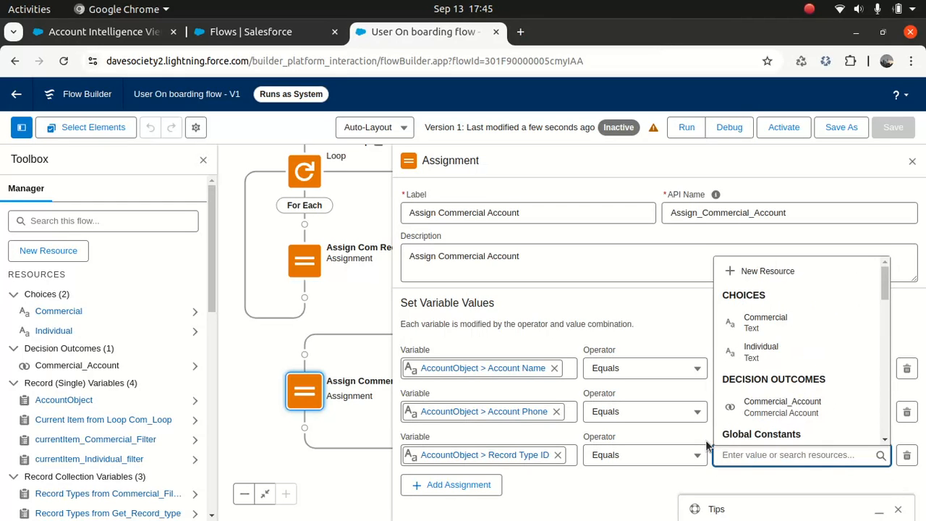
type("com")
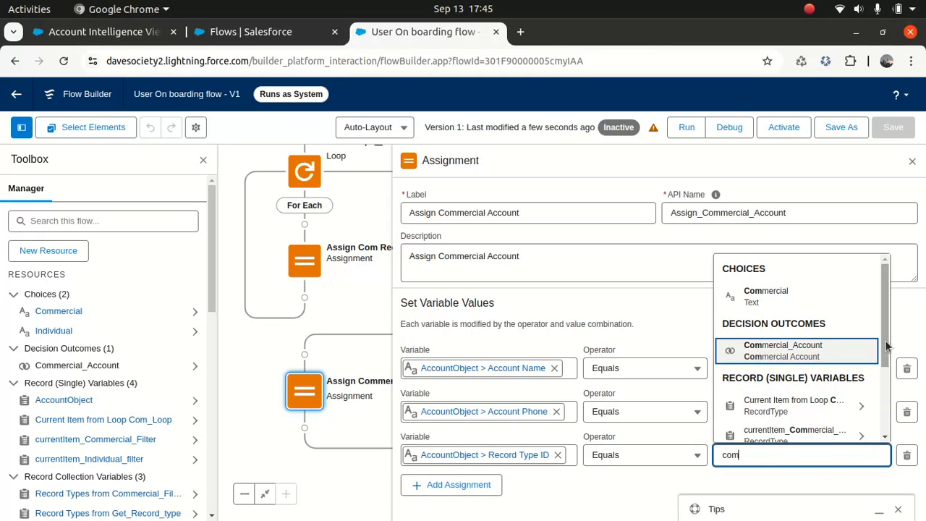
left_click_drag(890, 344, 882, 373)
left_click_drag(884, 333, 885, 411)
left_click(799, 425)
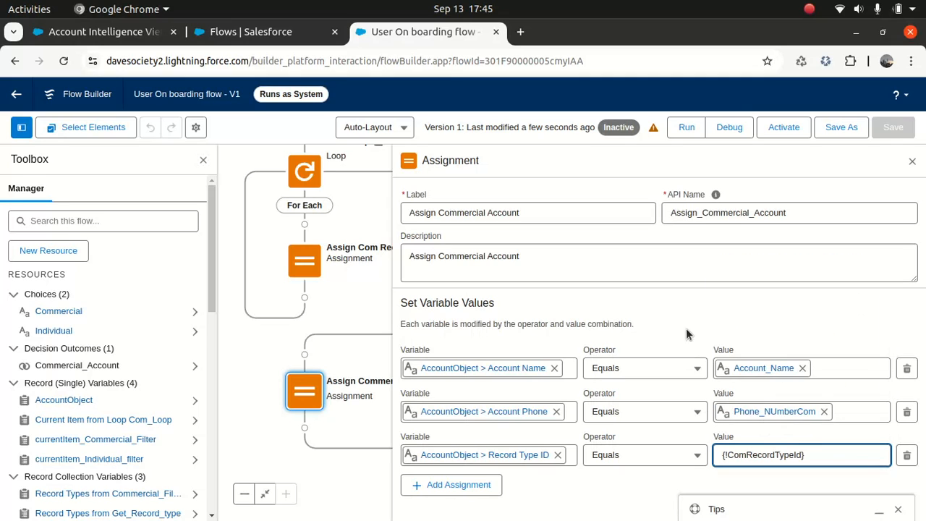
- Save the flow and close the assignment properties
left_click(894, 127)
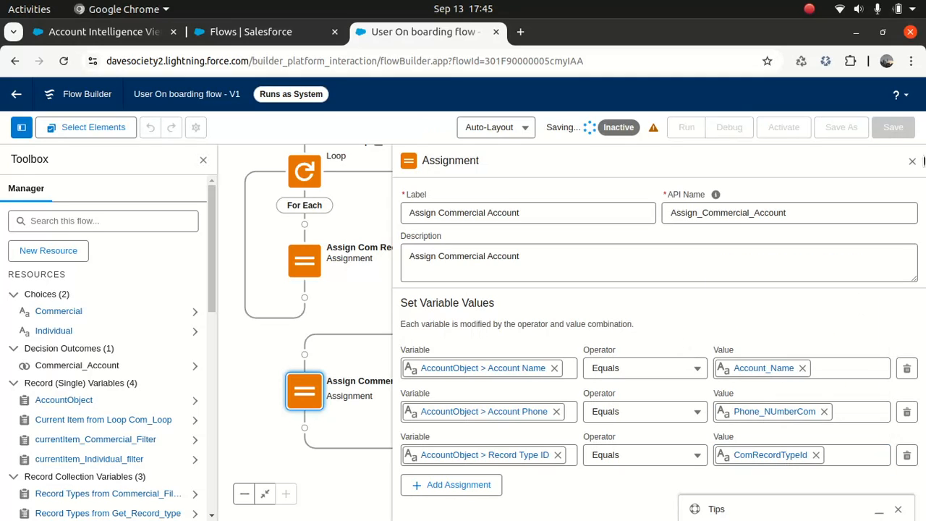
left_click(912, 161)
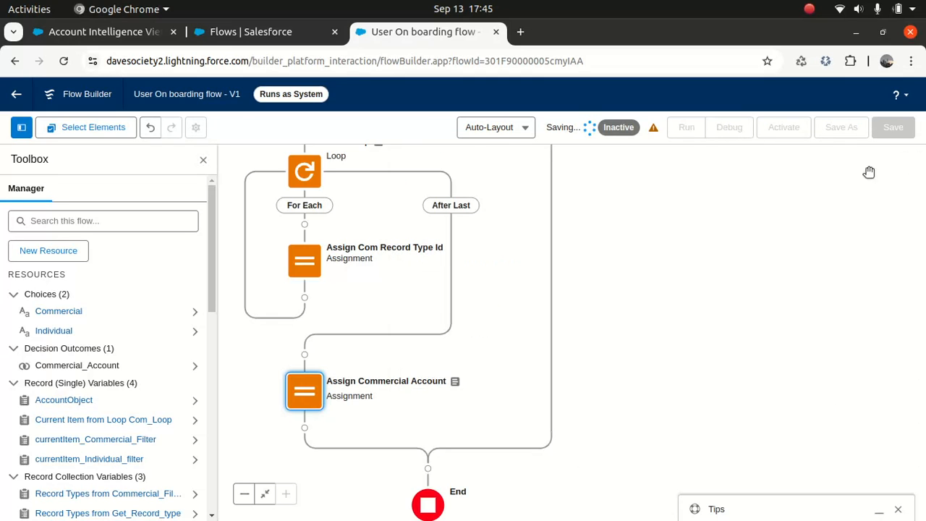
scroll(660, 340, "up", 3)
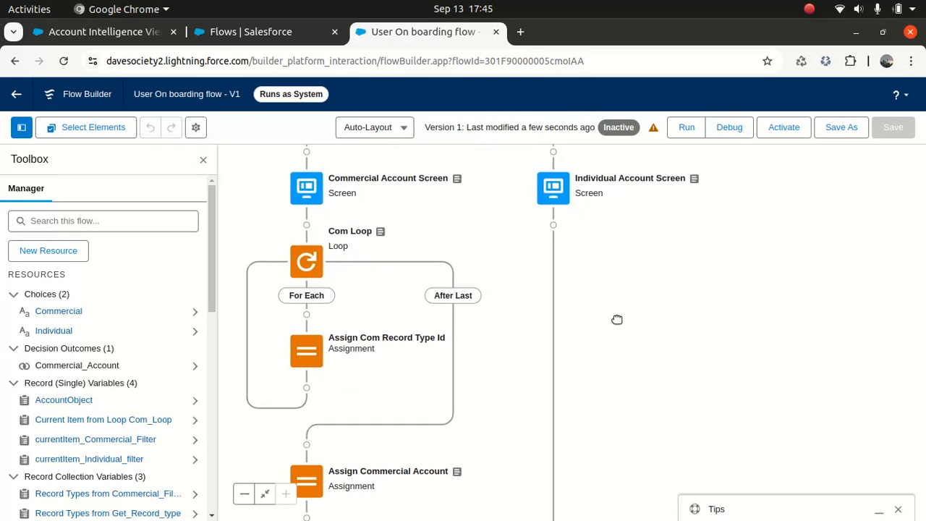
- Add a Loop named Individual Loop after the Individual Account Screen, described as extracting the person account record type
left_click(556, 221)
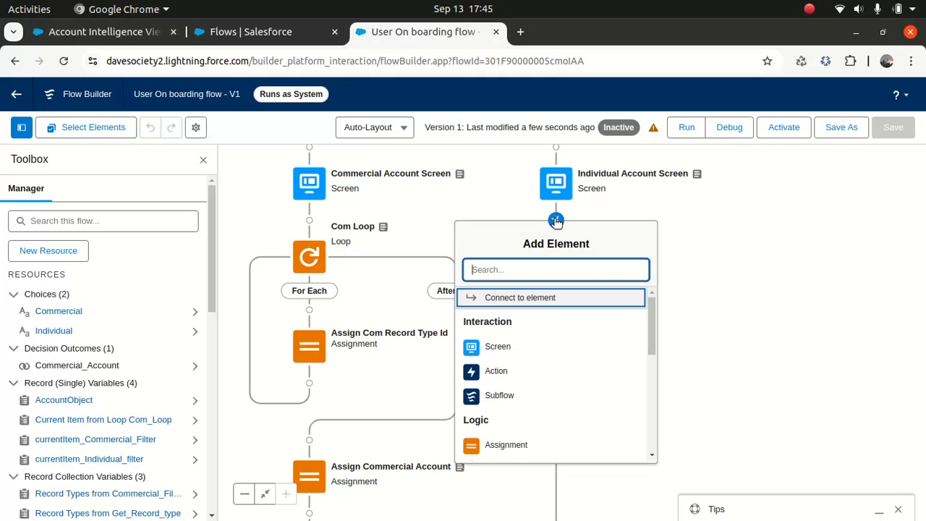
type("loop")
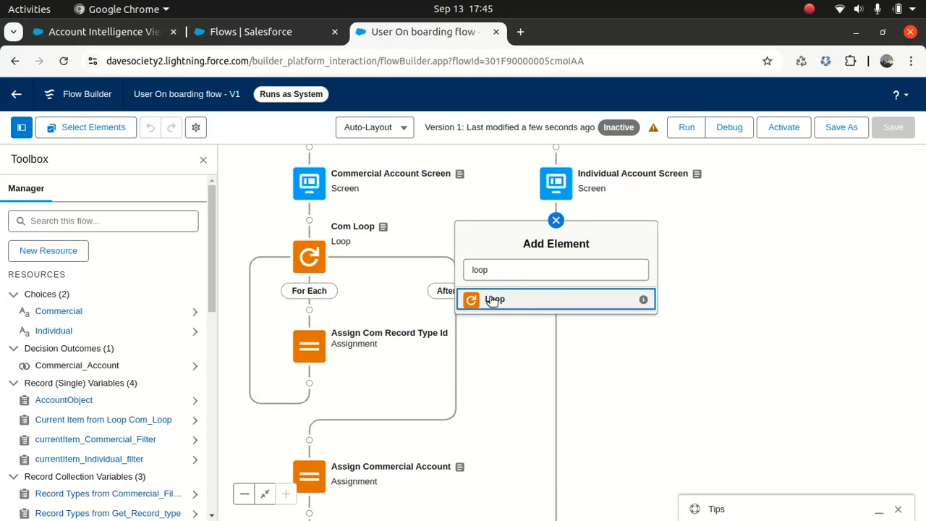
left_click(492, 301)
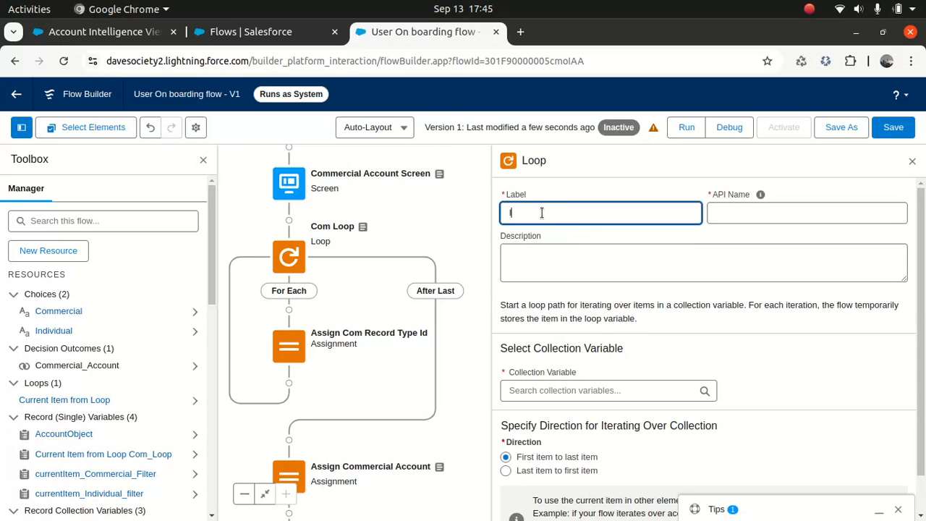
type("Individu")
key("Tab")
double_click(601, 210)
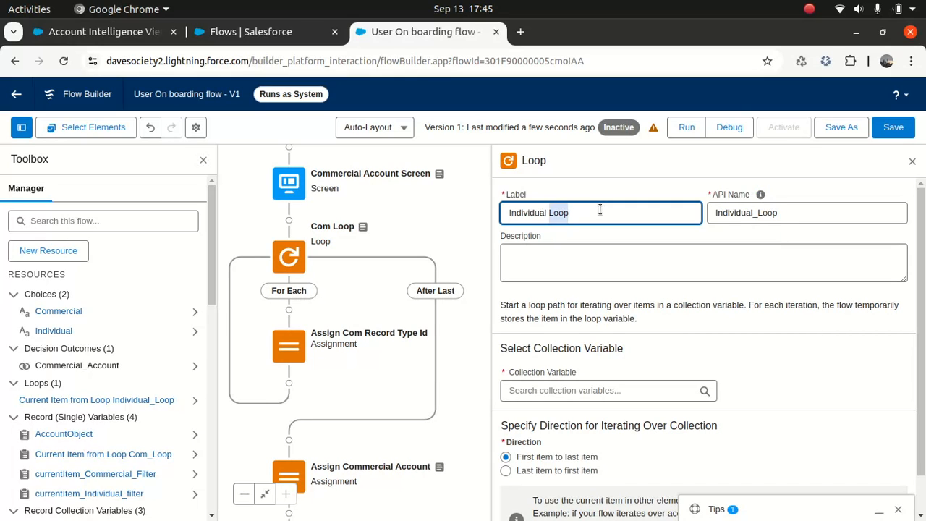
key("ctrl+a")
key("ctrl+c")
left_click(556, 258)
key("ctrl+v")
type("to")
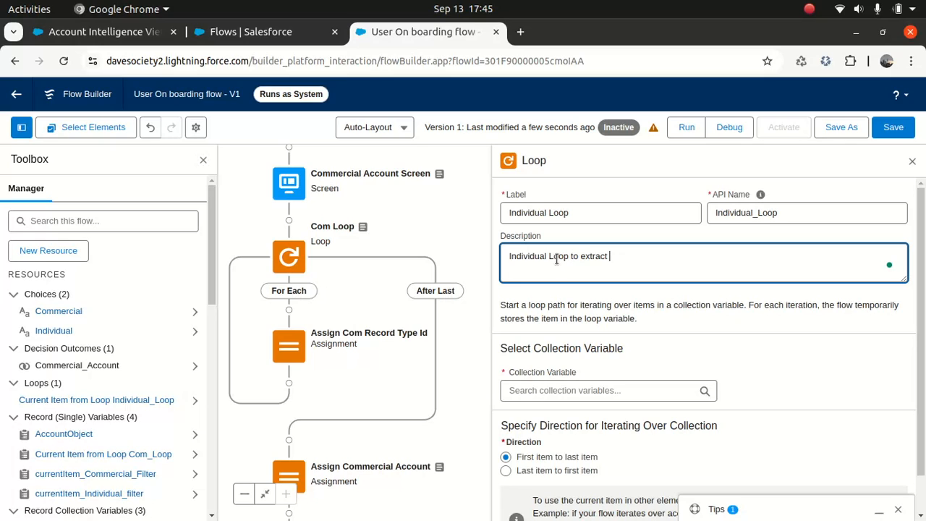
type(" extract p")
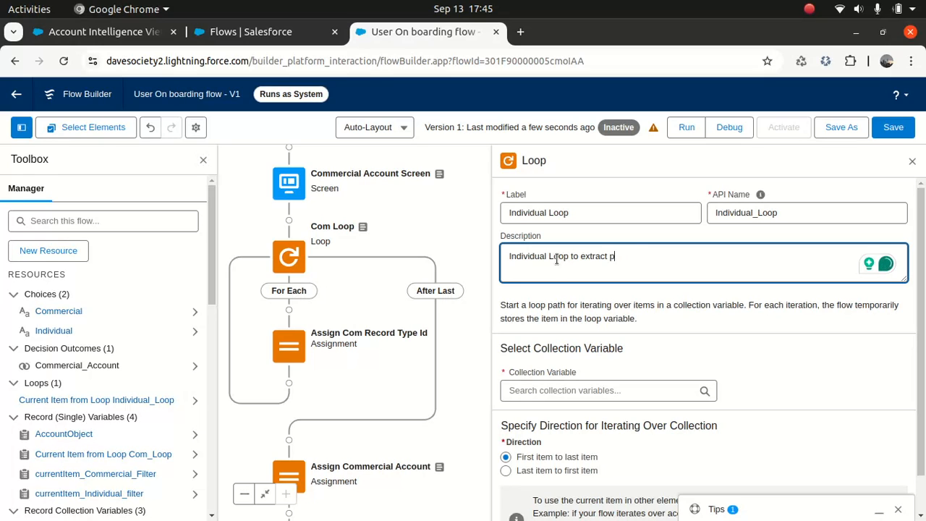
type("ersopnn a")
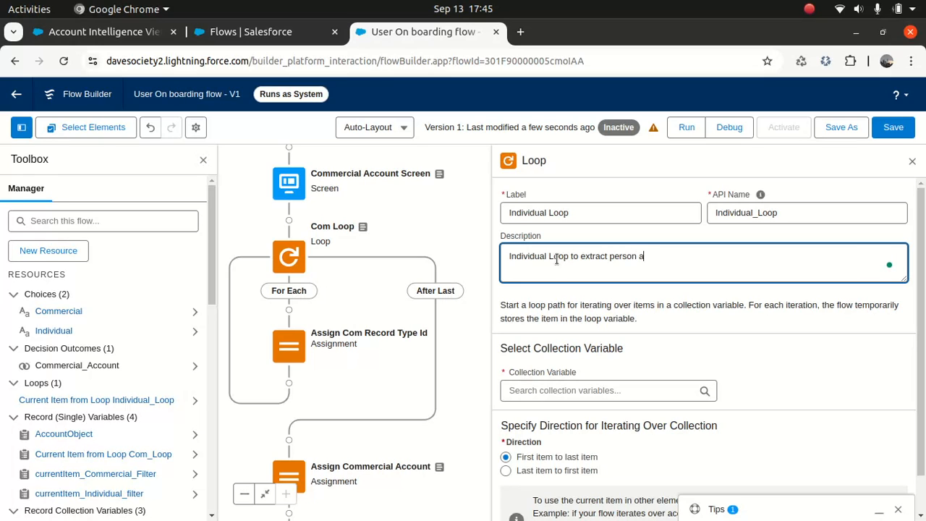
type("ccount record typoe")
type("e")
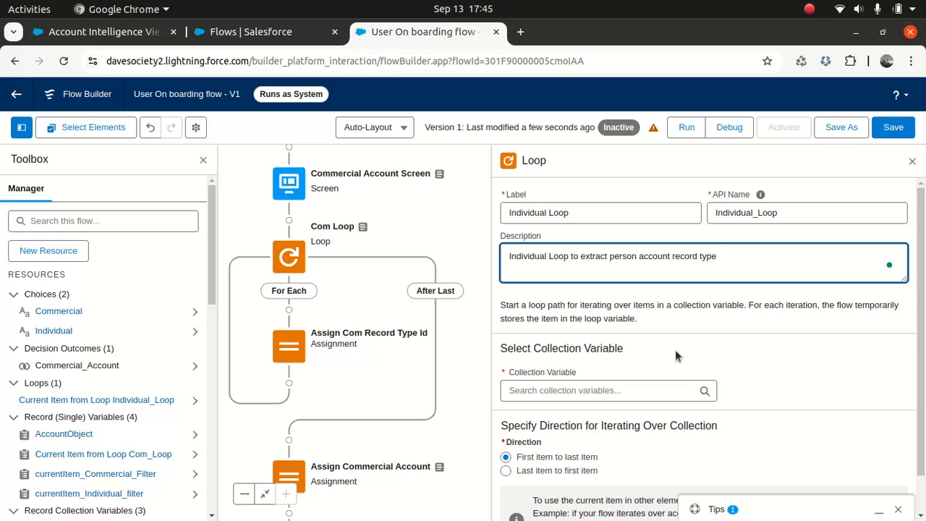
- Make the loop iterate over Record Types from Individual filter and save the flow
left_click(608, 390)
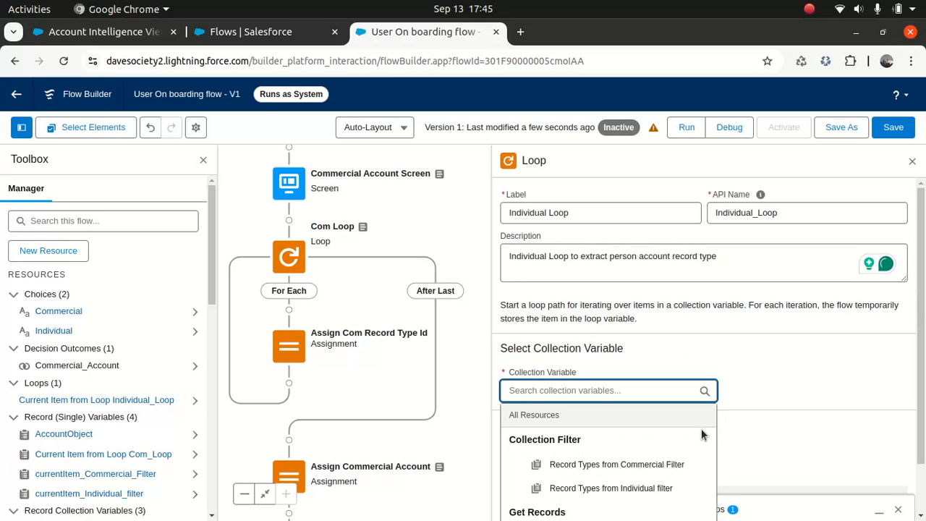
left_click(644, 489)
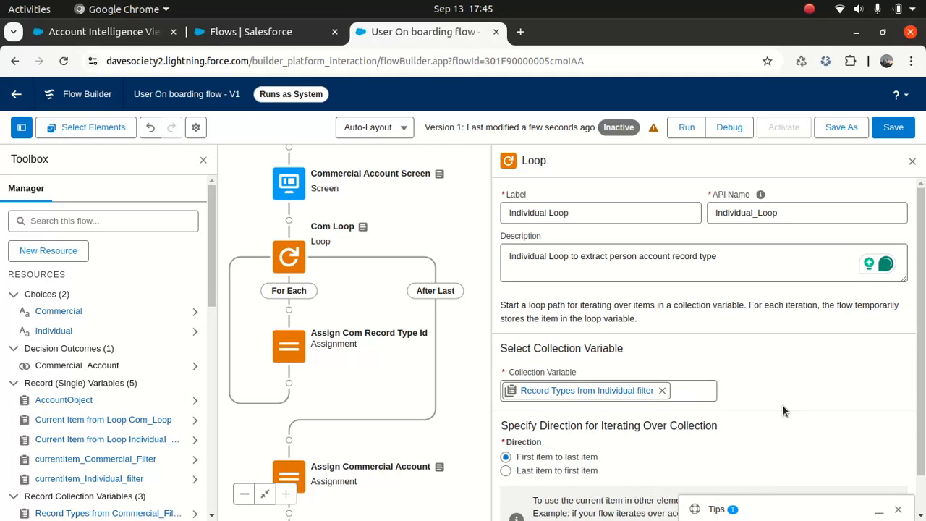
left_click(892, 128)
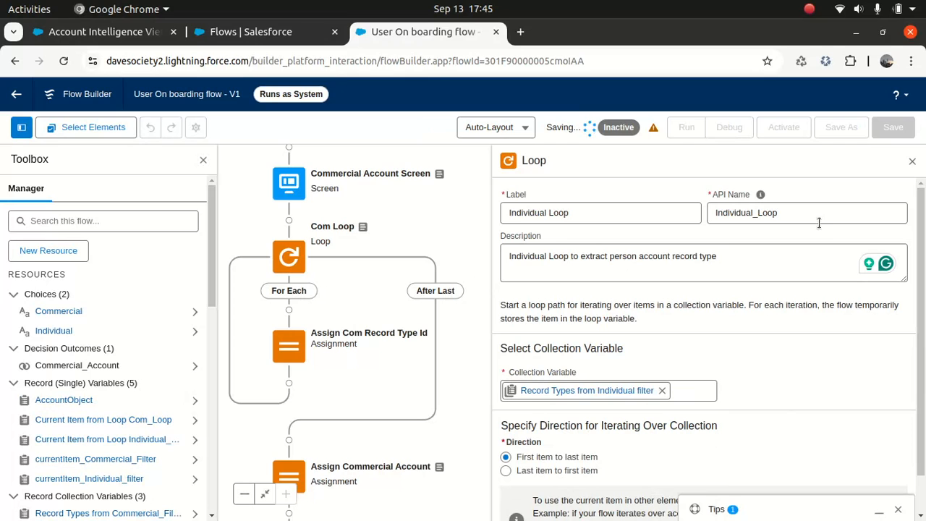
left_click(912, 161)
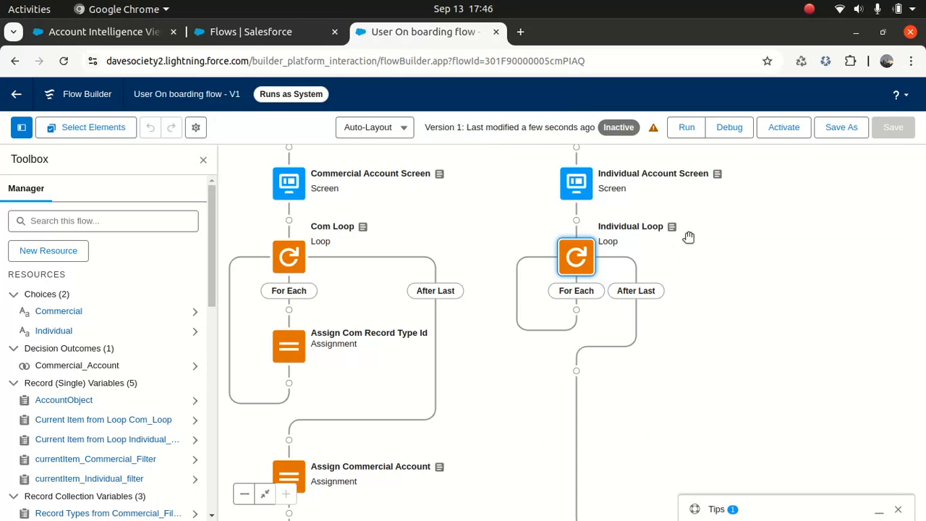
- Start a new Variable resource with API name IndividualRecordTypeId
left_click(63, 252)
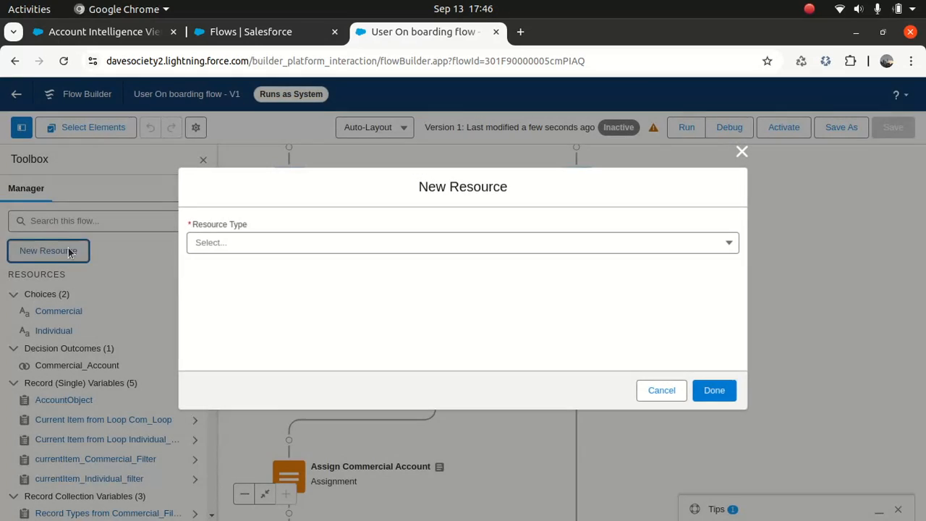
left_click(271, 240)
left_click(242, 268)
left_click(243, 272)
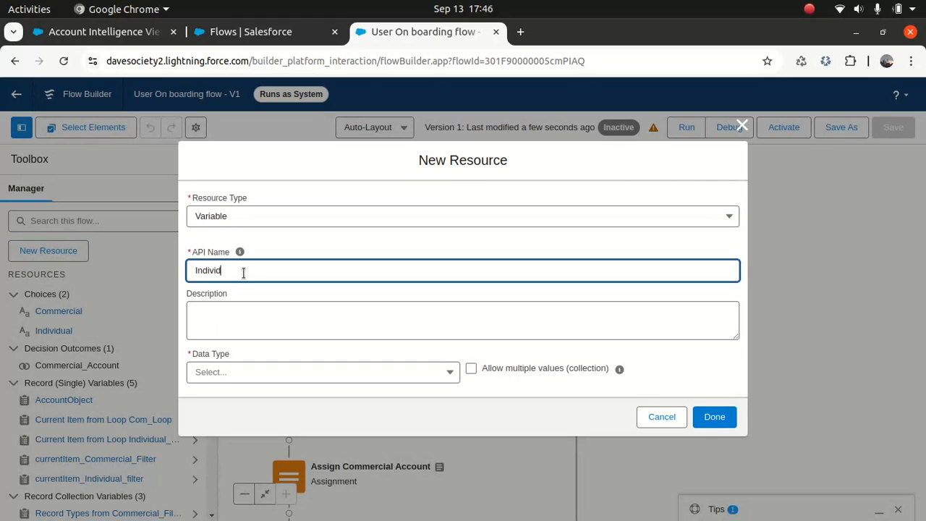
type("IndividualRecordT")
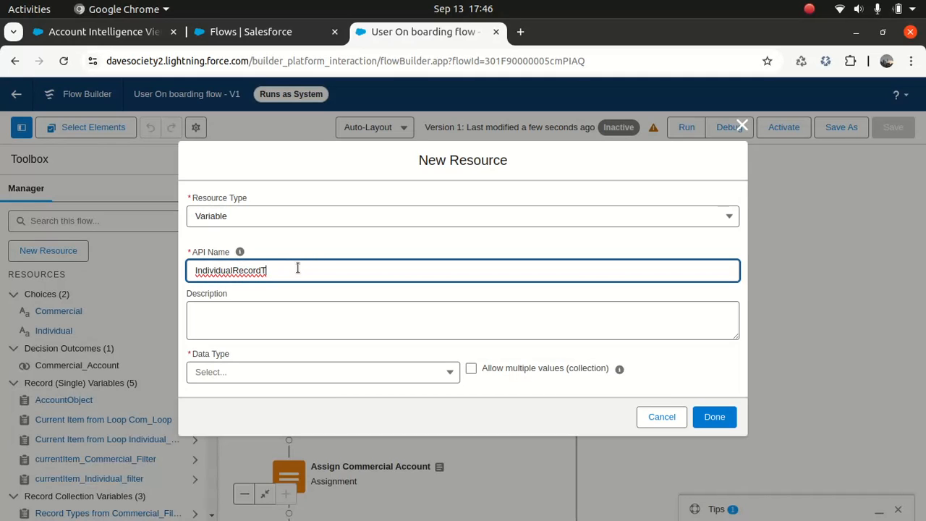
type("y")
key("Tab")
- Reuse the name as its description, set Data Type to Text, and create the variable
double_click(308, 270)
key("ctrl+c")
left_click(275, 316)
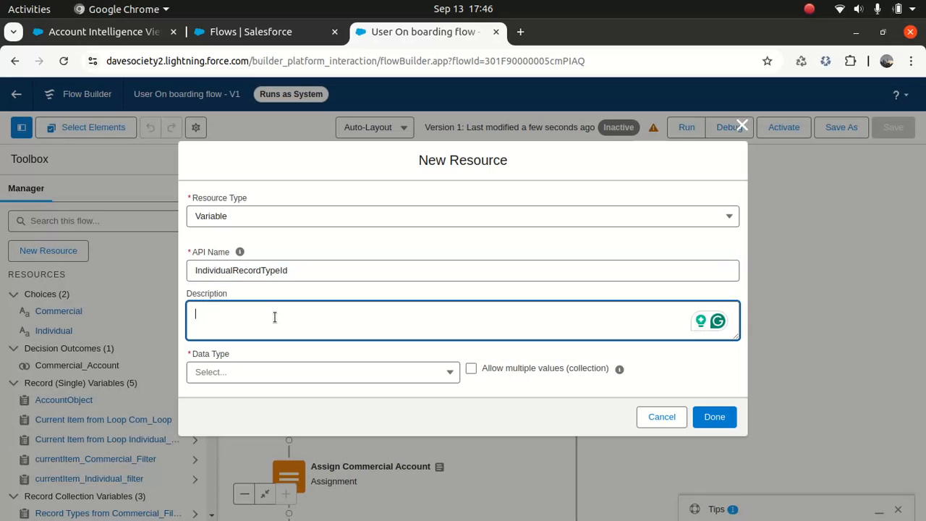
key("ctrl+v")
left_click(261, 379)
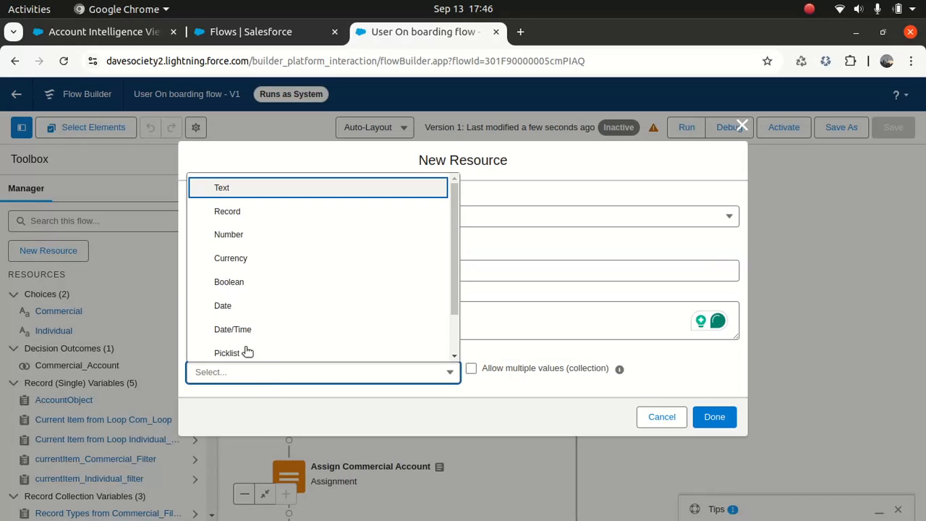
left_click(242, 190)
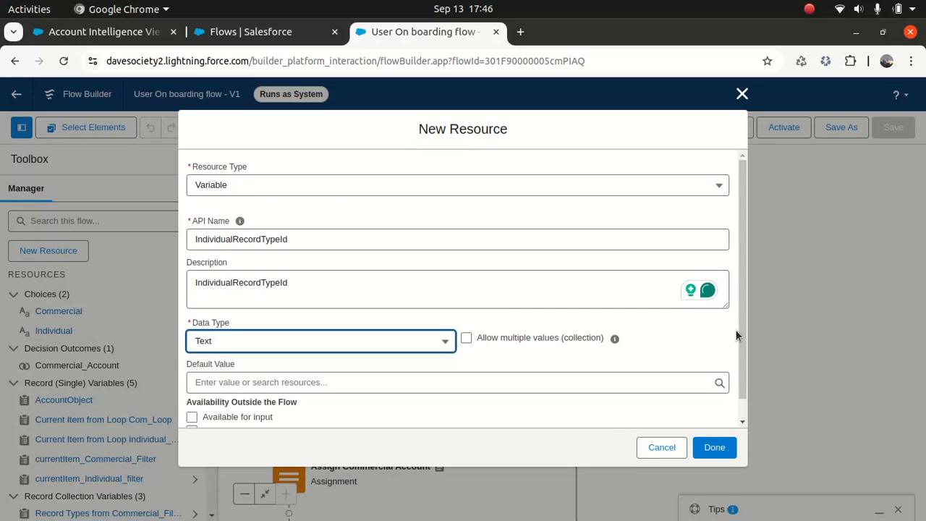
left_click(714, 447)
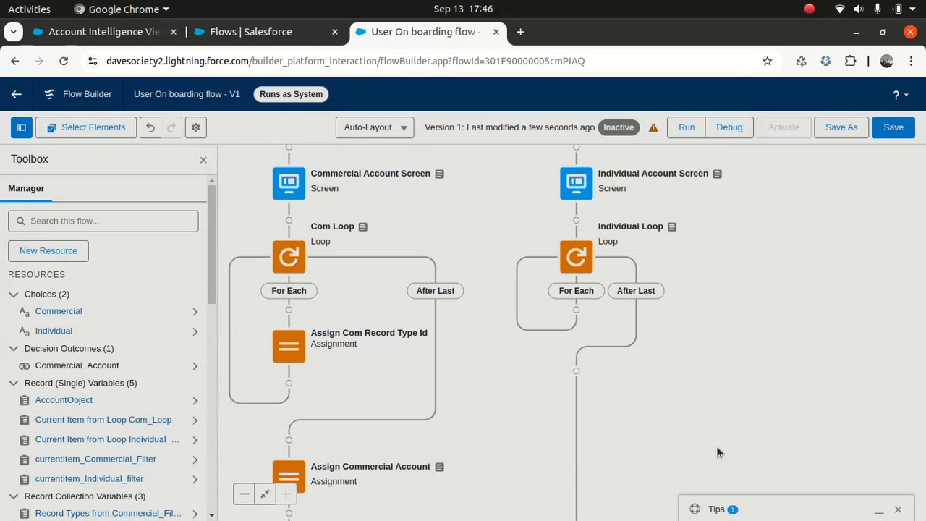
- Add an Assignment element after the Individual Loop and leave it unconfigured
left_click(576, 370)
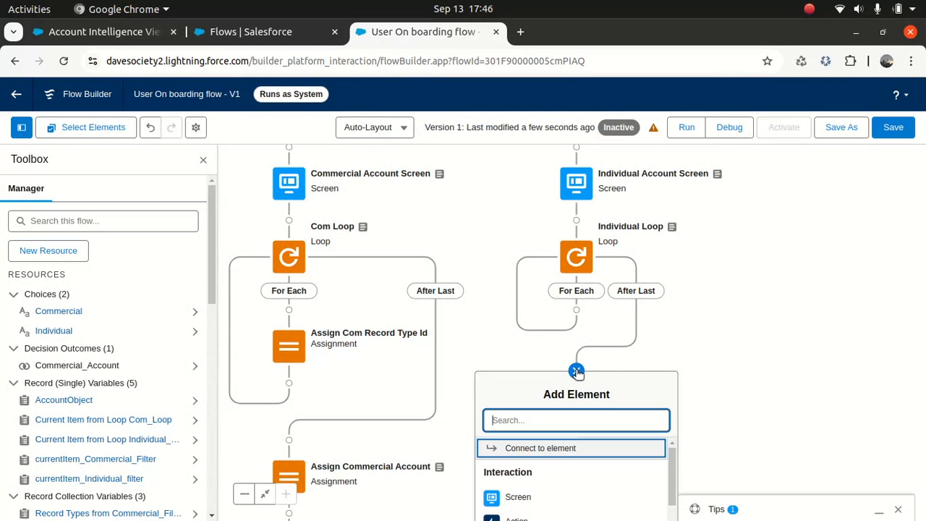
type("Assign")
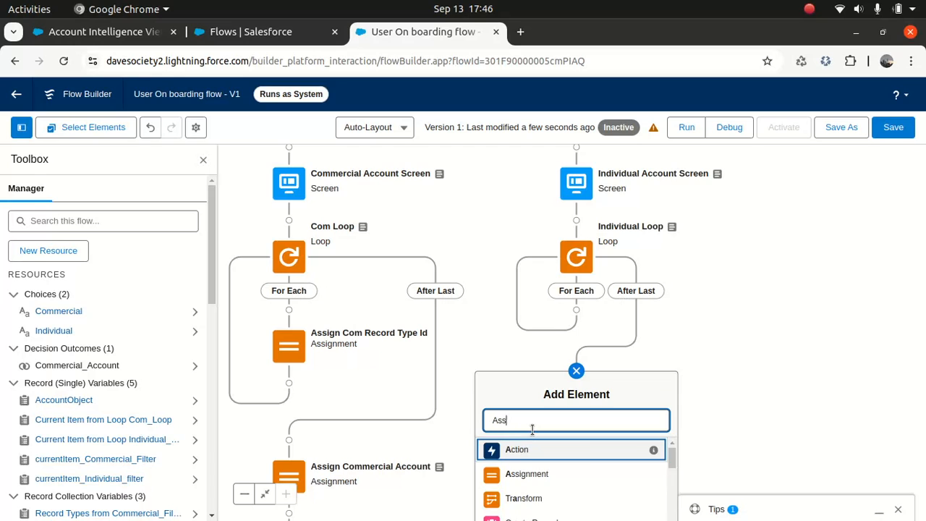
left_click(512, 457)
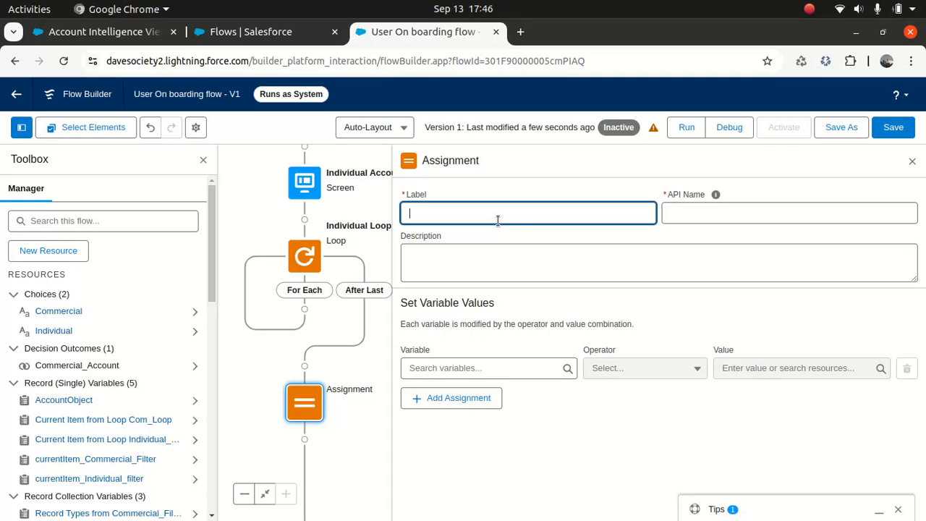
left_click(911, 160)
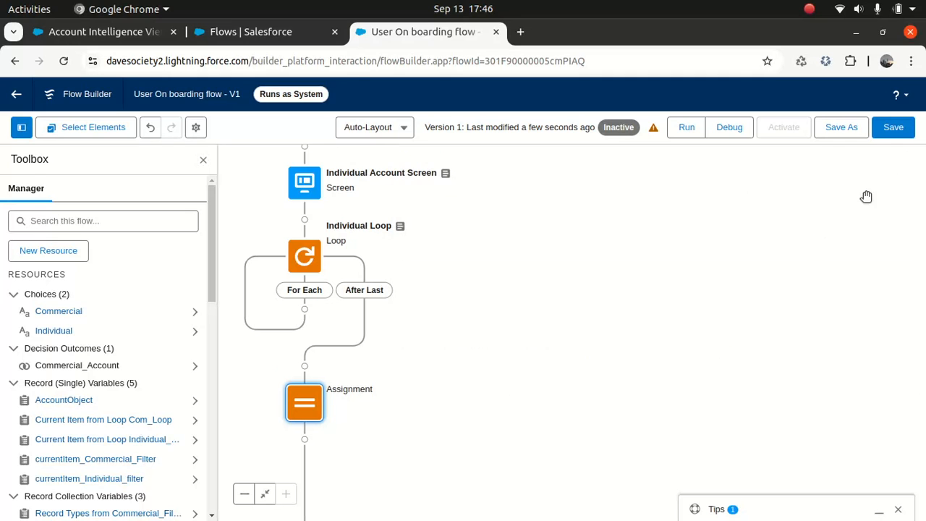
- Add another Assignment inside the Individual Loop's For Each path
left_click_drag(670, 249, 740, 319)
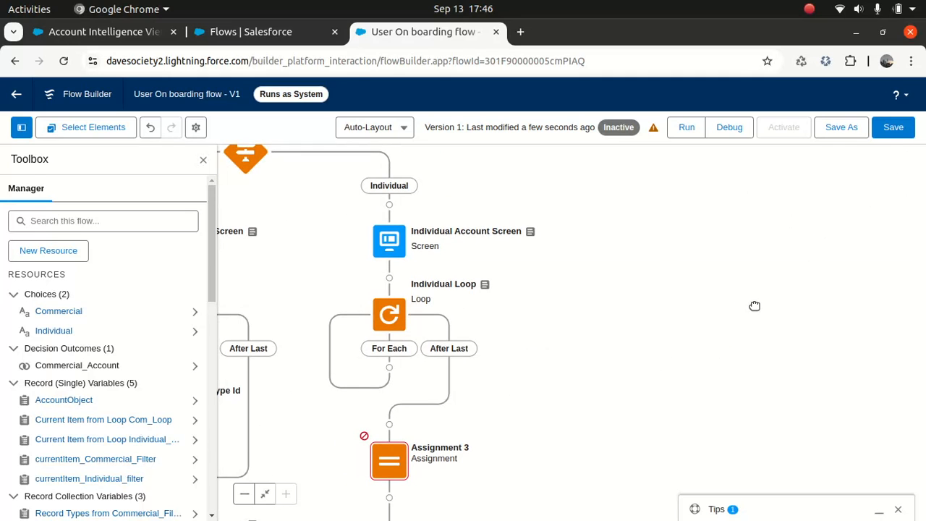
left_click(389, 368)
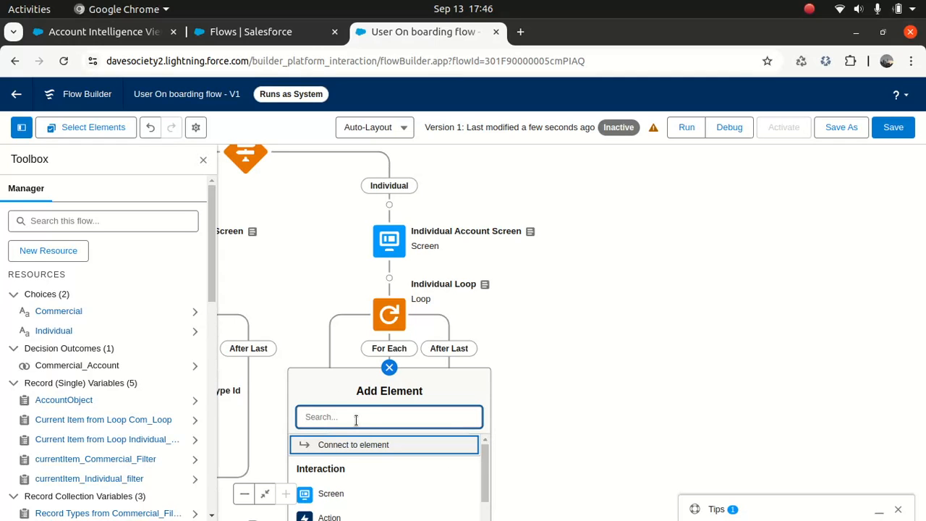
type("Assign")
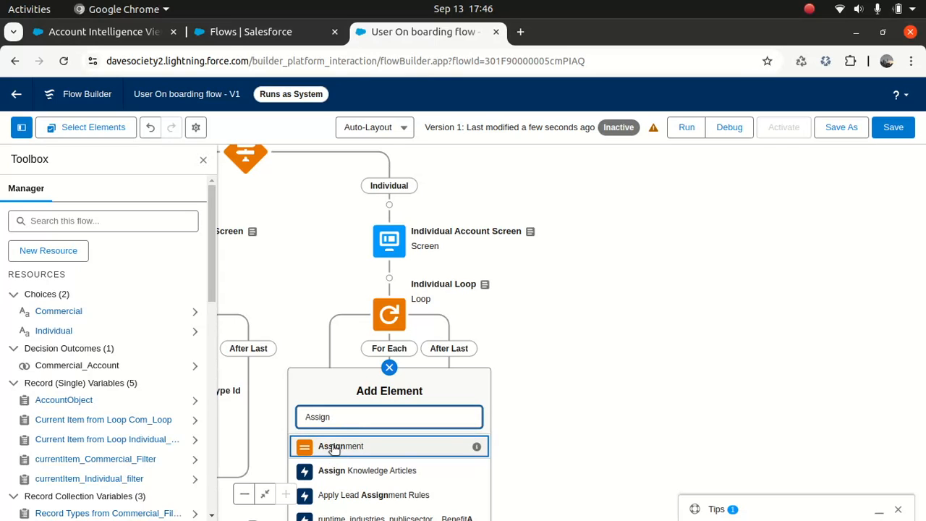
left_click(334, 447)
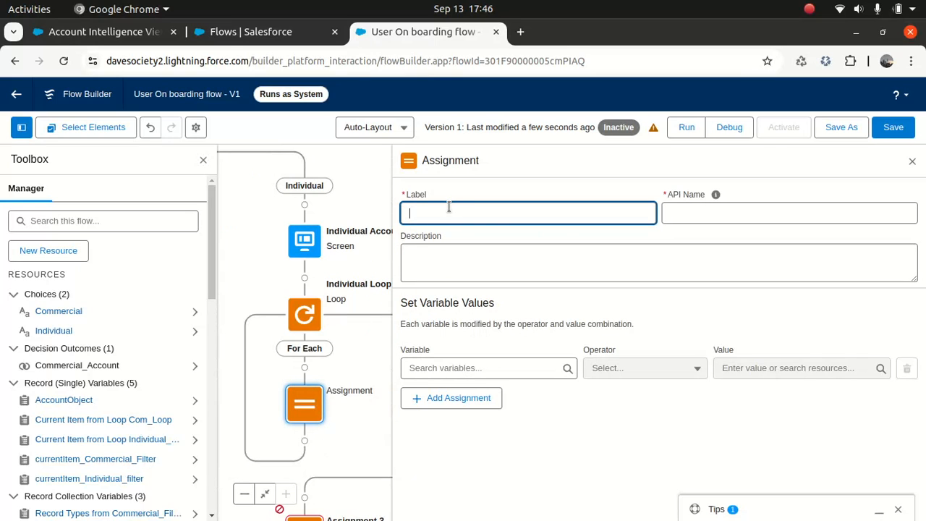
- Label the assignment 'Assign Individual Record Type Id' and paste the label as its description
type("Assign Individual Record Type Id")
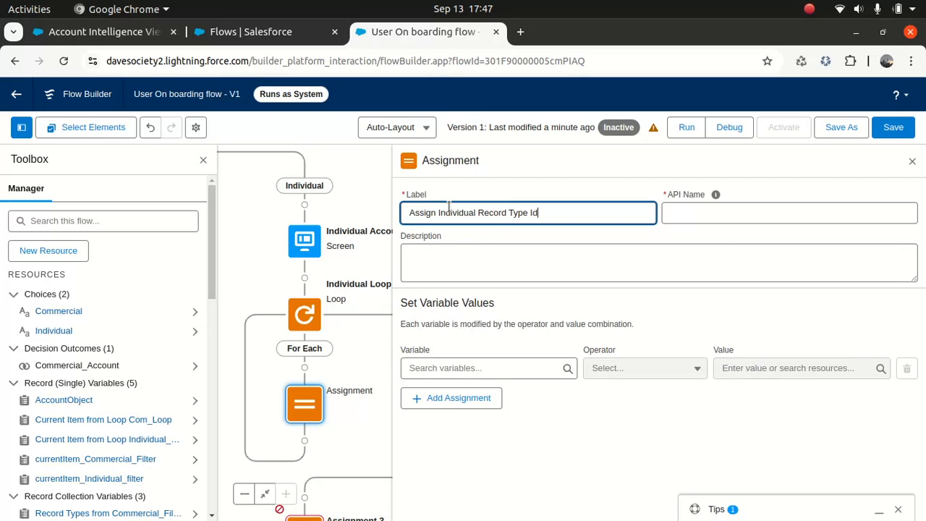
key("Tab")
triple_click(493, 215)
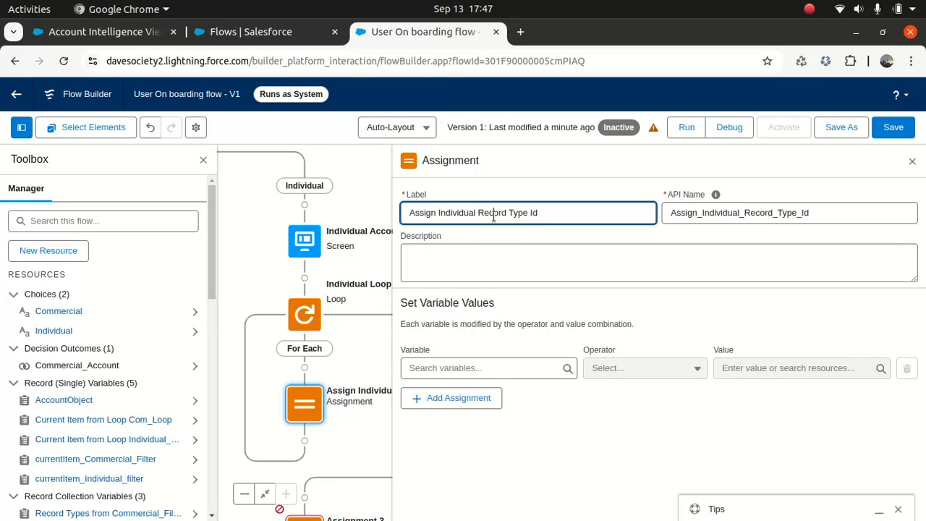
left_click(487, 263)
key("ctrl+v")
- Set IndividualRecordTypeId Equals the Individual Loop current item's Id
left_click(469, 368)
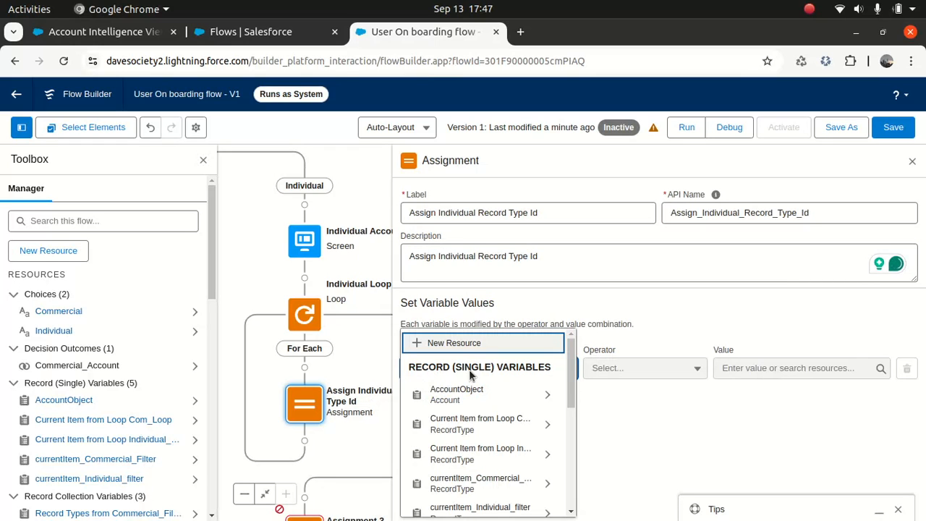
type("Ind")
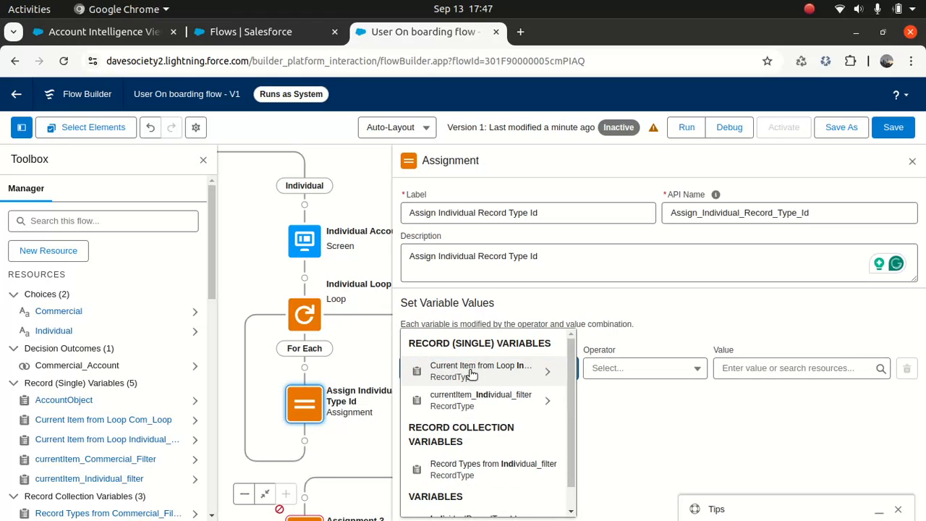
scroll(554, 394, "down", 1)
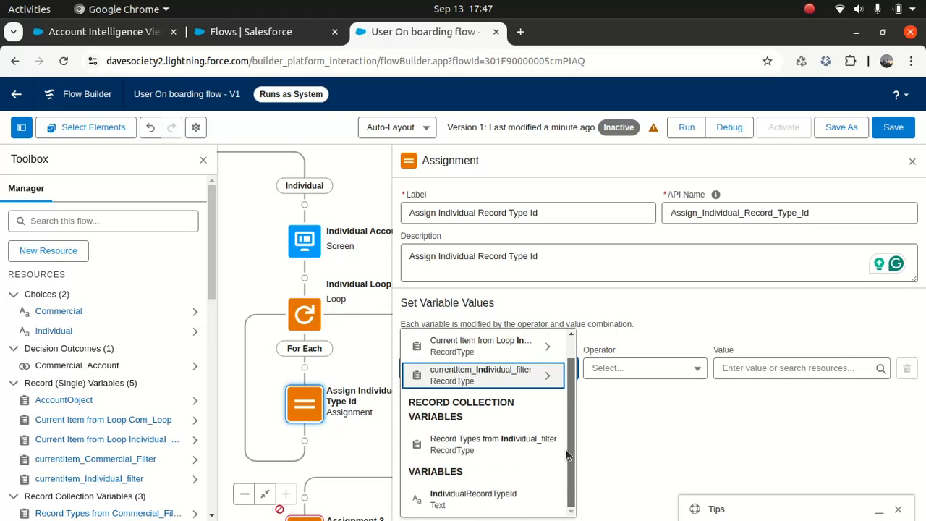
left_click(496, 508)
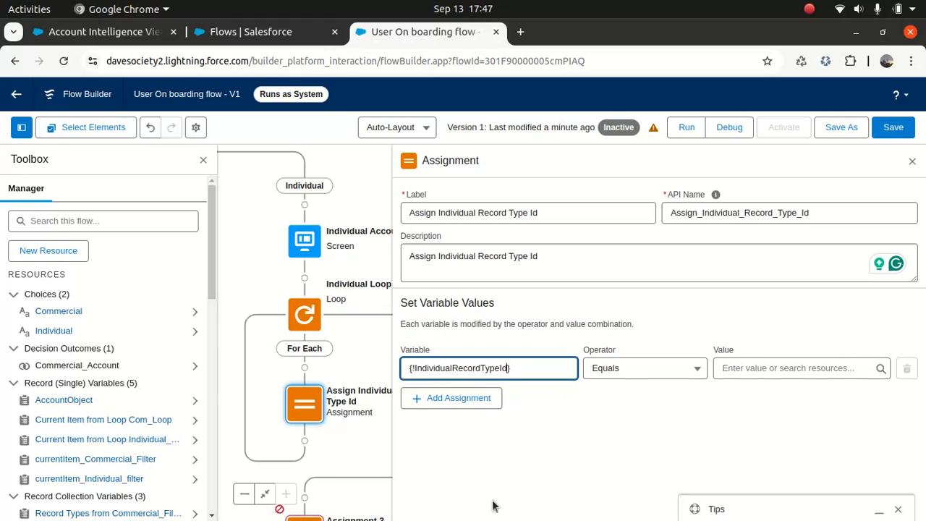
left_click(789, 369)
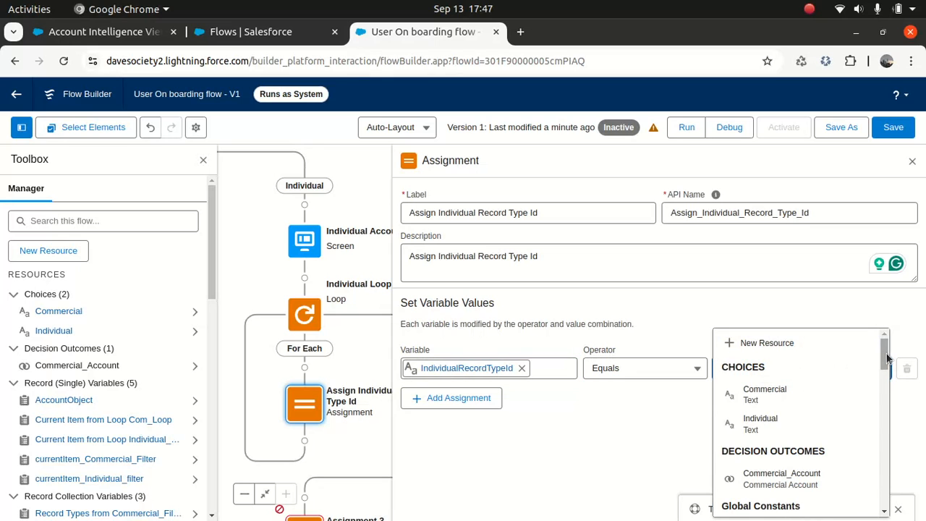
scroll(889, 369, "down", 3)
scroll(891, 384, "down", 3)
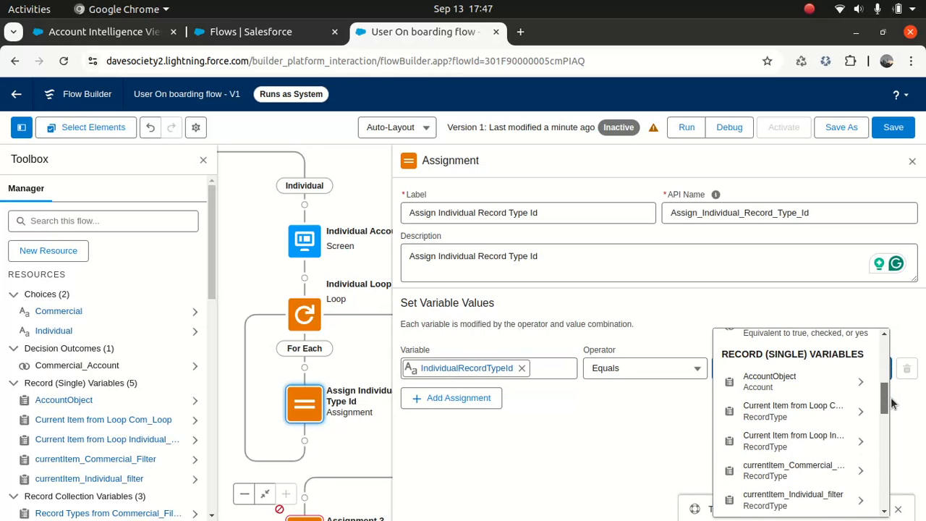
left_click(796, 429)
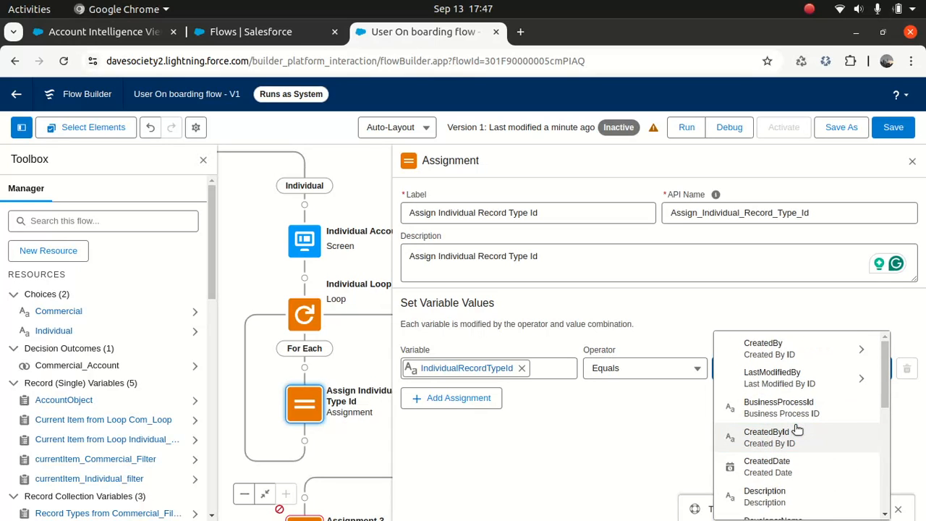
scroll(883, 418, "down", 1)
scroll(882, 419, "down", 3)
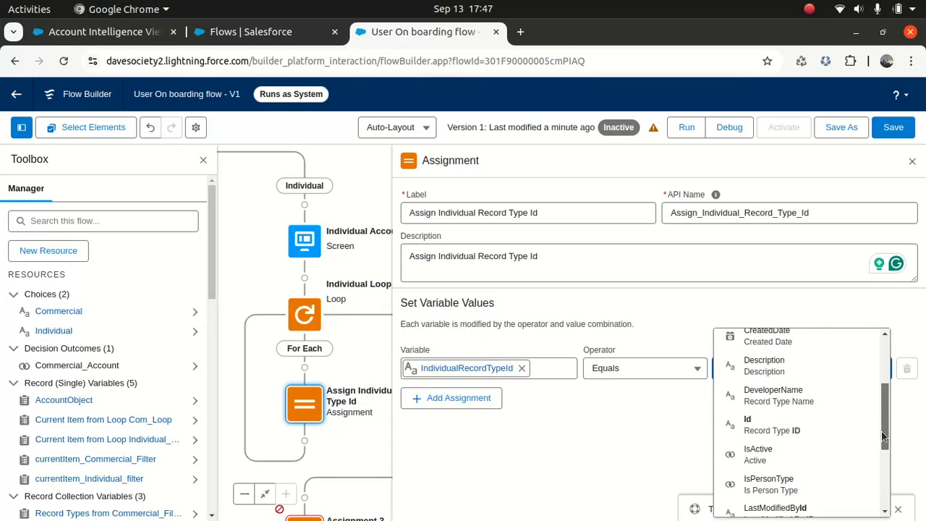
left_click(757, 425)
left_click(641, 434)
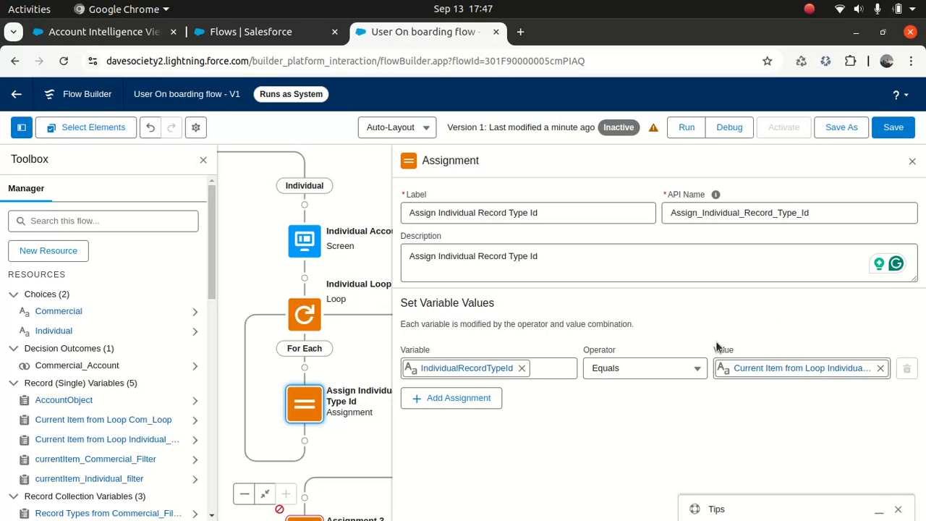
- Save the flow, close the panel, and open Assignment 3
left_click(894, 130)
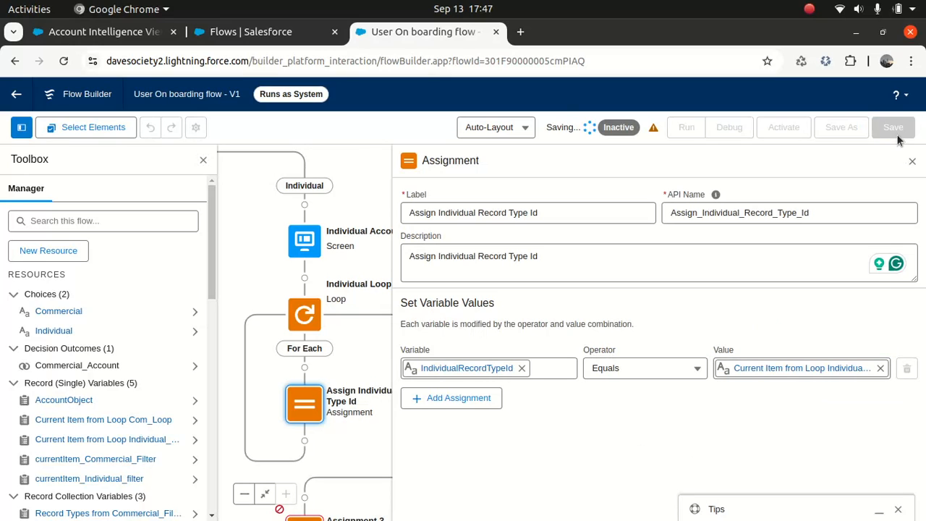
left_click(911, 160)
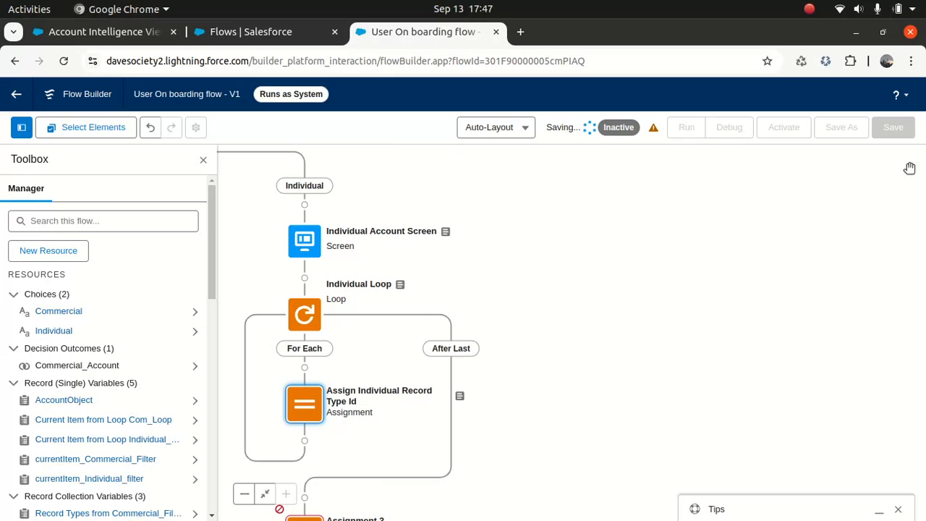
left_click_drag(631, 345, 691, 239)
left_click_drag(680, 372, 762, 325)
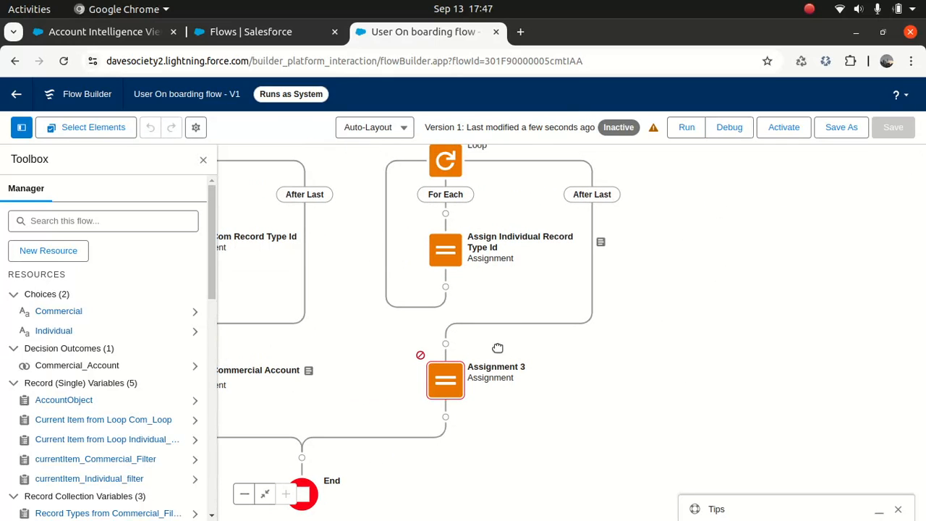
left_click(454, 380)
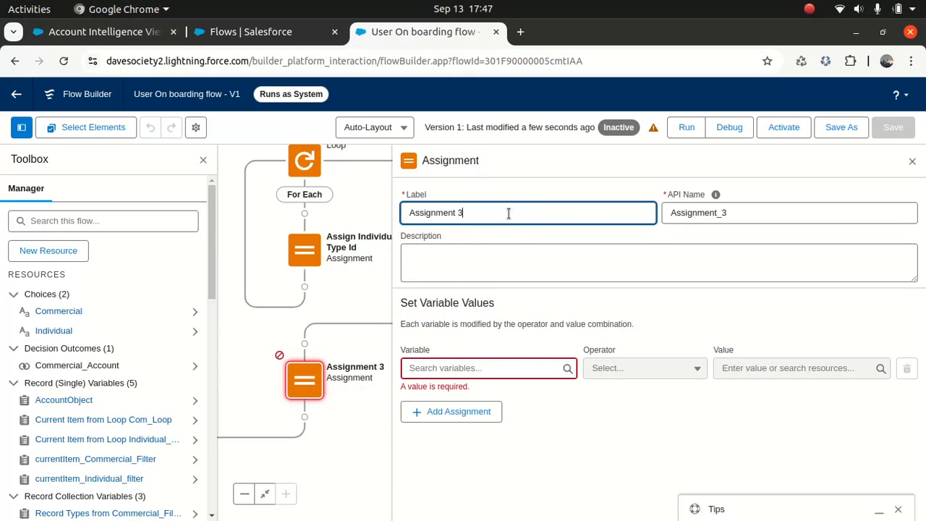
- Label the assignment 'Assignment of Individual Account Object', fixing the typo and regenerating its API name
type("Assigment of Individual ")
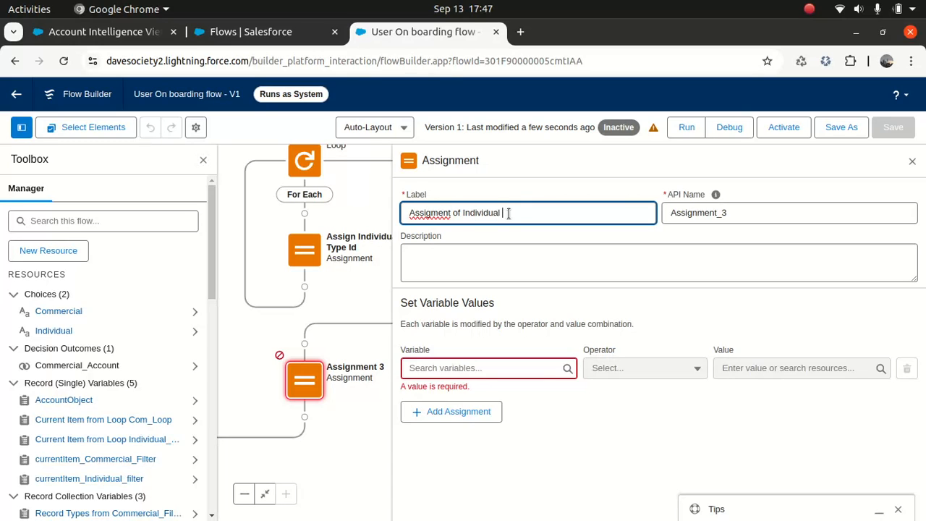
type("Account Objec")
right_click(434, 212)
left_click(496, 229)
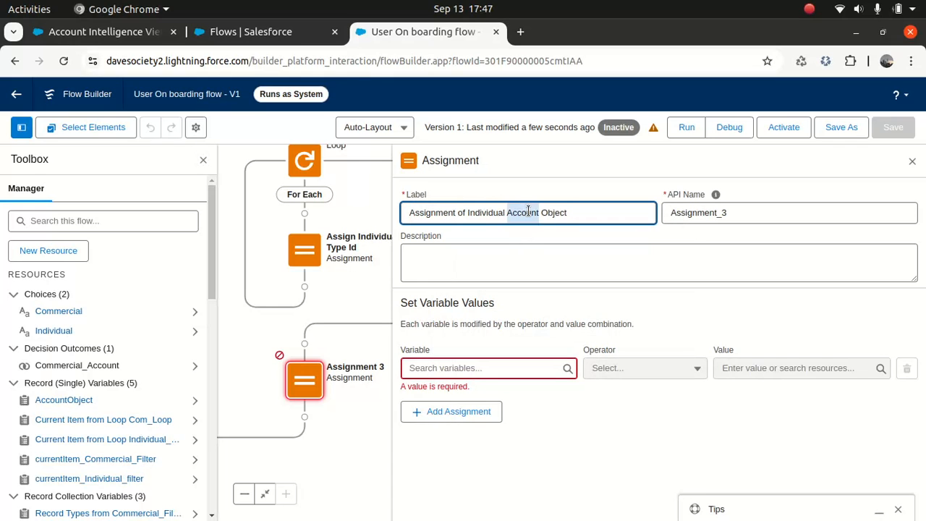
double_click(749, 213)
key("BackSpace")
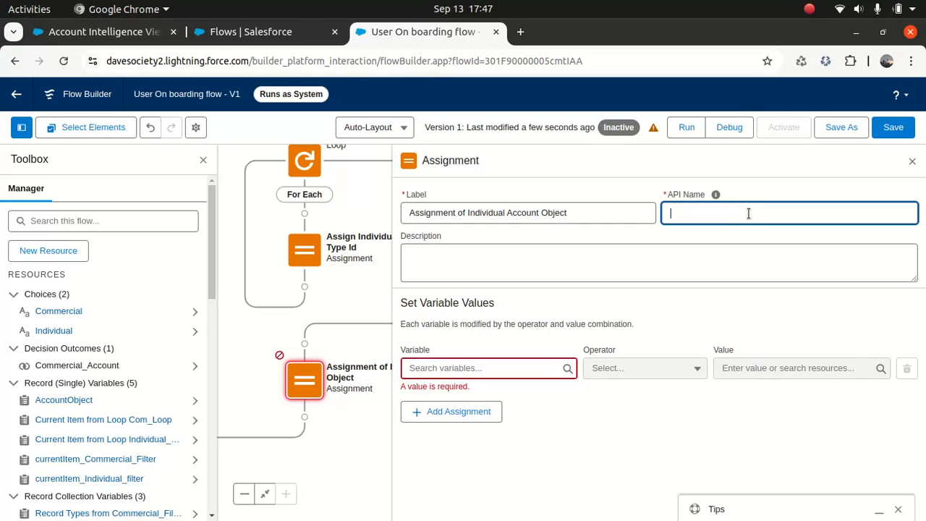
left_click(589, 213)
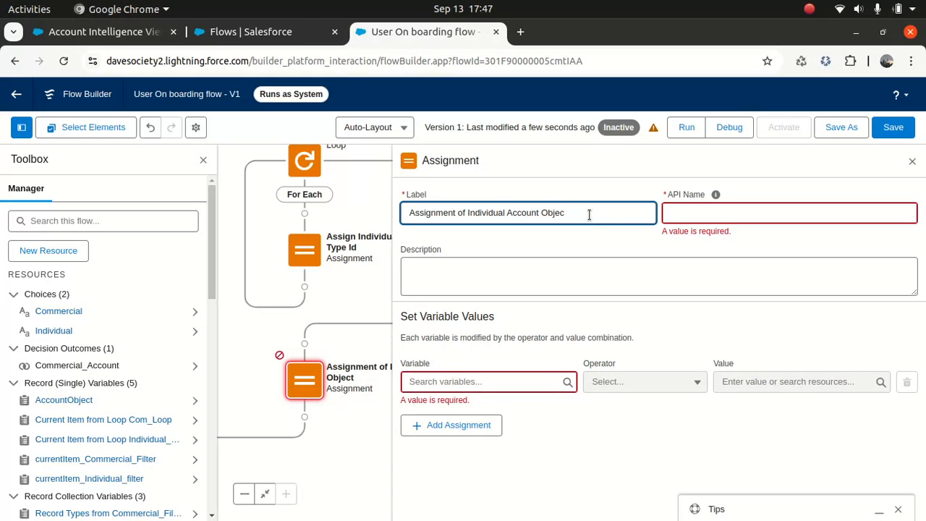
key("Tab")
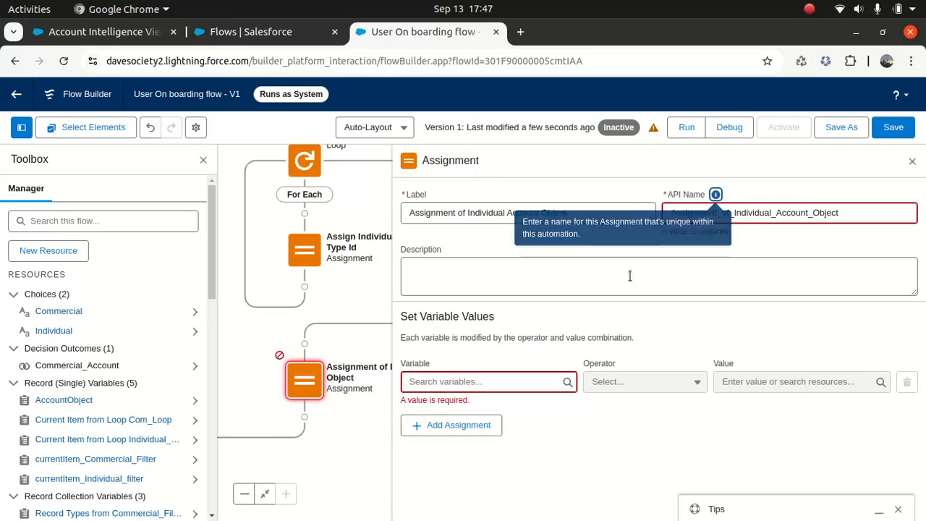
- Reuse the label text as the assignment's description
left_click(600, 212)
key("ctrl+a")
key("ctrl+c")
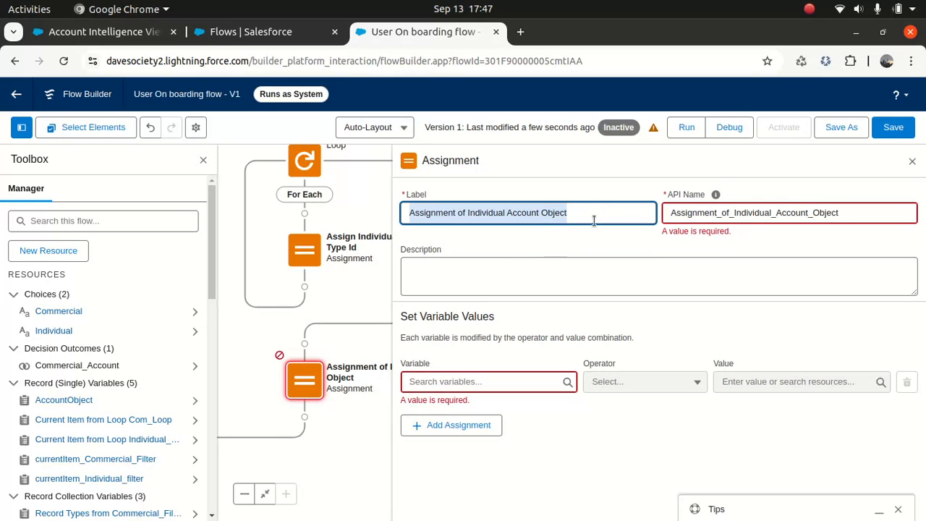
left_click(515, 281)
key("ctrl+v")
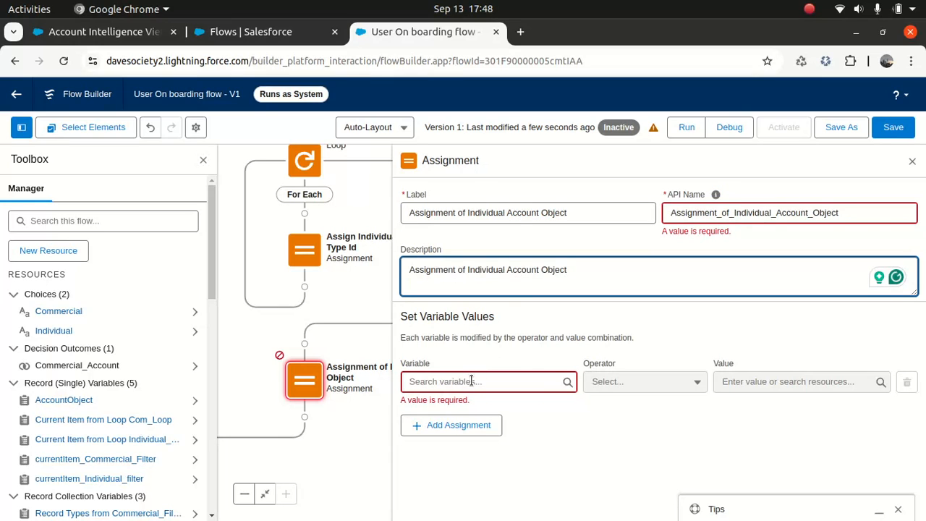
- Make the first row set AccountObject FirstName to First_Name
left_click(471, 380)
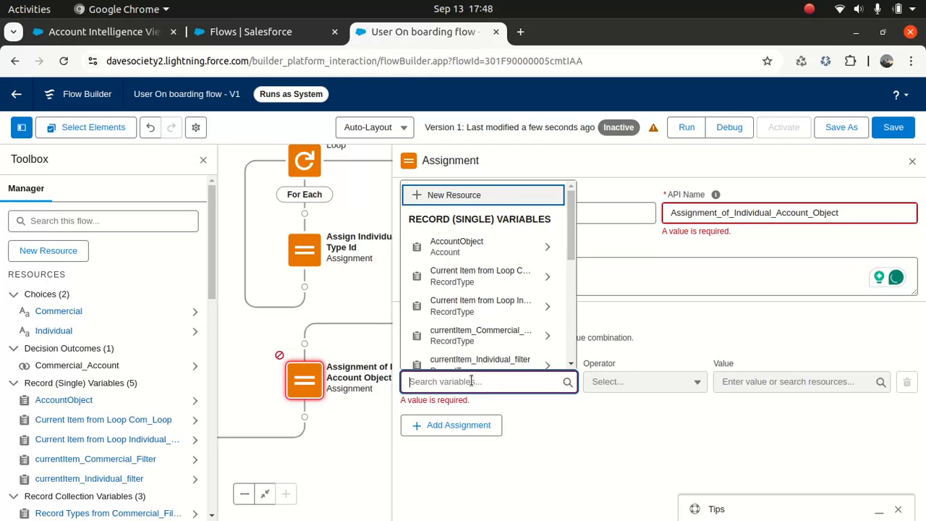
type("acco")
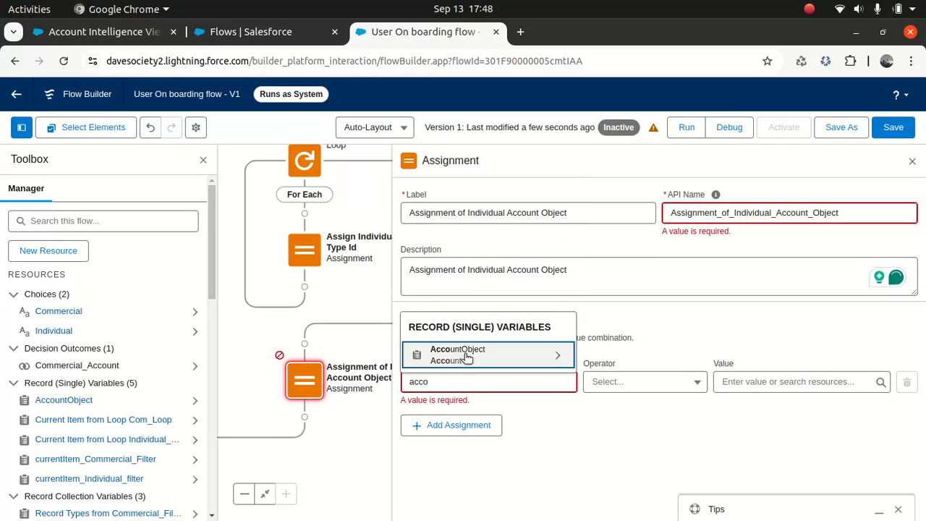
left_click(458, 354)
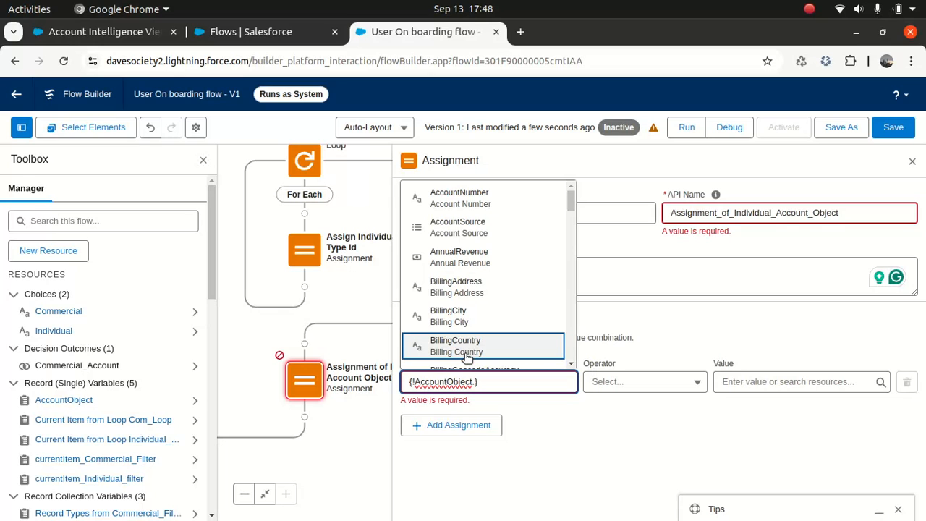
type("fir")
left_click(463, 354)
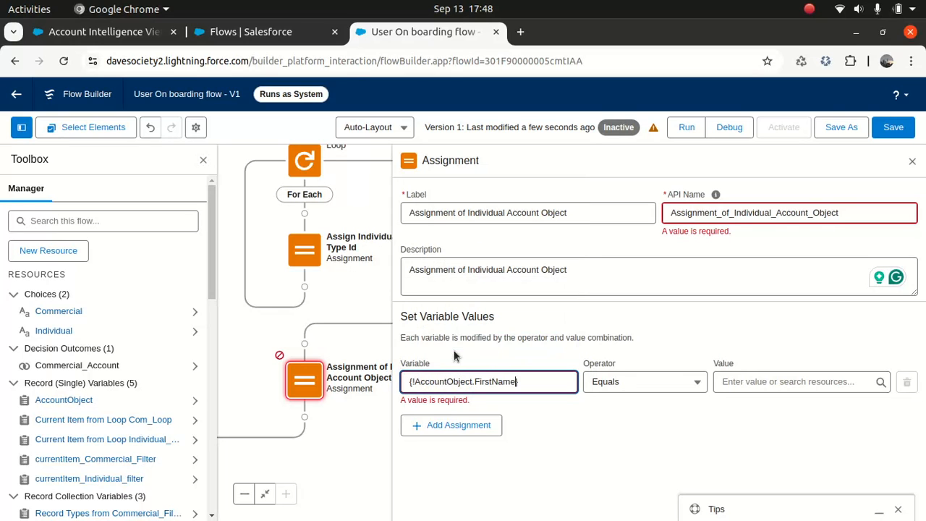
left_click(755, 381)
type("firs")
left_click(767, 353)
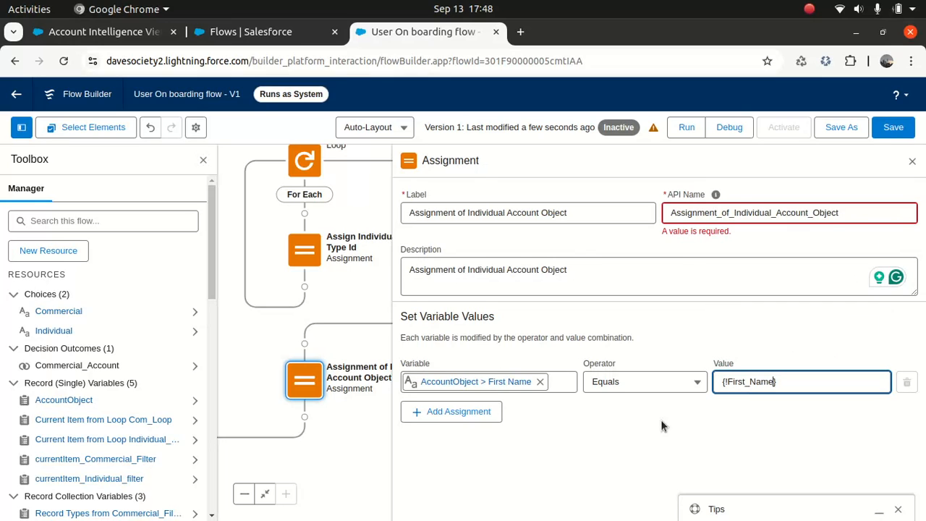
- Add a second row setting AccountObject LastName to Last_Name
left_click(458, 411)
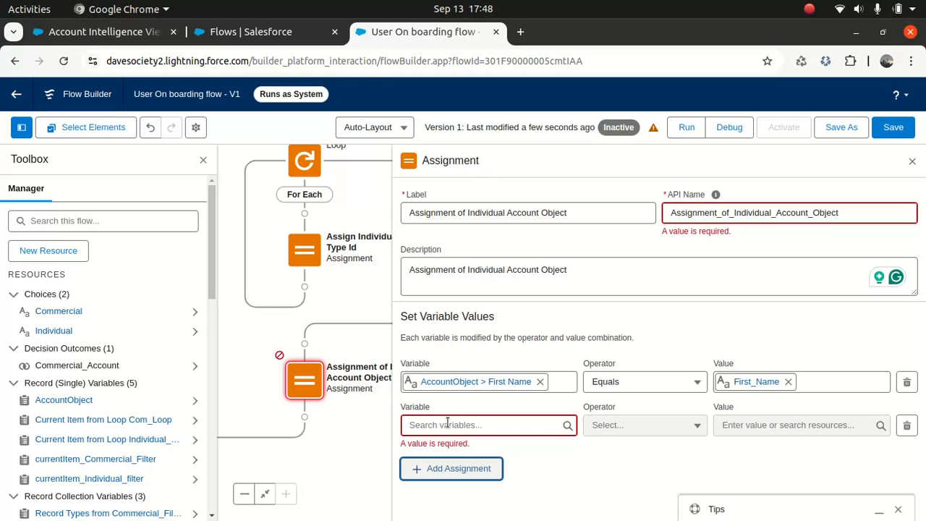
left_click(446, 426)
type("accou")
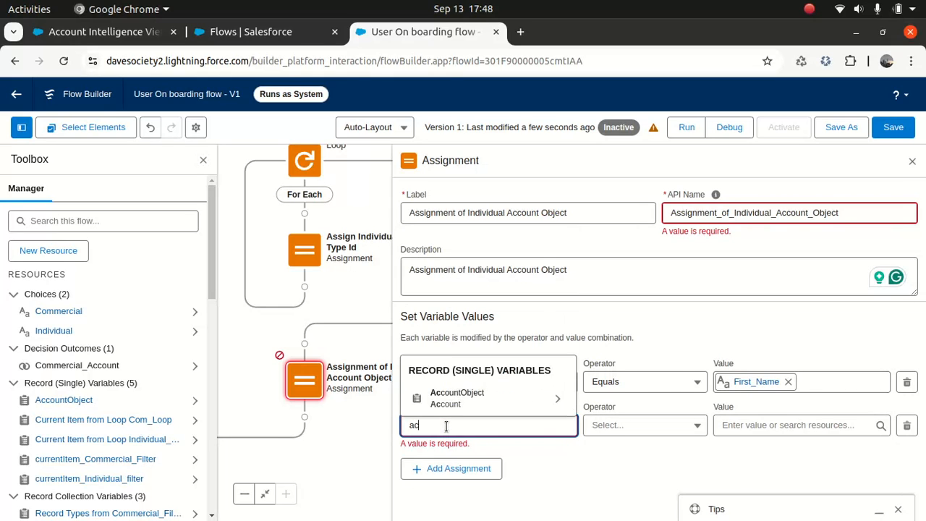
left_click(470, 395)
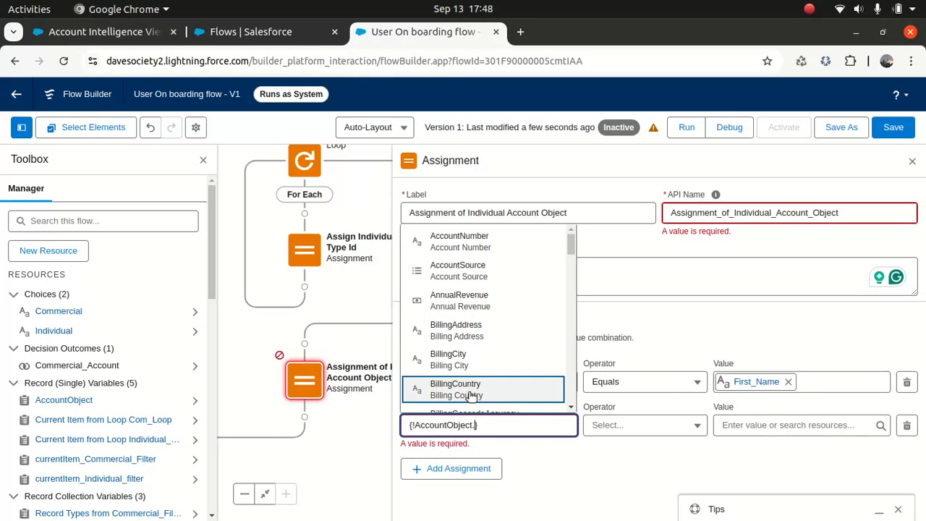
type("last")
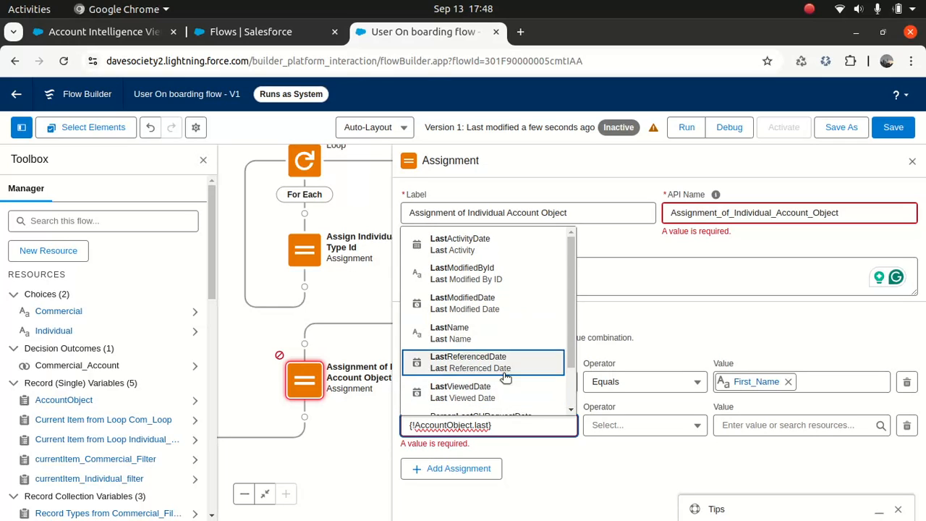
type("na")
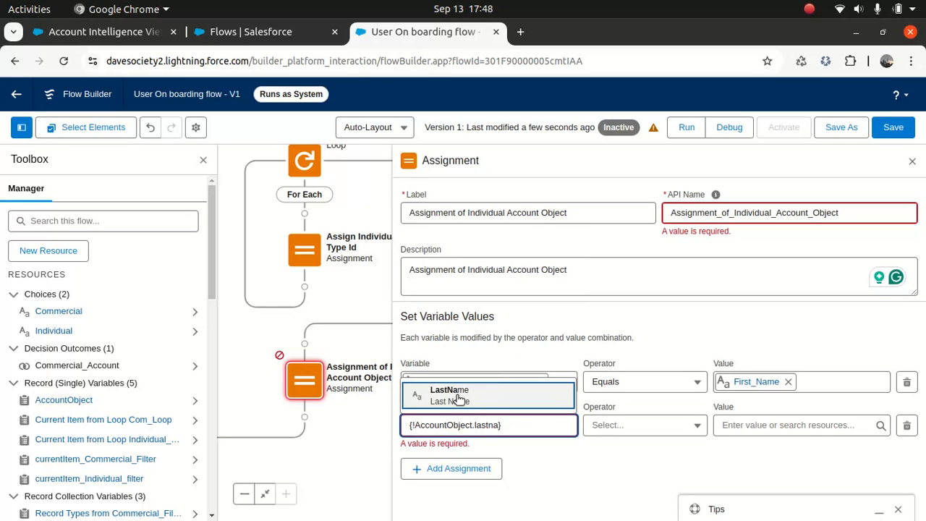
left_click(503, 385)
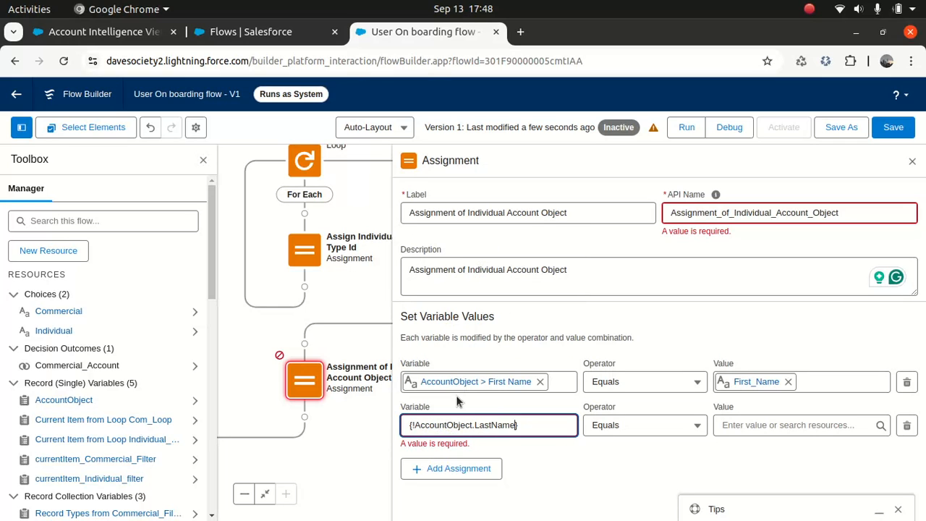
left_click(754, 425)
type("last")
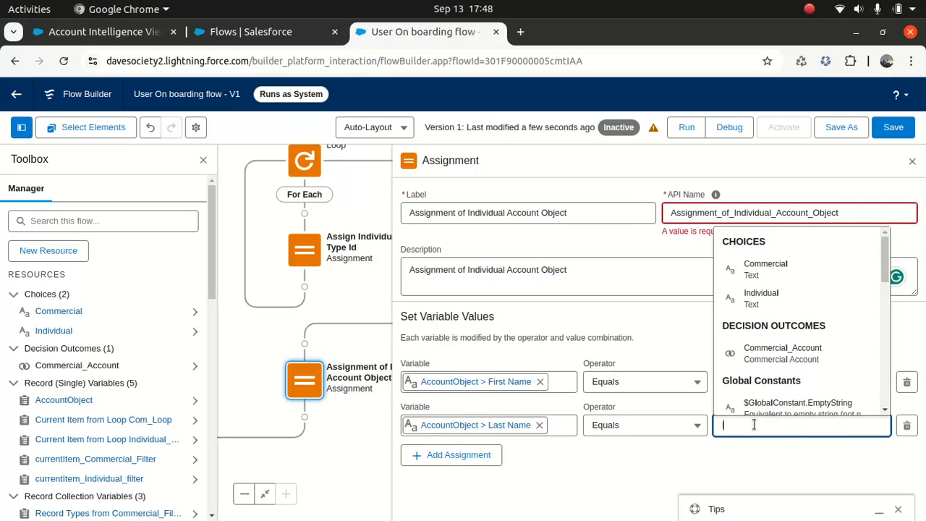
left_click(770, 393)
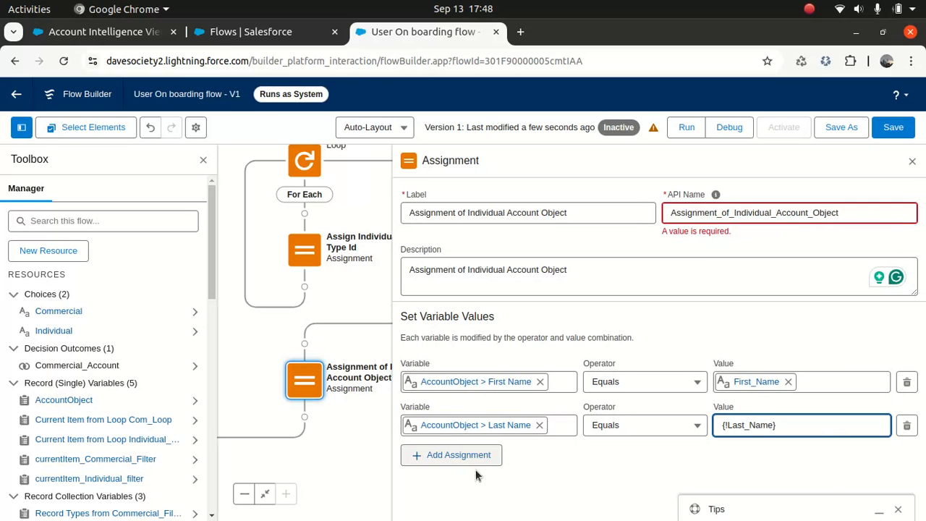
- Add a third row setting AccountObject Phone to Phone_NumberIndividual, then revisit the API name error
left_click(453, 454)
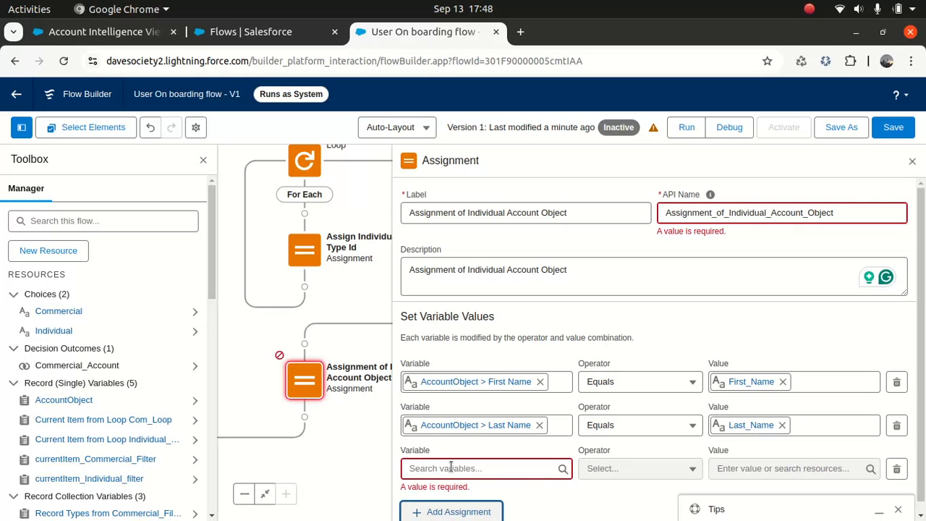
left_click(438, 468)
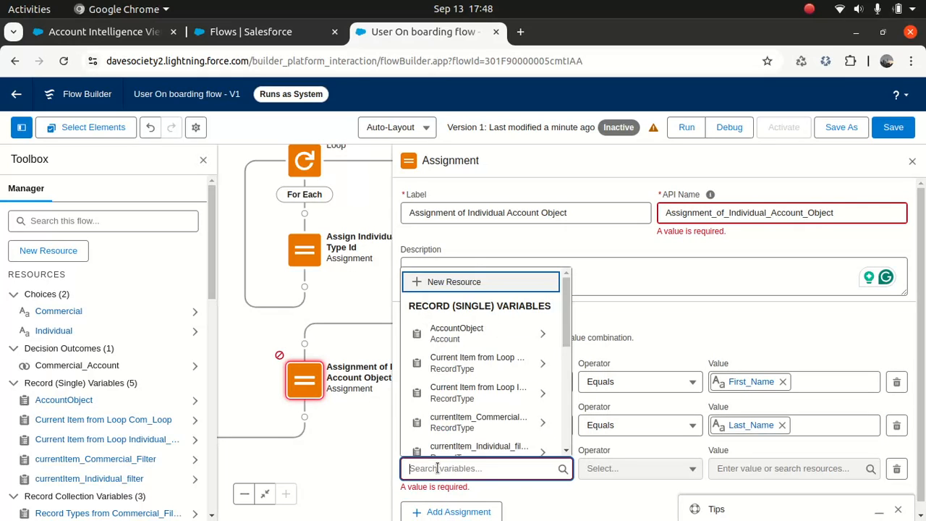
type("acco")
left_click(478, 441)
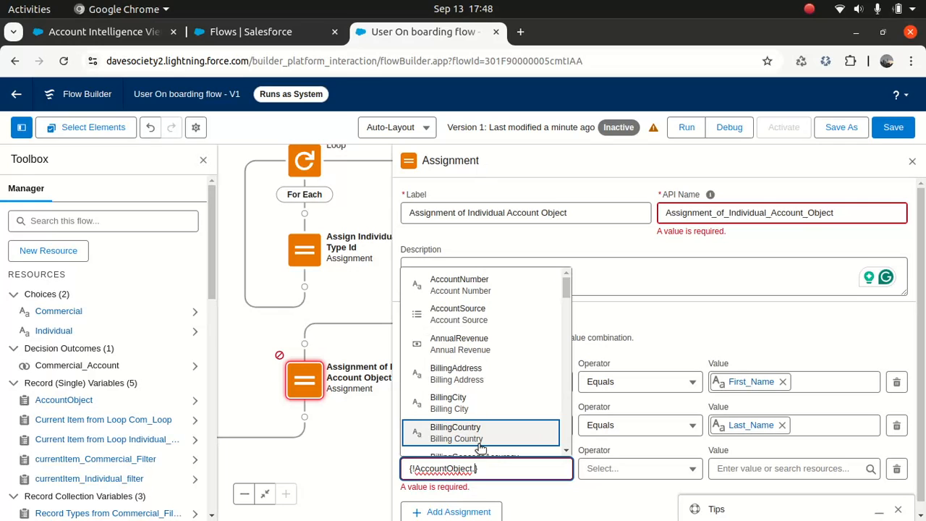
type("phone")
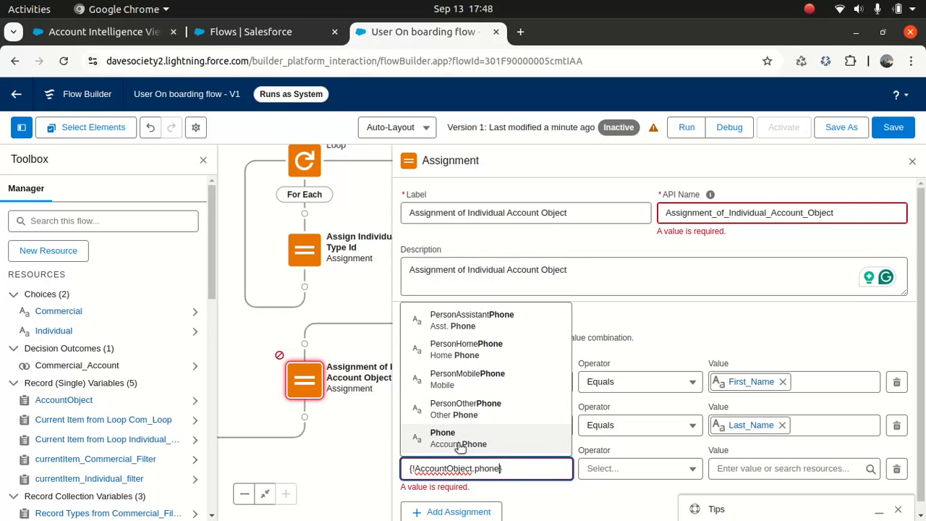
left_click(458, 443)
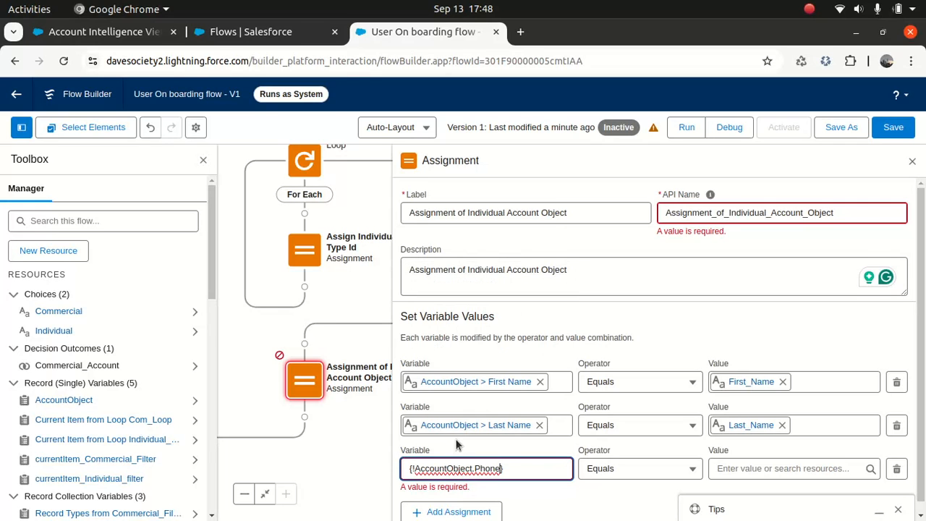
left_click(769, 470)
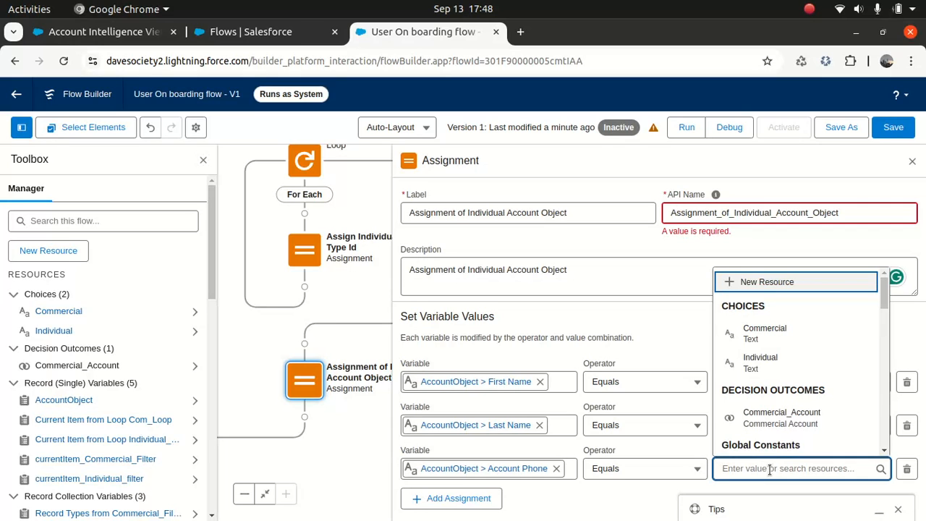
type("pho")
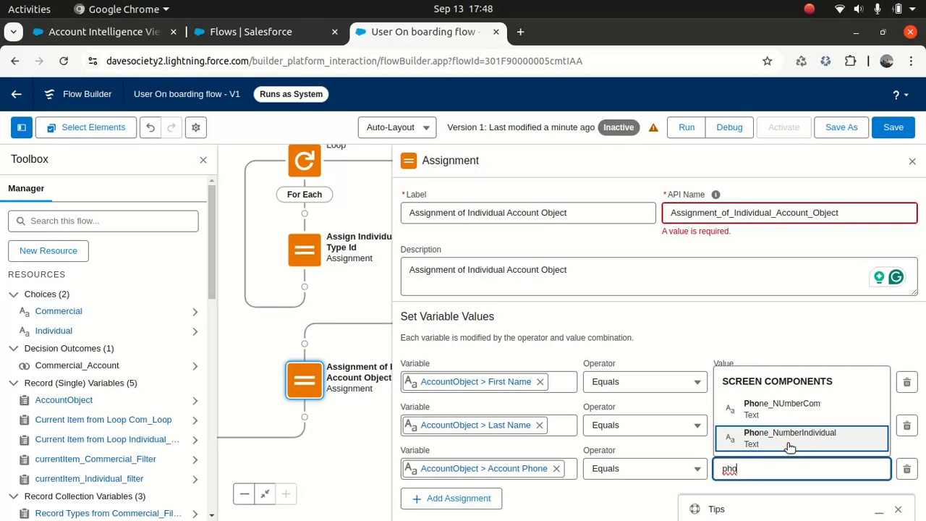
left_click(790, 447)
left_click(722, 282)
left_click(839, 211)
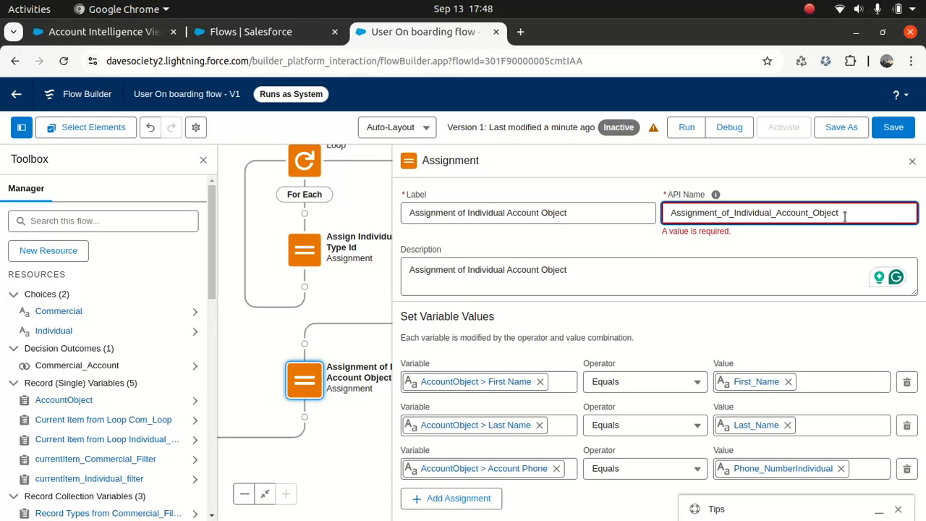
- Commit the corrected API name and add a fourth row targeting AccountObject Record Type ID
left_click(767, 266)
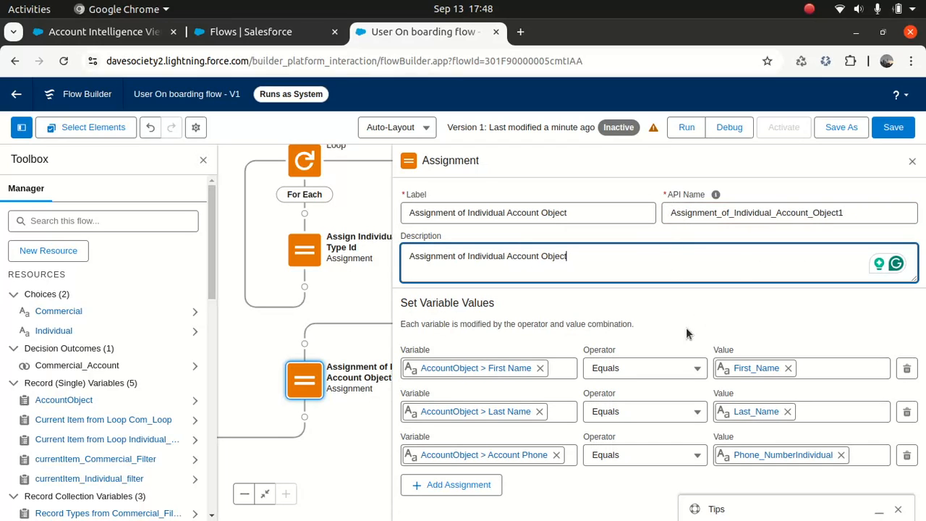
left_click(467, 489)
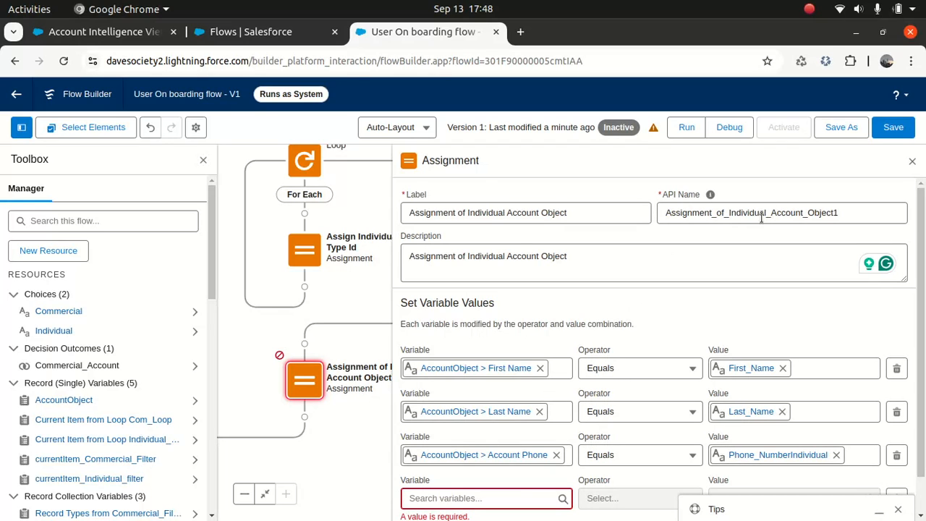
left_click(434, 505)
type("accou")
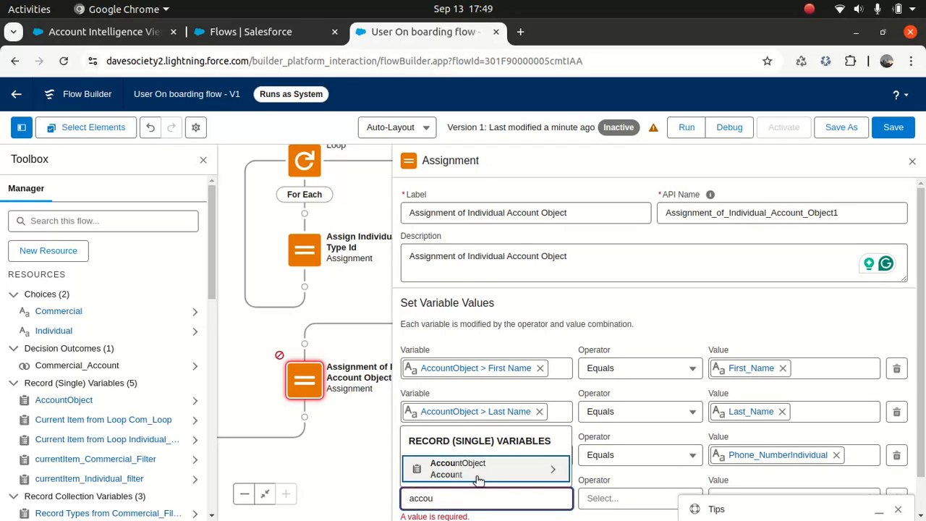
left_click(481, 470)
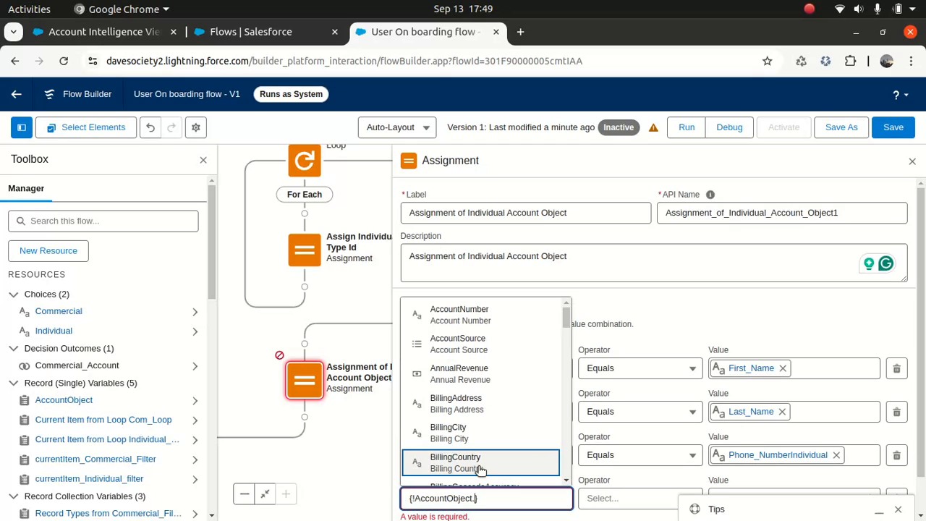
type("record")
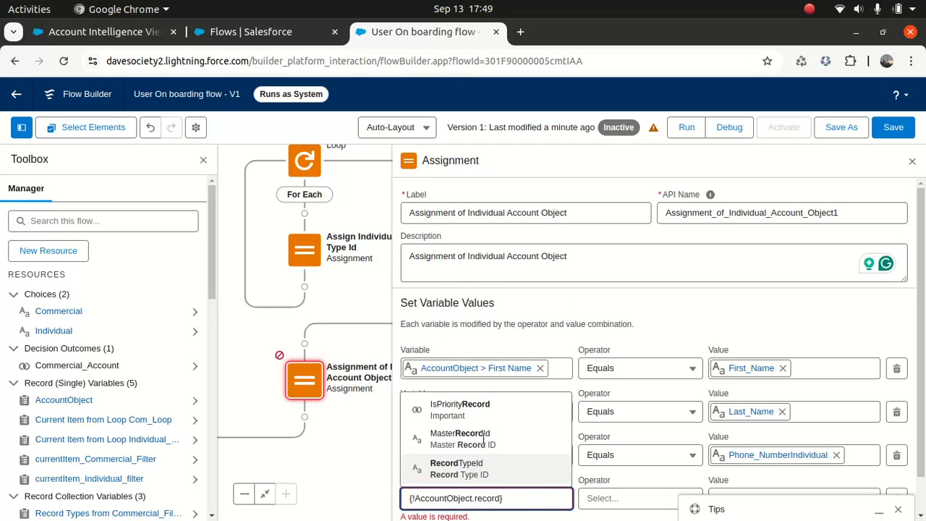
left_click(478, 471)
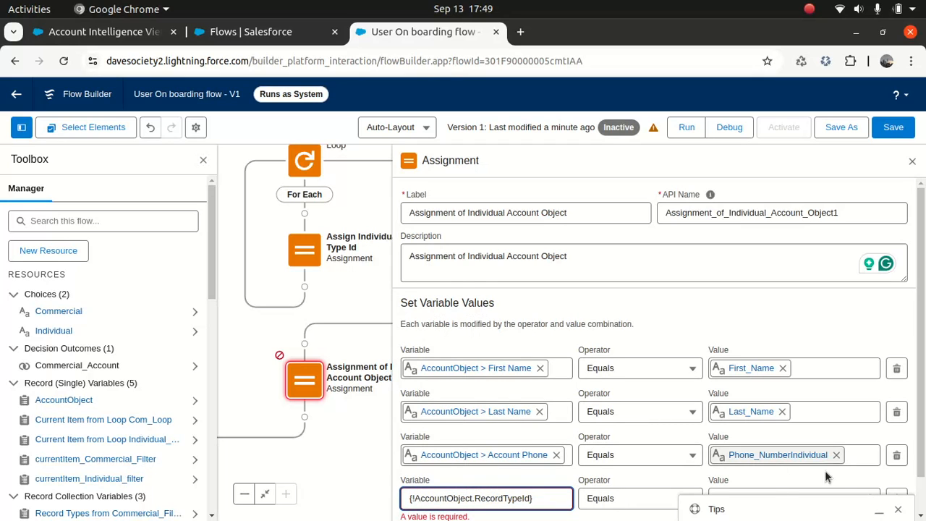
- Set that row's value to IndividualRecordTypeId and save the flow
scroll(923, 387, "down", 1)
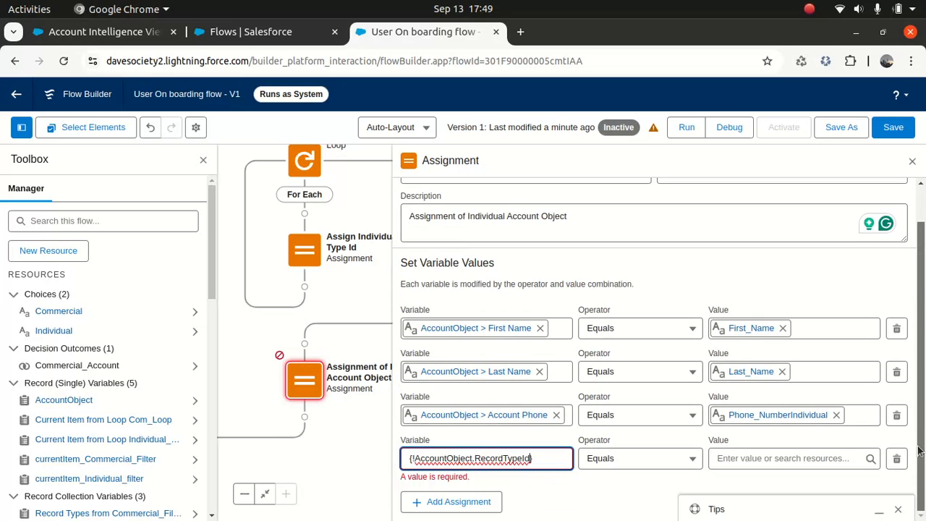
left_click(789, 457)
type("indi")
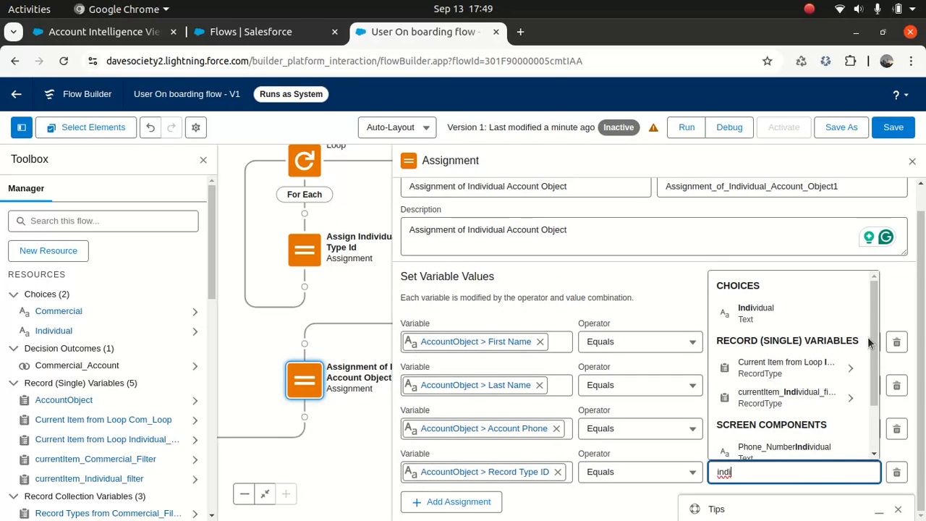
scroll(870, 343, "down", 2)
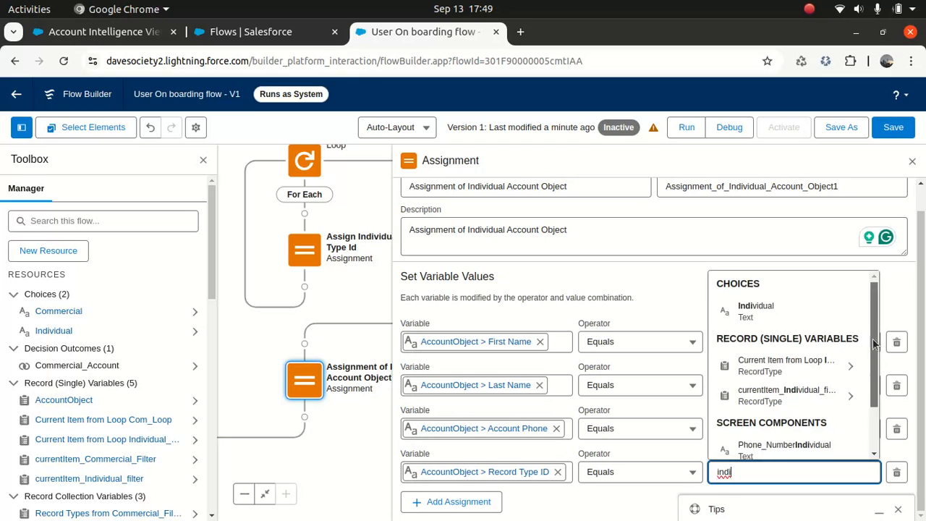
left_click(811, 442)
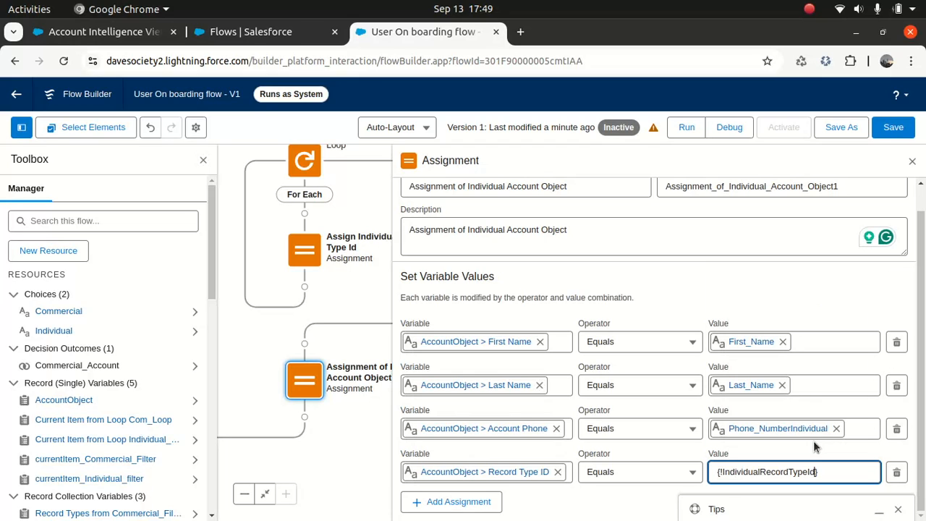
left_click(787, 299)
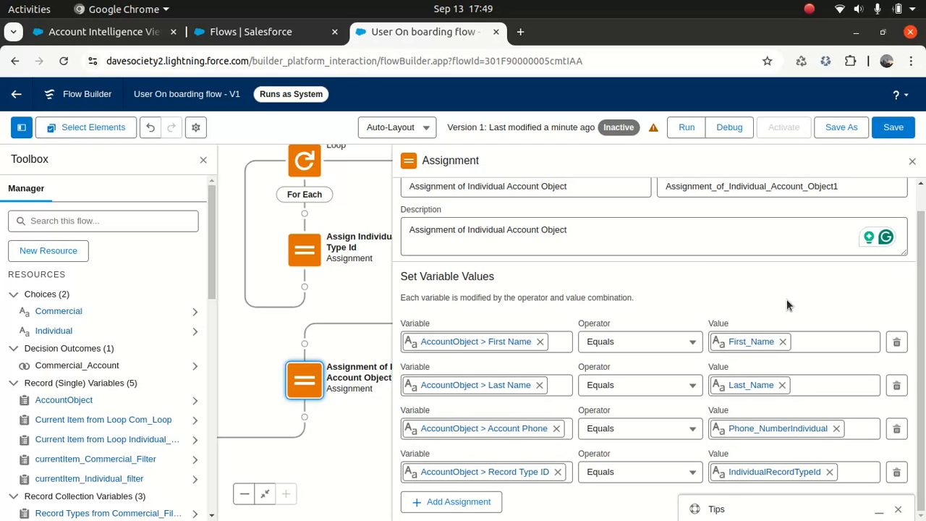
left_click(893, 127)
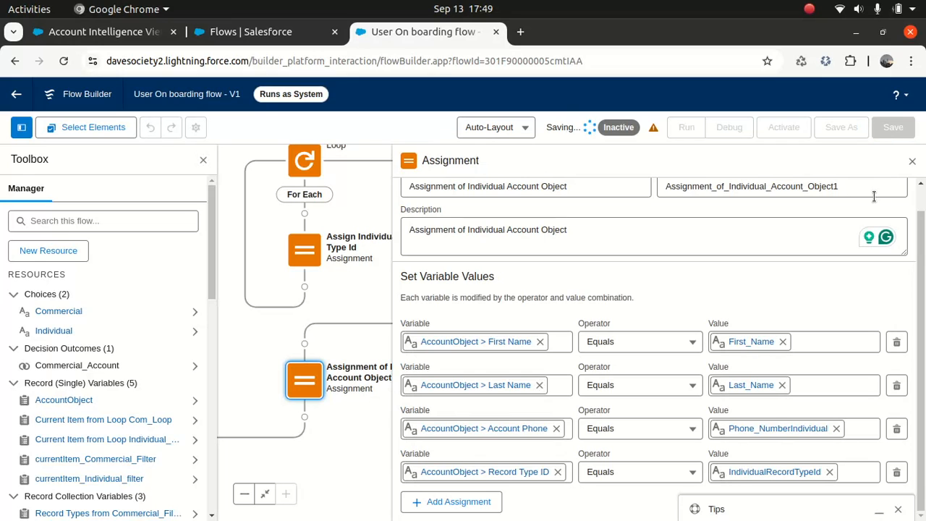
left_click(911, 164)
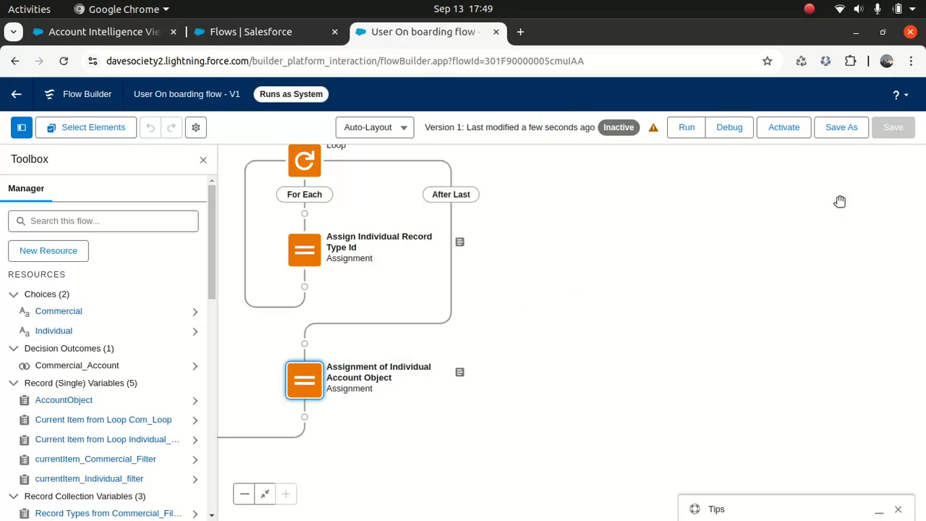
scroll(602, 316, "left", 5)
scroll(602, 316, "down", 2)
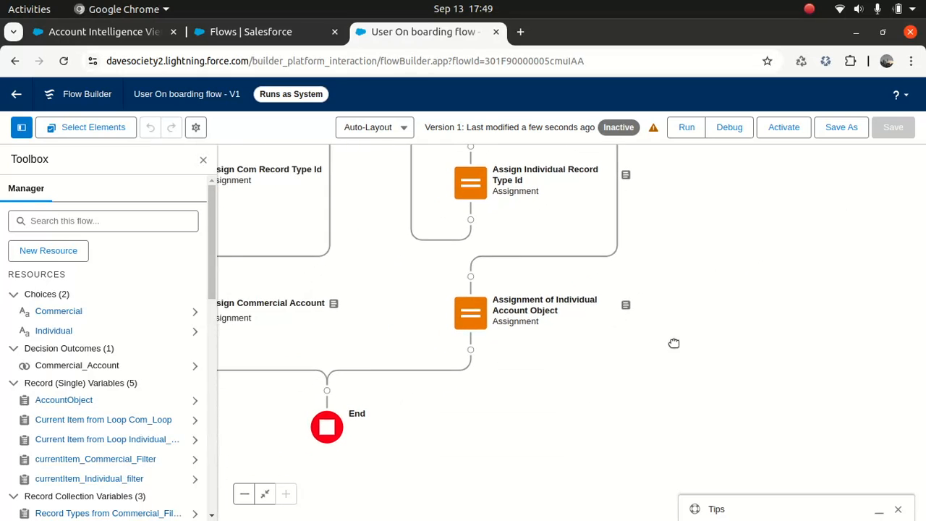
scroll(674, 343, "left", 2)
scroll(674, 342, "down", 2)
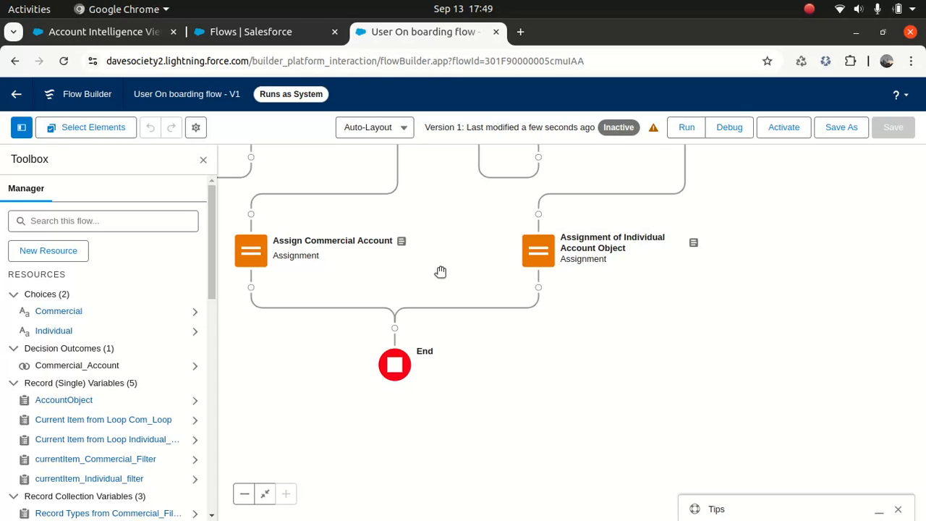
left_click_drag(664, 294, 707, 413)
left_click_drag(794, 240, 839, 328)
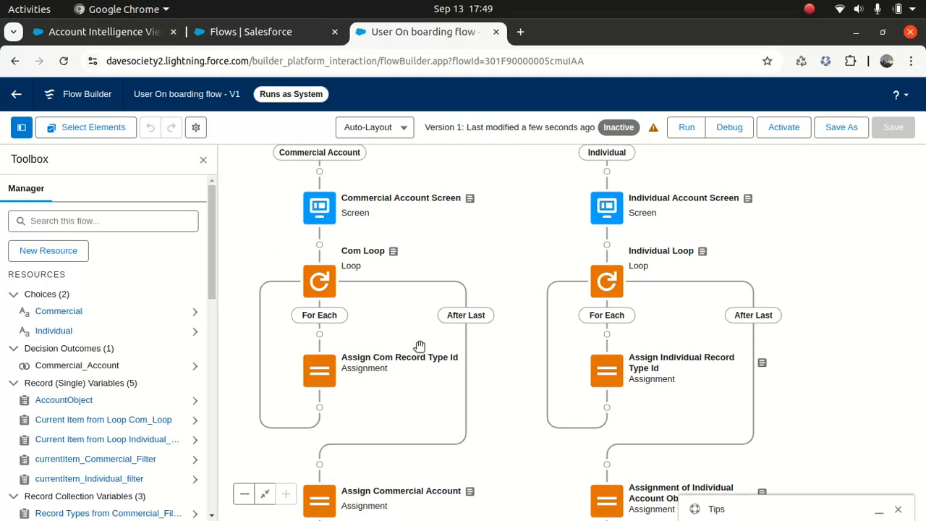
left_click_drag(508, 265, 528, 184)
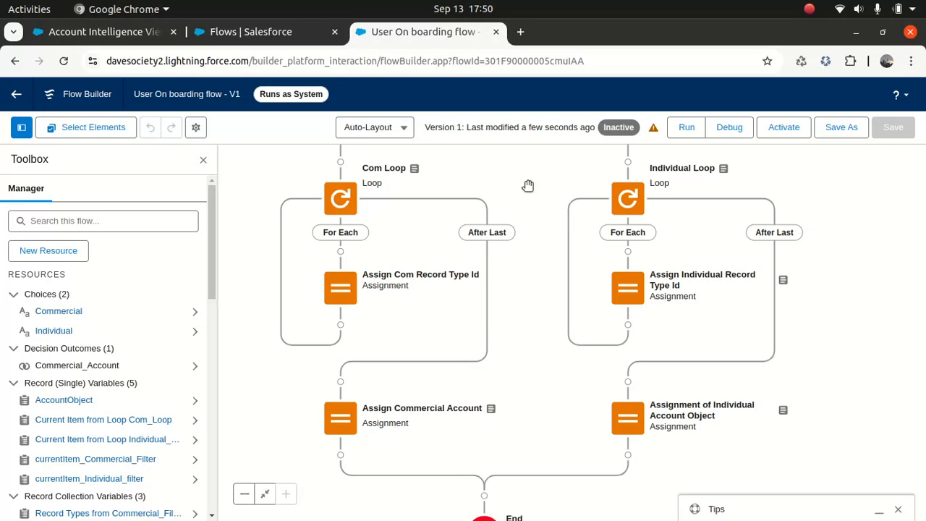
left_click_drag(210, 226, 206, 295)
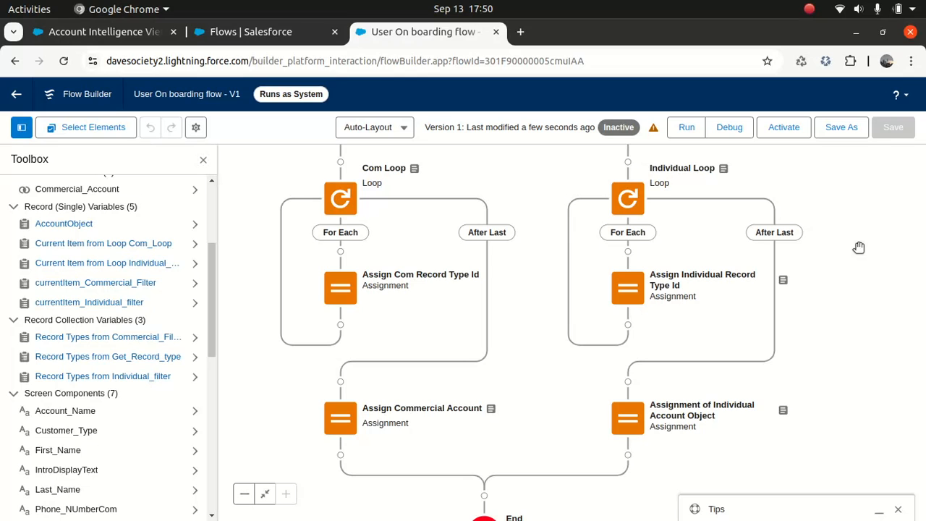
left_click_drag(875, 246, 855, 427)
left_click_drag(849, 272, 839, 299)
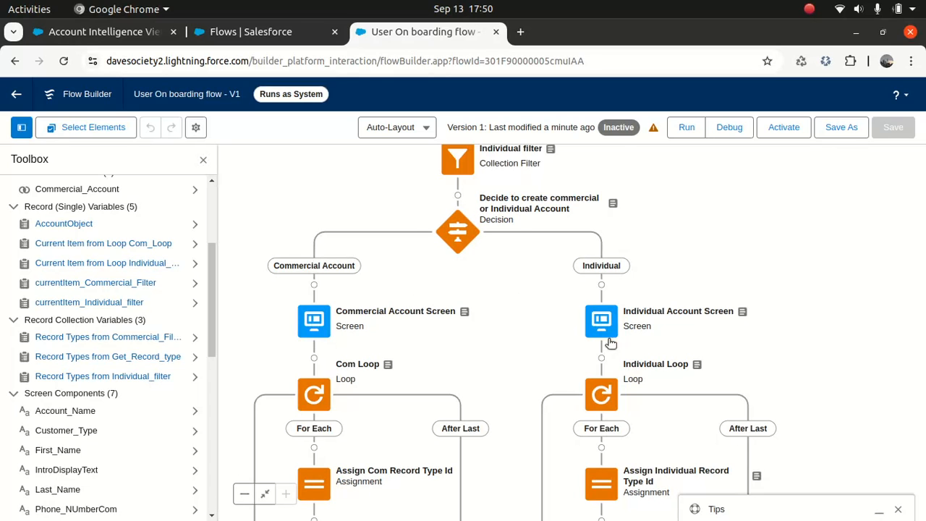
left_click_drag(771, 239, 759, 180)
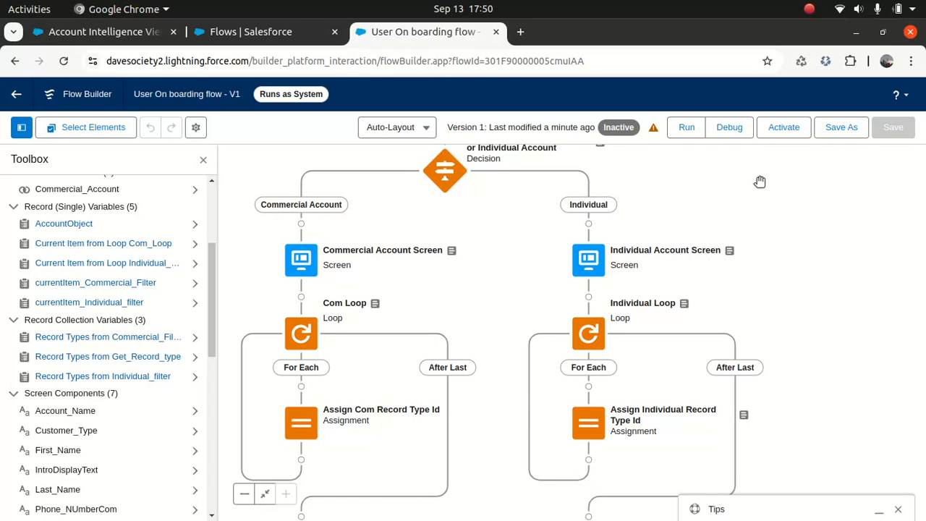
left_click_drag(832, 329, 840, 153)
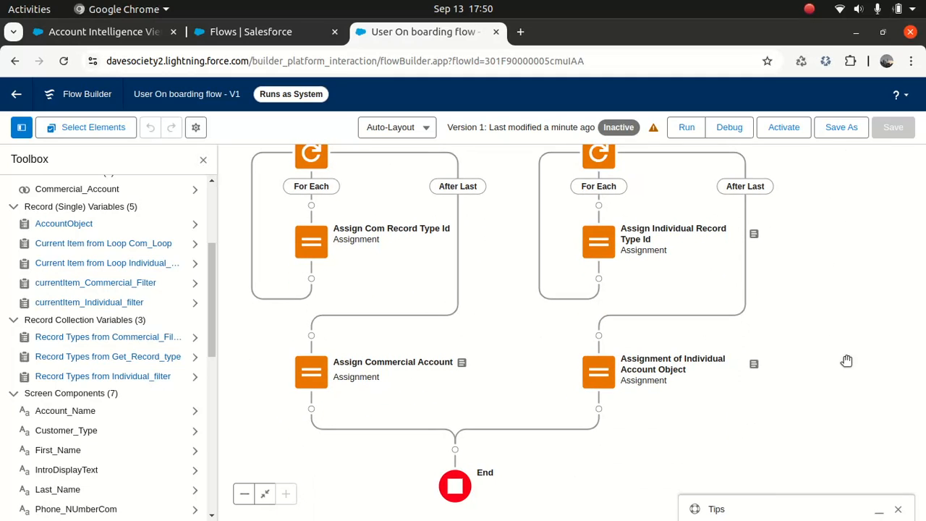
left_click_drag(845, 336, 844, 312)
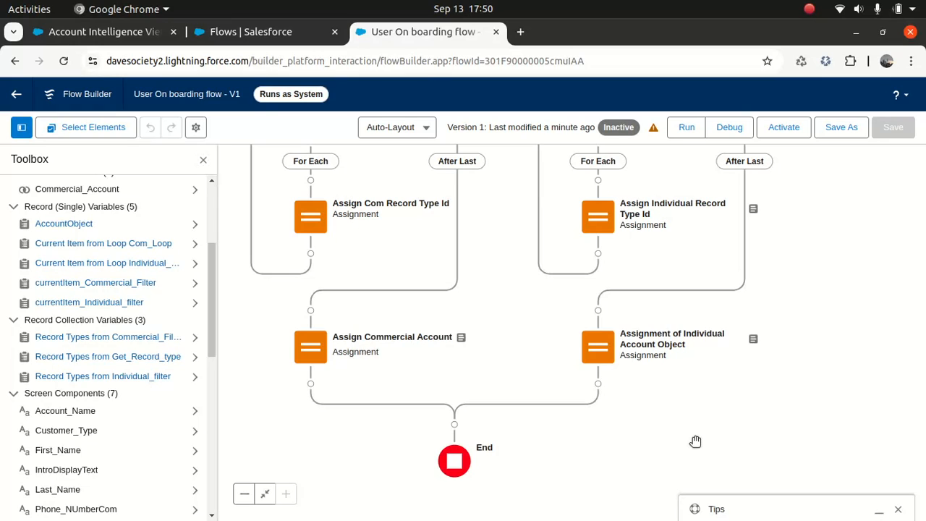
- Add a Create Records element before End labelled 'Create Account', with matching description
left_click(454, 423)
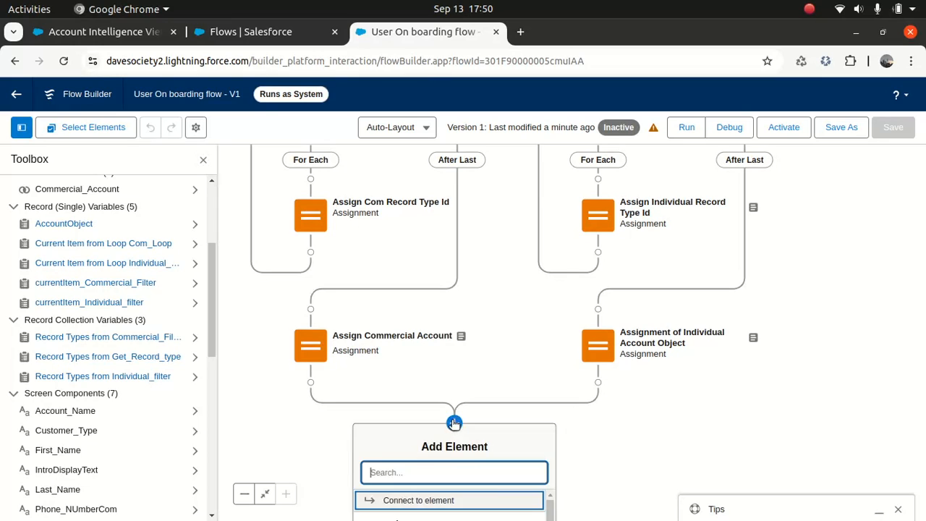
type("d")
type("reate")
left_click(424, 507)
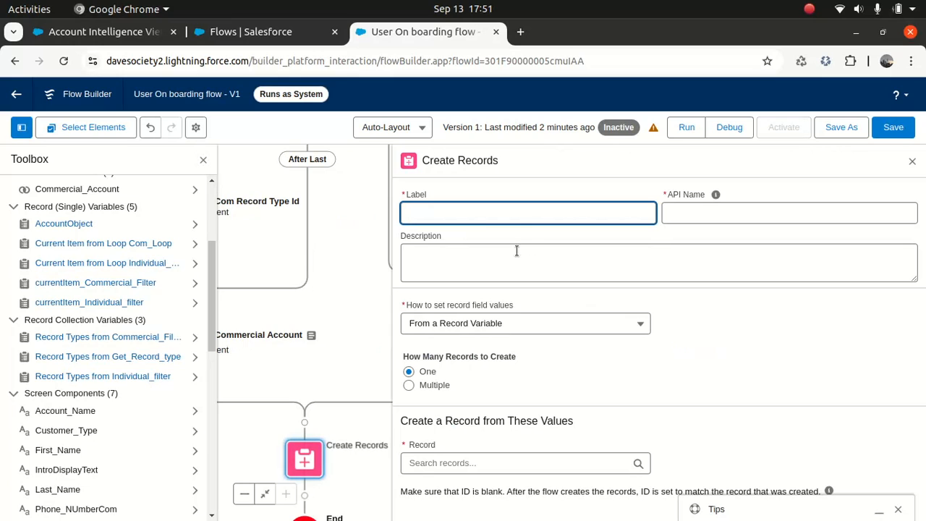
type("Create Account")
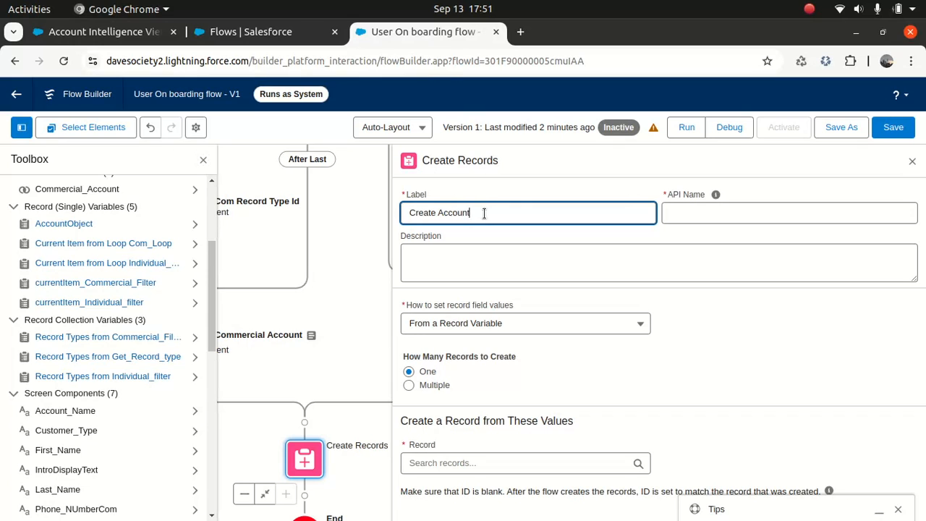
left_click(715, 195)
triple_click(489, 213)
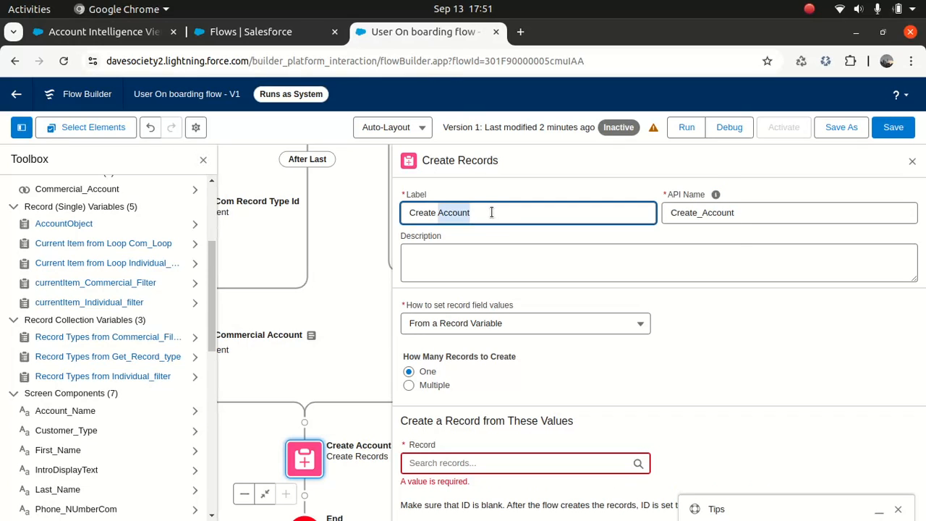
key("ctrl+c")
left_click(480, 265)
key("ctrl+v")
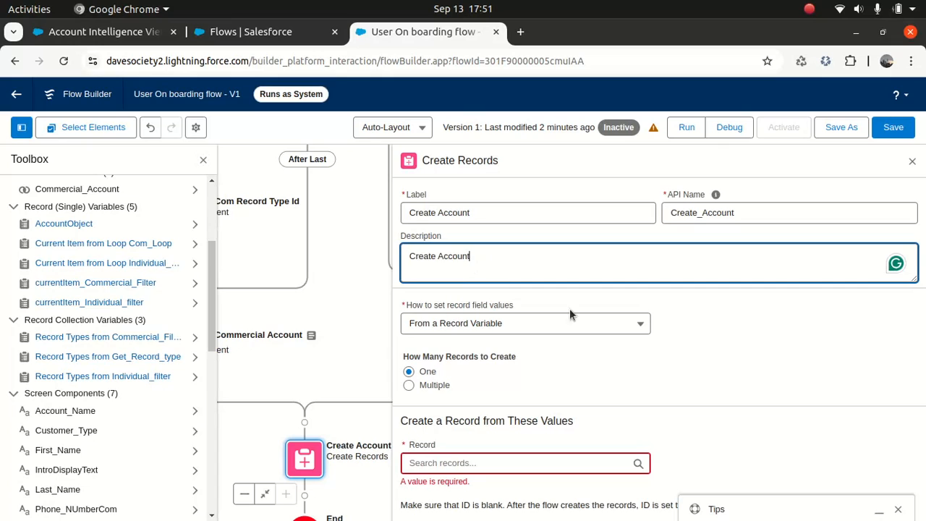
left_click(722, 359)
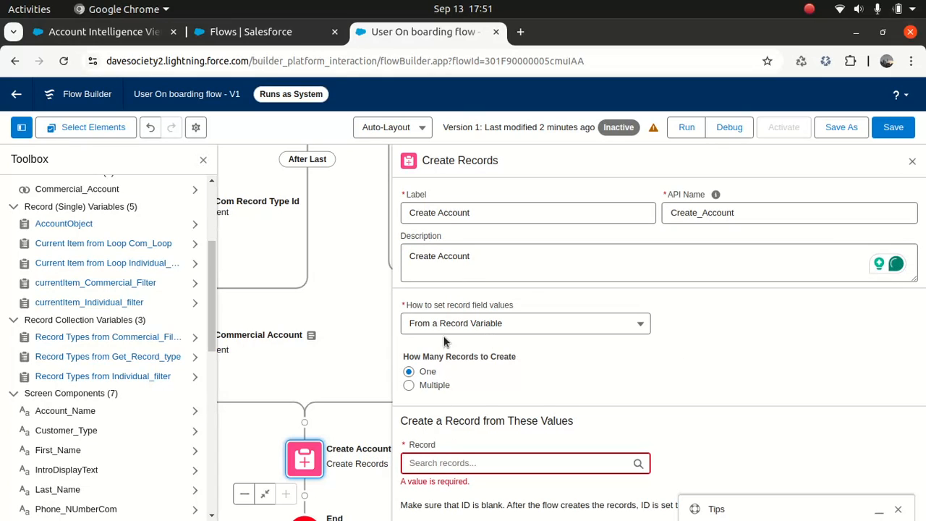
- Create one record from the AccountObject record variable and close the settings panel
left_click(497, 323)
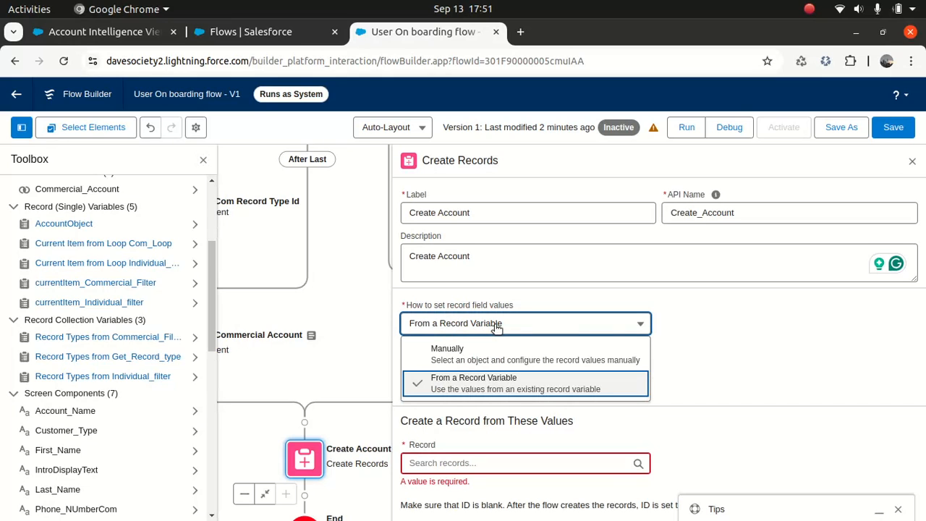
left_click(715, 366)
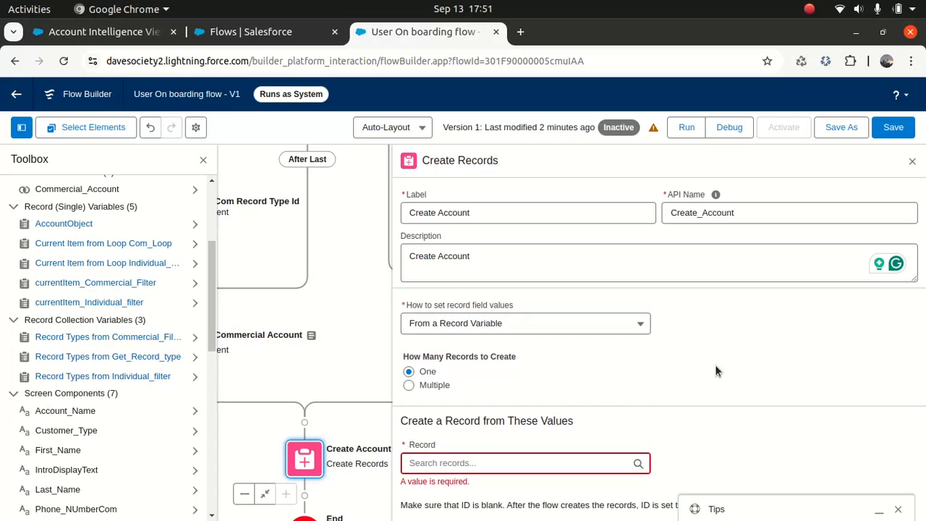
left_click(499, 461)
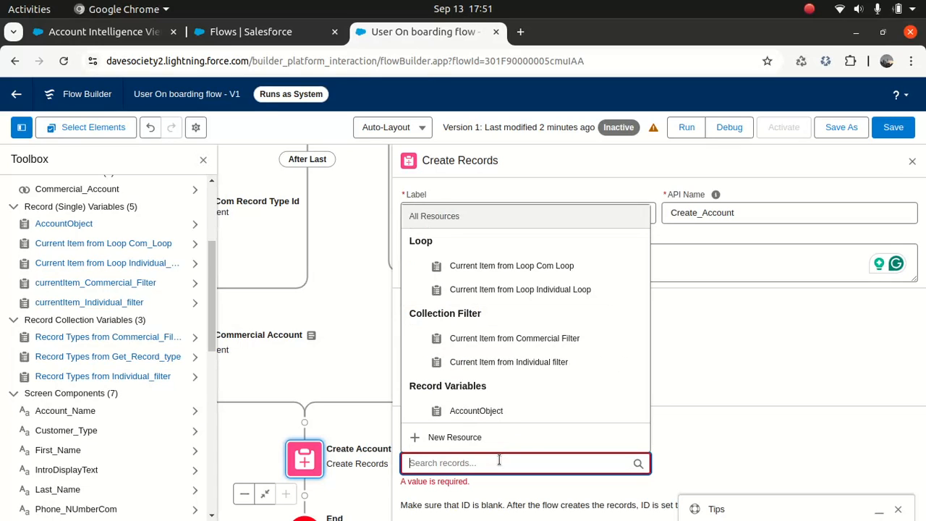
left_click(489, 412)
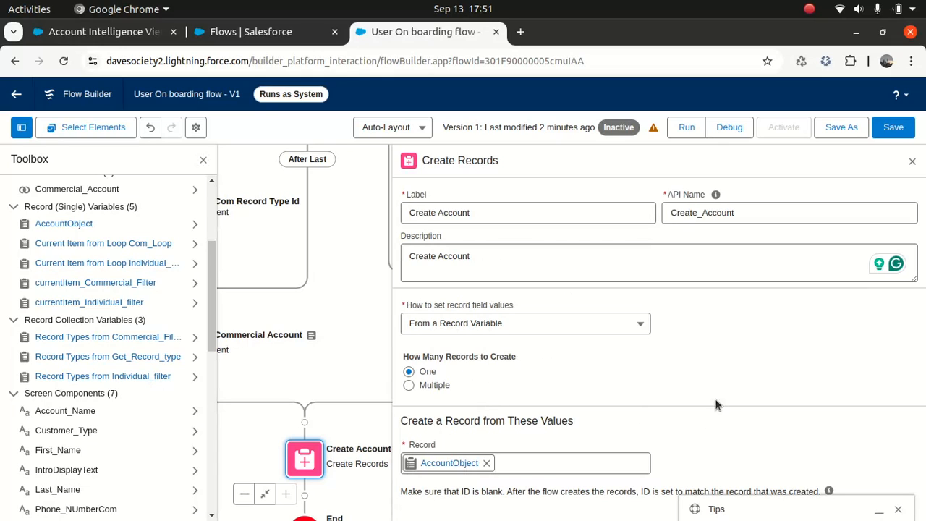
left_click(913, 163)
scroll(795, 246, "down", 4)
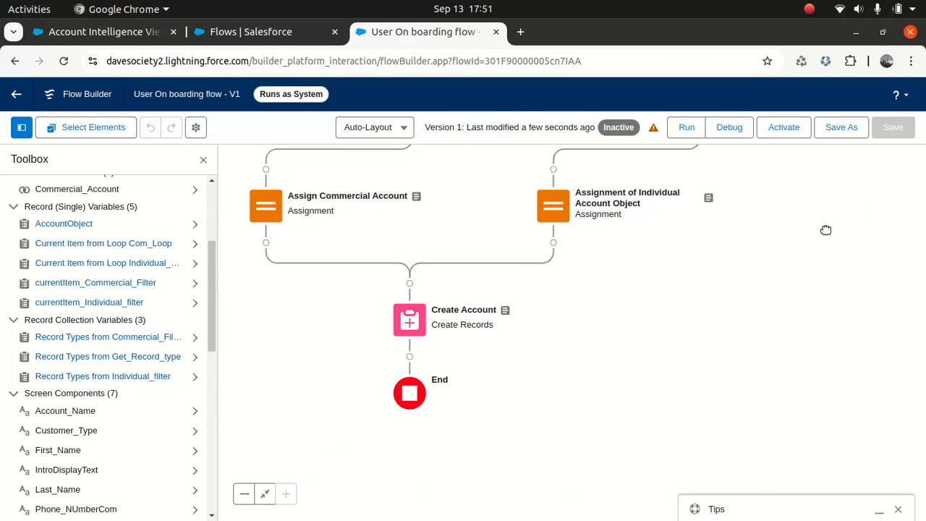
- Add a Screen after Create Account labelled 'Thank you Screen', using the label as description
left_click(410, 357)
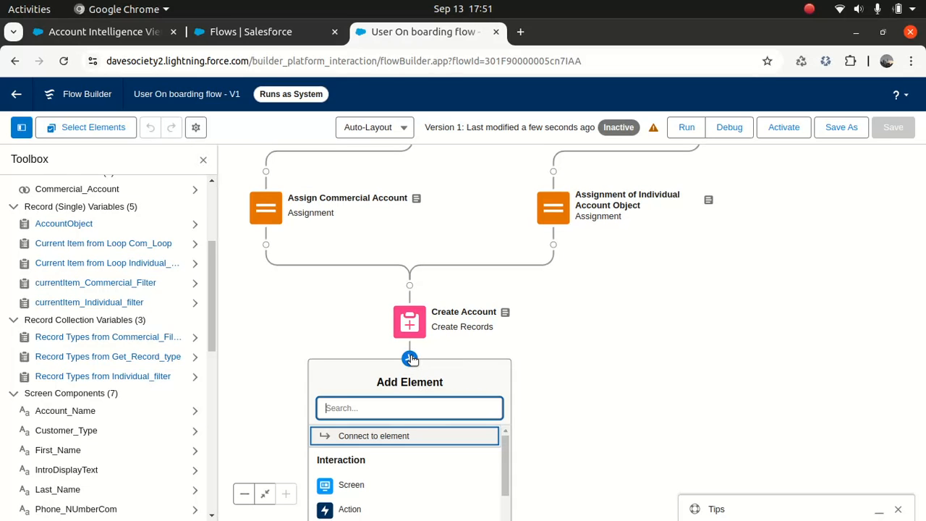
left_click(351, 486)
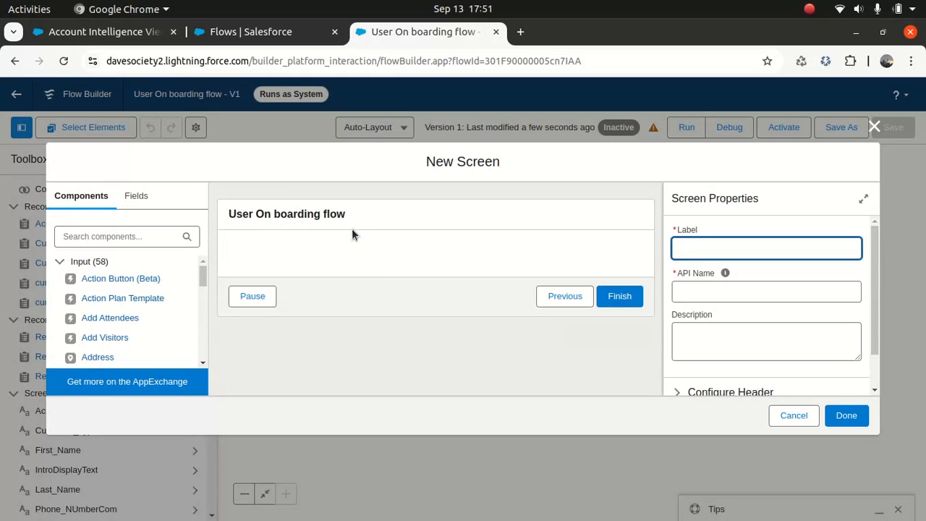
left_click(332, 217)
left_click(725, 251)
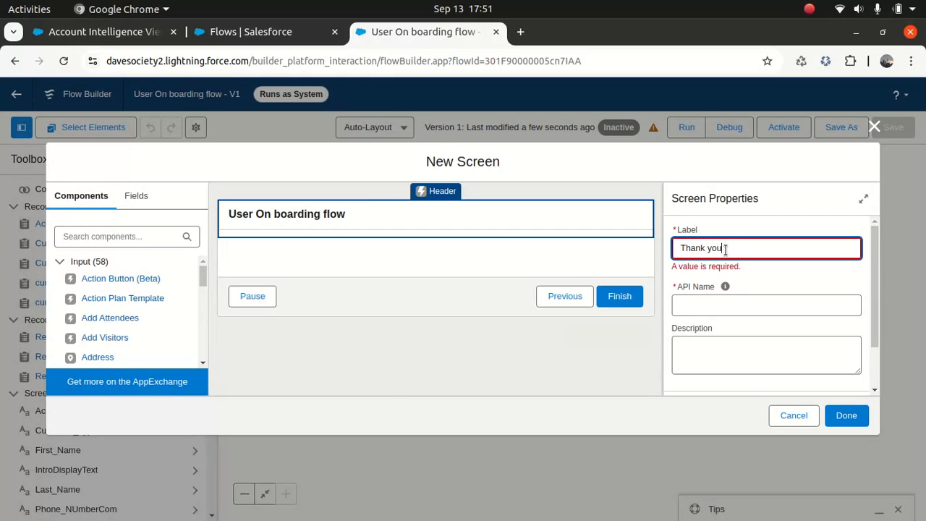
type("Thank you Screen")
key("Tab")
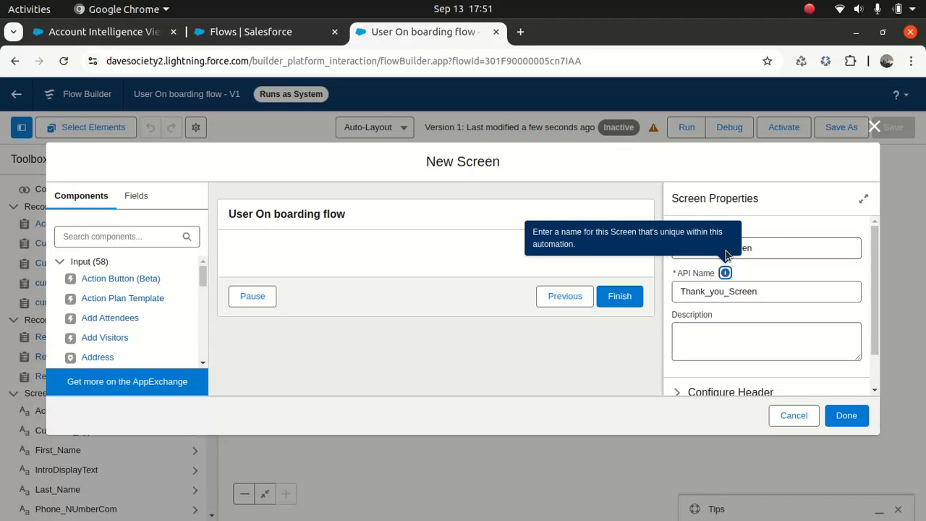
left_click(762, 290)
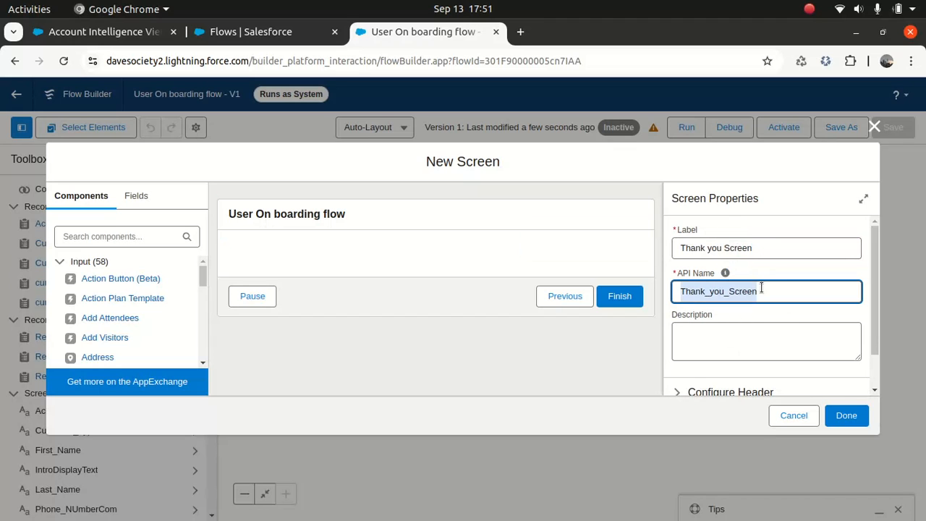
triple_click(756, 249)
key("ctrl+c")
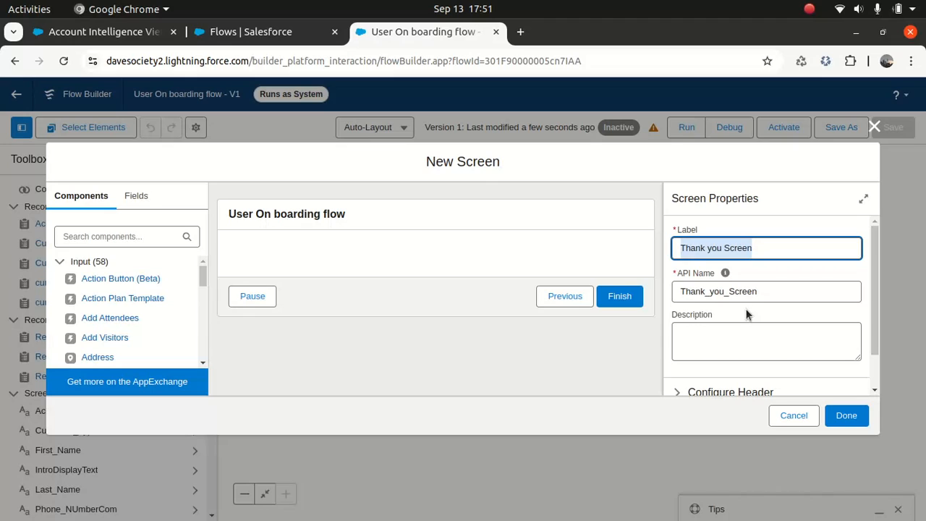
left_click(733, 346)
key("ctrl+v")
left_click(407, 247)
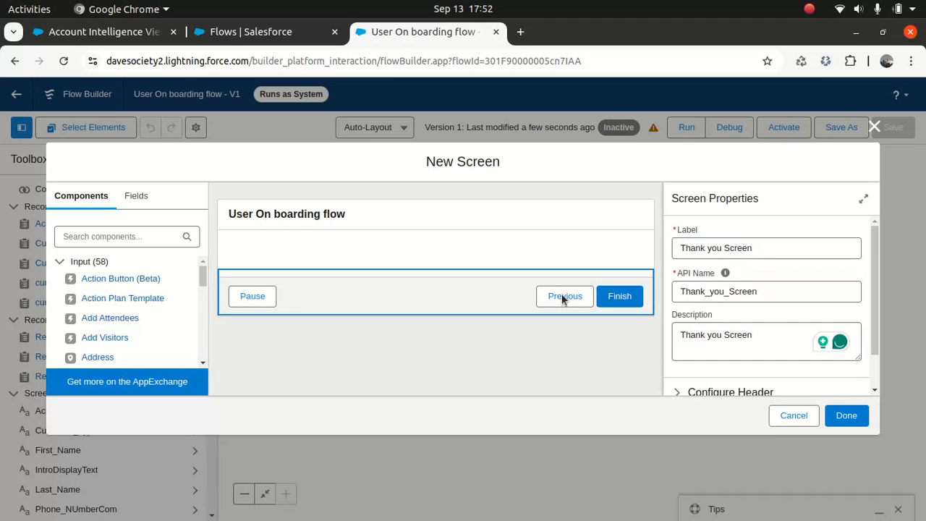
- Hide the screen header and the Previous and Pause footer buttons
scroll(843, 340, "down", 2)
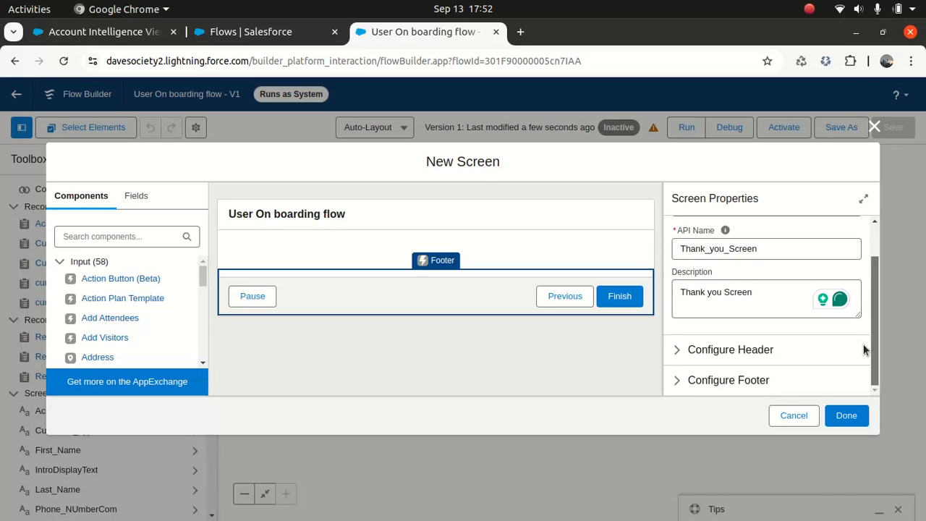
left_click(686, 350)
left_click(677, 373)
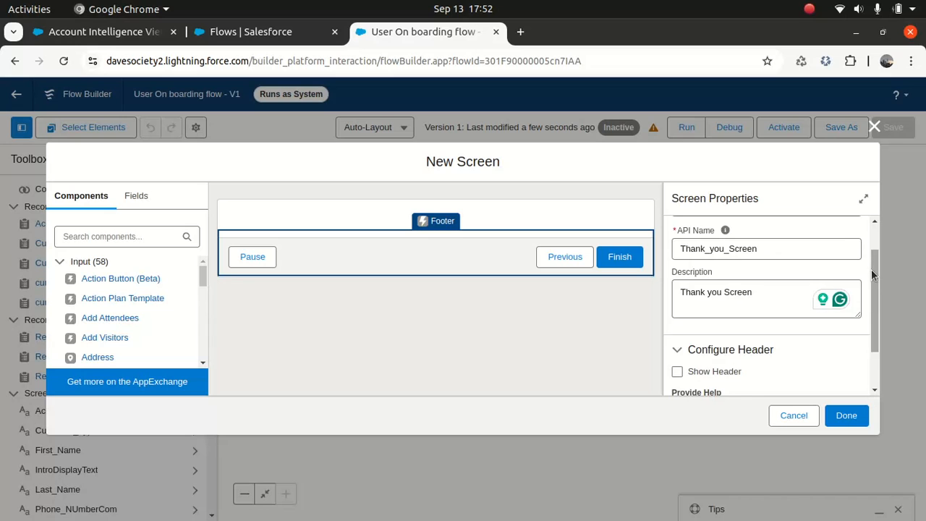
scroll(871, 269, "down", 2)
left_click(680, 380)
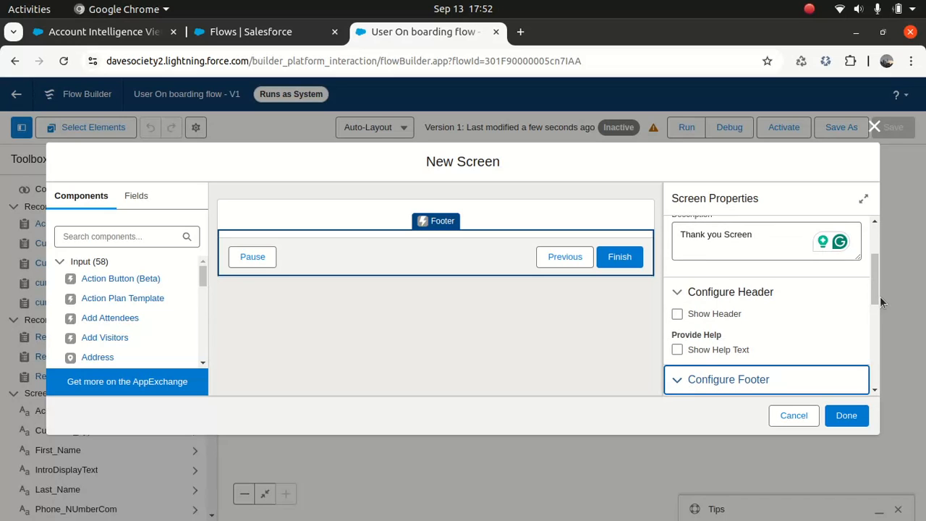
left_click_drag(870, 306, 868, 337)
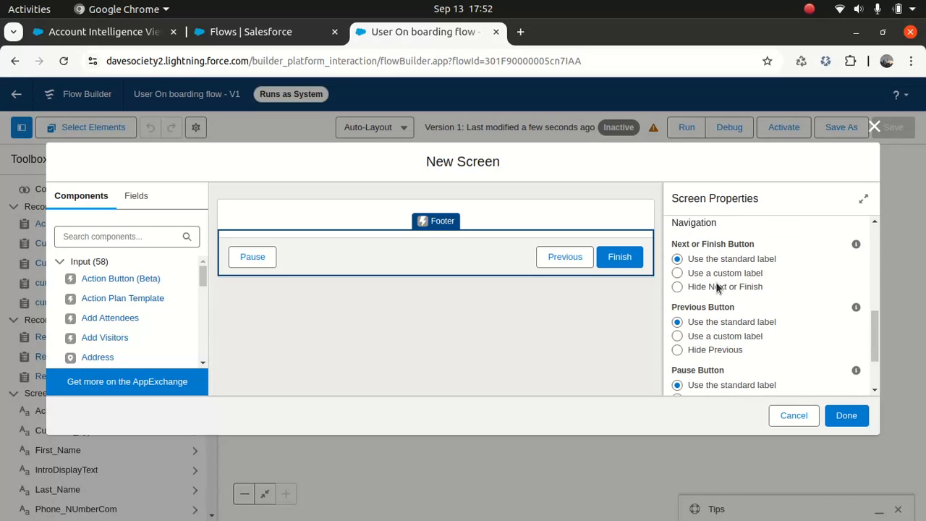
left_click(677, 351)
left_click_drag(876, 322, 866, 369)
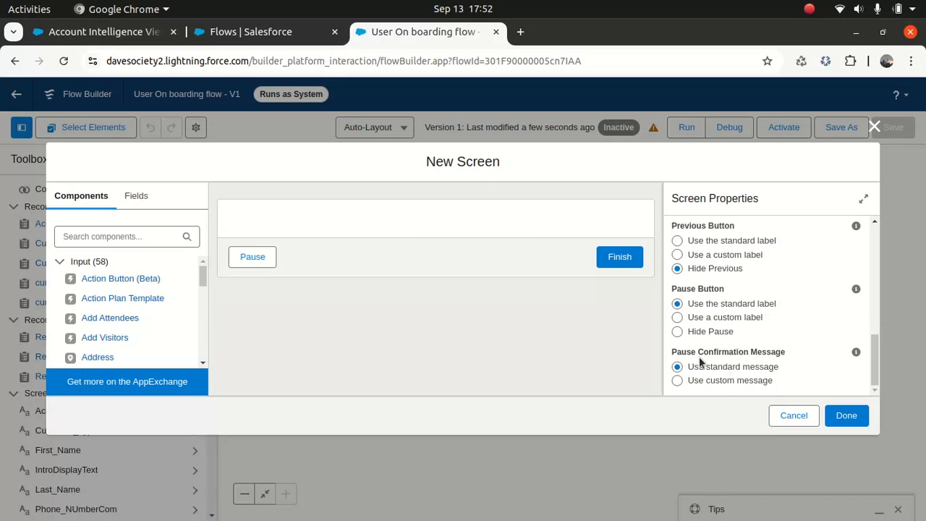
left_click(677, 331)
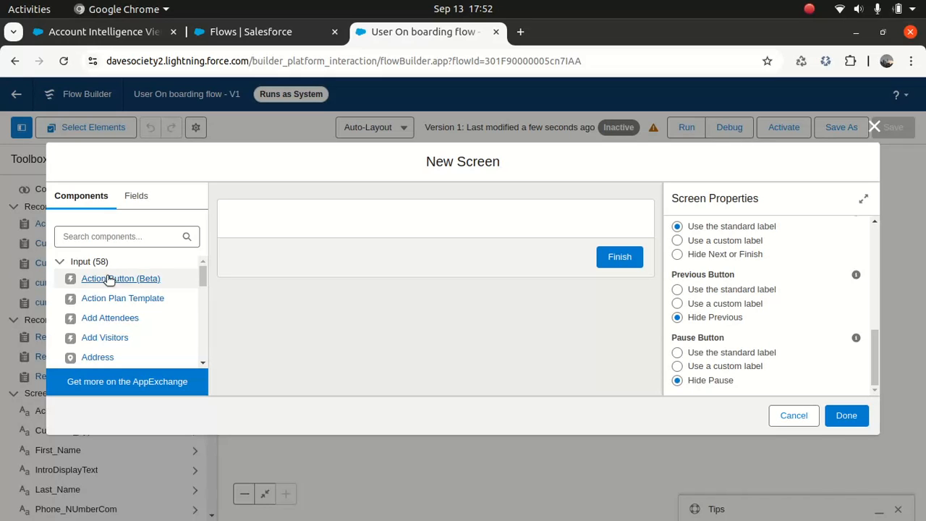
- Add a Display Text component named ThanyouText containing 'Thank you'
left_click(128, 237)
type("text")
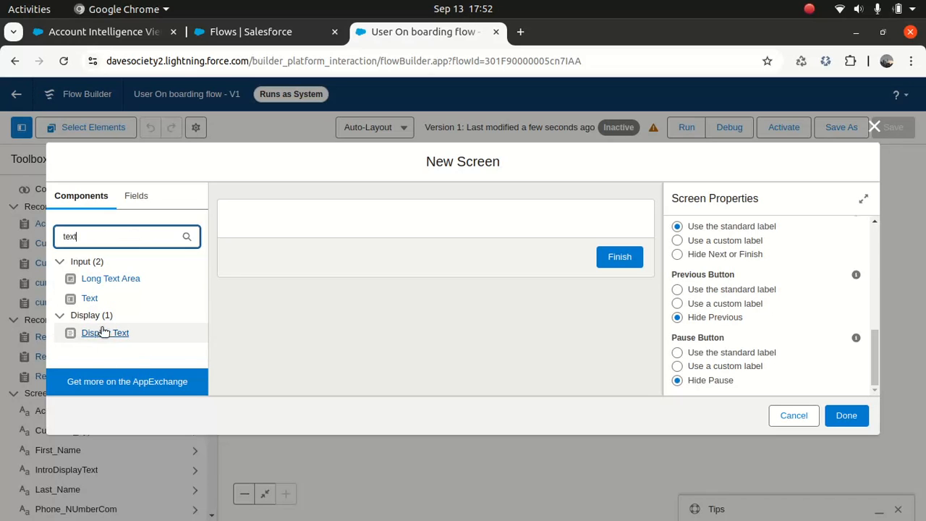
left_click_drag(104, 332, 311, 223)
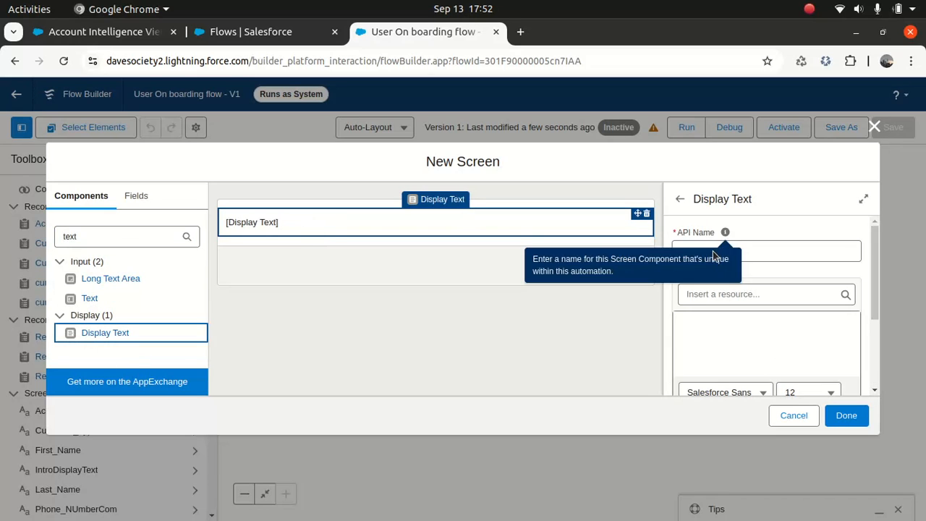
left_click(778, 252)
type("ThanyouText")
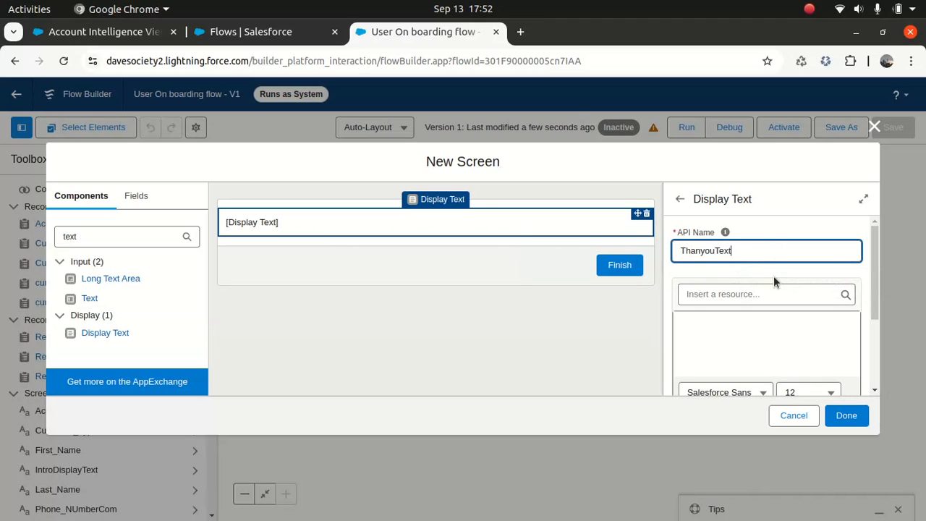
left_click(749, 328)
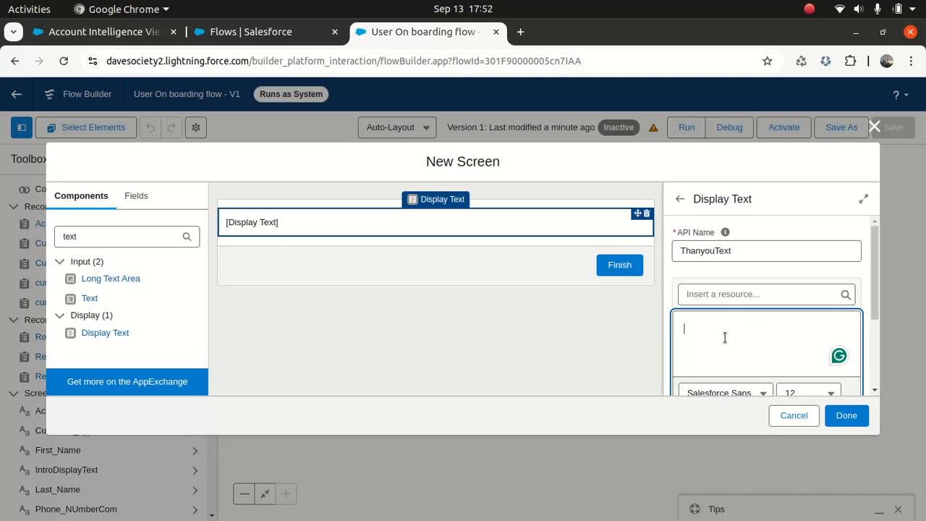
type("Thank you")
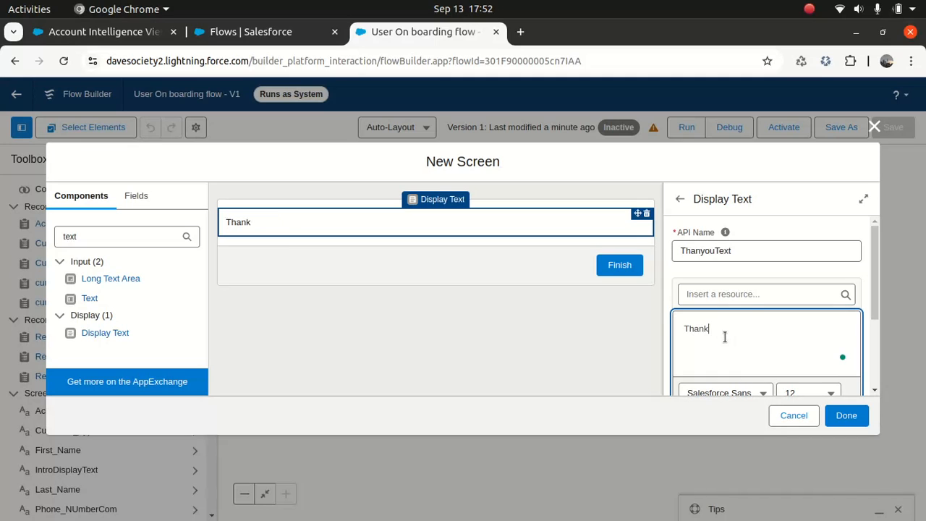
- Format the message as size 18, bold and centred, then finish the screen
triple_click(699, 330)
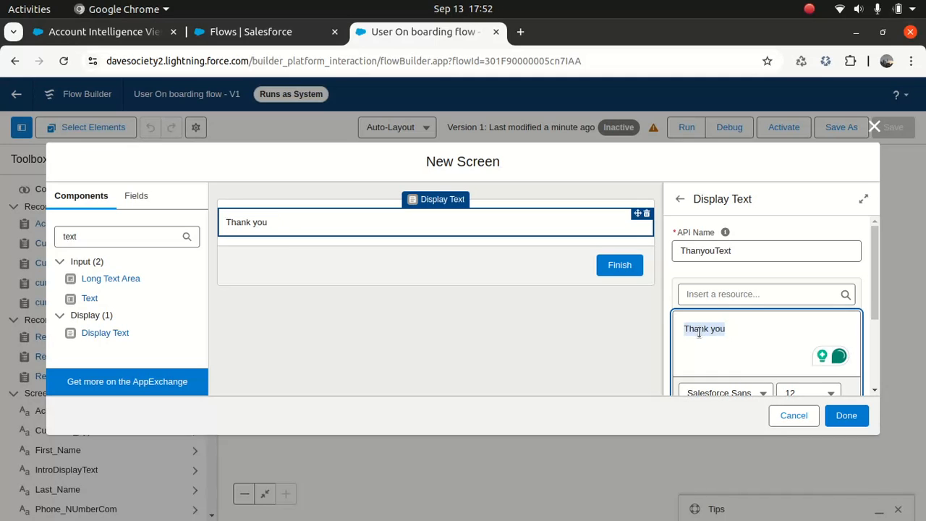
scroll(876, 287, "down", 2)
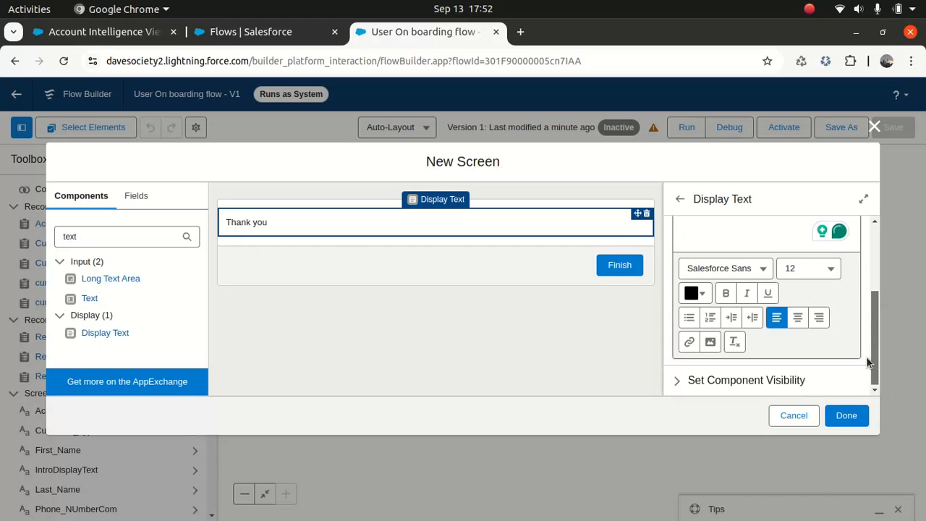
left_click(825, 269)
left_click(745, 462)
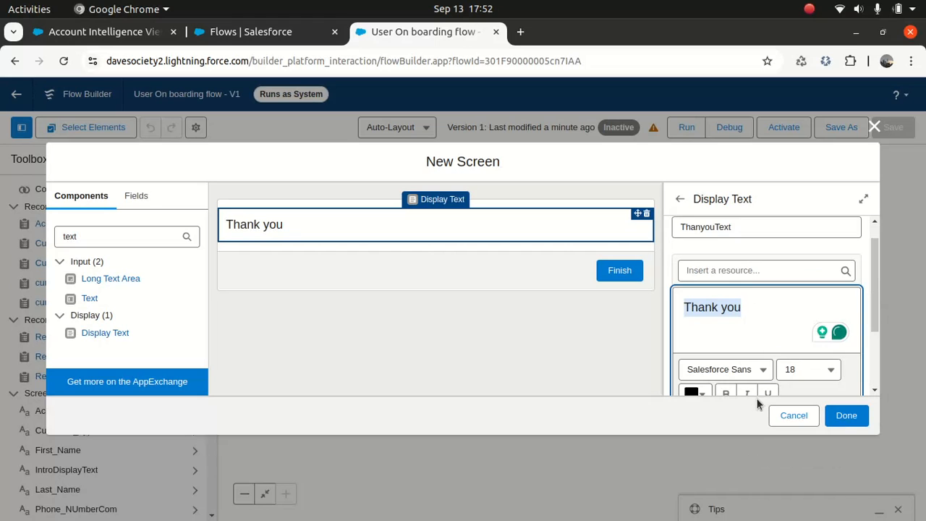
left_click(727, 395)
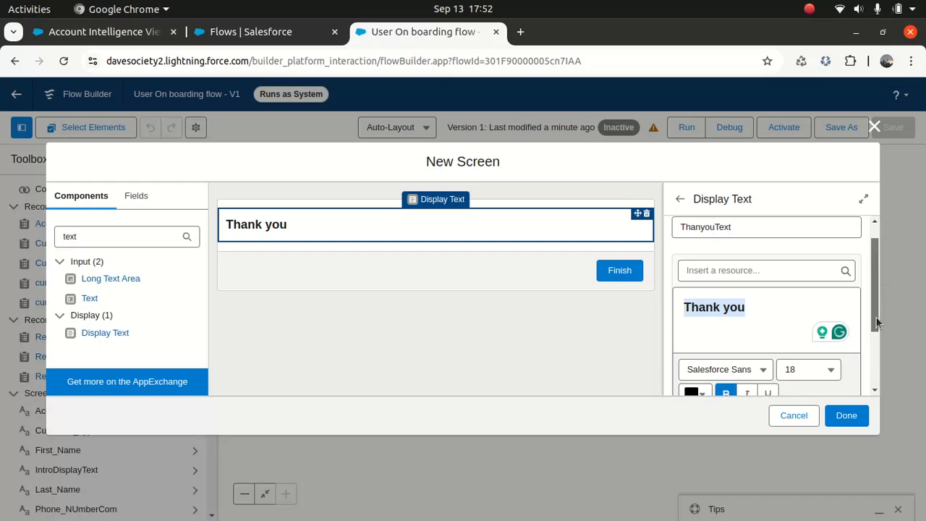
scroll(876, 317, "down", 2)
left_click(798, 318)
left_click(840, 416)
- Close the Toolbox, save the flow and launch a Debug run in a new tab
left_click_drag(715, 347, 726, 429)
left_click_drag(818, 269, 791, 446)
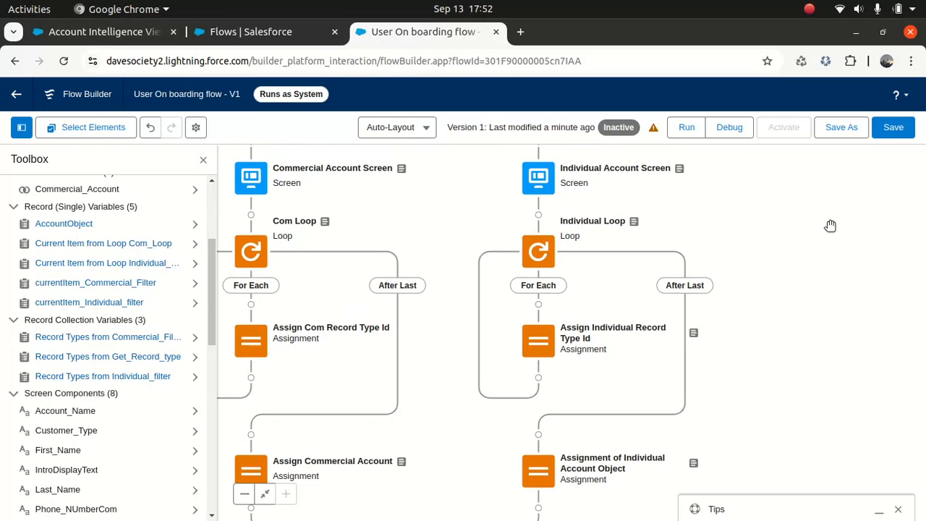
left_click_drag(829, 225, 837, 419)
left_click_drag(832, 297, 845, 389)
left_click_drag(815, 261, 803, 364)
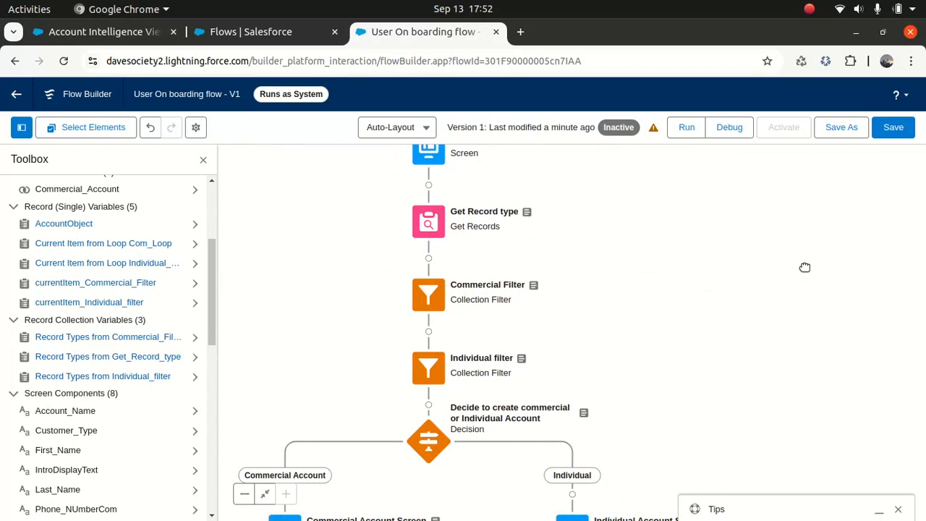
left_click(203, 159)
left_click_drag(266, 259, 232, 181)
left_click_drag(196, 285, 174, 299)
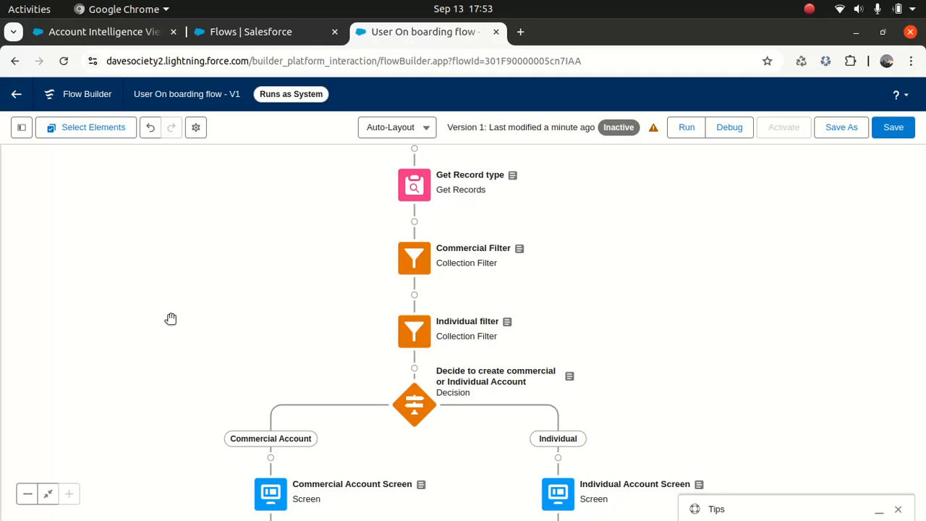
left_click(893, 127)
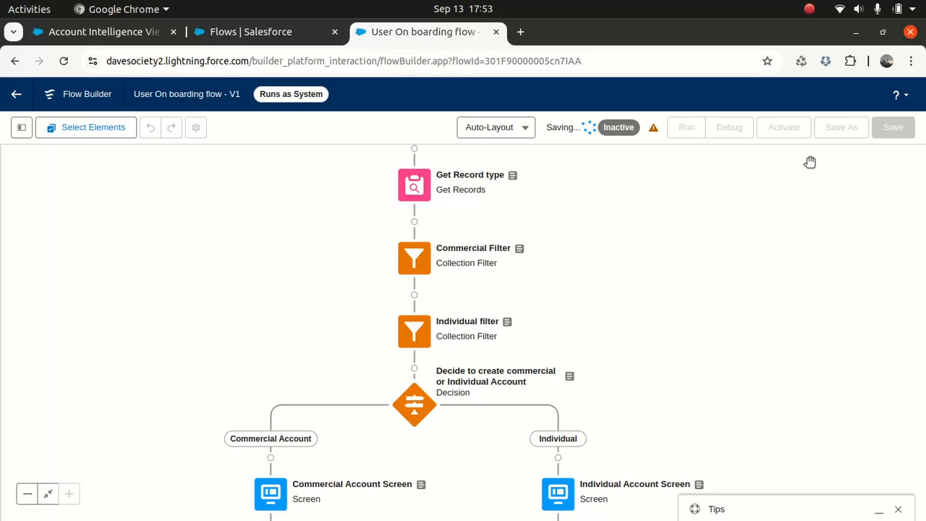
left_click(729, 127)
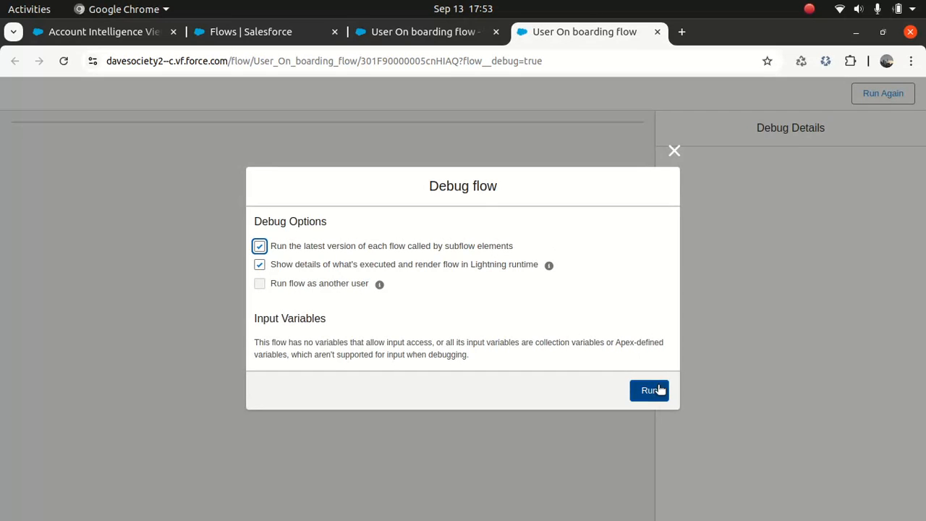
- Run the debug and choose Commercial as the customer type
left_click(651, 387)
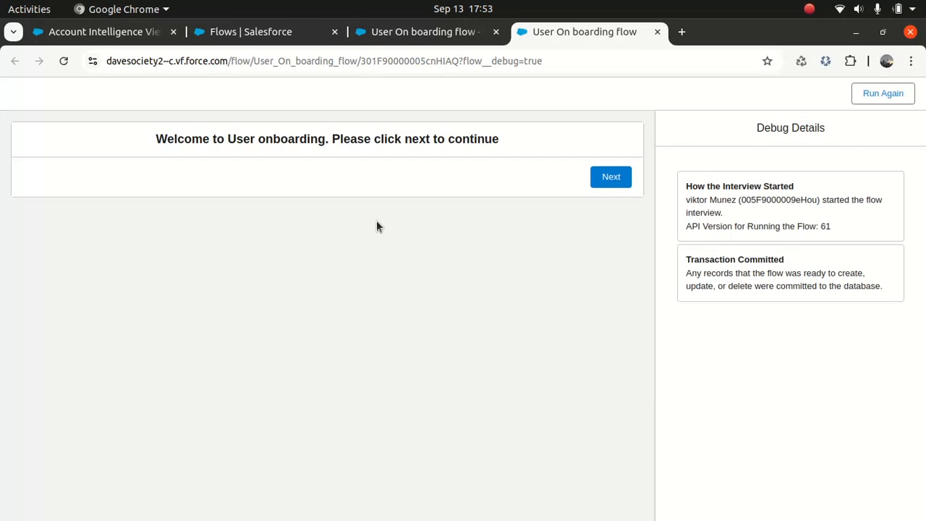
left_click(620, 175)
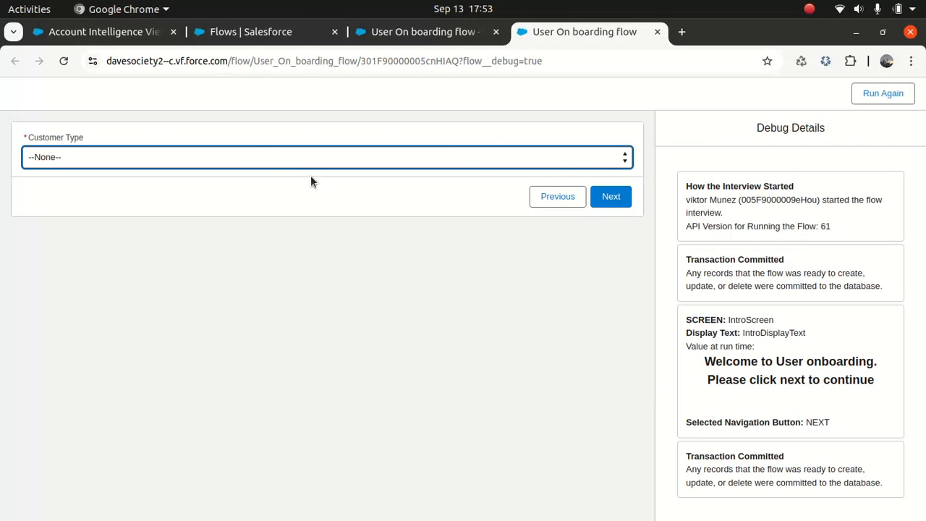
left_click(248, 159)
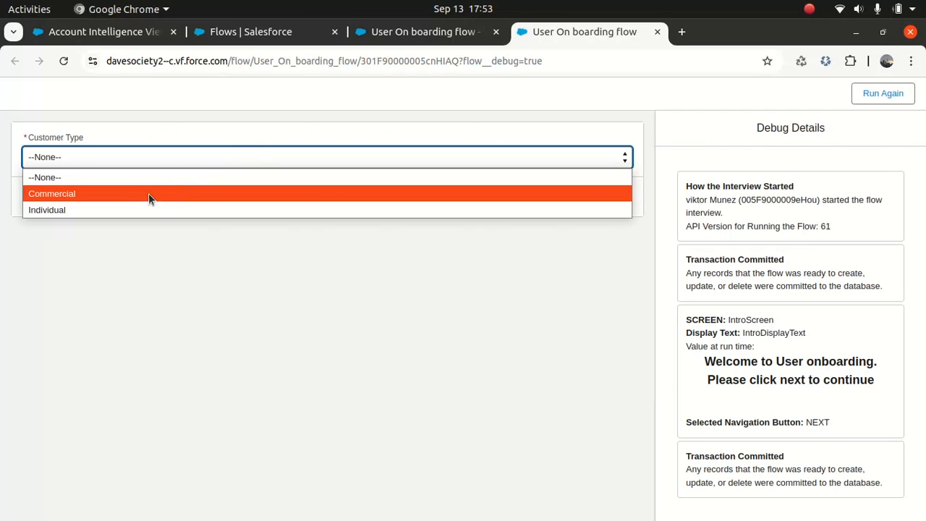
left_click(148, 194)
left_click(610, 201)
- Fill the account name and phone from autofill suggestions, finish, and run the debug again
left_click(242, 154)
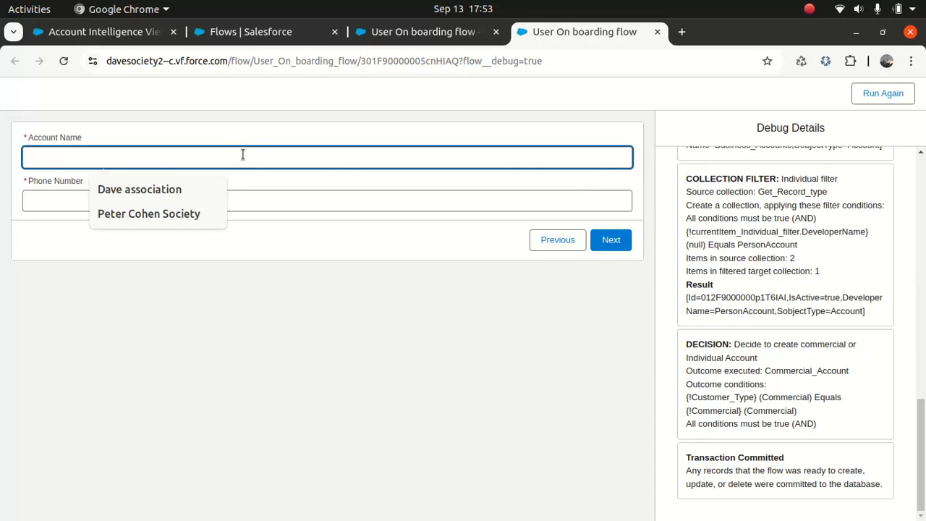
left_click(160, 217)
left_click(161, 204)
left_click(141, 236)
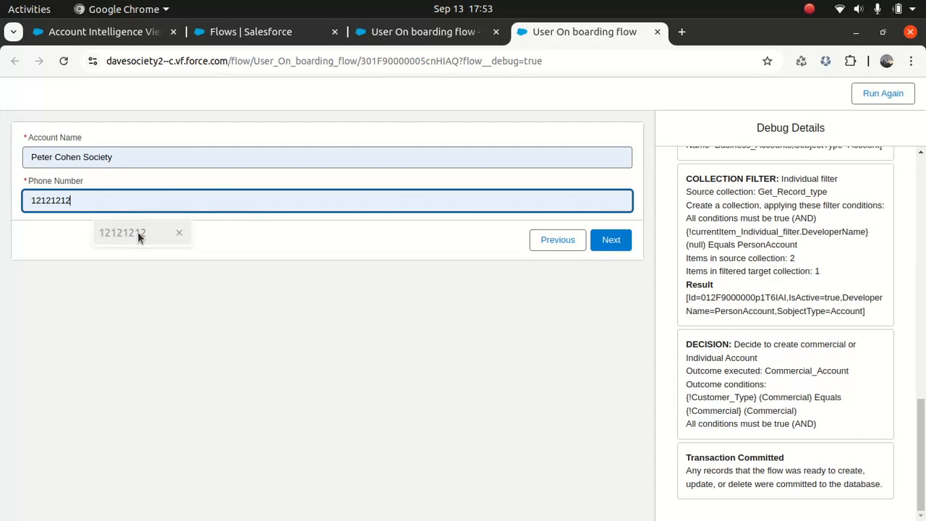
left_click(612, 245)
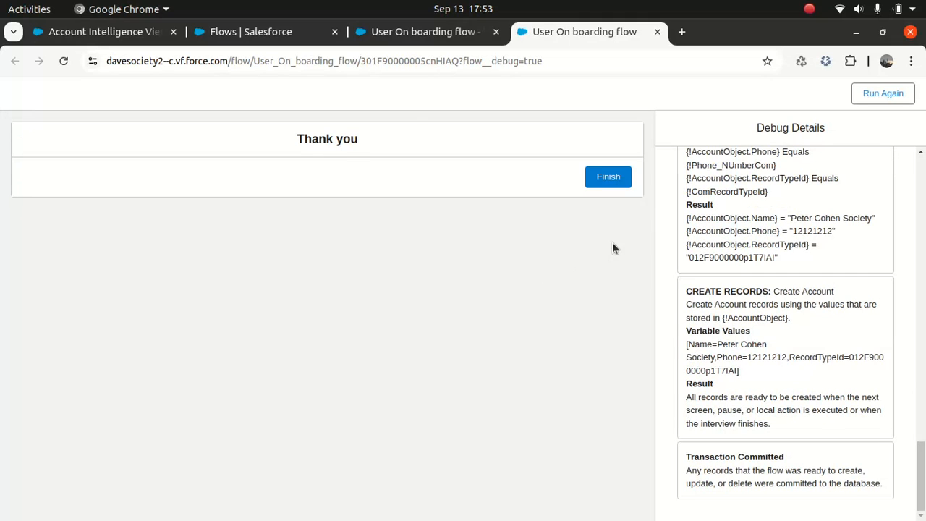
left_click(607, 181)
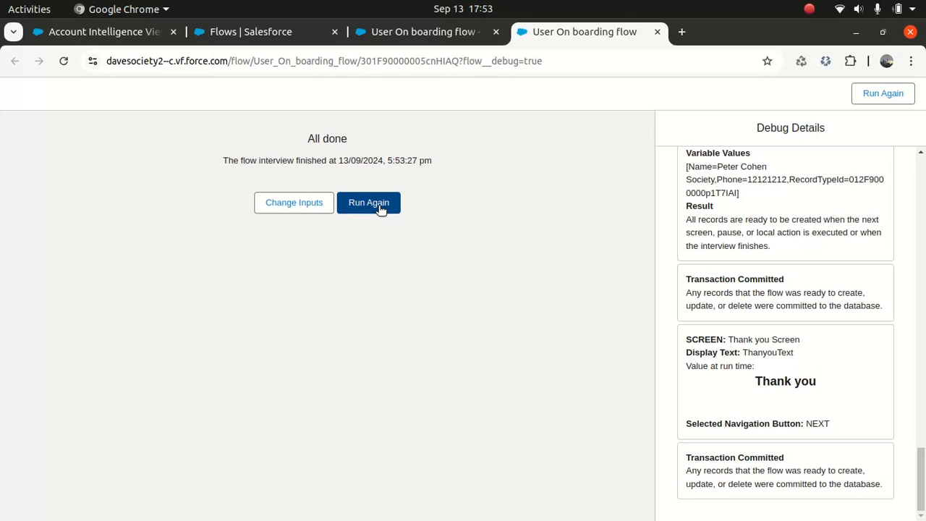
left_click(378, 207)
- Get past the welcome screen of the debug run and choose Individual as the Customer Type
left_click(601, 180)
left_click(378, 166)
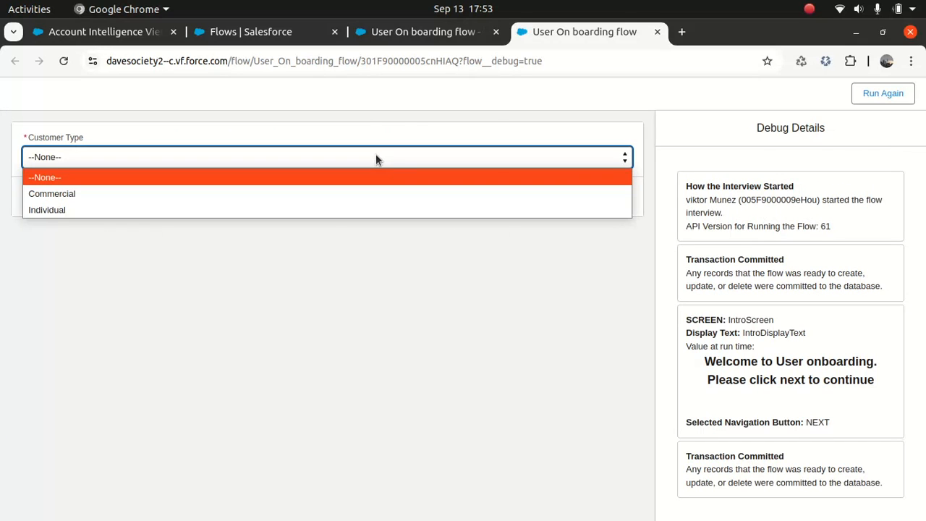
left_click(283, 215)
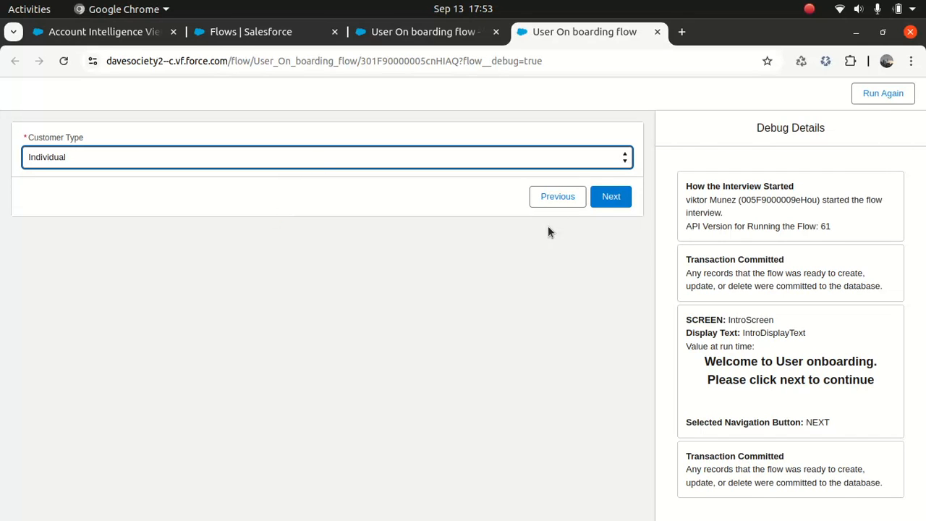
left_click(615, 193)
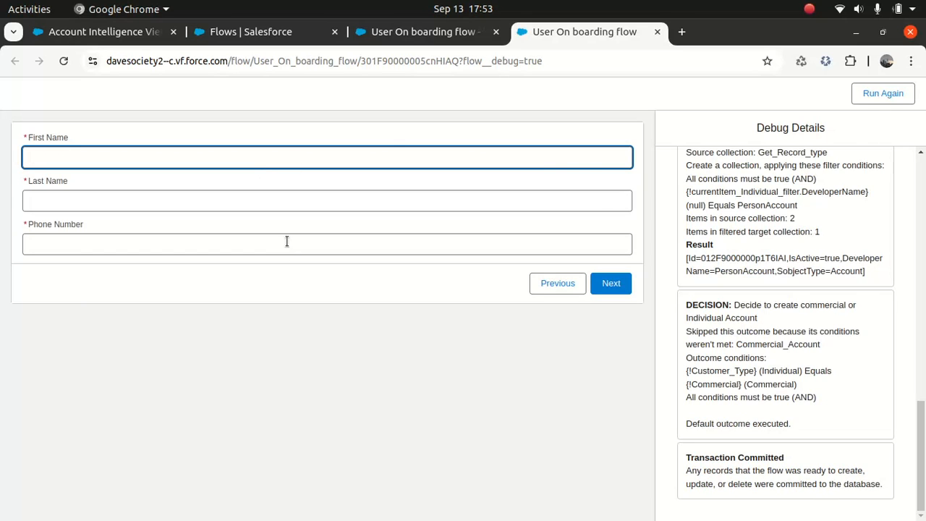
- Enter the individual's first name, last name and phone number, then finish the run
left_click(268, 158)
key("Tab")
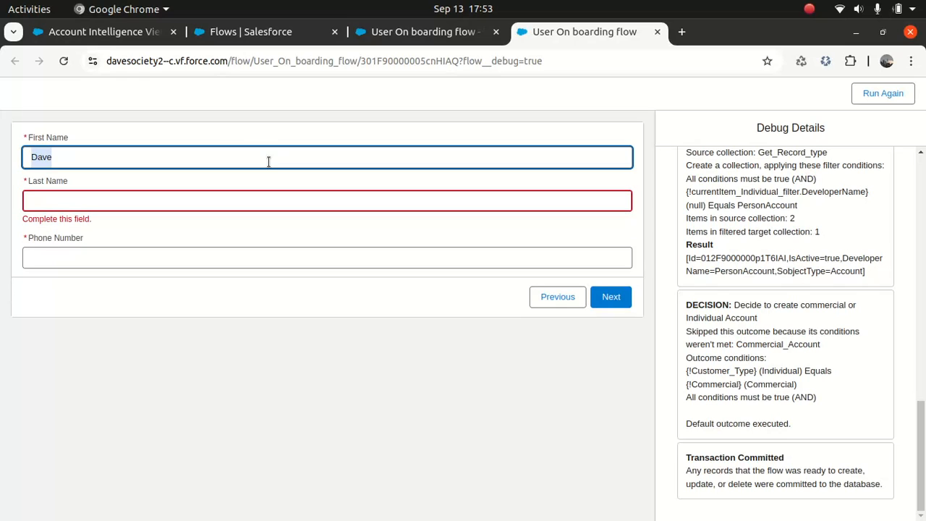
key("Tab")
key("Tab")
type("2323232323")
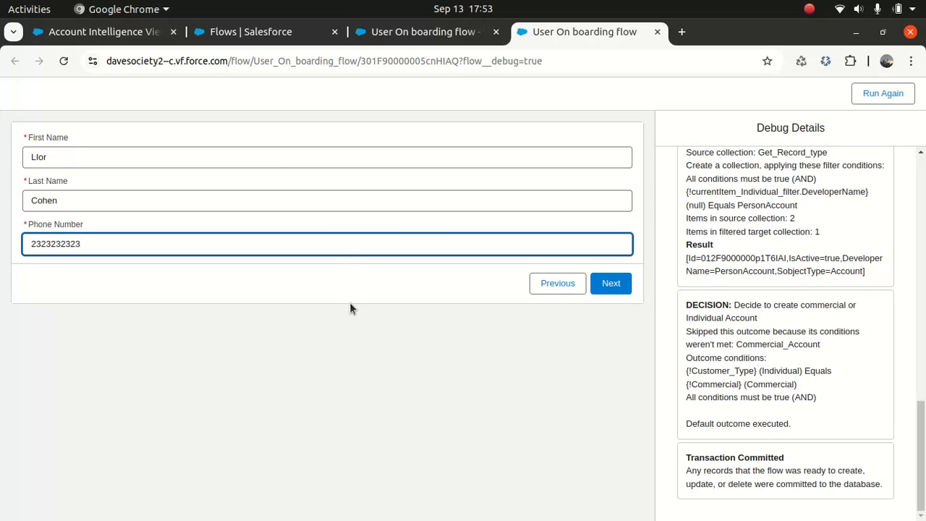
left_click(620, 285)
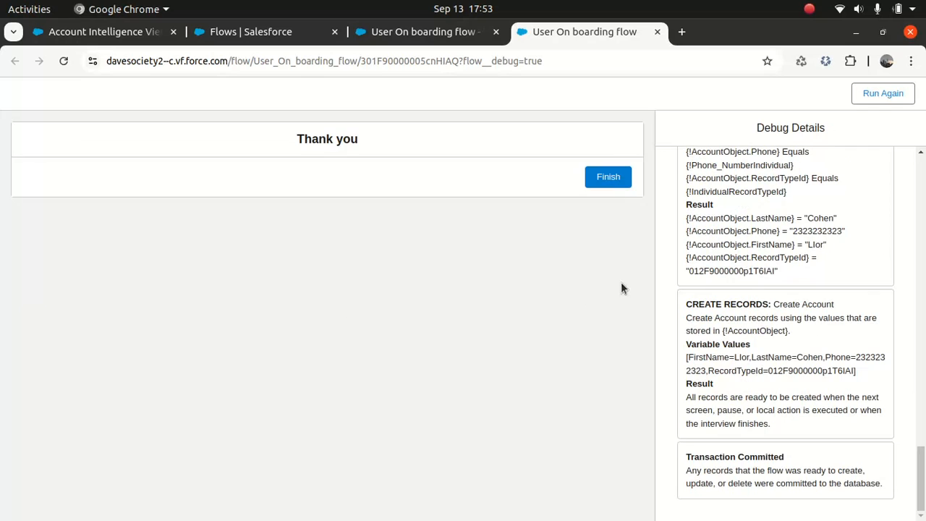
left_click(608, 177)
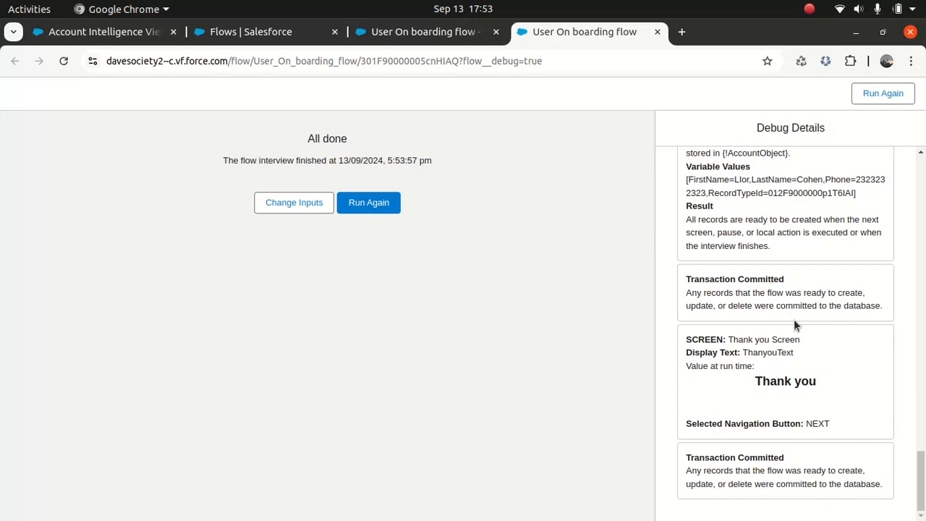
left_click_drag(920, 445, 883, 116)
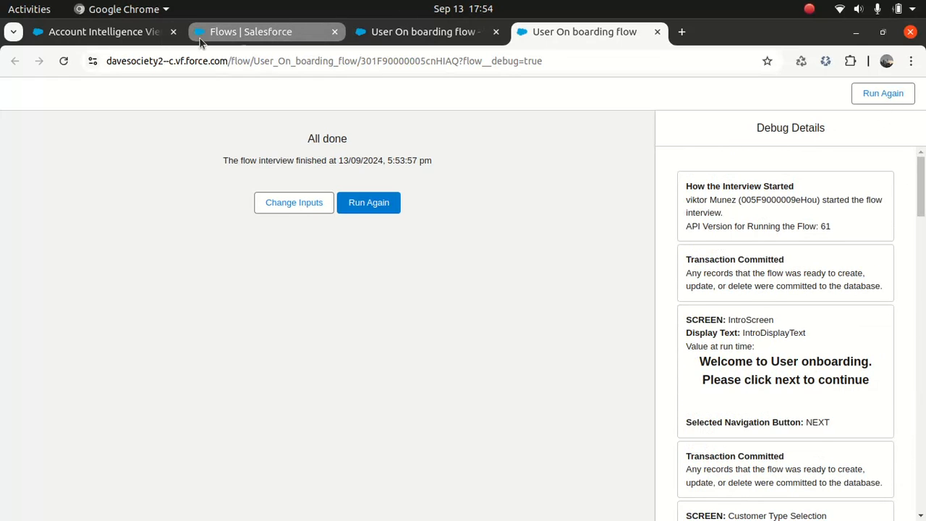
- Open the new individual account from recently viewed Accounts and review its saved details
left_click(136, 33)
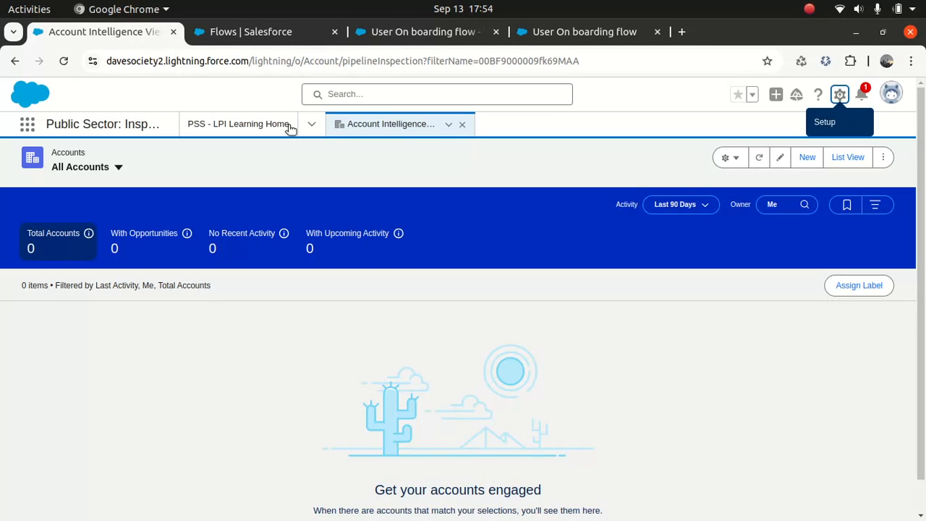
left_click(845, 157)
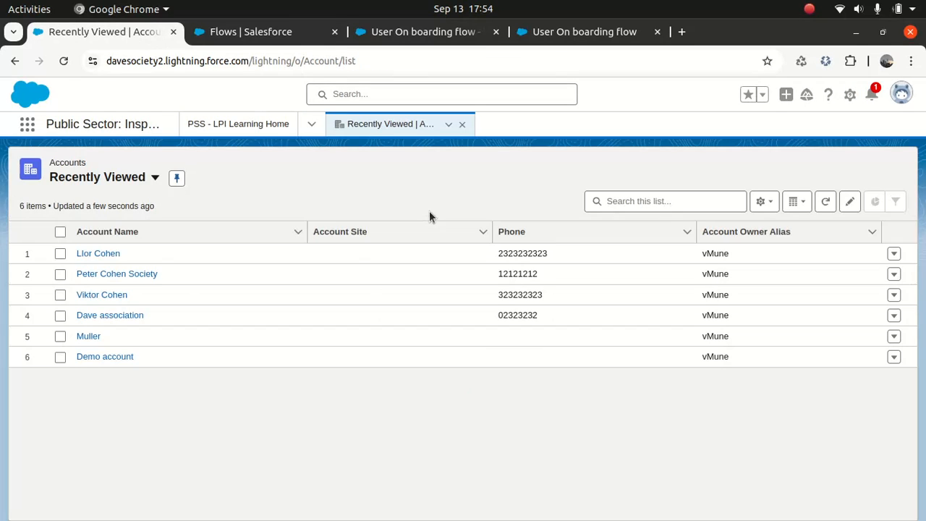
left_click(96, 254)
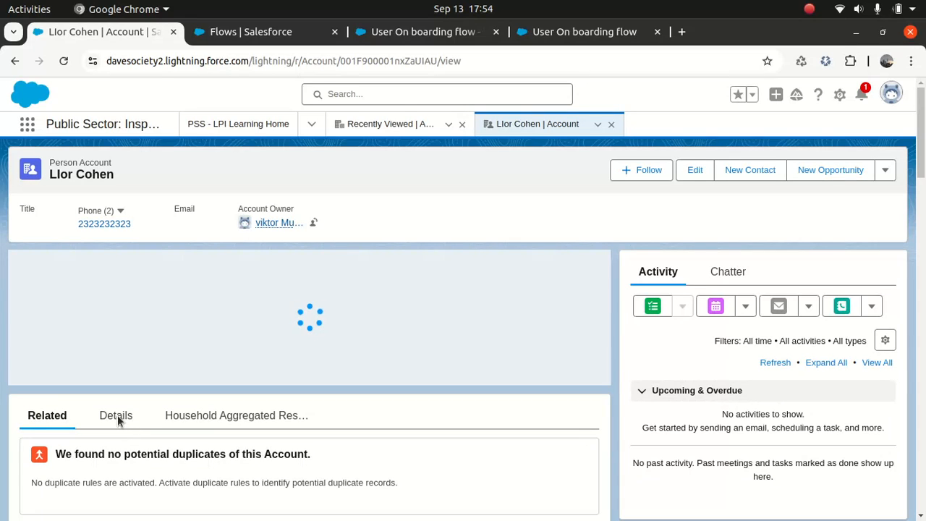
left_click(113, 418)
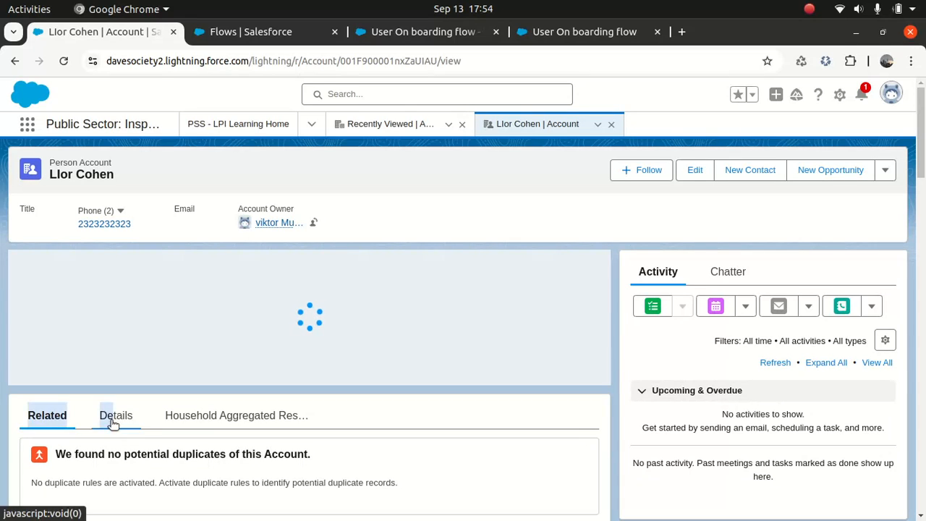
left_click_drag(921, 147, 913, 214)
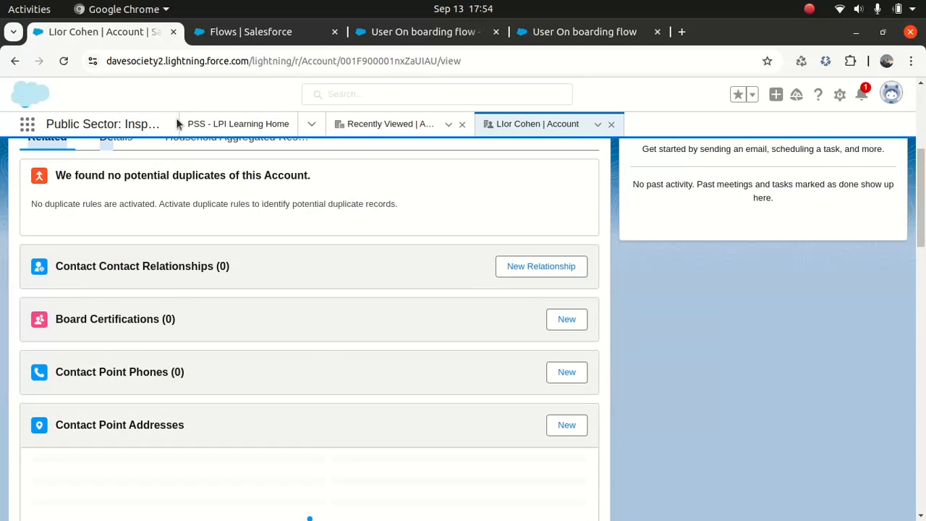
left_click(116, 139)
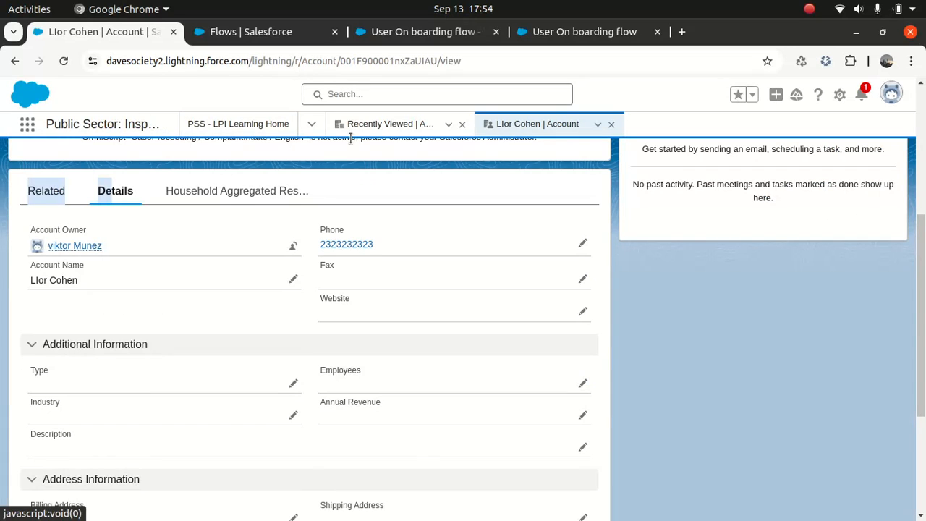
- Open the new commercial account and review its name, owner and phone details
left_click(400, 126)
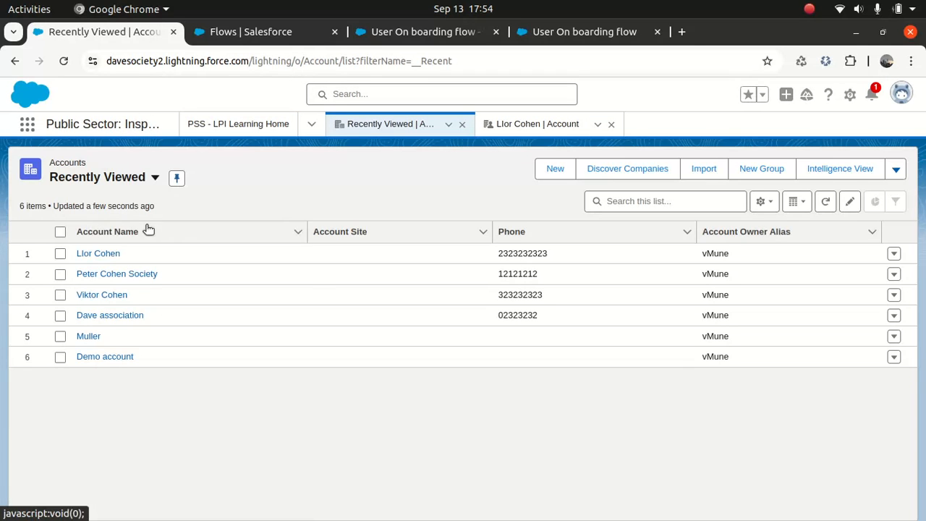
left_click(123, 274)
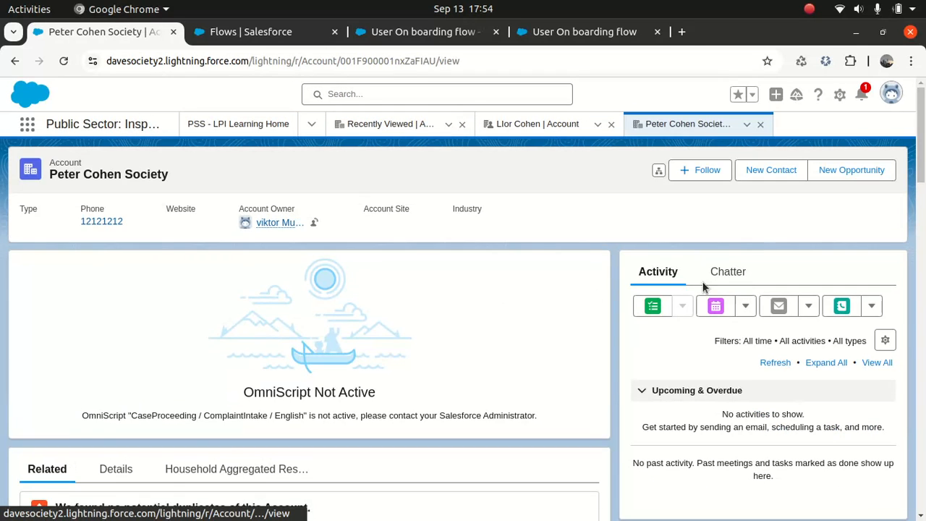
mouse_move(920, 175)
left_mouse_down()
mouse_move(920, 233)
mouse_move(920, 175)
left_mouse_up()
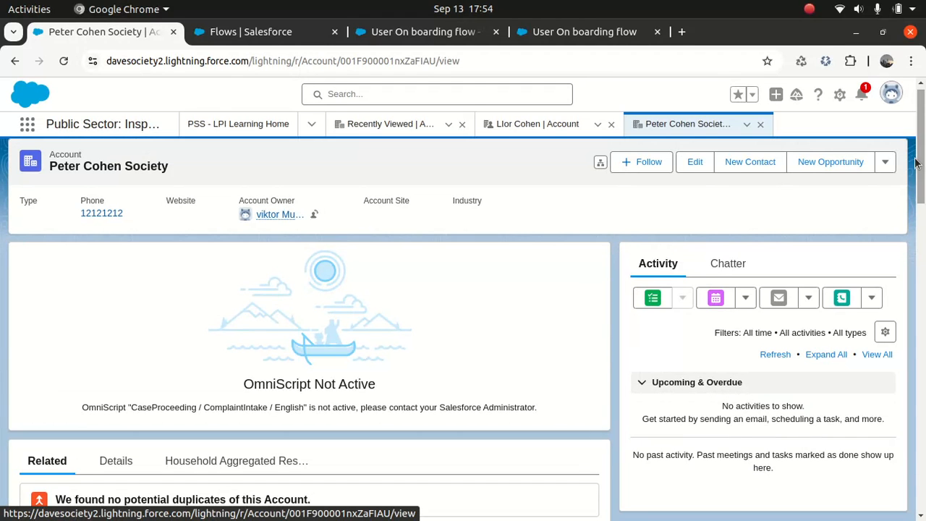
left_click(891, 167)
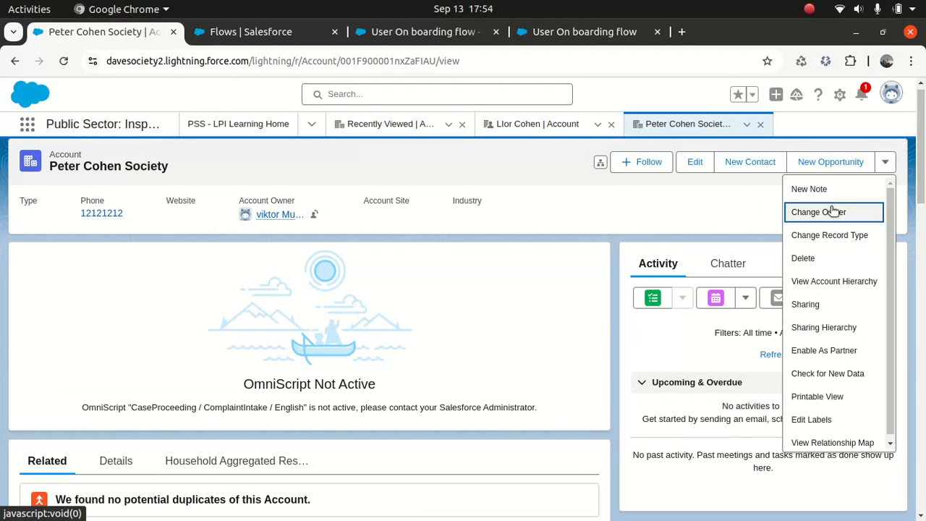
left_click(700, 224)
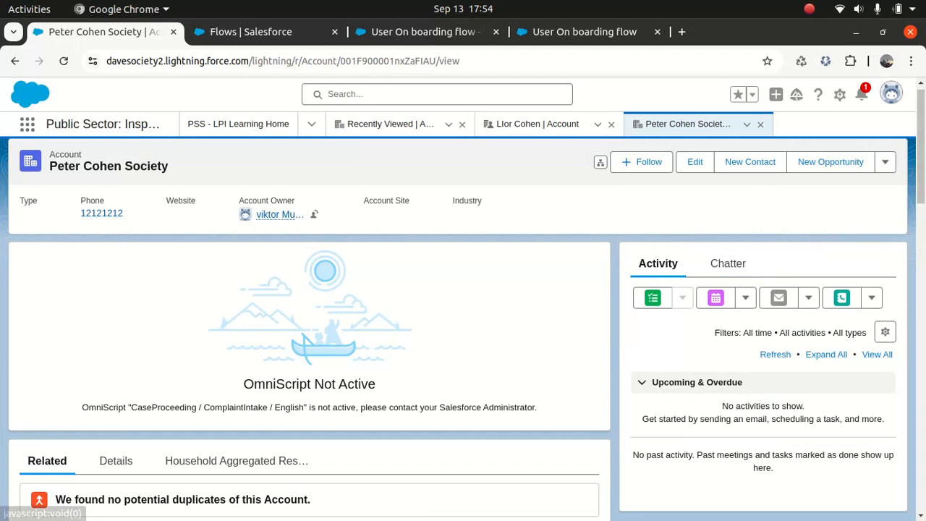
left_click_drag(921, 179, 916, 238)
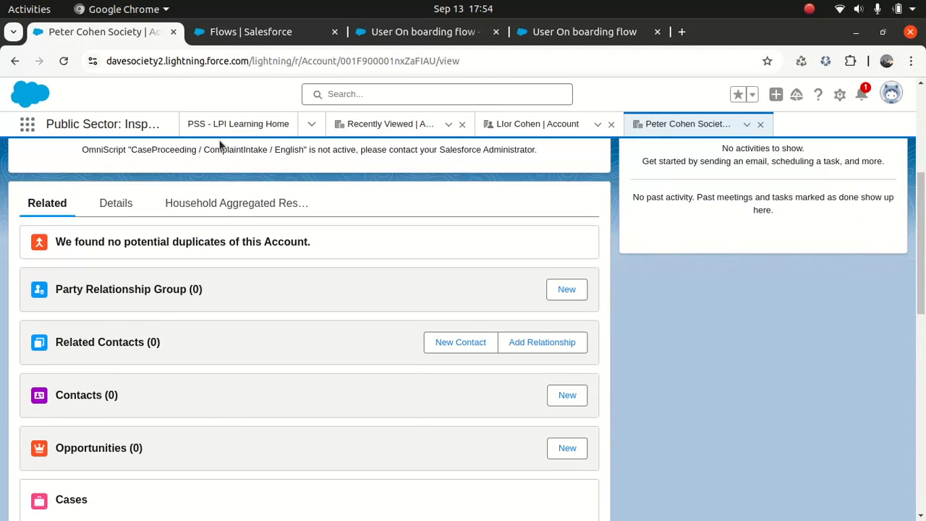
left_click(116, 206)
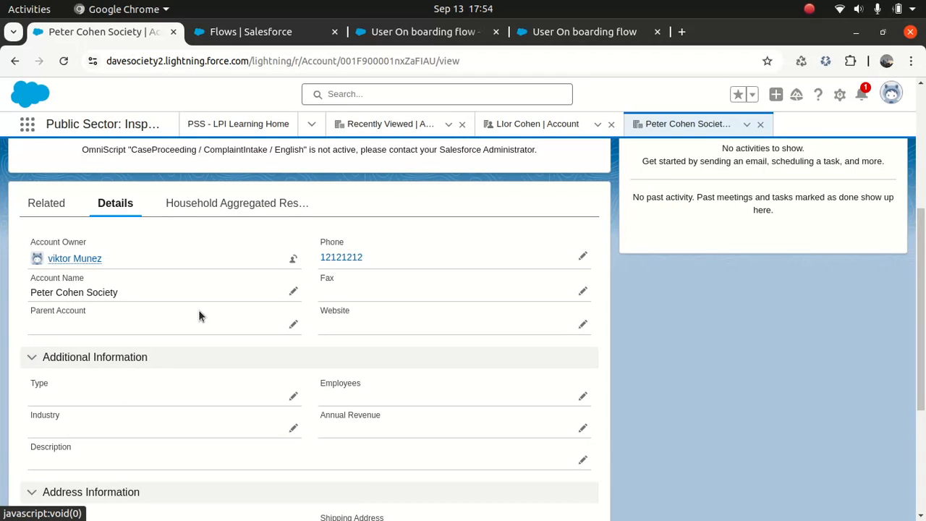
- Close the finished debug tab and activate the User On boarding flow
left_click(582, 35)
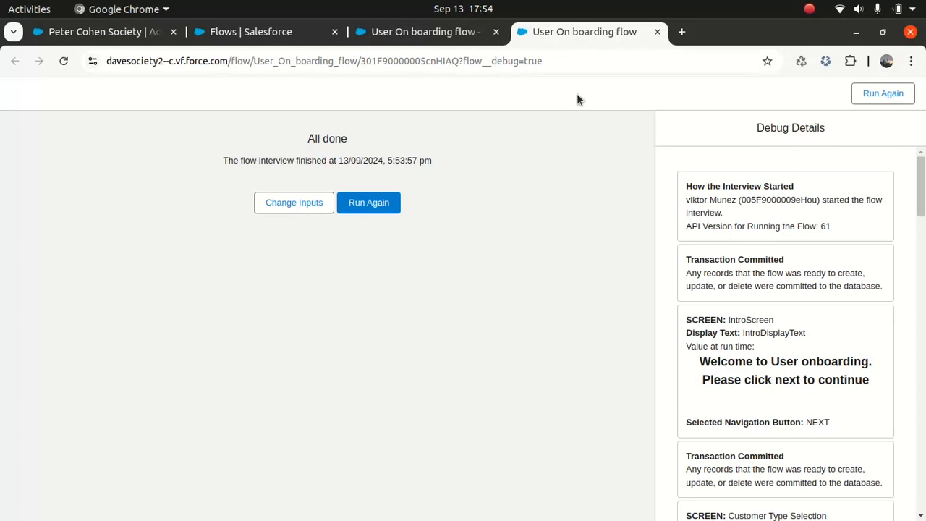
left_click(656, 32)
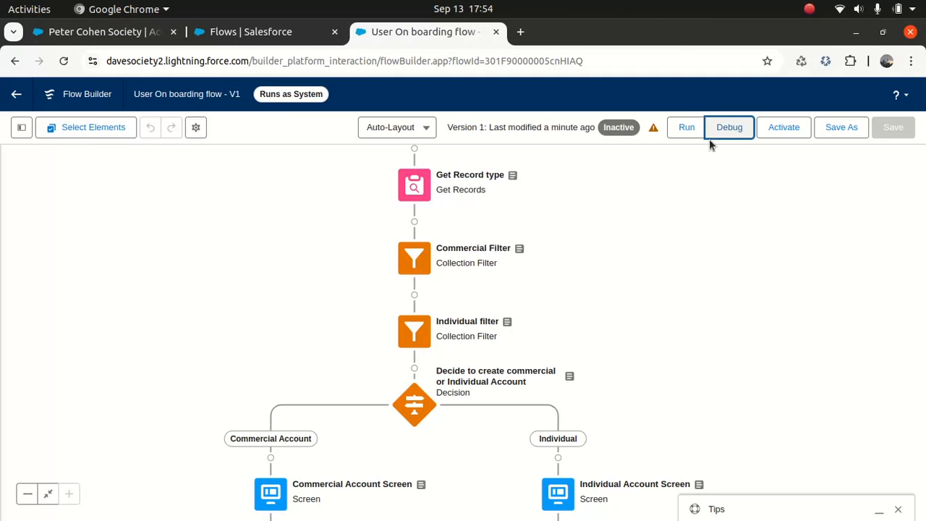
left_click(784, 130)
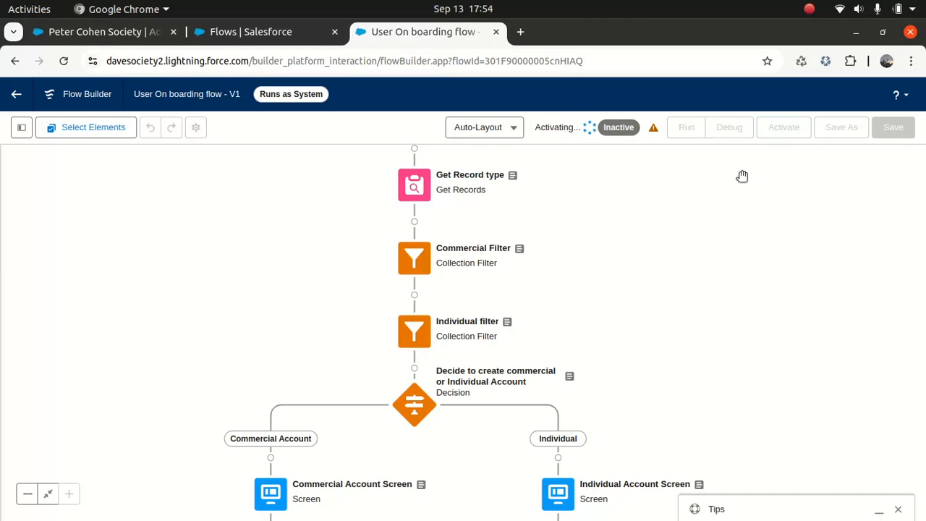